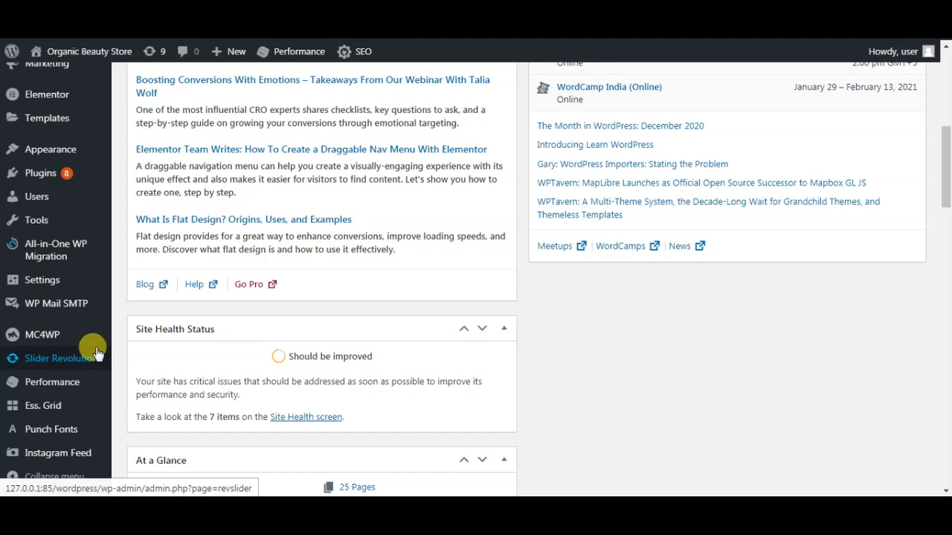
Create a blank Slider Revolution module through the creation guide, choosing Slider type, Full-Width size and Intelligent Inheriting resizing.
{"action": "left_click", "coordinate": [97, 354]}
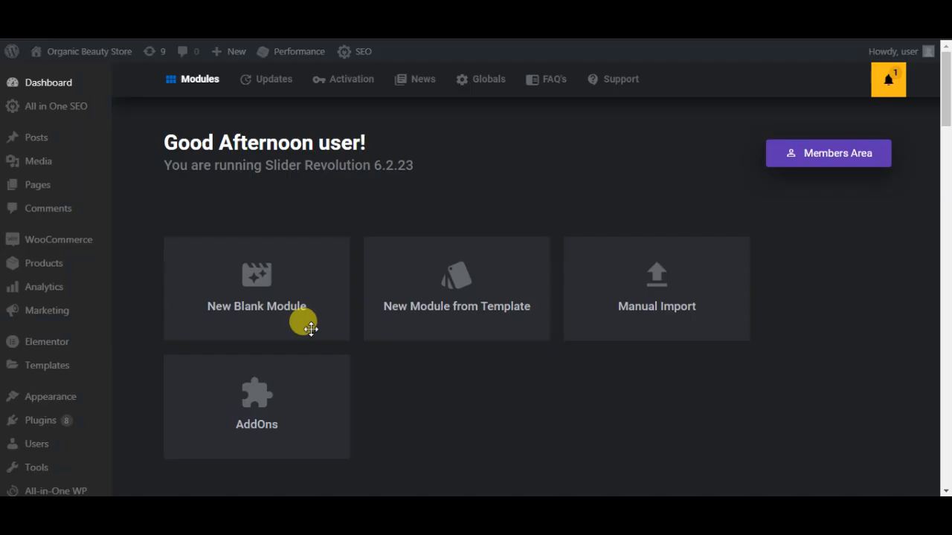
{"action": "left_click", "coordinate": [268, 292]}
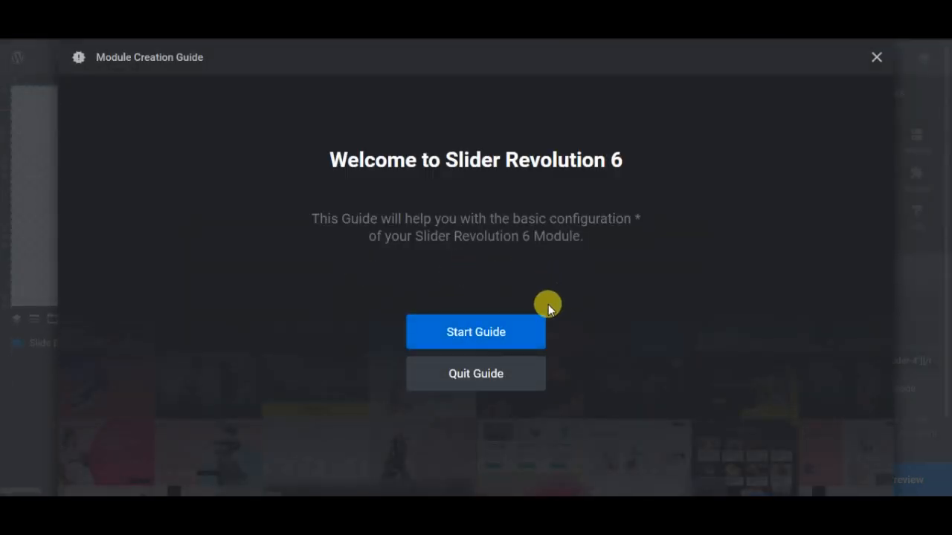
{"action": "left_click", "coordinate": [498, 333]}
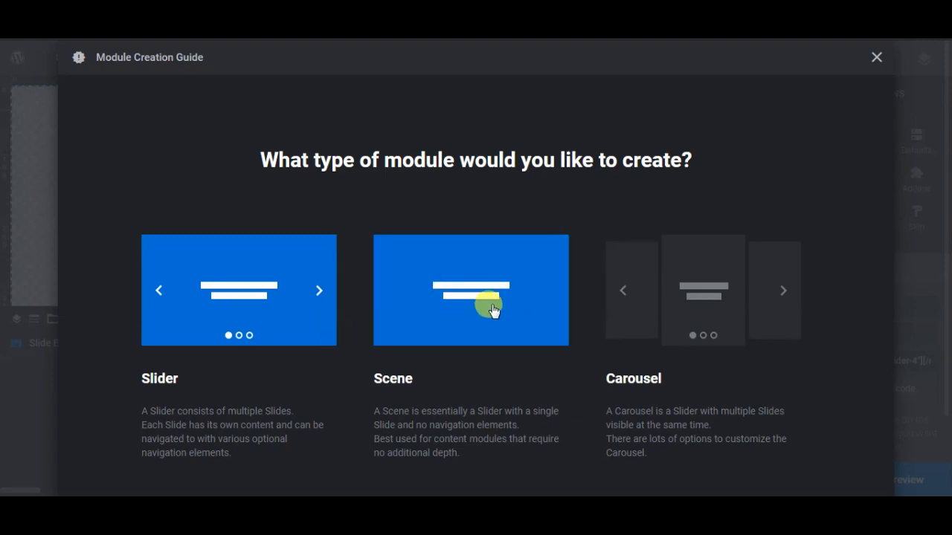
{"action": "left_click", "coordinate": [254, 305]}
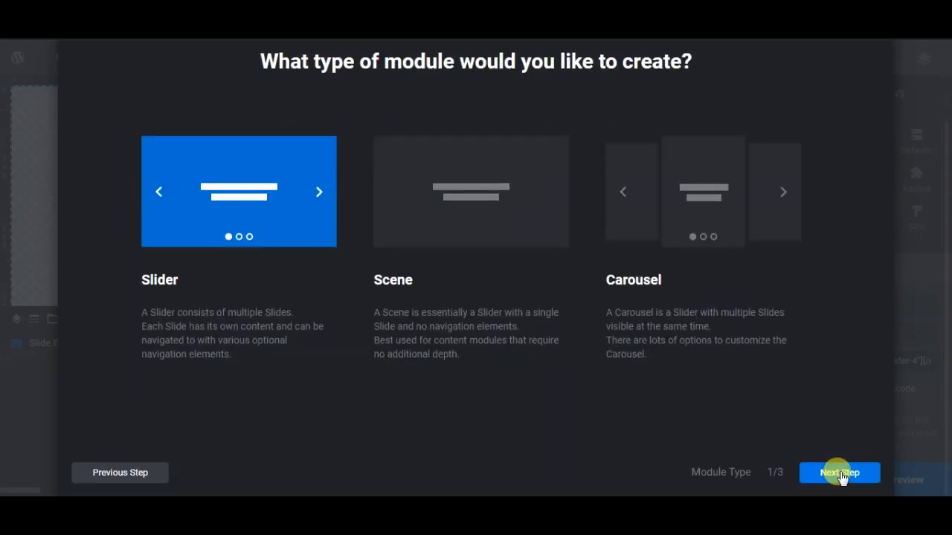
{"action": "left_click", "coordinate": [840, 474]}
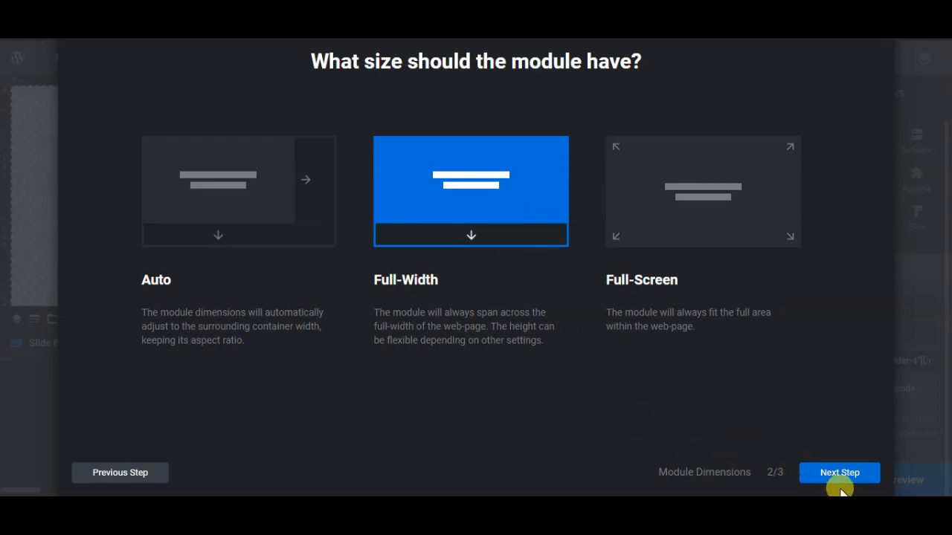
{"action": "left_click", "coordinate": [816, 472]}
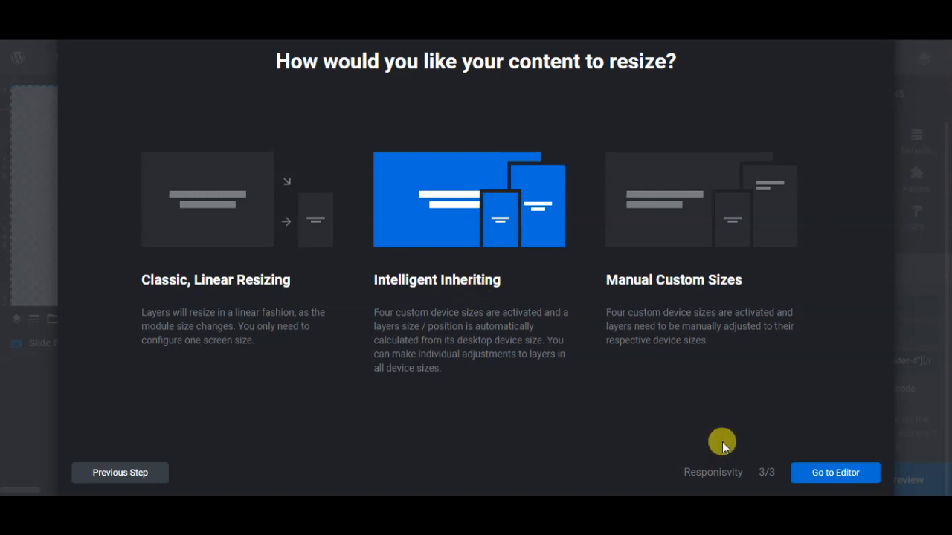
{"action": "left_click", "coordinate": [823, 476]}
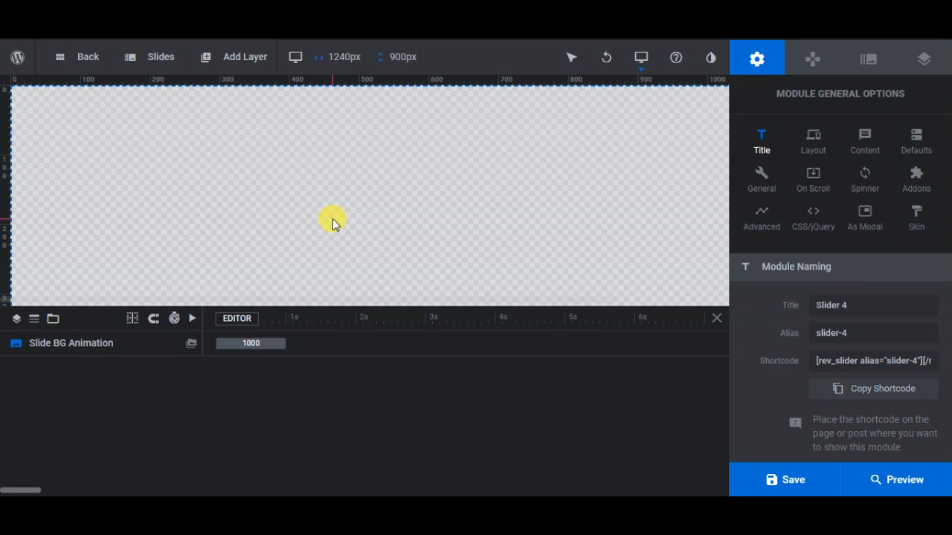
Review the module's general layout options, covering its type, sizing, layer area sizes and wrapper settings.
{"action": "left_click", "coordinate": [545, 295]}
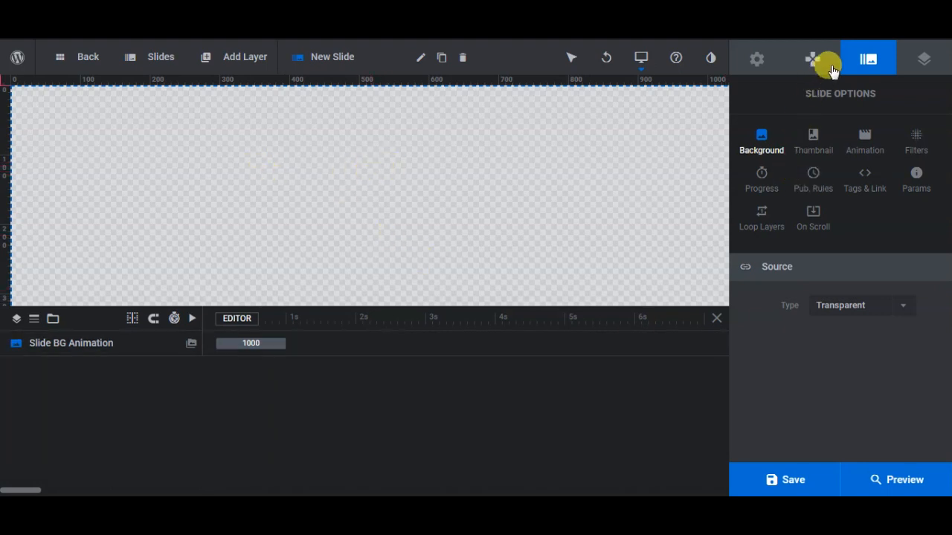
{"action": "left_click", "coordinate": [757, 60]}
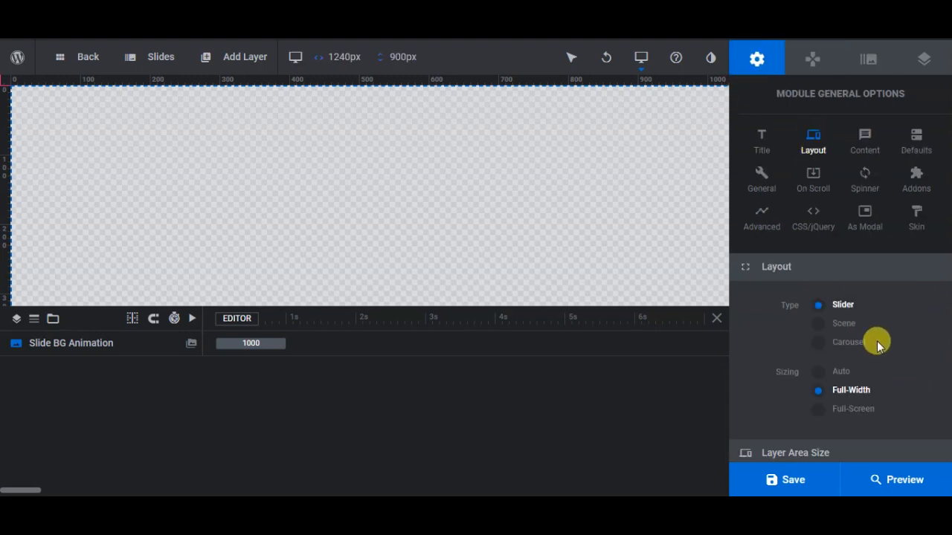
{"action": "scroll", "coordinate": [876, 339], "scroll_direction": "down", "scroll_amount": 1}
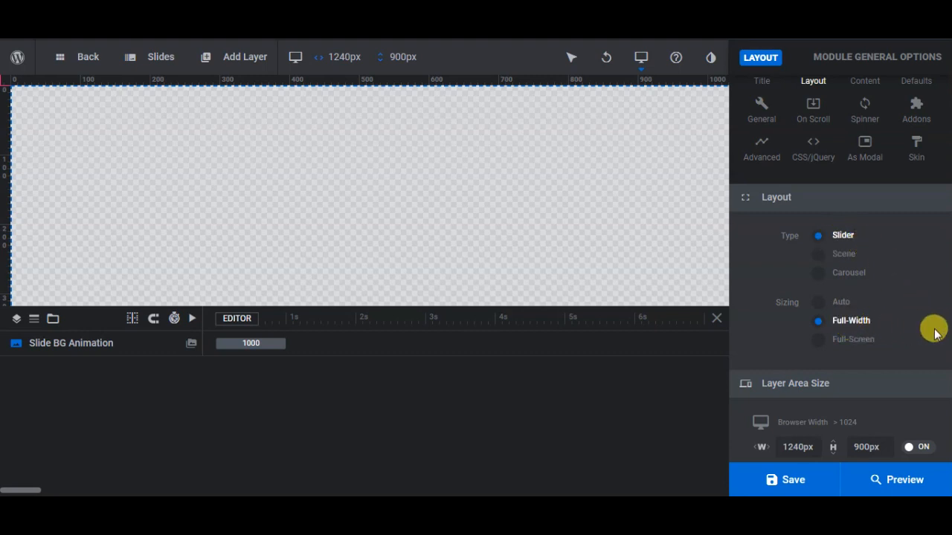
{"action": "scroll", "coordinate": [931, 325], "scroll_direction": "down", "scroll_amount": 2}
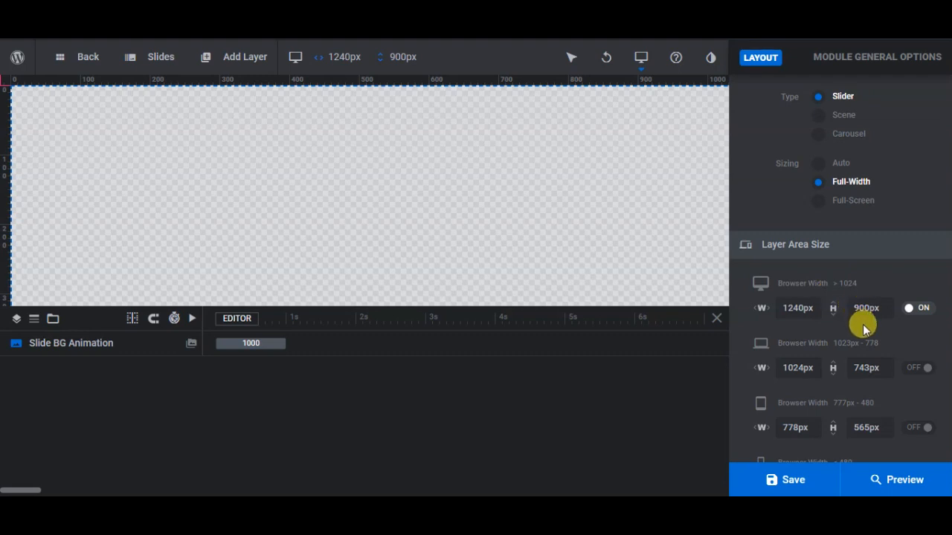
{"action": "scroll", "coordinate": [863, 323], "scroll_direction": "down", "scroll_amount": 3}
{"action": "scroll", "coordinate": [862, 331], "scroll_direction": "down", "scroll_amount": 3}
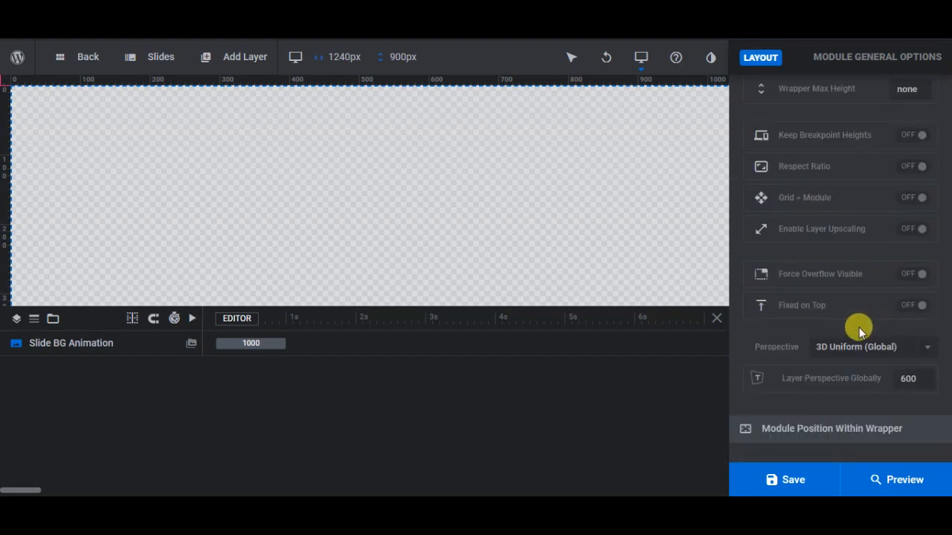
{"action": "scroll", "coordinate": [859, 329], "scroll_direction": "up", "scroll_amount": 10}
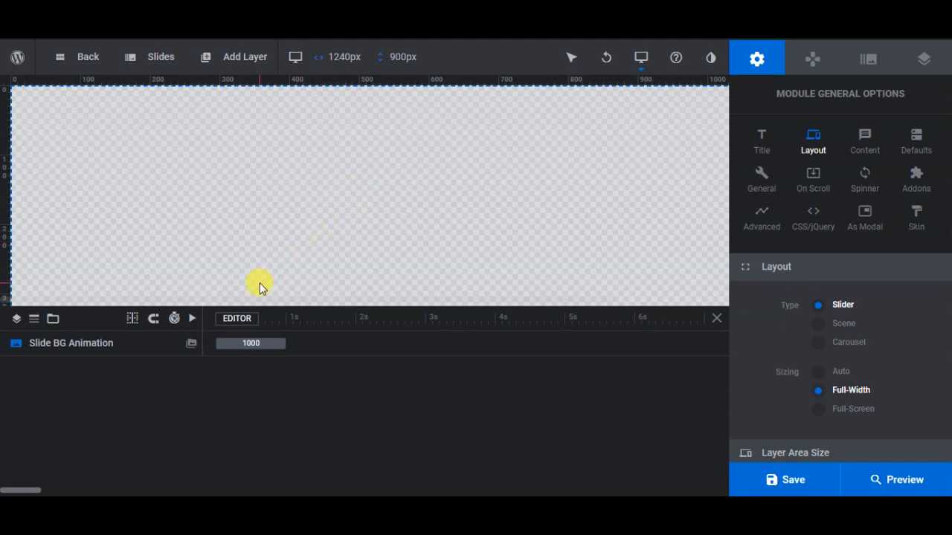
Set the slide's background type to Colored and apply the background color #173b59.
{"action": "left_click", "coordinate": [191, 344]}
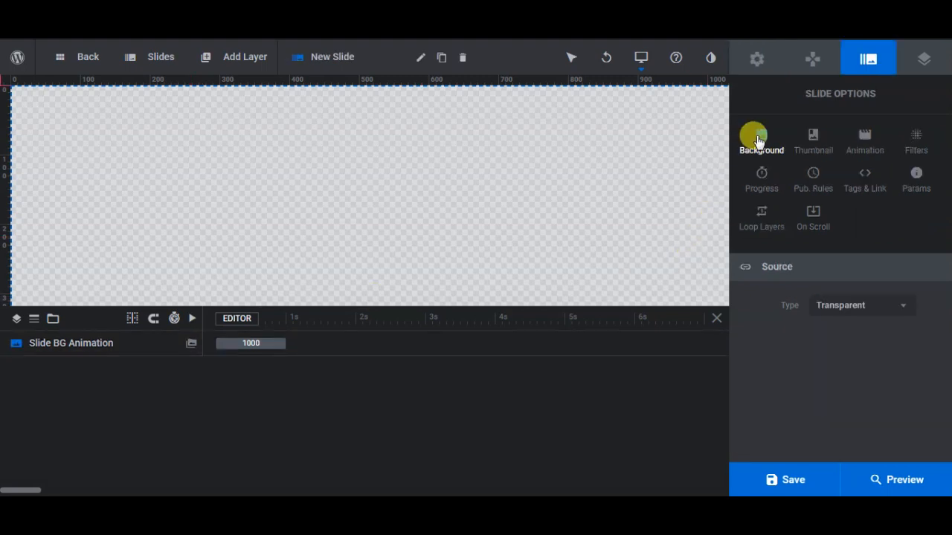
{"action": "left_click", "coordinate": [894, 302]}
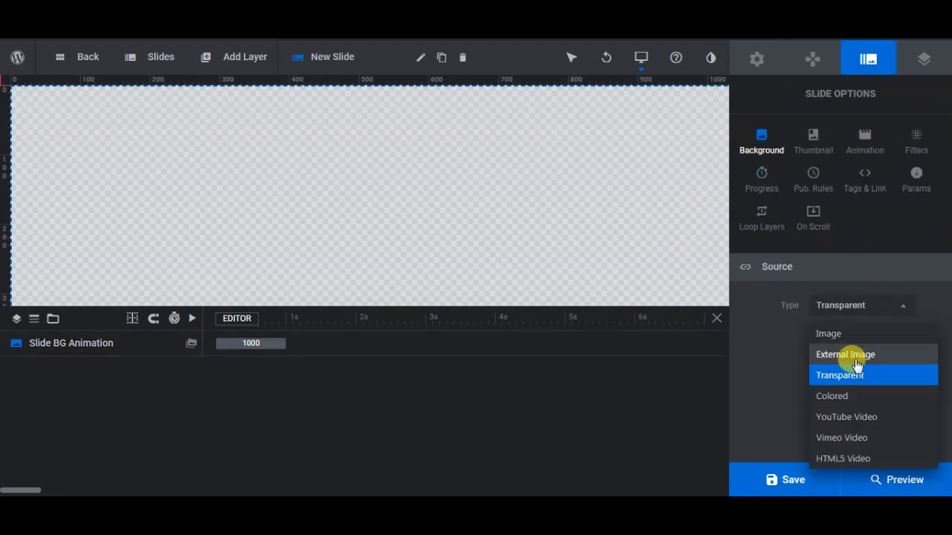
{"action": "left_click", "coordinate": [833, 397]}
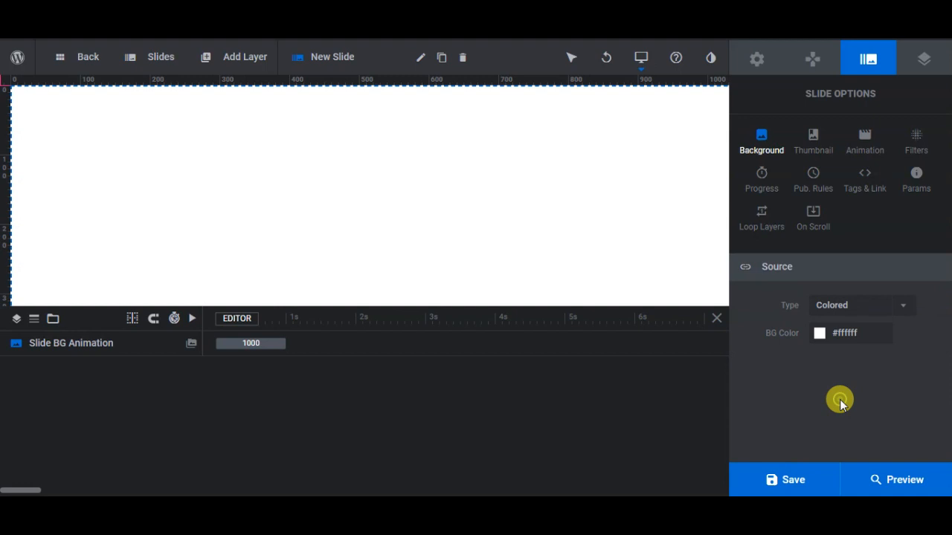
{"action": "left_click", "coordinate": [817, 335]}
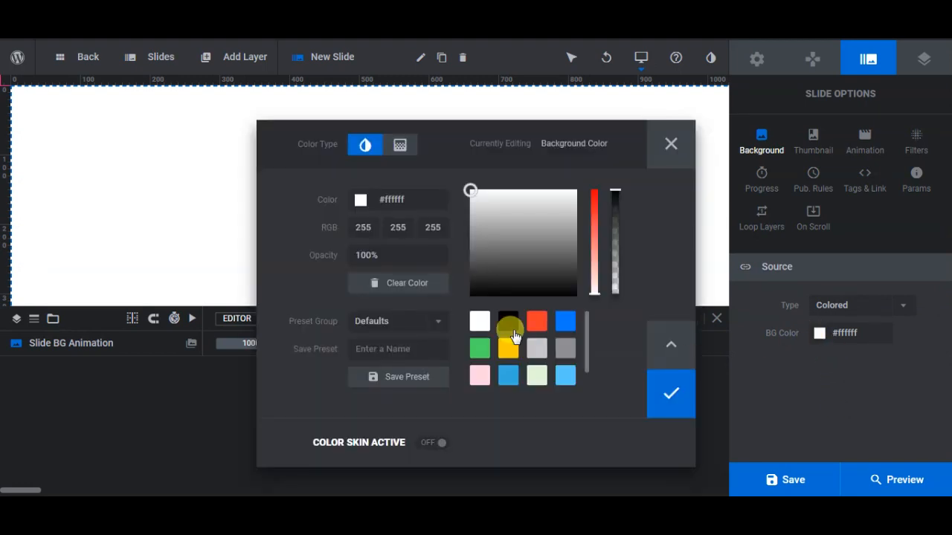
{"action": "double_click", "coordinate": [409, 199]}
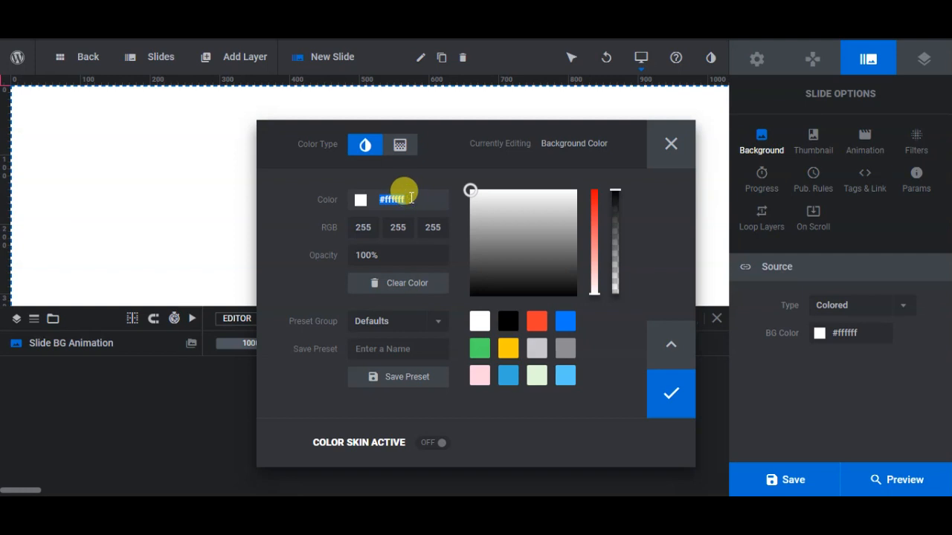
{"action": "type", "text": "#173b59"}
{"action": "left_click", "coordinate": [309, 219]}
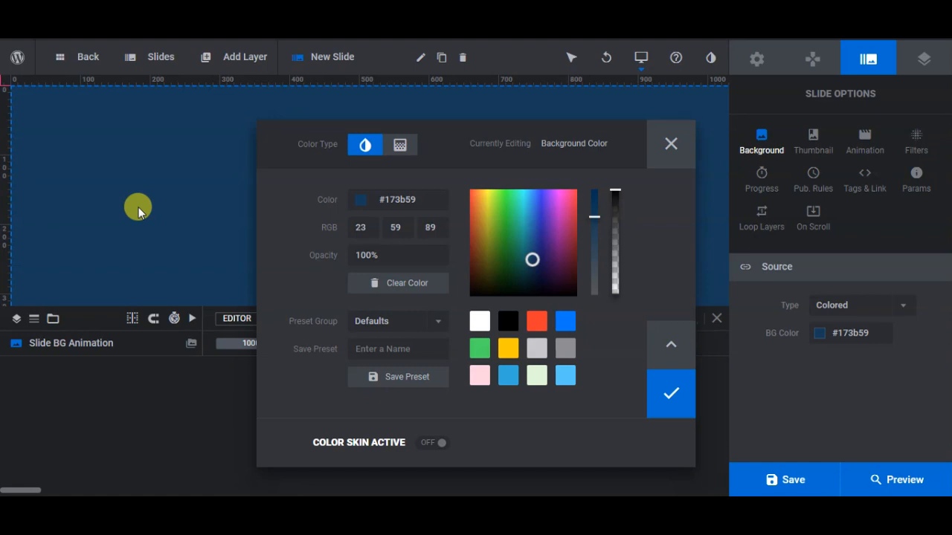
{"action": "left_click", "coordinate": [668, 391]}
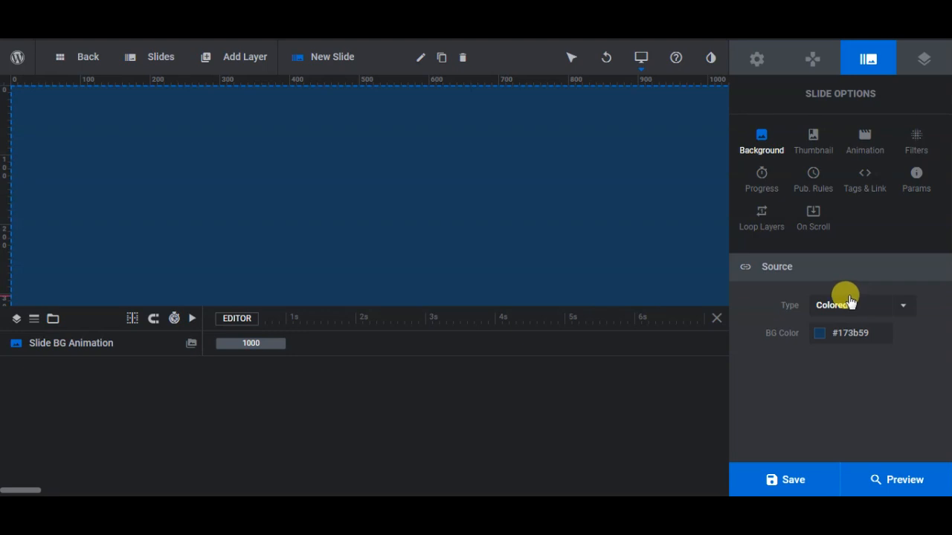
Replace the slide's Fade transition with Fade Boxes from the Slots and Boxes group.
{"action": "left_click", "coordinate": [862, 154]}
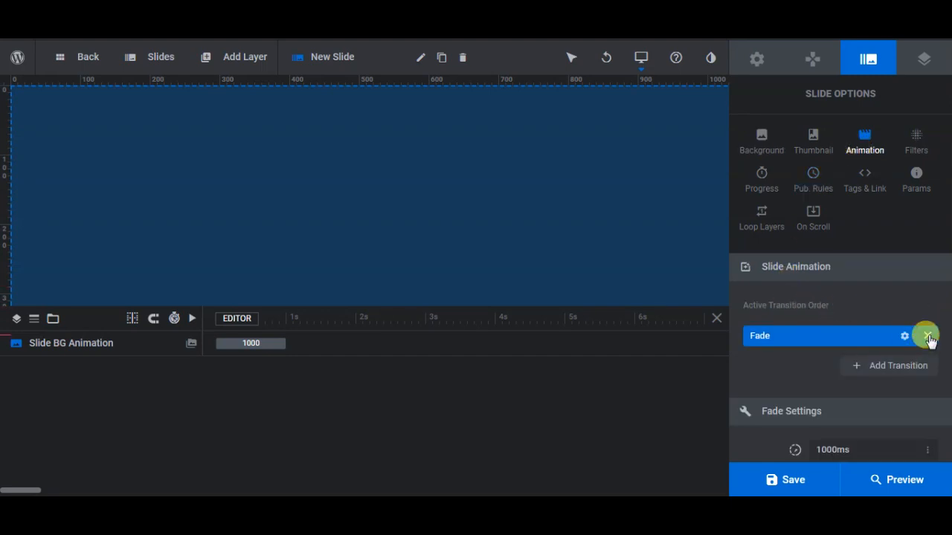
{"action": "left_click", "coordinate": [904, 335]}
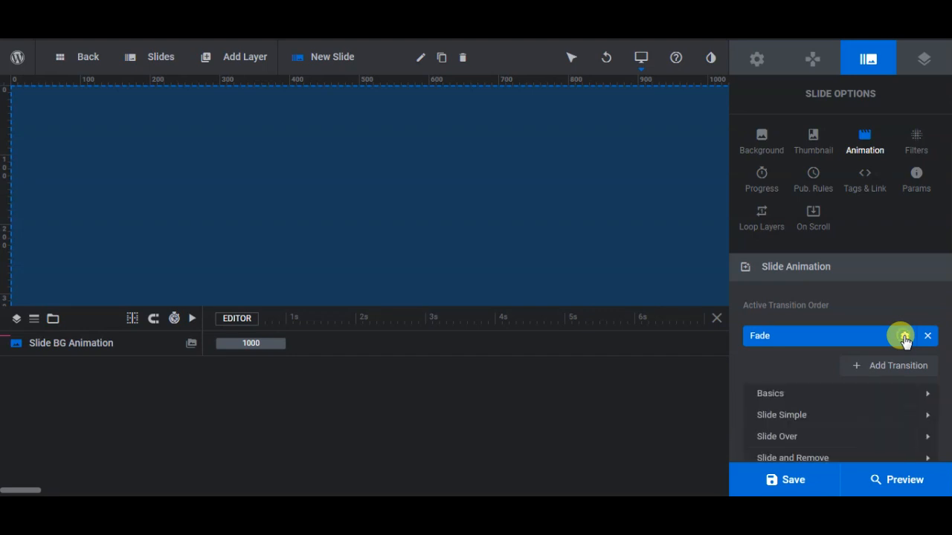
{"action": "scroll", "coordinate": [884, 301], "scroll_direction": "down", "scroll_amount": 1}
{"action": "scroll", "coordinate": [894, 227], "scroll_direction": "down", "scroll_amount": 1}
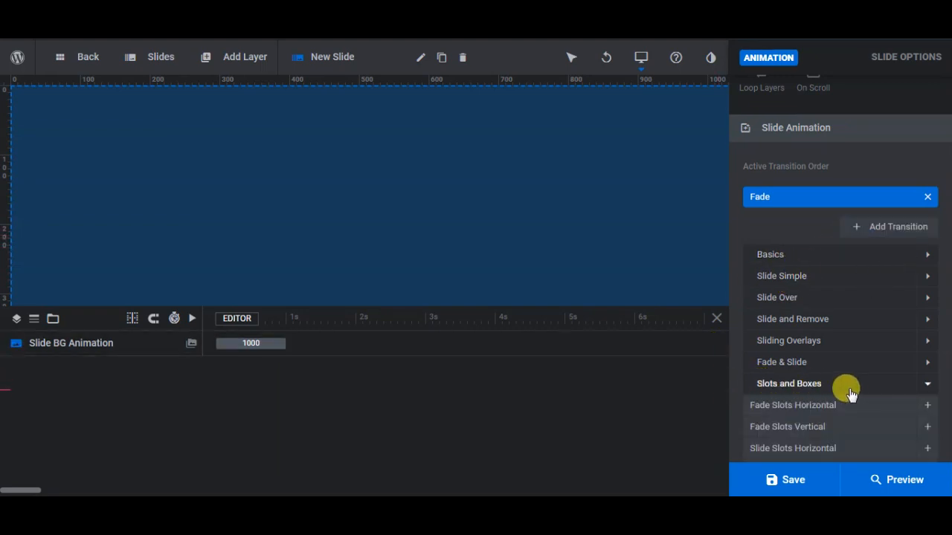
{"action": "scroll", "coordinate": [851, 389], "scroll_direction": "down", "scroll_amount": 1}
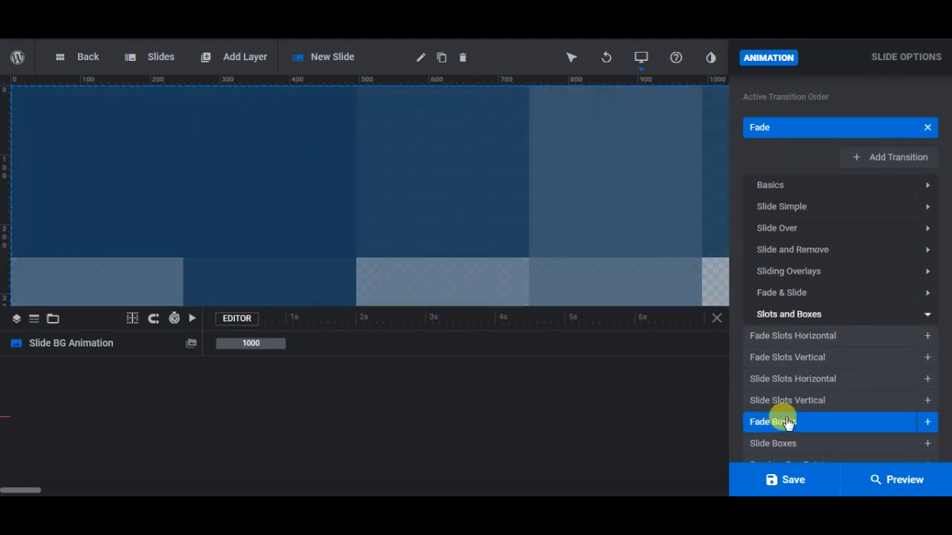
{"action": "left_click", "coordinate": [787, 422]}
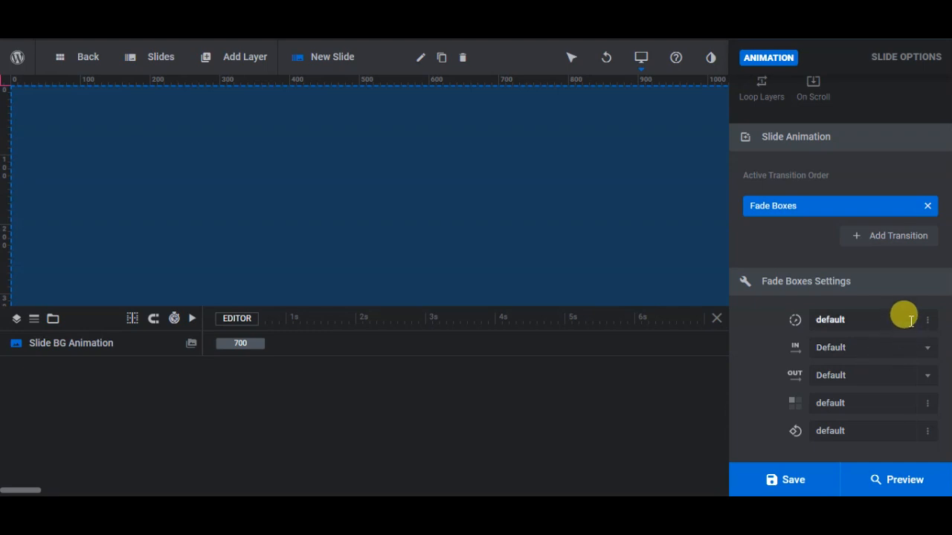
Set the Fade Boxes transition's duration to 750ms and its IN easing to power1.inOut.
{"action": "left_click", "coordinate": [795, 320]}
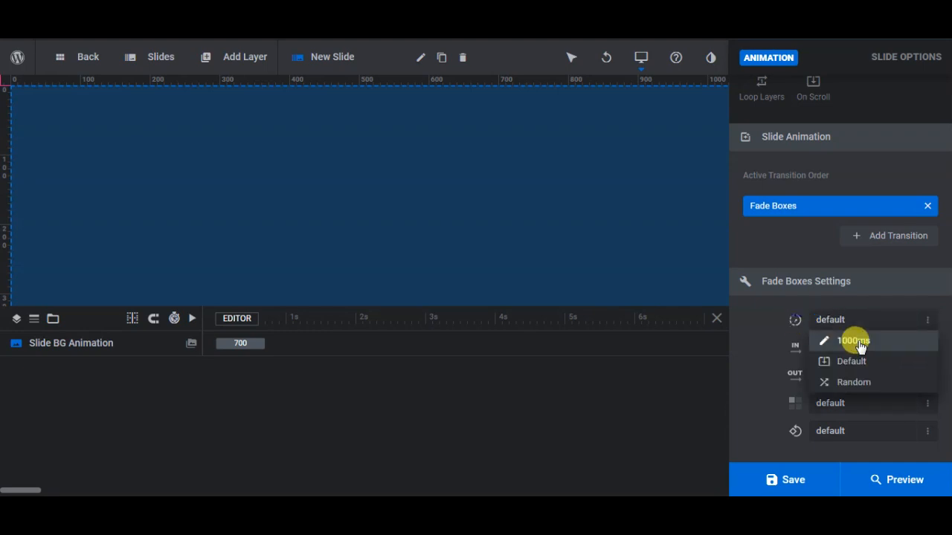
{"action": "left_click", "coordinate": [862, 342]}
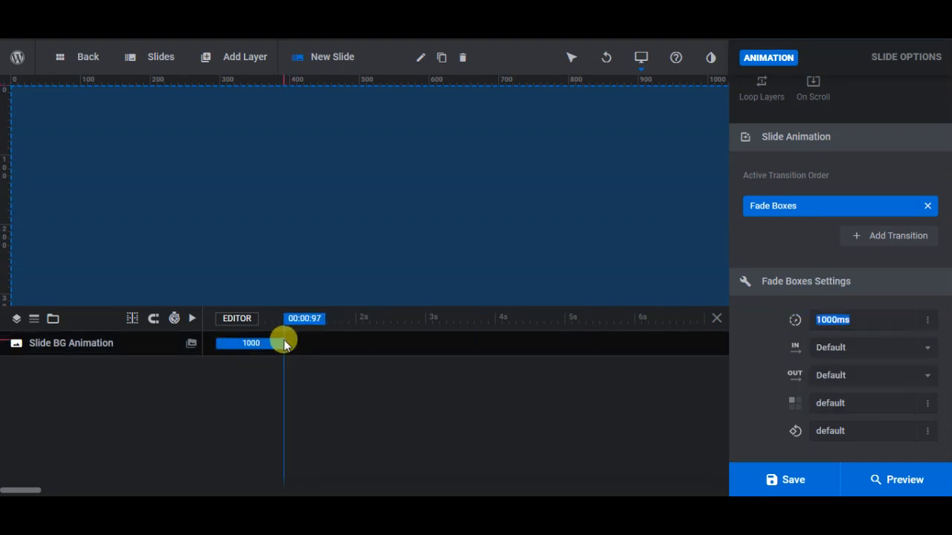
{"action": "left_click_drag", "start_coordinate": [282, 346], "coordinate": [268, 342]}
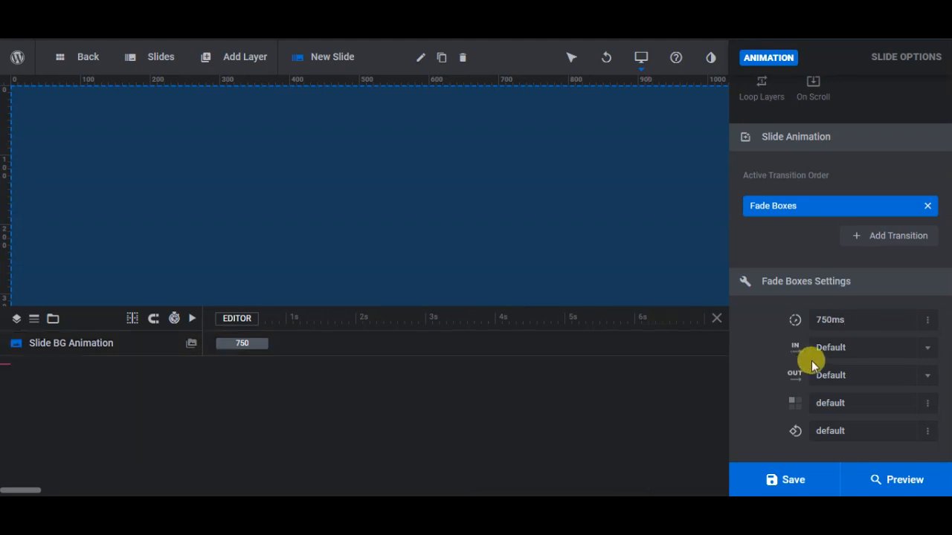
{"action": "left_click", "coordinate": [927, 348]}
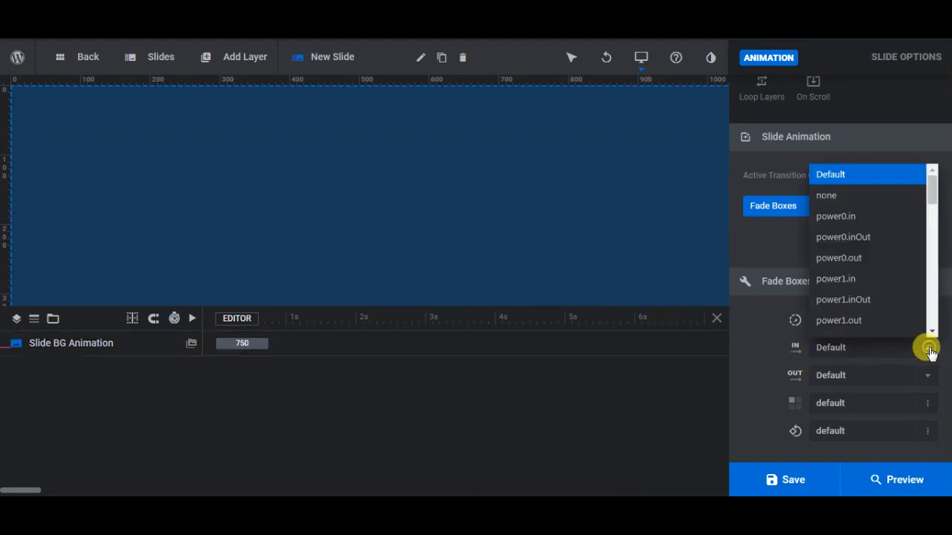
{"action": "left_click", "coordinate": [862, 301]}
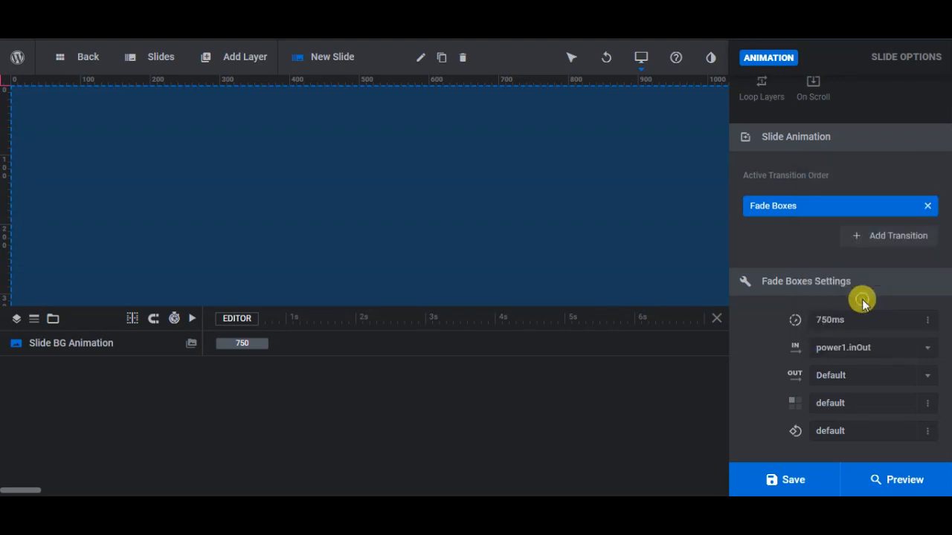
{"action": "scroll", "coordinate": [864, 363], "scroll_direction": "up", "scroll_amount": 2}
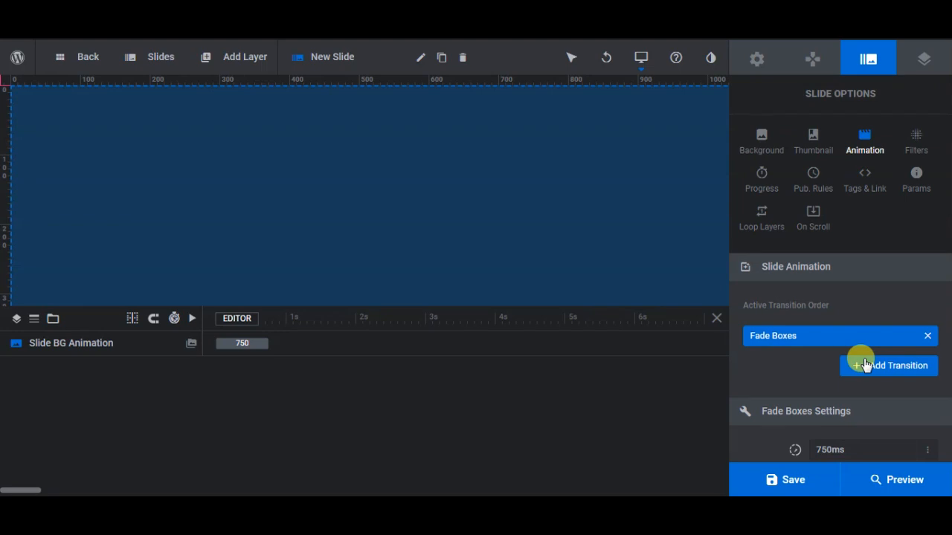
Show the slide's background filter options and enlarge the canvas area by shrinking the timeline.
{"action": "left_click", "coordinate": [919, 147]}
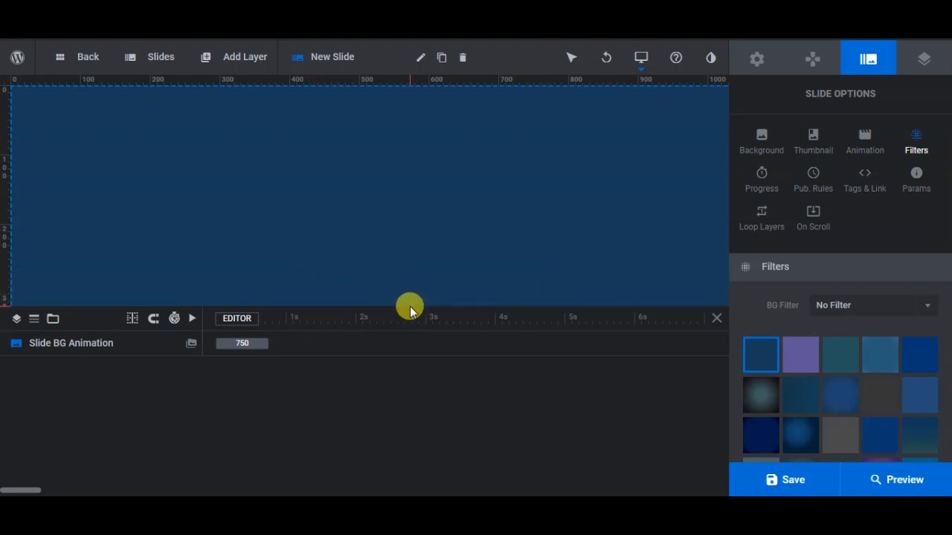
{"action": "left_click_drag", "start_coordinate": [405, 305], "coordinate": [375, 372]}
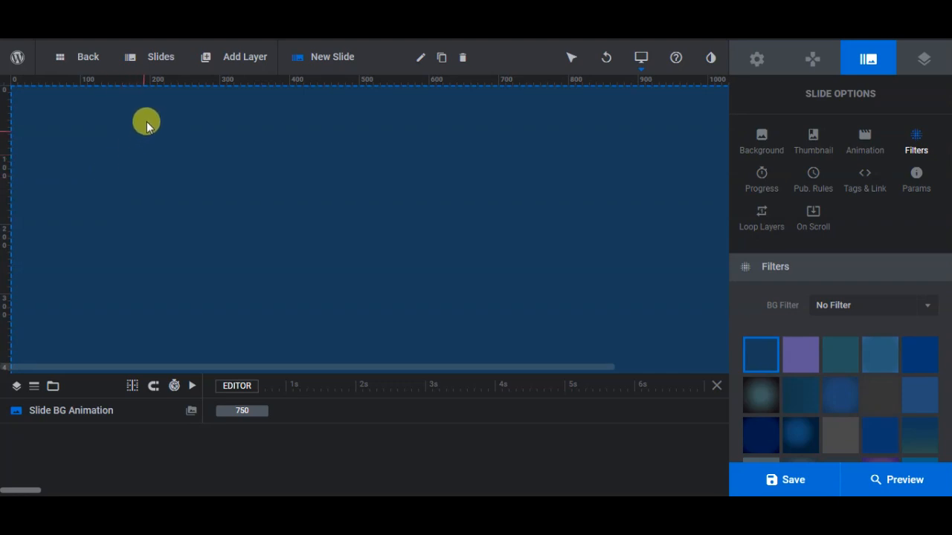
Add an image layer using the burger picture 333333.png from the WordPress Library.
{"action": "mouse_move", "coordinate": [214, 65]}
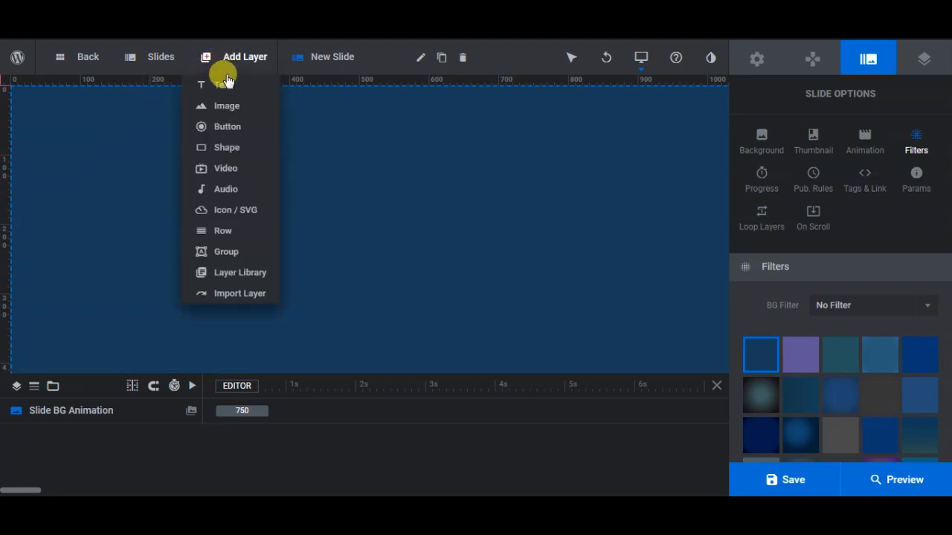
{"action": "mouse_move", "coordinate": [222, 101]}
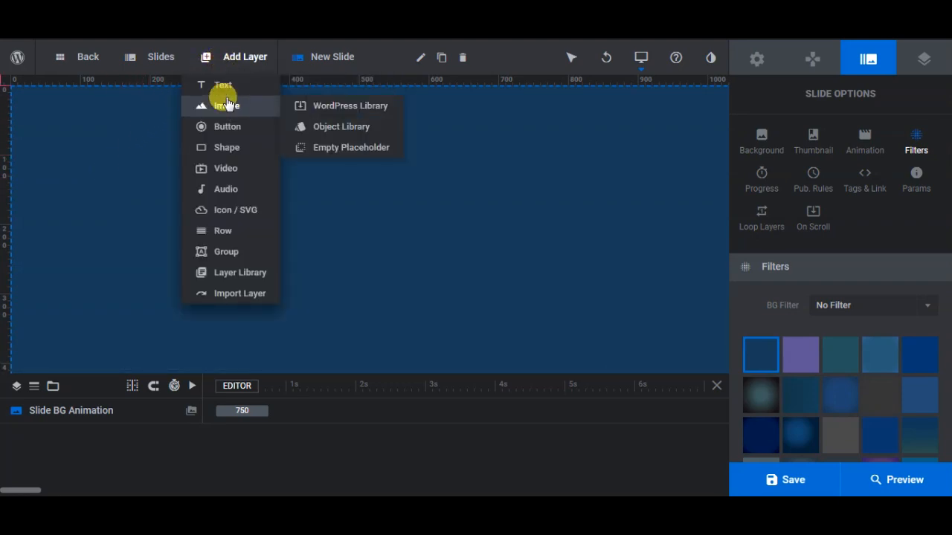
{"action": "left_click", "coordinate": [338, 106]}
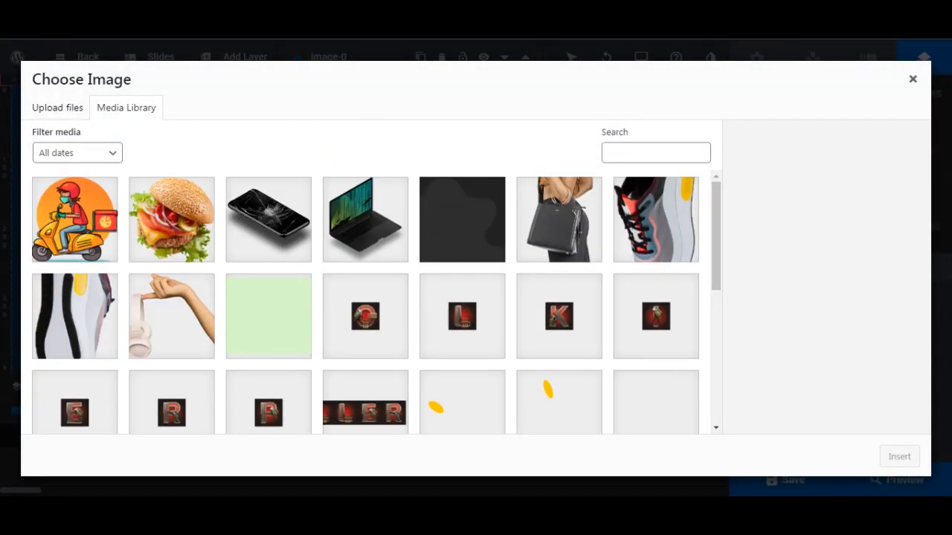
{"action": "left_click", "coordinate": [178, 212]}
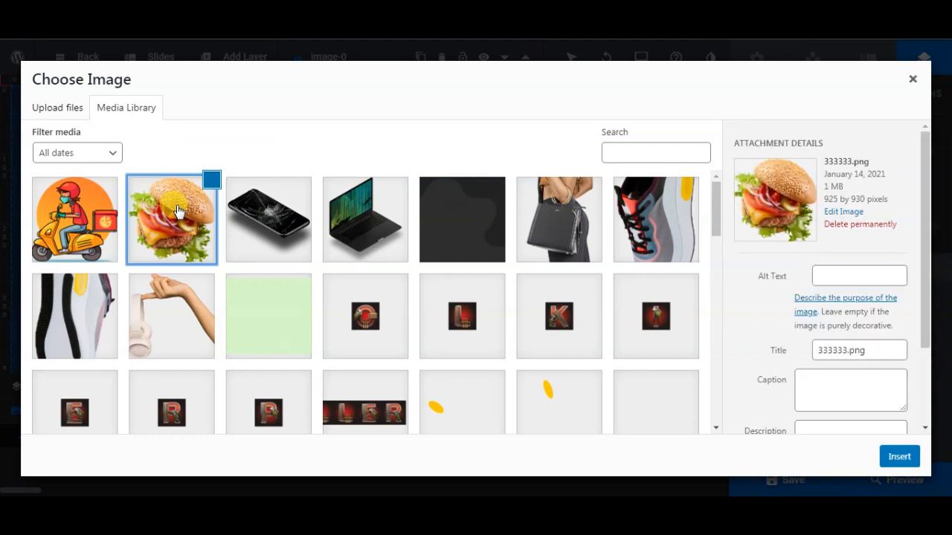
{"action": "left_click", "coordinate": [901, 458]}
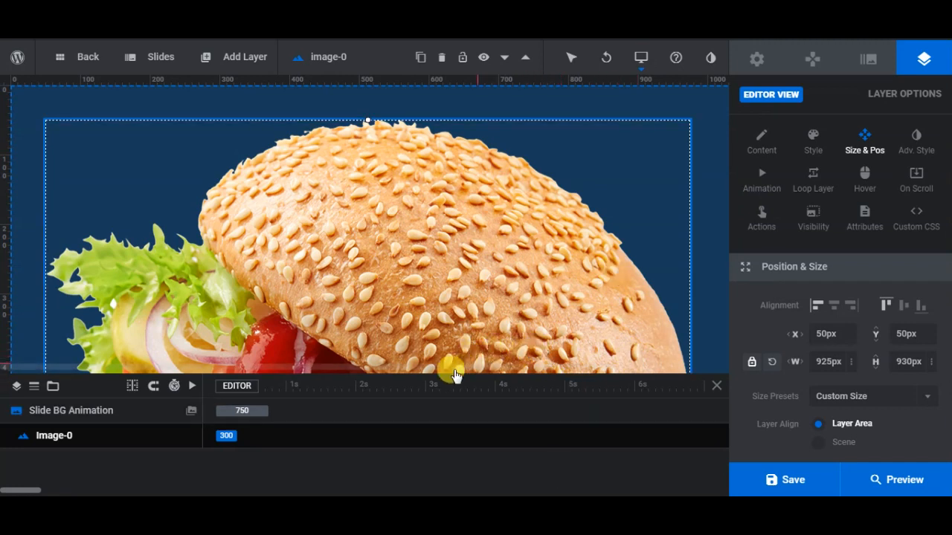
Move the burger image toward the right side of the slide, to about X 586px and Y 54px.
{"action": "left_click_drag", "start_coordinate": [439, 372], "coordinate": [654, 375]}
{"action": "left_click_drag", "start_coordinate": [515, 369], "coordinate": [669, 387]}
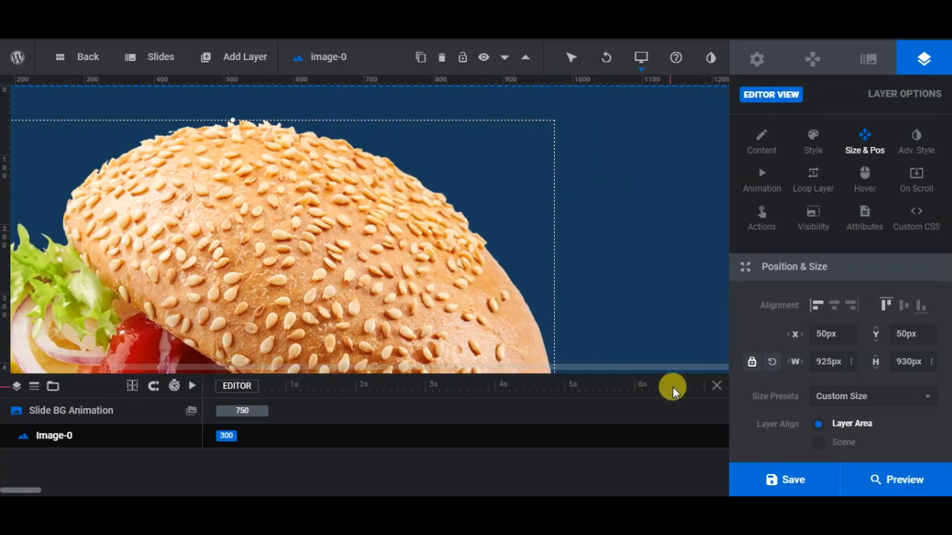
{"action": "left_click_drag", "start_coordinate": [402, 271], "coordinate": [720, 278]}
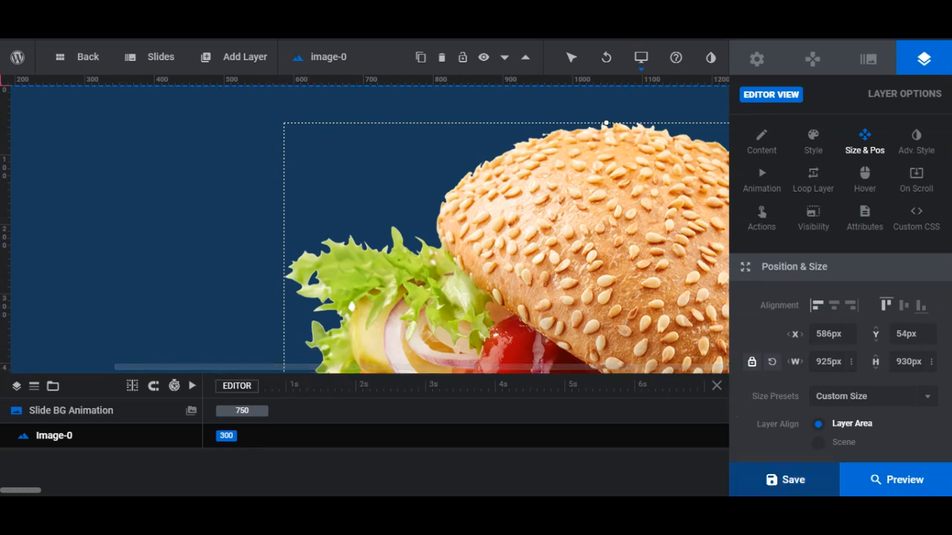
Preview the slider and examine how the whole burger image fits within the slide, then return to the editor.
{"action": "left_click", "coordinate": [909, 482]}
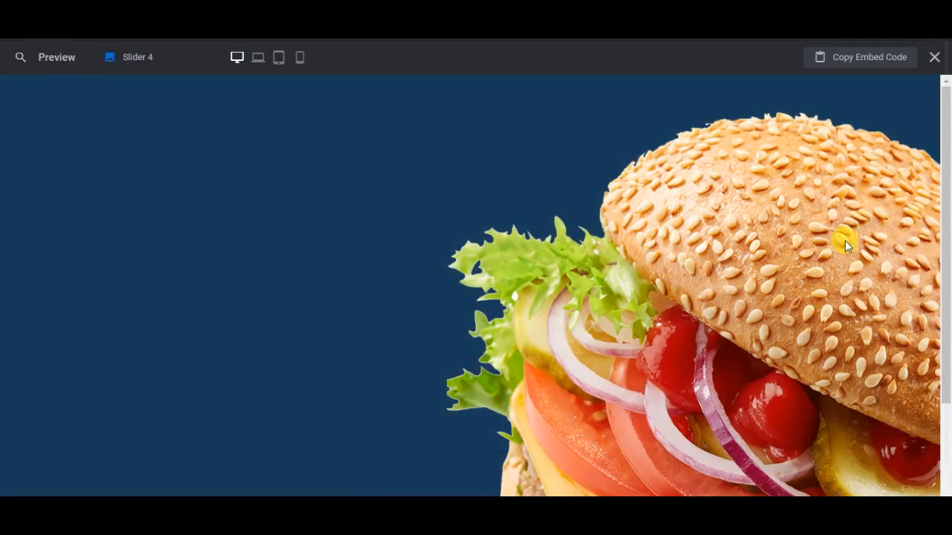
{"action": "scroll", "coordinate": [774, 381], "scroll_direction": "down", "scroll_amount": 3}
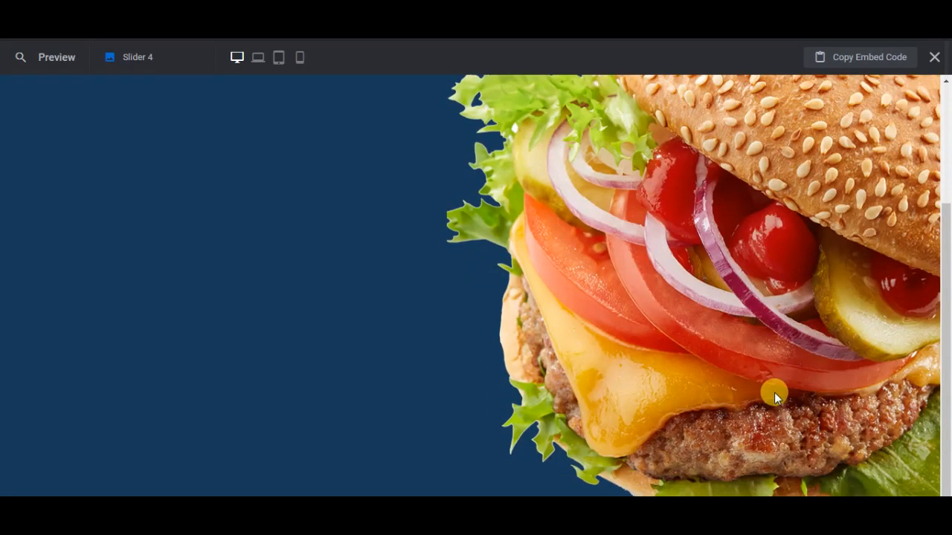
{"action": "scroll", "coordinate": [774, 392], "scroll_direction": "up", "scroll_amount": 3}
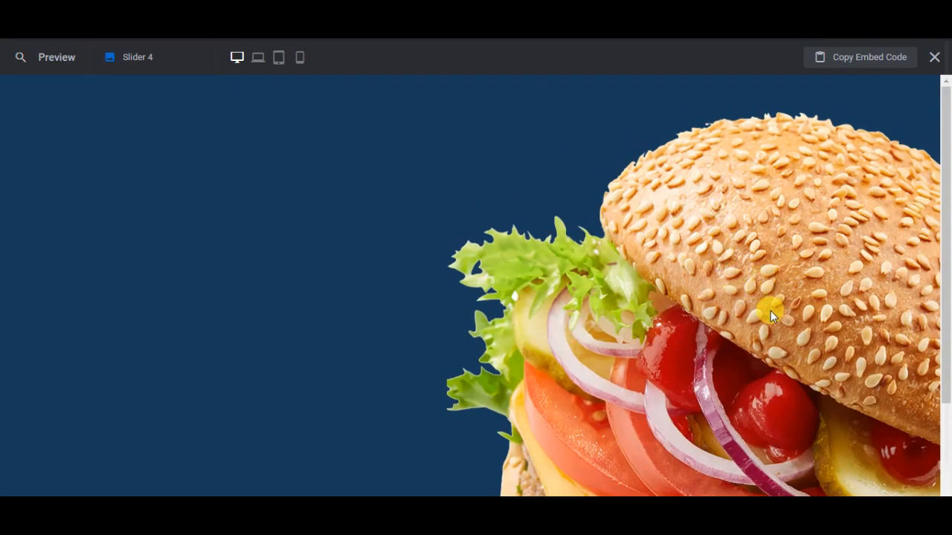
{"action": "scroll", "coordinate": [770, 311], "scroll_direction": "down", "scroll_amount": 3}
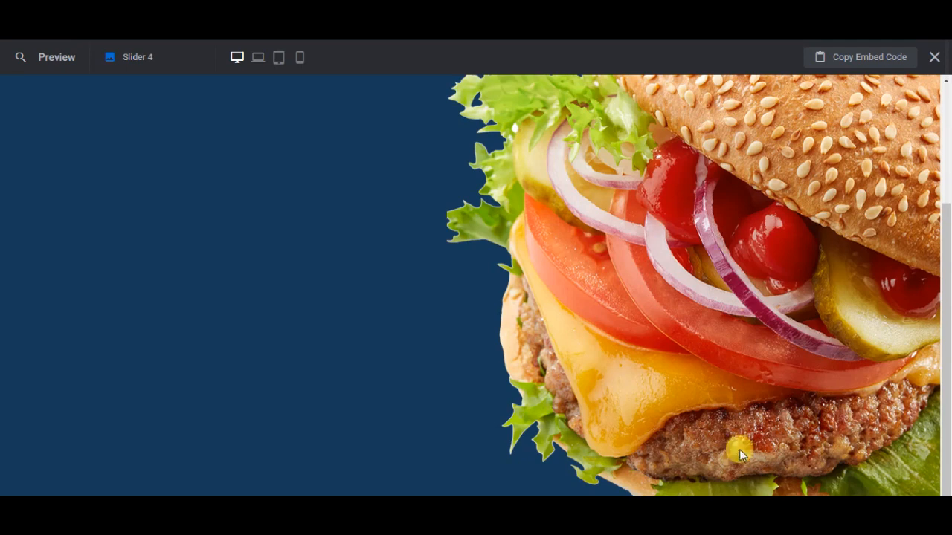
{"action": "scroll", "coordinate": [773, 394], "scroll_direction": "up", "scroll_amount": 3}
{"action": "scroll", "coordinate": [774, 335], "scroll_direction": "down", "scroll_amount": 3}
{"action": "left_click", "coordinate": [932, 58]}
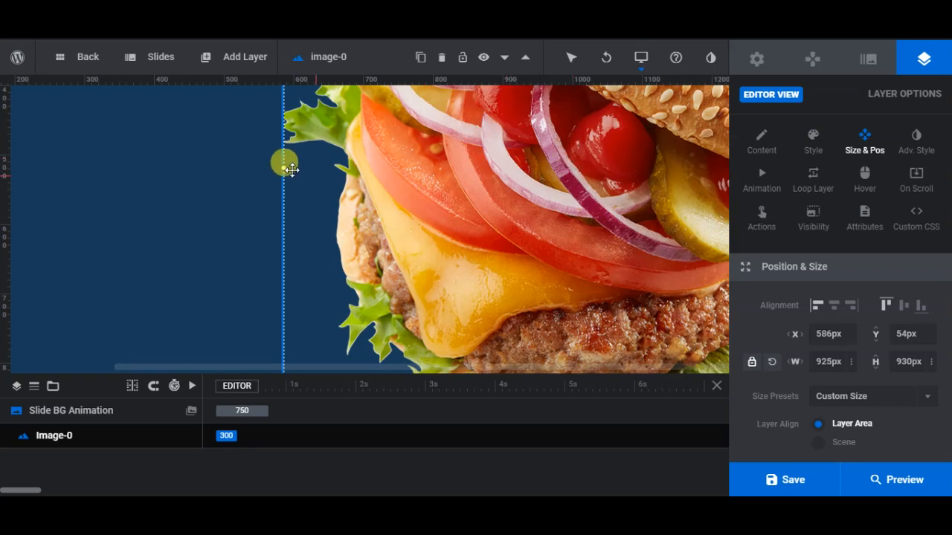
Scale the burger image down proportionally to about 705 × 710 px and check its fit in the slider preview.
{"action": "left_click_drag", "start_coordinate": [280, 167], "coordinate": [440, 182]}
{"action": "scroll", "coordinate": [621, 267], "scroll_direction": "down", "scroll_amount": 2}
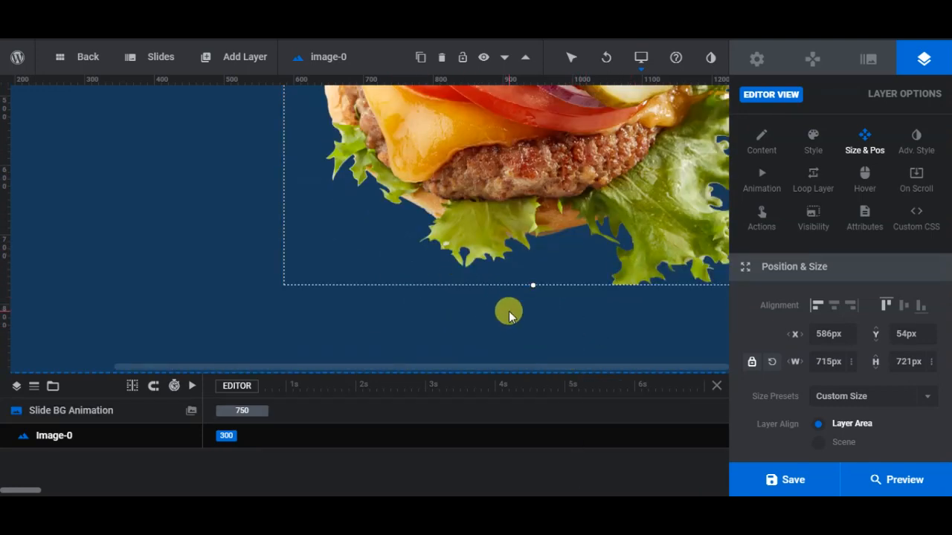
{"action": "scroll", "coordinate": [498, 304], "scroll_direction": "up", "scroll_amount": 5}
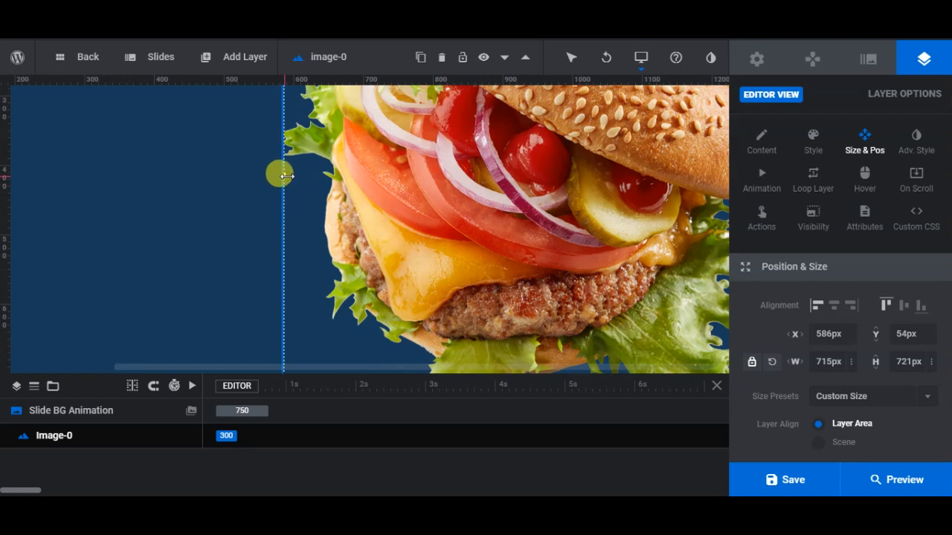
{"action": "mouse_move", "coordinate": [289, 172]}
{"action": "left_mouse_down"}
{"action": "mouse_move", "coordinate": [312, 182]}
{"action": "mouse_move", "coordinate": [299, 179]}
{"action": "mouse_move", "coordinate": [308, 175]}
{"action": "left_mouse_up"}
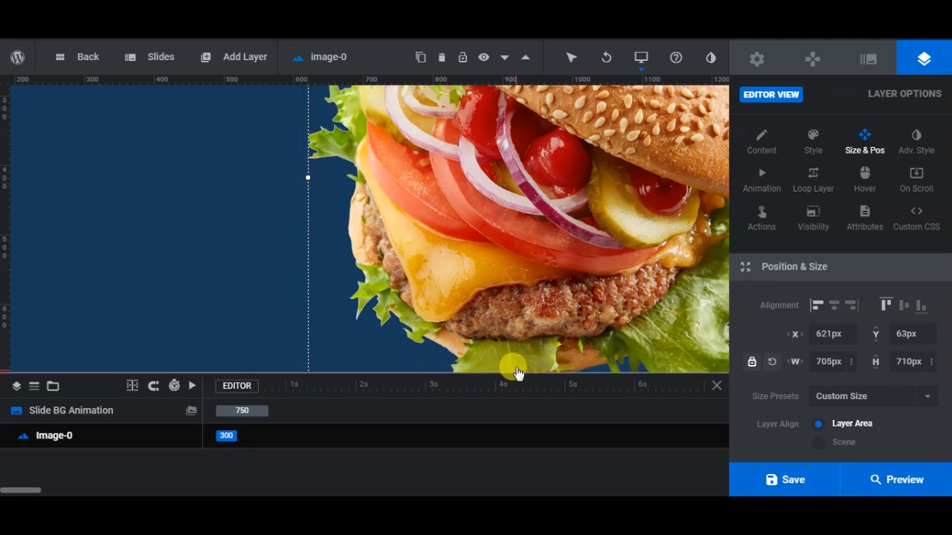
{"action": "left_click", "coordinate": [904, 480]}
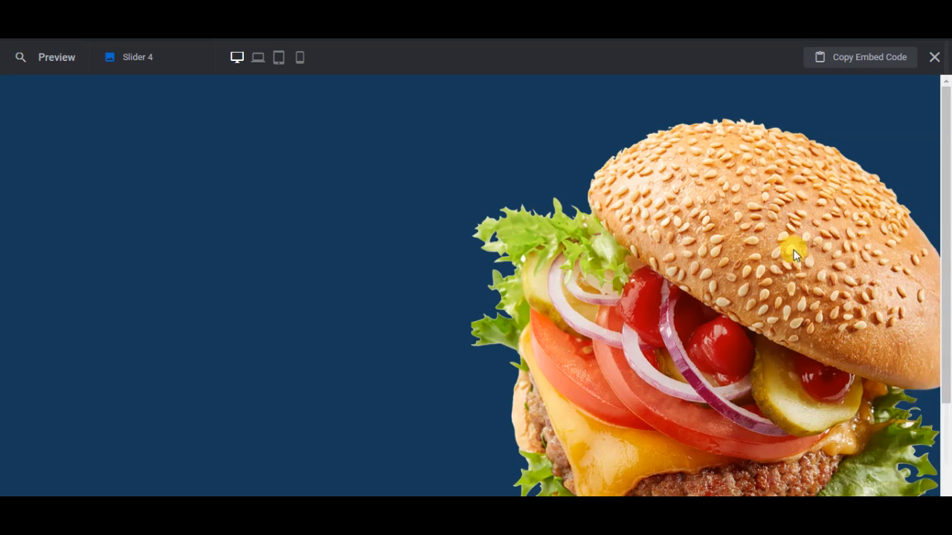
{"action": "left_click", "coordinate": [934, 60]}
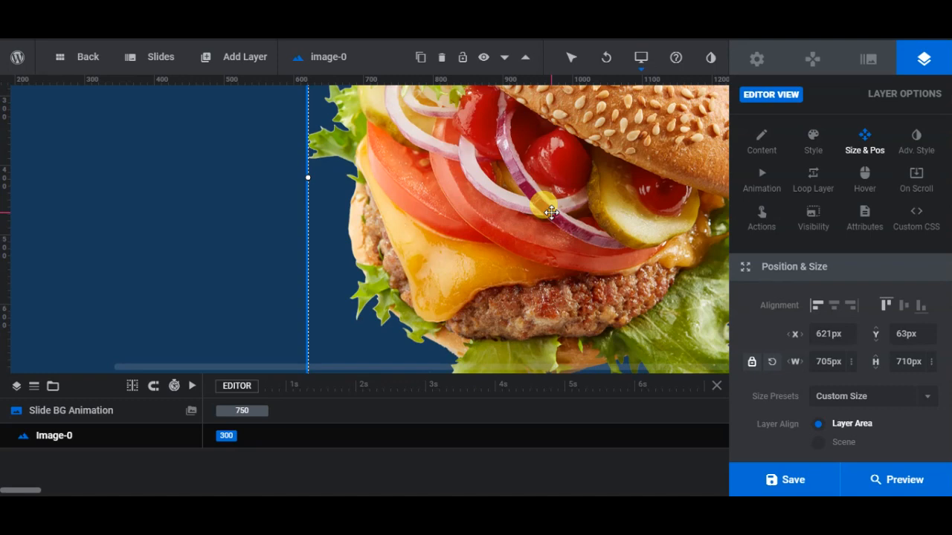
Shift the burger image further right to about X 679px, Y 62px and check its placement in the slider preview.
{"action": "left_click_drag", "start_coordinate": [550, 213], "coordinate": [591, 212]}
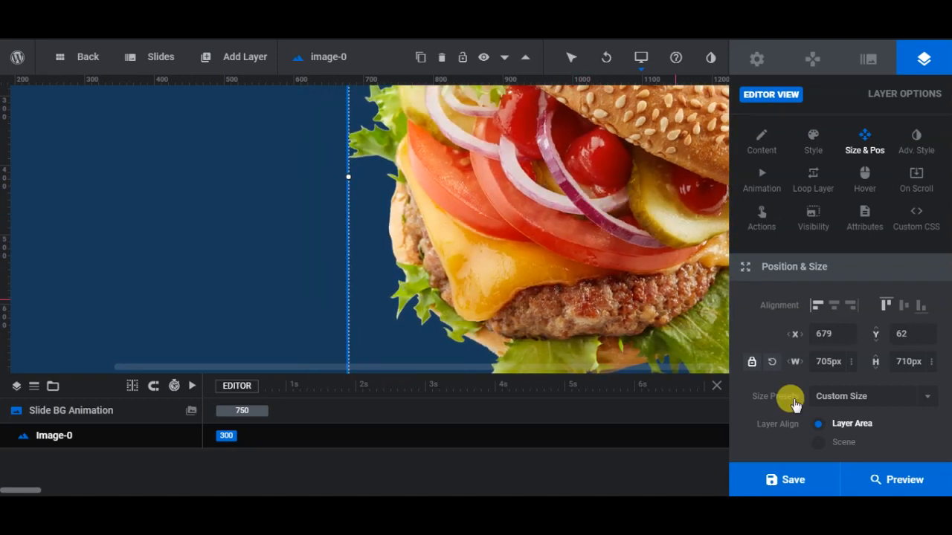
{"action": "left_click", "coordinate": [905, 480]}
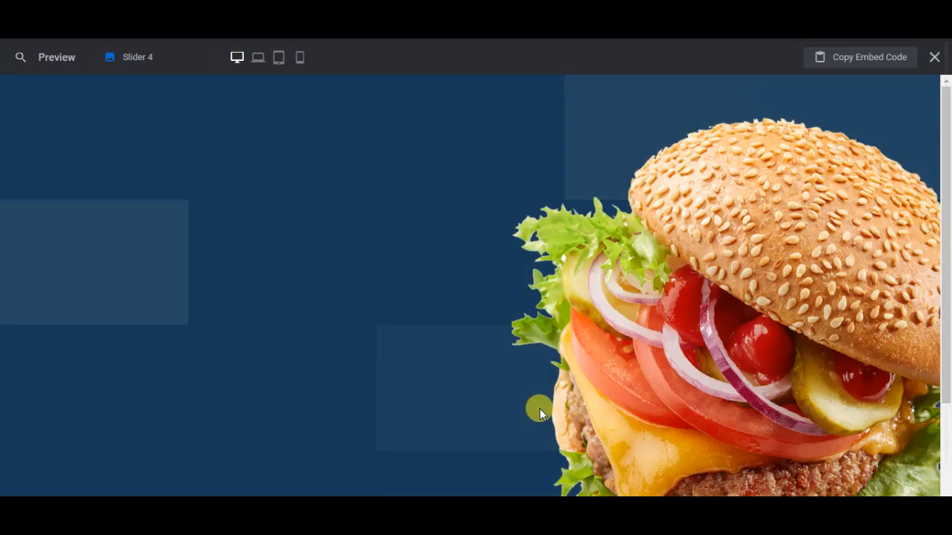
{"action": "scroll", "coordinate": [702, 342], "scroll_direction": "down", "scroll_amount": 2}
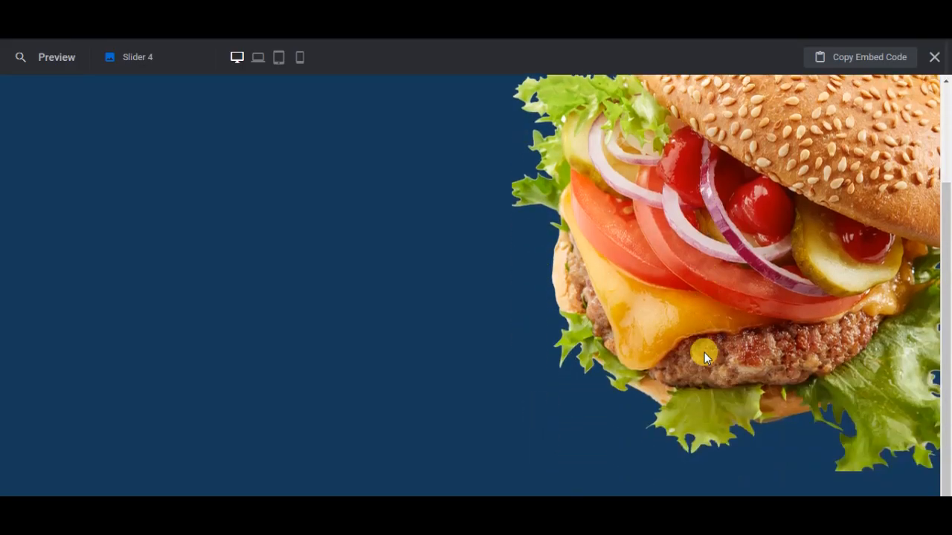
{"action": "scroll", "coordinate": [704, 352], "scroll_direction": "up", "scroll_amount": 2}
{"action": "scroll", "coordinate": [701, 352], "scroll_direction": "down", "scroll_amount": 2}
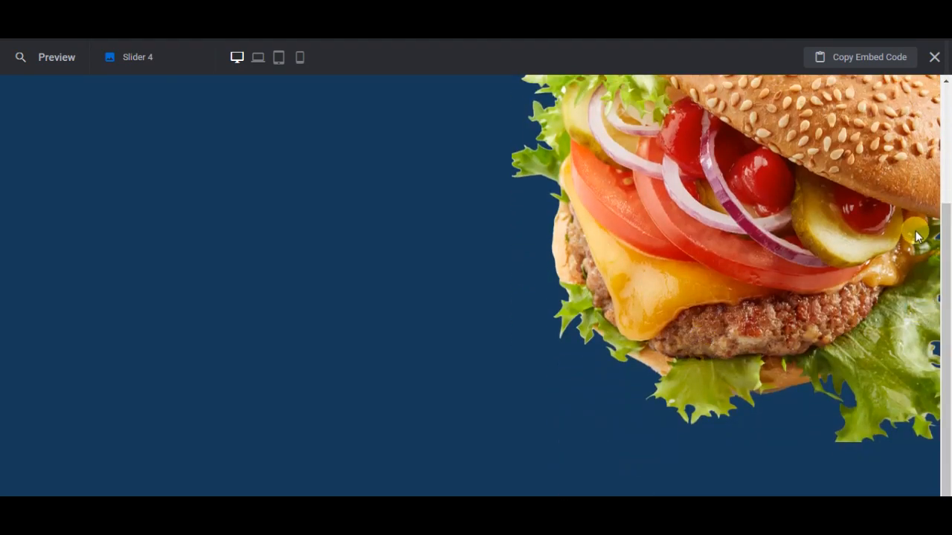
{"action": "left_click", "coordinate": [933, 57]}
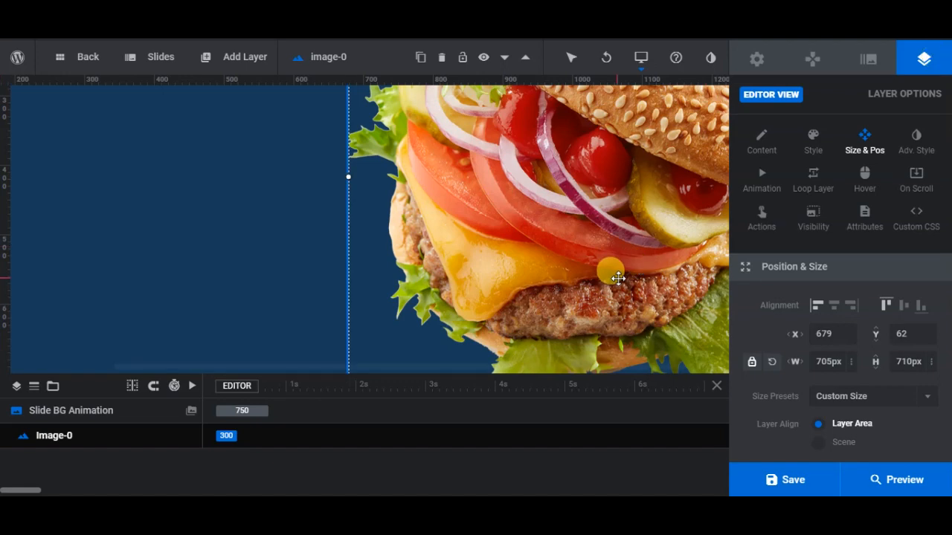
Nudge the burger image right and up to about X 733px, Y 43px, and save the slider.
{"action": "left_click_drag", "start_coordinate": [566, 209], "coordinate": [594, 204]}
{"action": "scroll", "coordinate": [615, 210], "scroll_direction": "up", "scroll_amount": 3}
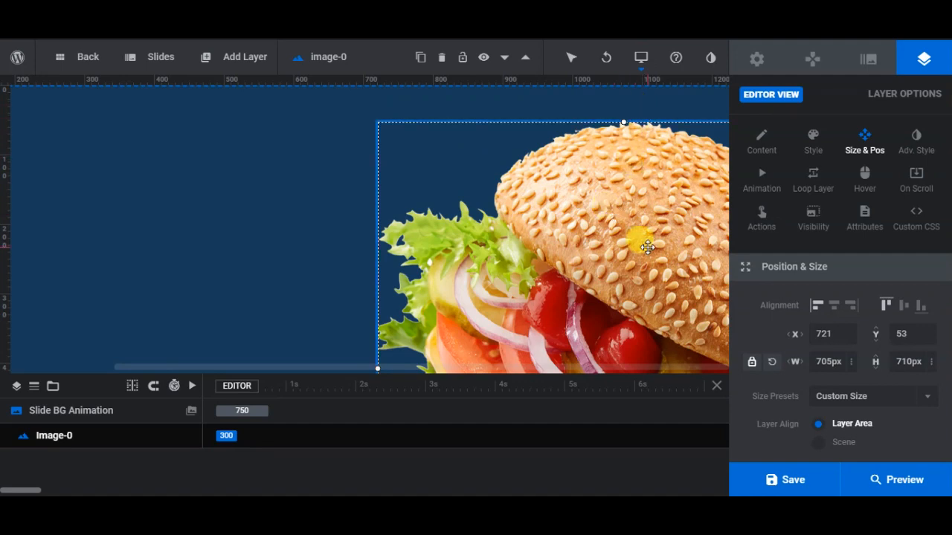
{"action": "left_click_drag", "start_coordinate": [646, 248], "coordinate": [657, 242]}
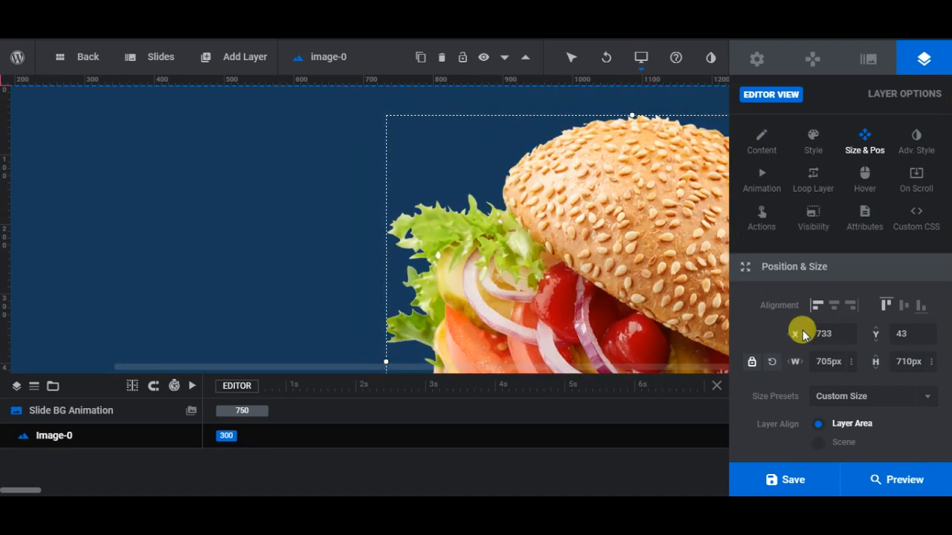
{"action": "left_click", "coordinate": [801, 477]}
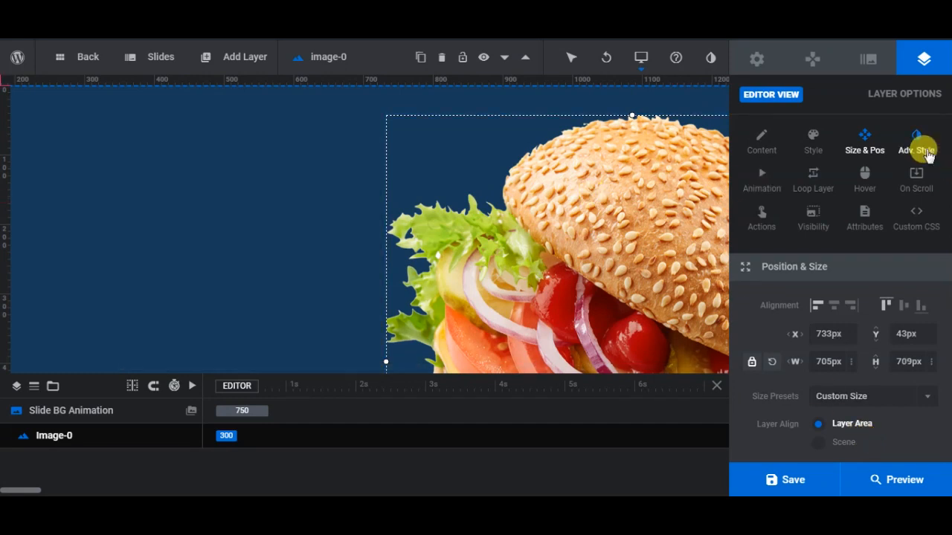
Apply the Smooth Mask From Left preset from Masked Transitions as the burger layer's IN animation.
{"action": "left_click", "coordinate": [764, 183]}
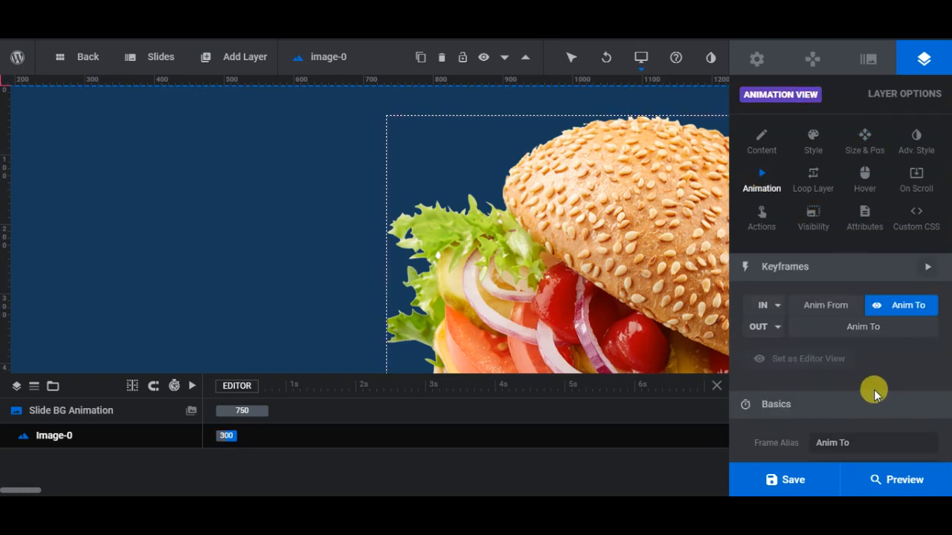
{"action": "left_click", "coordinate": [819, 310]}
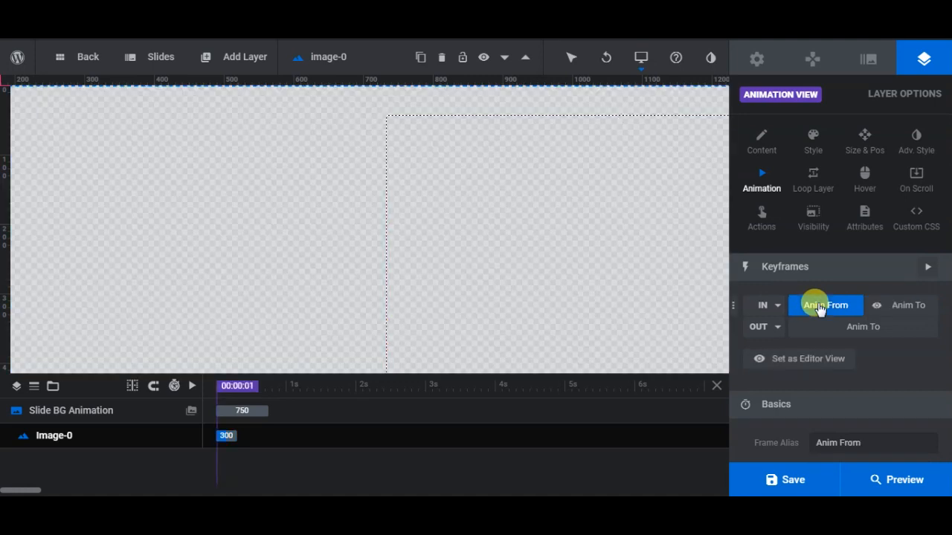
{"action": "left_click", "coordinate": [776, 307]}
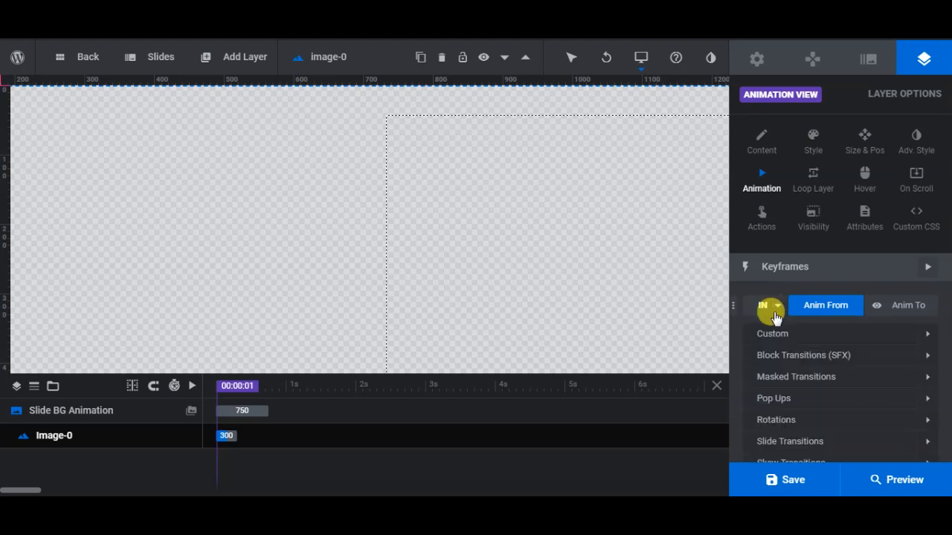
{"action": "scroll", "coordinate": [907, 397], "scroll_direction": "down", "scroll_amount": 1}
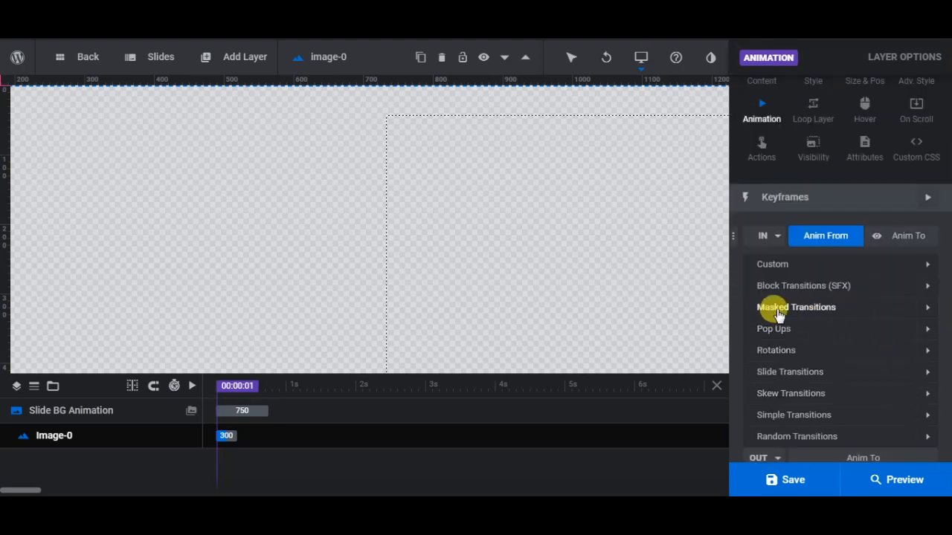
{"action": "left_click", "coordinate": [852, 308]}
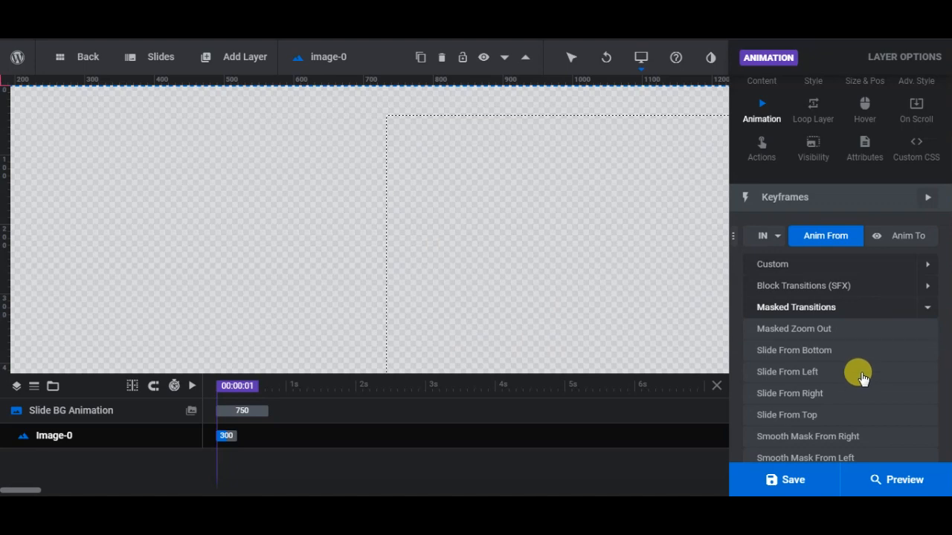
{"action": "scroll", "coordinate": [858, 378], "scroll_direction": "down", "scroll_amount": 2}
{"action": "left_click", "coordinate": [855, 318]}
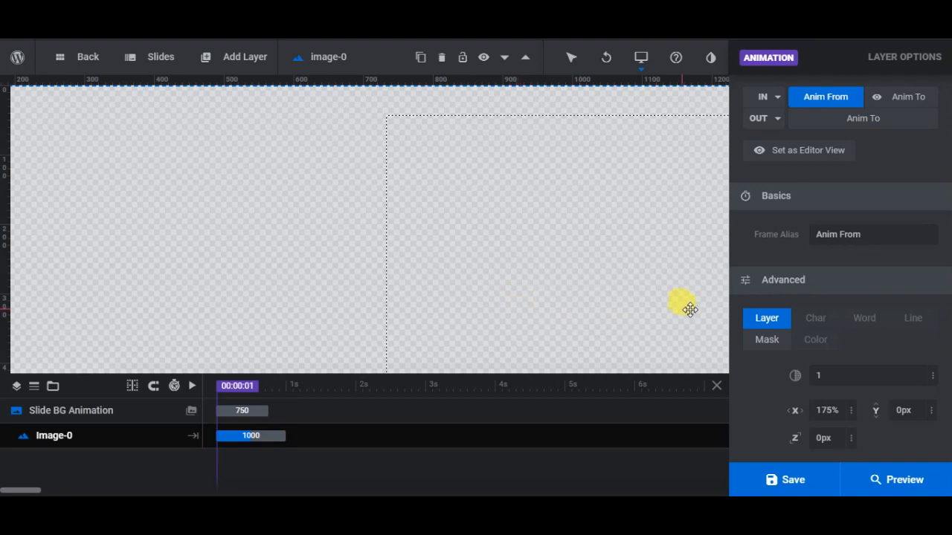
{"action": "scroll", "coordinate": [805, 297], "scroll_direction": "up", "scroll_amount": 2}
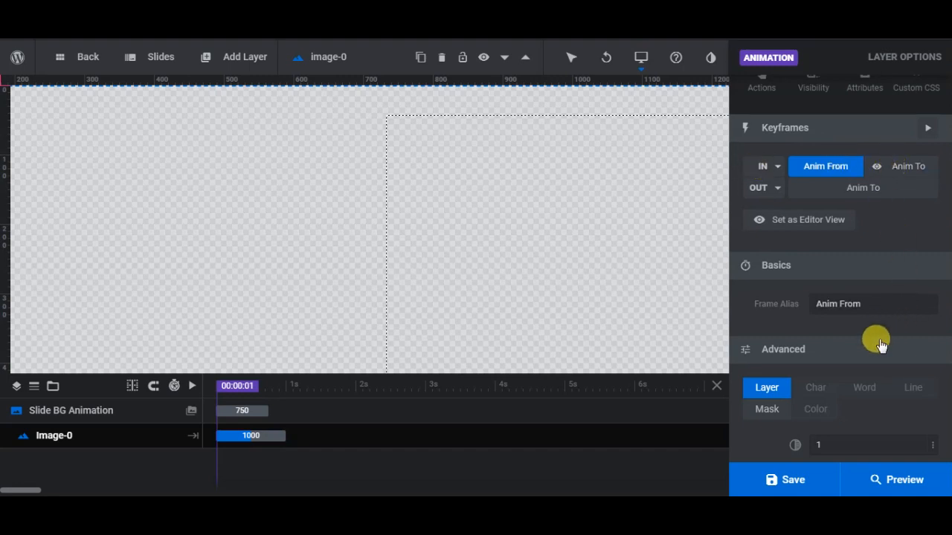
{"action": "scroll", "coordinate": [878, 340], "scroll_direction": "down", "scroll_amount": 4}
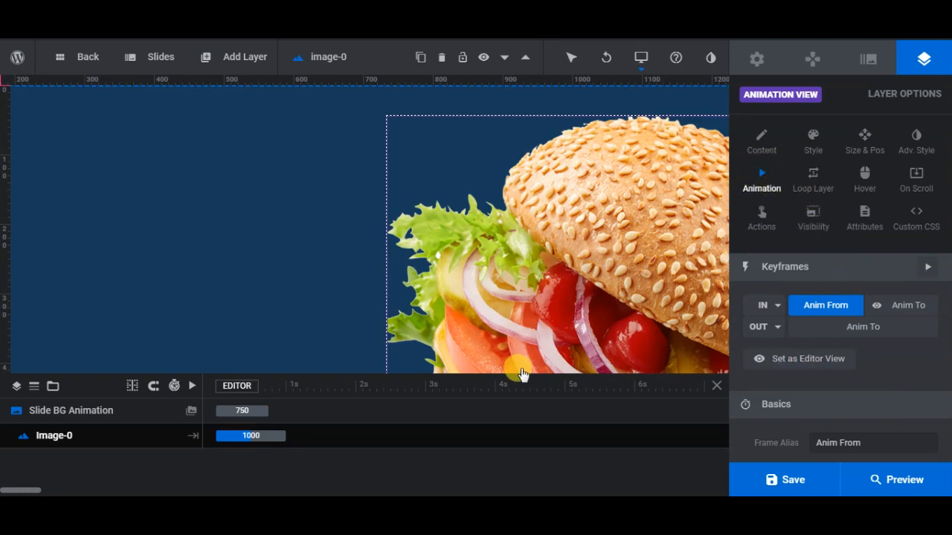
{"action": "left_click", "coordinate": [253, 410]}
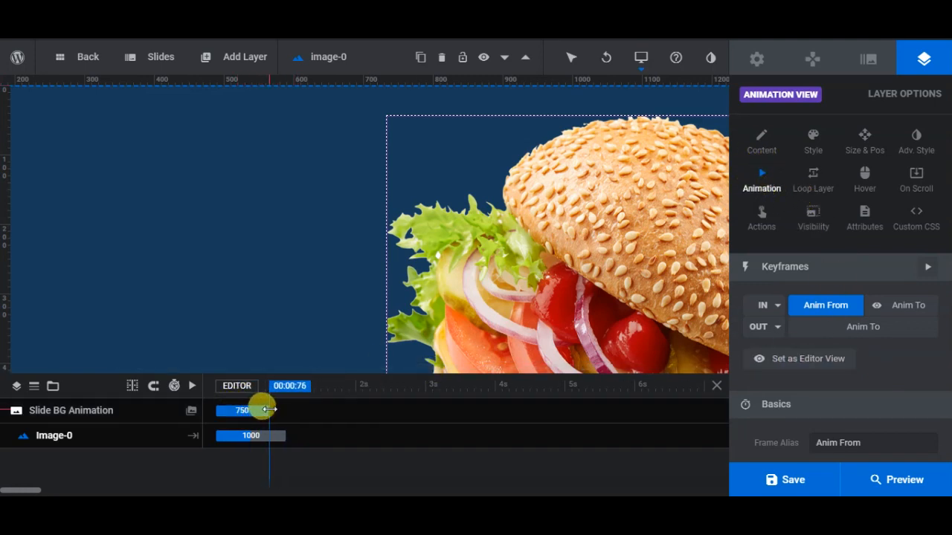
{"action": "left_click", "coordinate": [121, 413]}
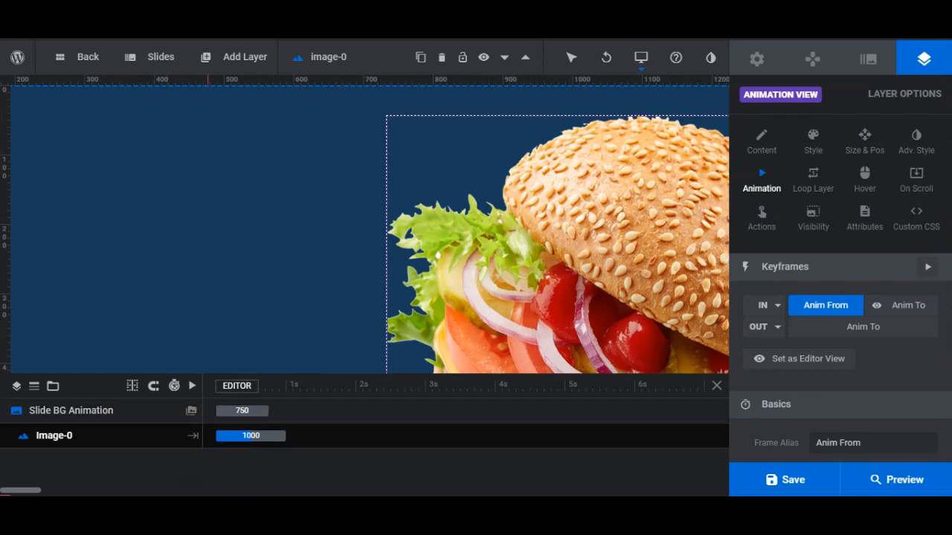
Shorten the burger image layer's IN animation to 850 ms on the timeline.
{"action": "left_click", "coordinate": [117, 435]}
{"action": "left_click", "coordinate": [279, 438]}
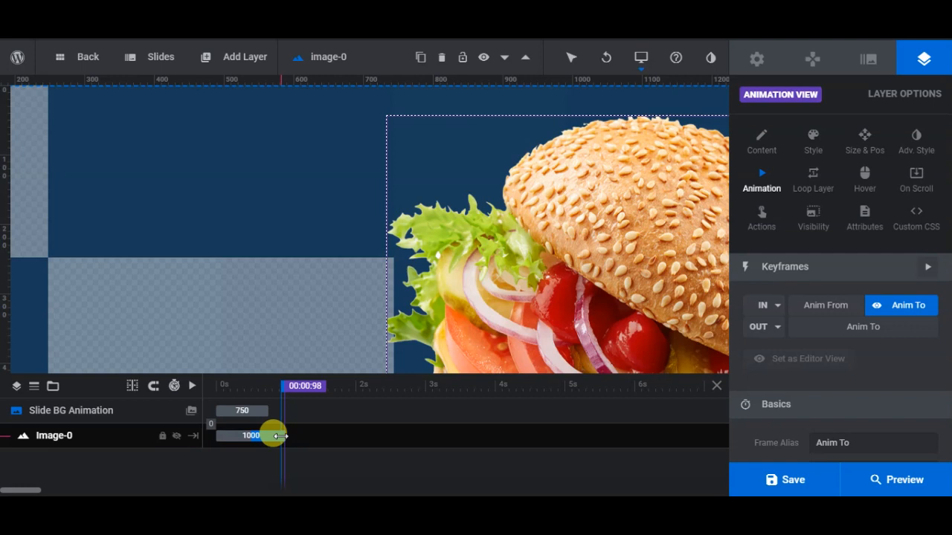
{"action": "mouse_move", "coordinate": [282, 435]}
{"action": "left_mouse_down"}
{"action": "mouse_move", "coordinate": [303, 434]}
{"action": "mouse_move", "coordinate": [257, 434]}
{"action": "mouse_move", "coordinate": [326, 438]}
{"action": "mouse_move", "coordinate": [265, 437]}
{"action": "mouse_move", "coordinate": [274, 437]}
{"action": "left_mouse_up"}
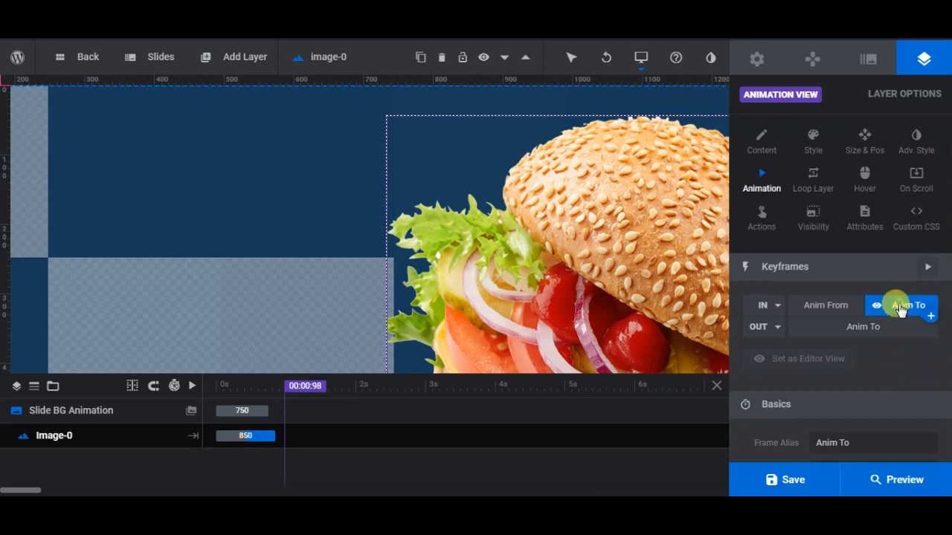
Set the duration of the burger image's IN Anim To keyframe to 2000 ms.
{"action": "left_click", "coordinate": [899, 309]}
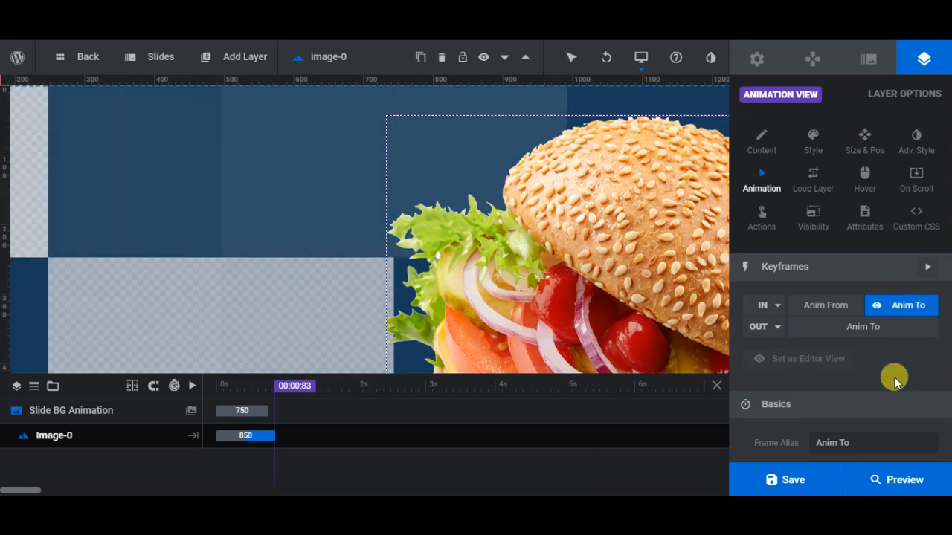
{"action": "scroll", "coordinate": [889, 373], "scroll_direction": "down", "scroll_amount": 3}
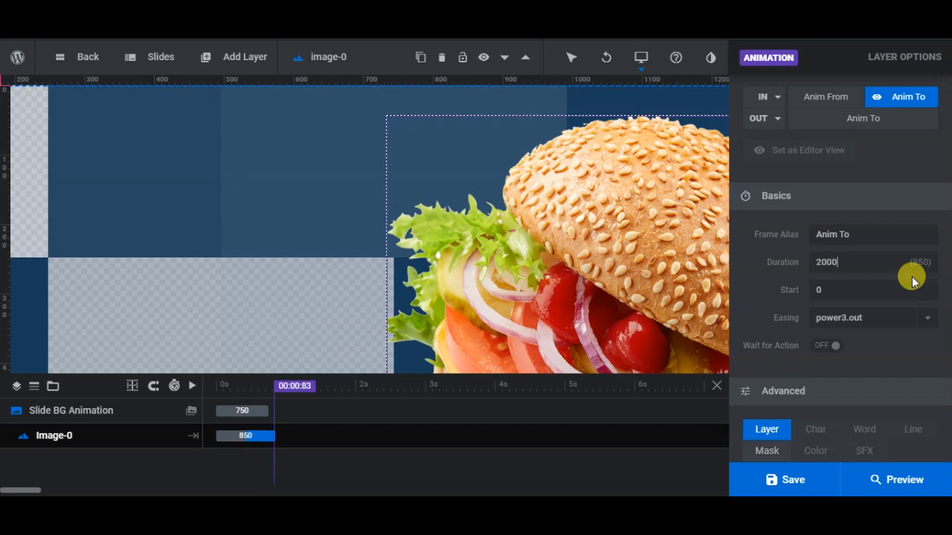
{"action": "left_click", "coordinate": [765, 278]}
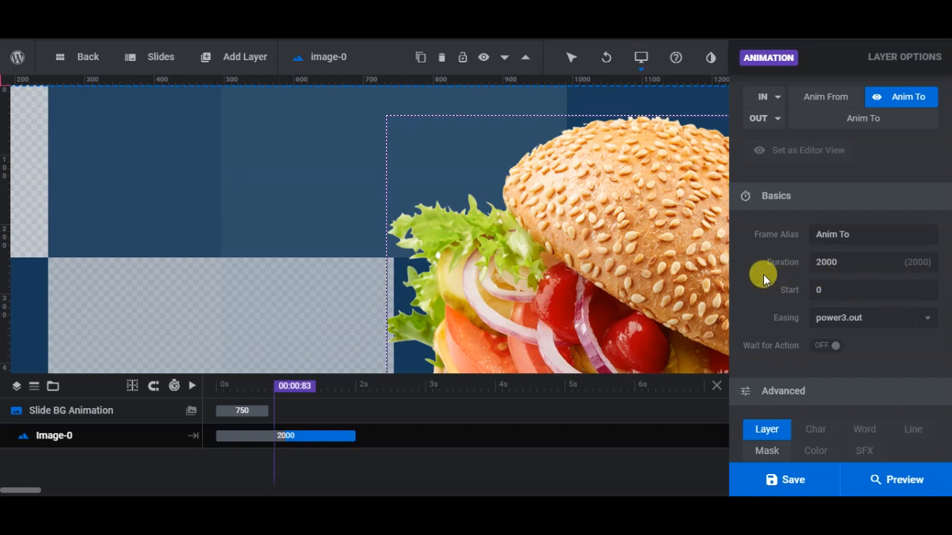
Delay the burger image's IN animation to start at 740 ms and check it in the slider preview.
{"action": "left_click", "coordinate": [252, 437]}
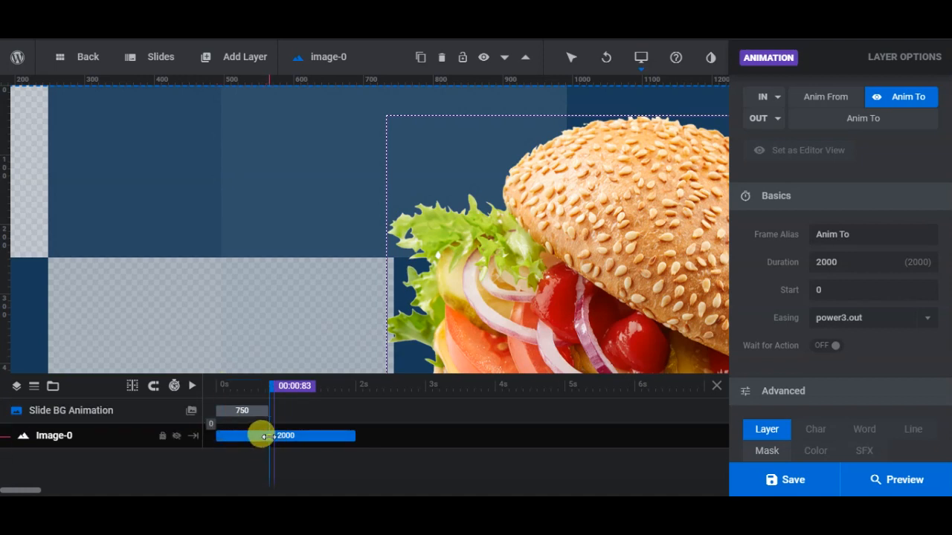
{"action": "left_click_drag", "start_coordinate": [266, 436], "coordinate": [313, 431]}
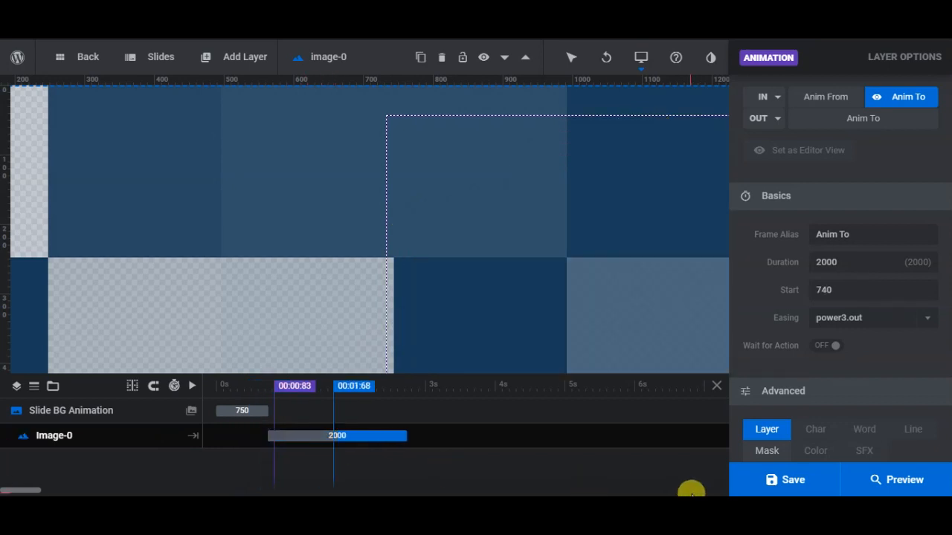
{"action": "left_click", "coordinate": [898, 481]}
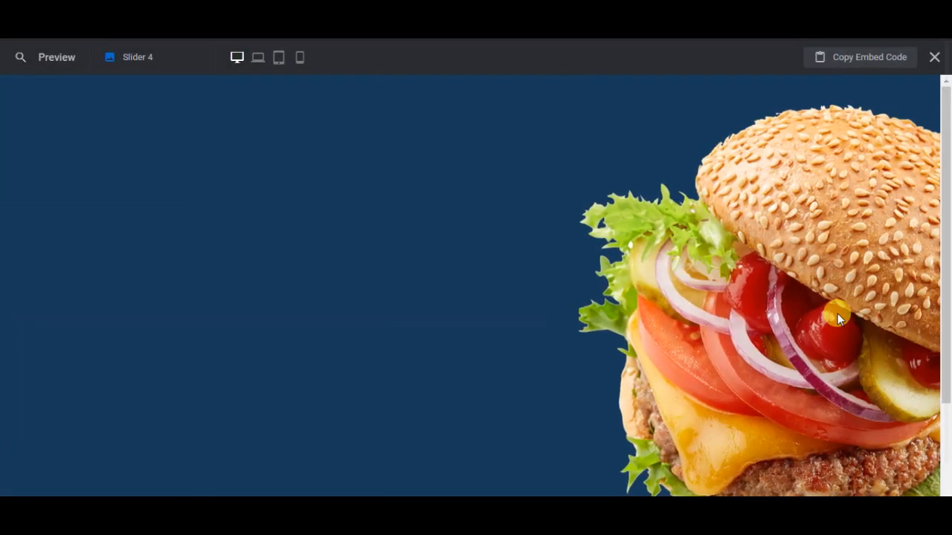
{"action": "left_click", "coordinate": [933, 58]}
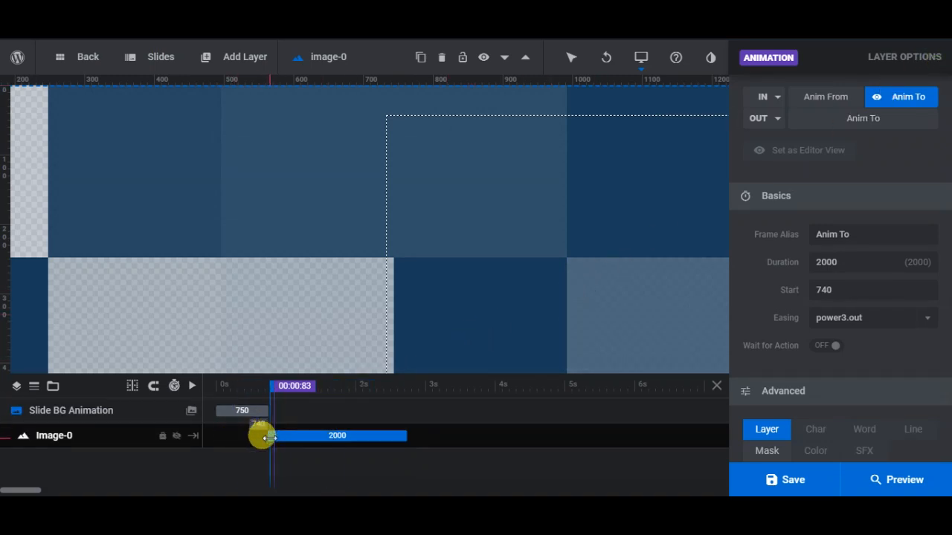
Move the burger image's IN animation back to start at 0 and set its duration to 1500 ms.
{"action": "left_click_drag", "start_coordinate": [265, 445], "coordinate": [267, 437]}
{"action": "left_click", "coordinate": [397, 461]}
{"action": "left_click", "coordinate": [355, 427]}
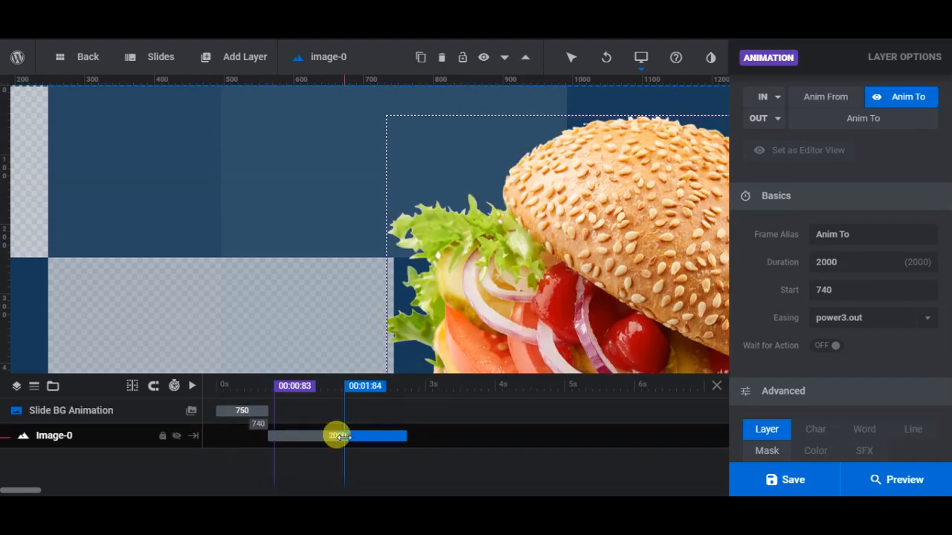
{"action": "left_click_drag", "start_coordinate": [338, 436], "coordinate": [272, 433]}
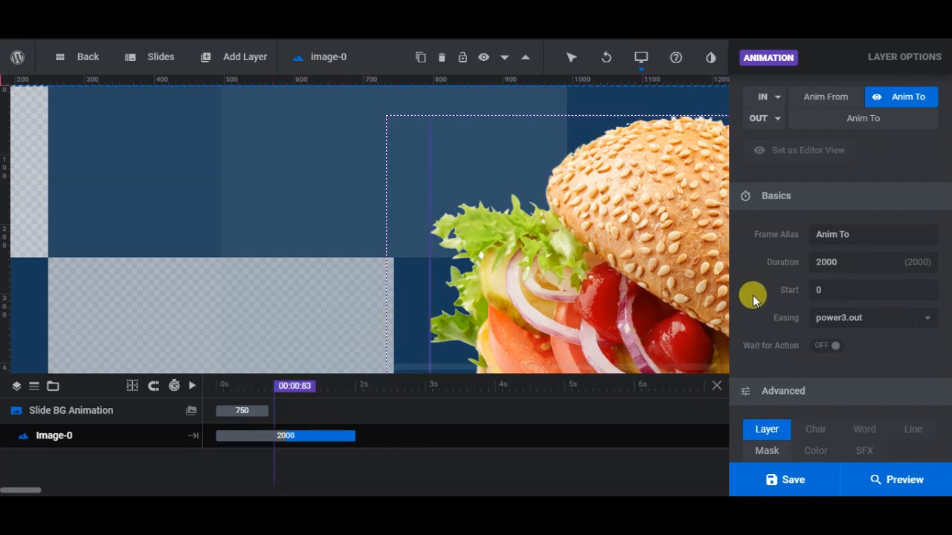
{"action": "double_click", "coordinate": [827, 262]}
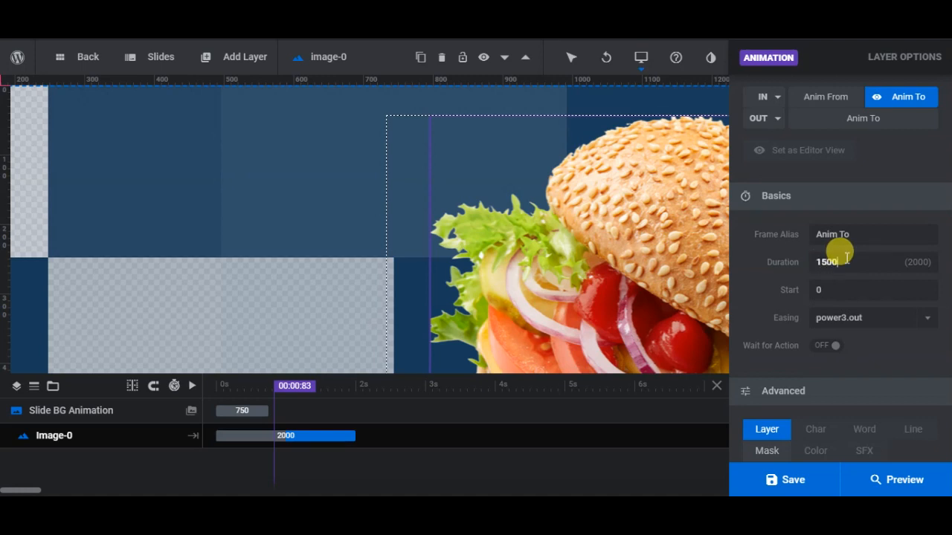
{"action": "left_click", "coordinate": [759, 287]}
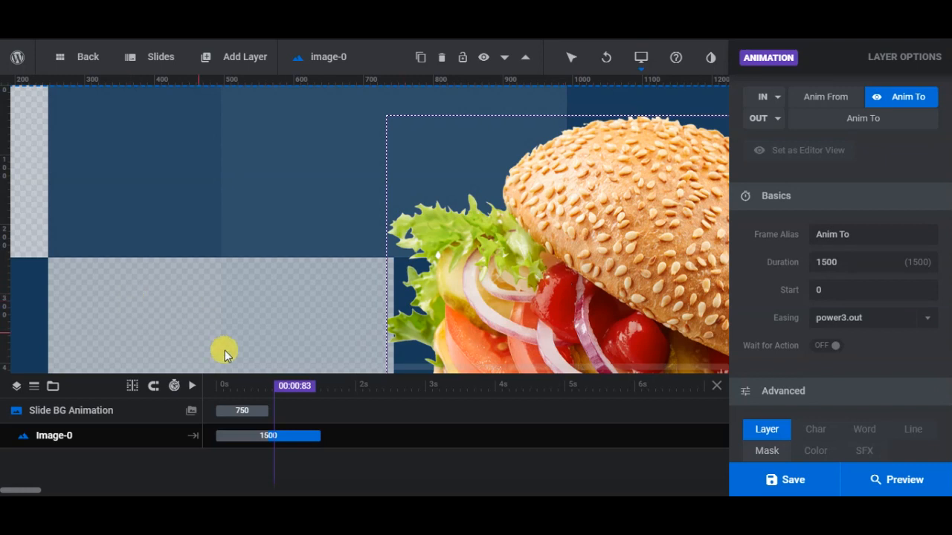
Add a text layer with the Quick Style Headline option to the slide.
{"action": "left_click_drag", "start_coordinate": [495, 369], "coordinate": [368, 365]}
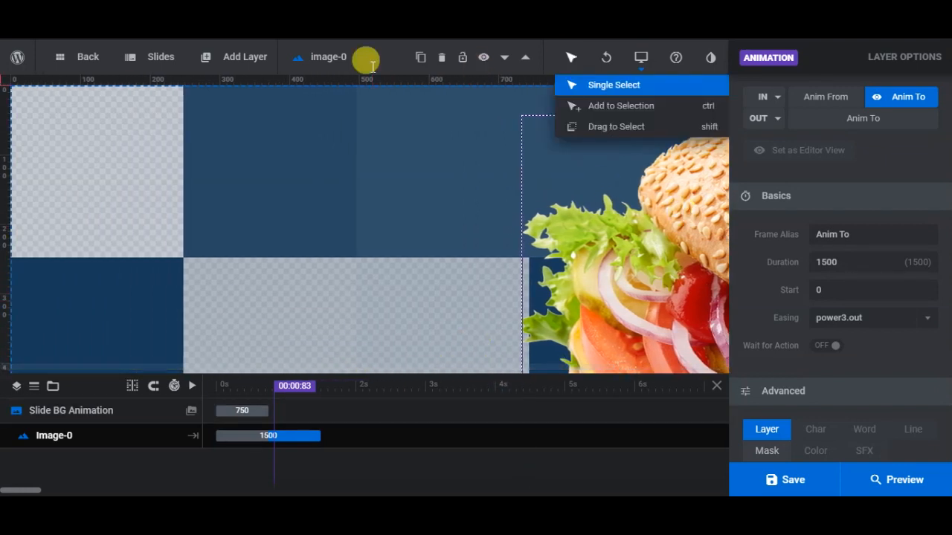
{"action": "mouse_move", "coordinate": [259, 65]}
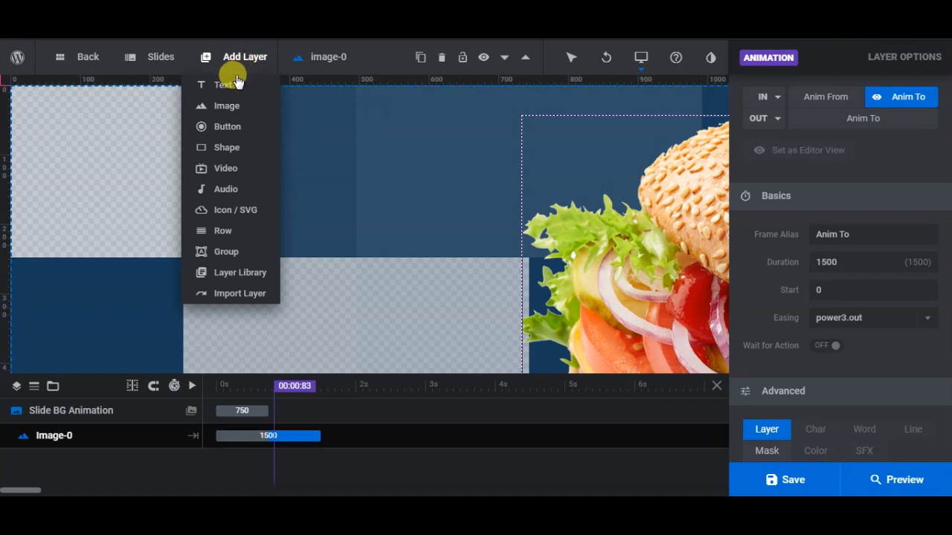
{"action": "mouse_move", "coordinate": [228, 87]}
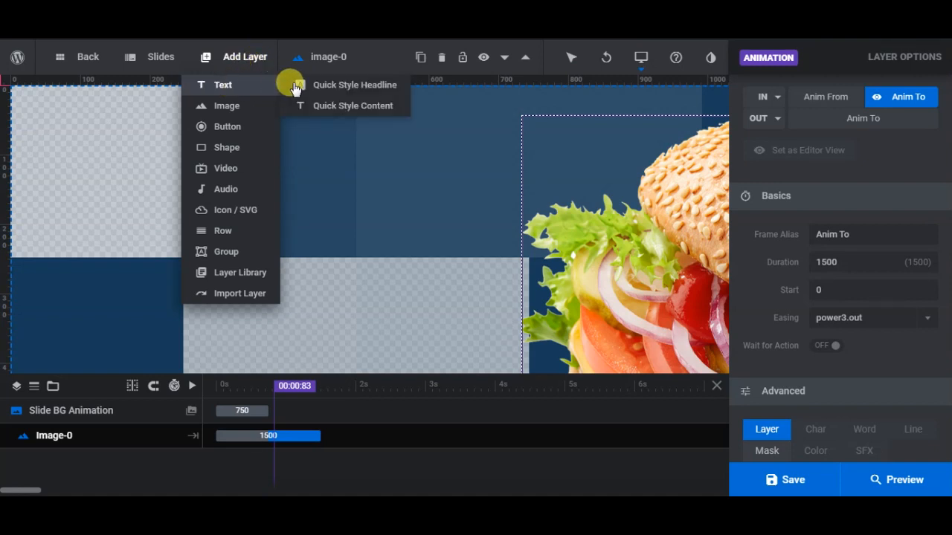
{"action": "left_click", "coordinate": [339, 86]}
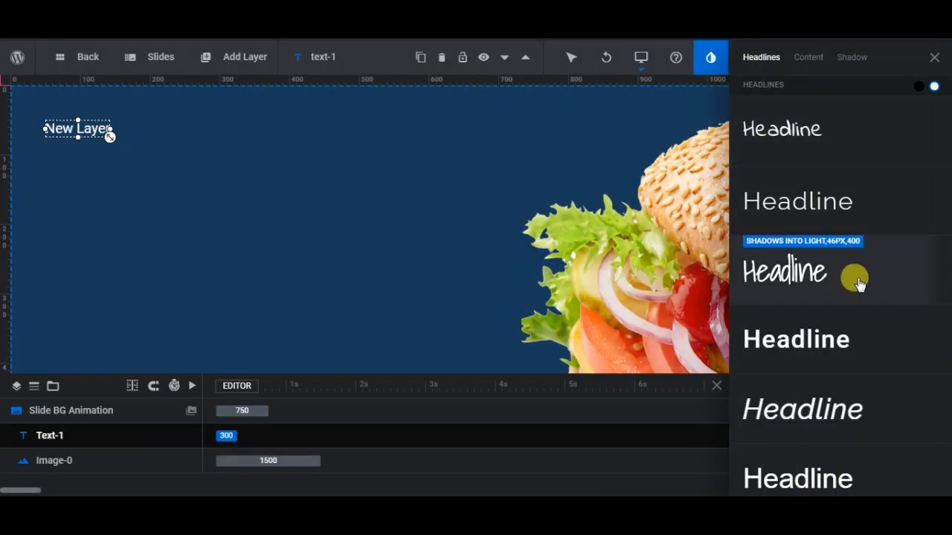
Browse the quick styles and apply the white uppercase Poppins, 60px, 500 headline style to the new text layer.
{"action": "scroll", "coordinate": [858, 283], "scroll_direction": "down", "scroll_amount": 1}
{"action": "scroll", "coordinate": [859, 281], "scroll_direction": "down", "scroll_amount": 1}
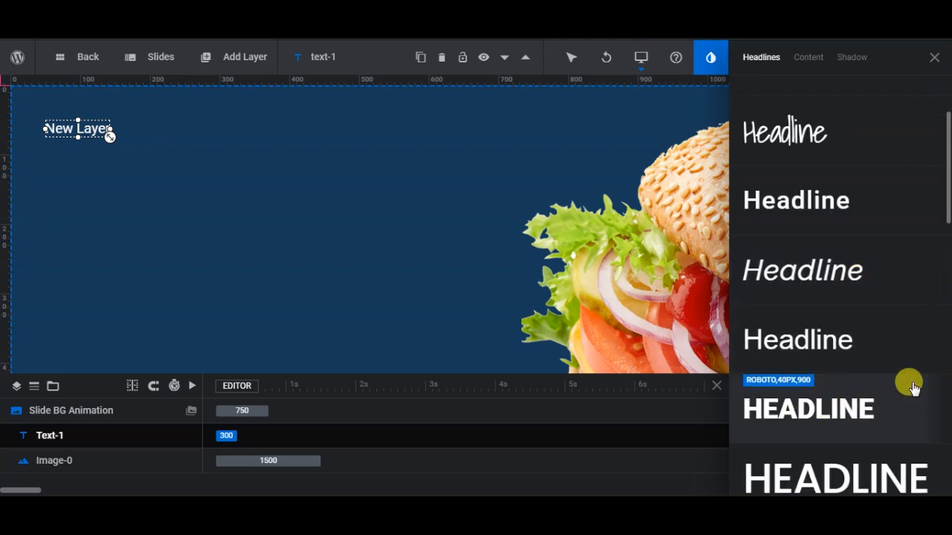
{"action": "scroll", "coordinate": [910, 385], "scroll_direction": "down", "scroll_amount": 6}
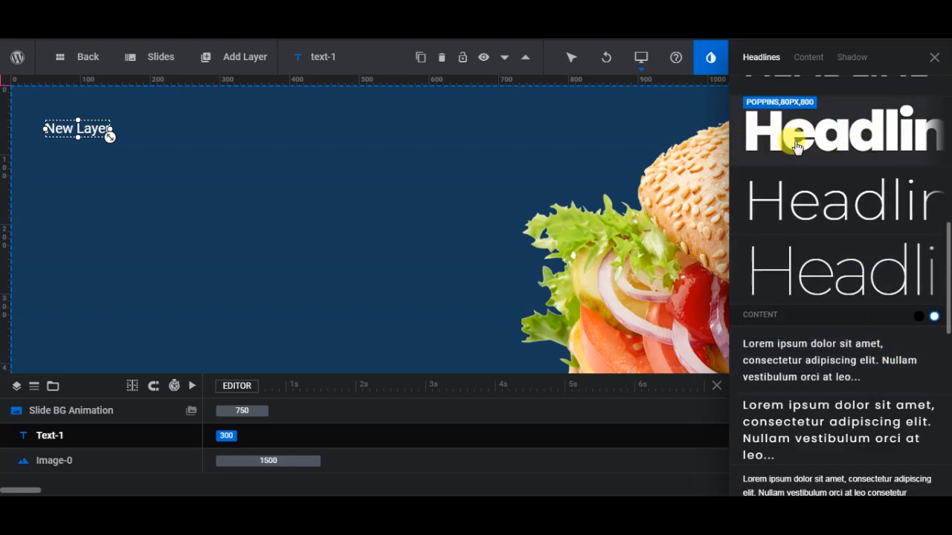
{"action": "scroll", "coordinate": [860, 267], "scroll_direction": "down", "scroll_amount": 1}
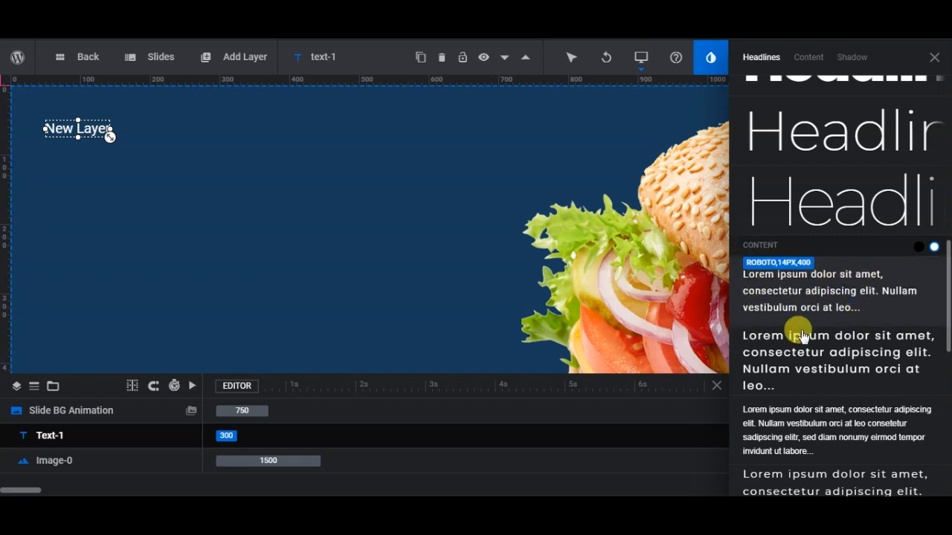
{"action": "scroll", "coordinate": [818, 334], "scroll_direction": "down", "scroll_amount": 2}
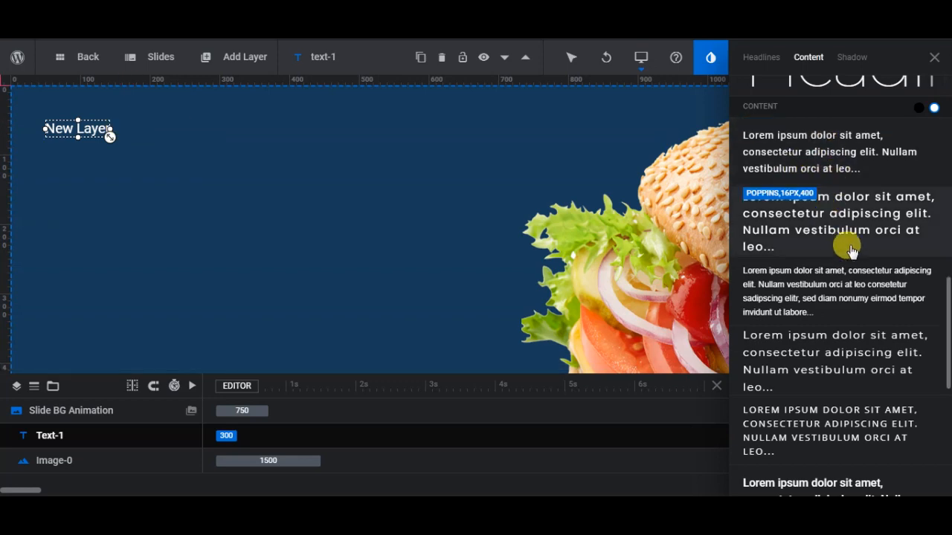
{"action": "scroll", "coordinate": [853, 360], "scroll_direction": "down", "scroll_amount": 5}
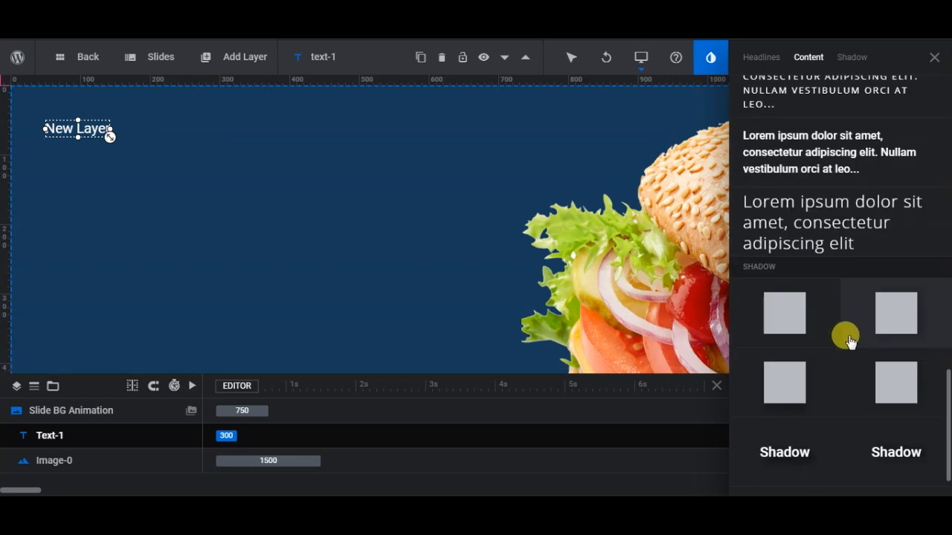
{"action": "scroll", "coordinate": [823, 371], "scroll_direction": "down", "scroll_amount": 1}
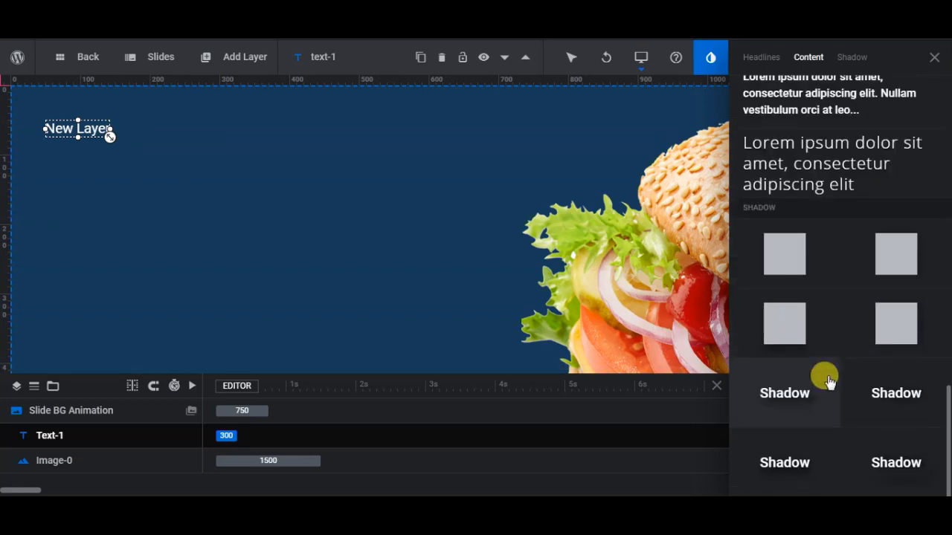
{"action": "scroll", "coordinate": [831, 379], "scroll_direction": "up", "scroll_amount": 7}
{"action": "scroll", "coordinate": [825, 368], "scroll_direction": "up", "scroll_amount": 6}
{"action": "scroll", "coordinate": [860, 323], "scroll_direction": "down", "scroll_amount": 2}
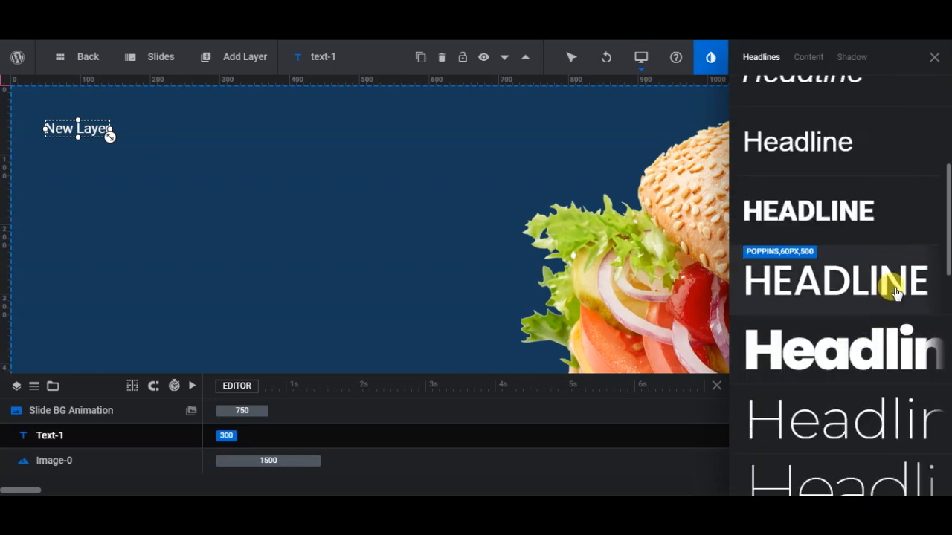
{"action": "left_click", "coordinate": [853, 284]}
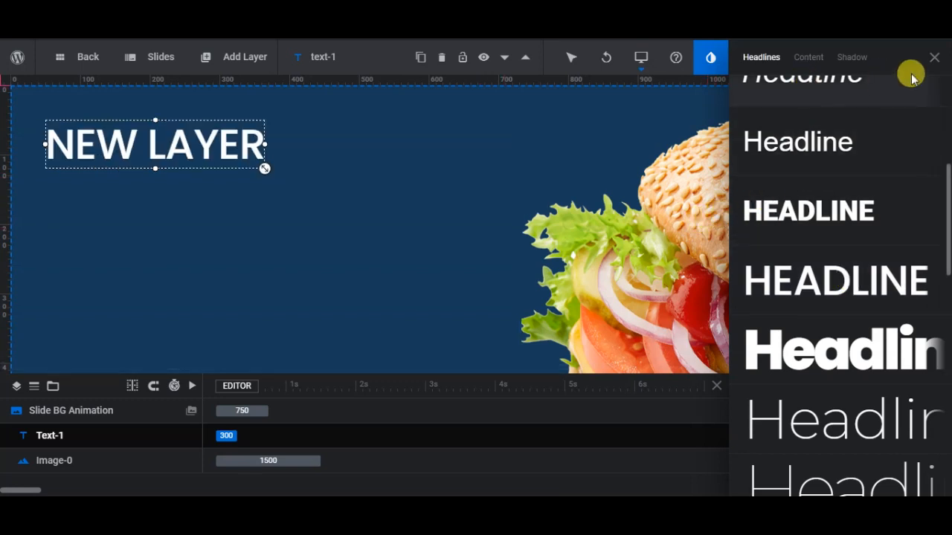
{"action": "left_click", "coordinate": [935, 57]}
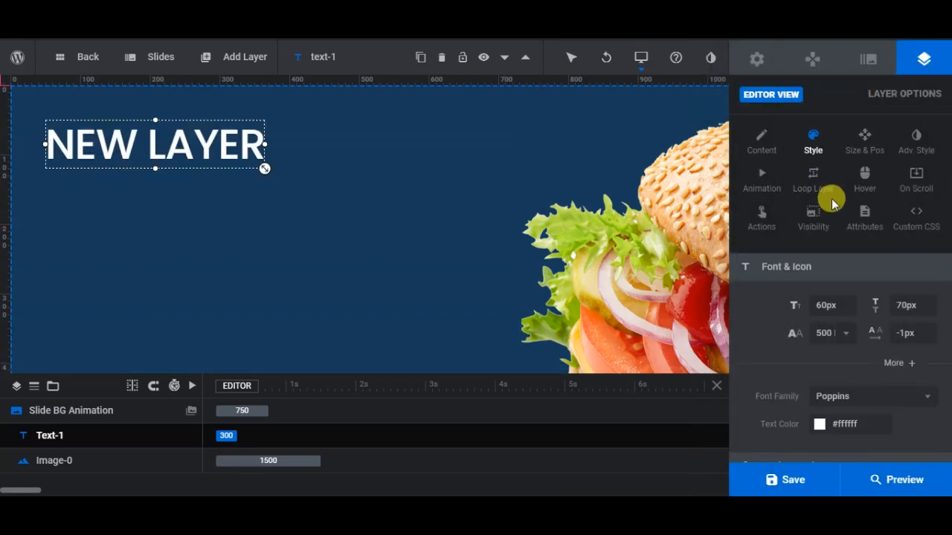
Replace the headline layer's text with "BEST" and change its font family to Nunito Sans.
{"action": "left_click", "coordinate": [761, 140]}
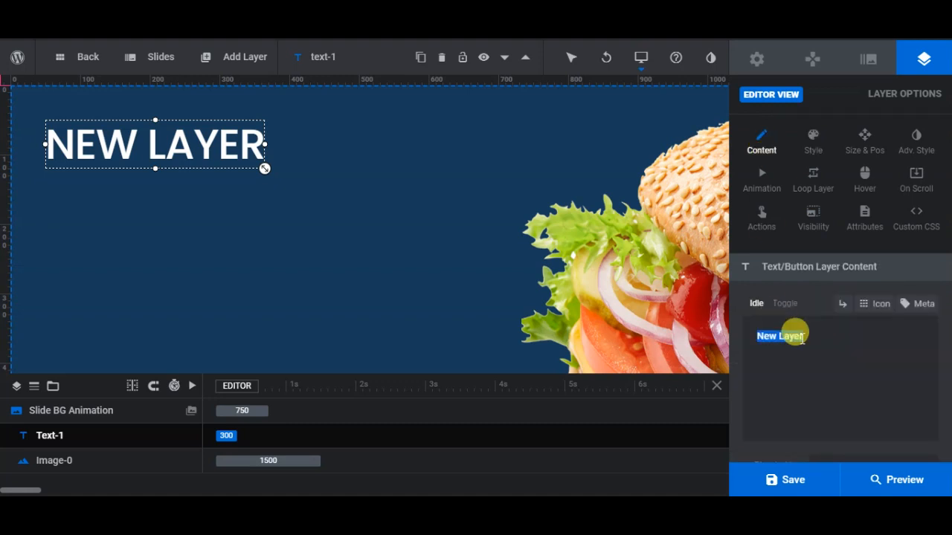
{"action": "type", "text": "BEST"}
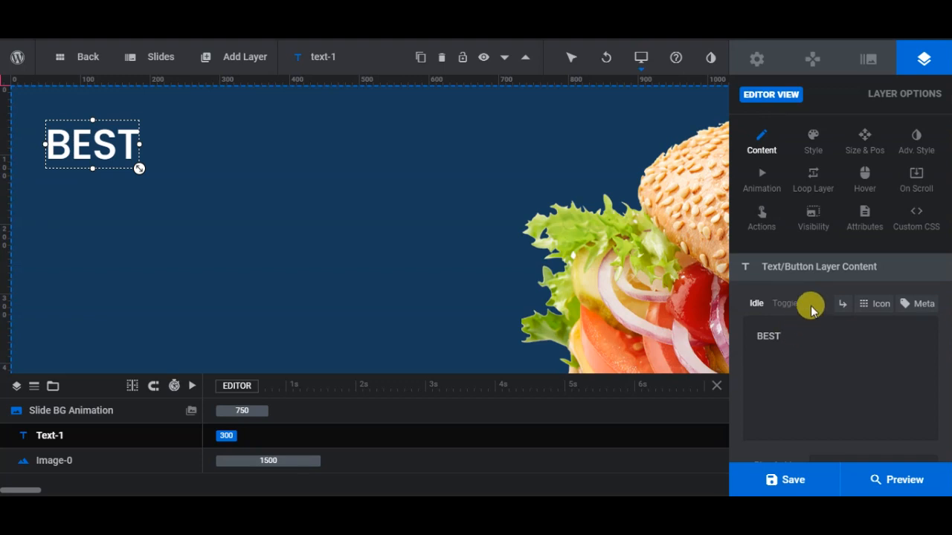
{"action": "left_click", "coordinate": [815, 141]}
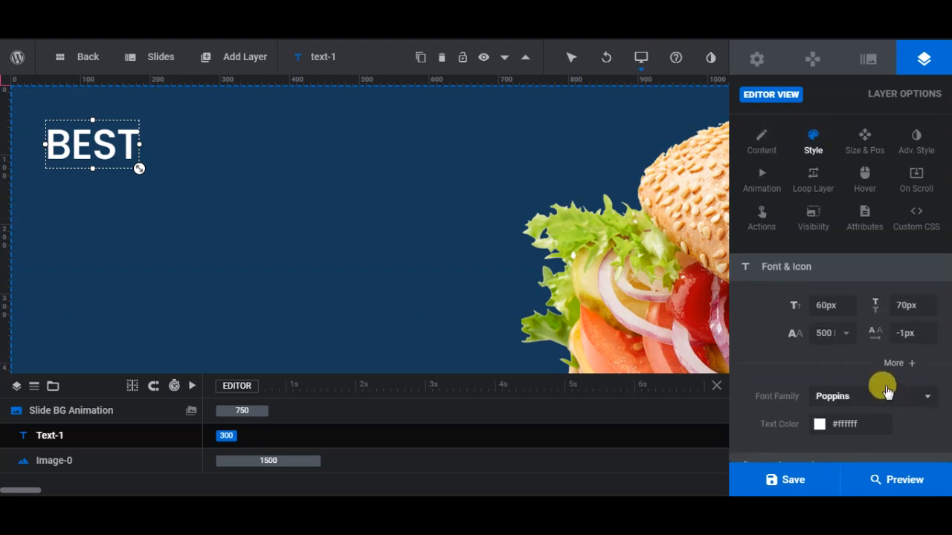
{"action": "scroll", "coordinate": [914, 372], "scroll_direction": "down", "scroll_amount": 1}
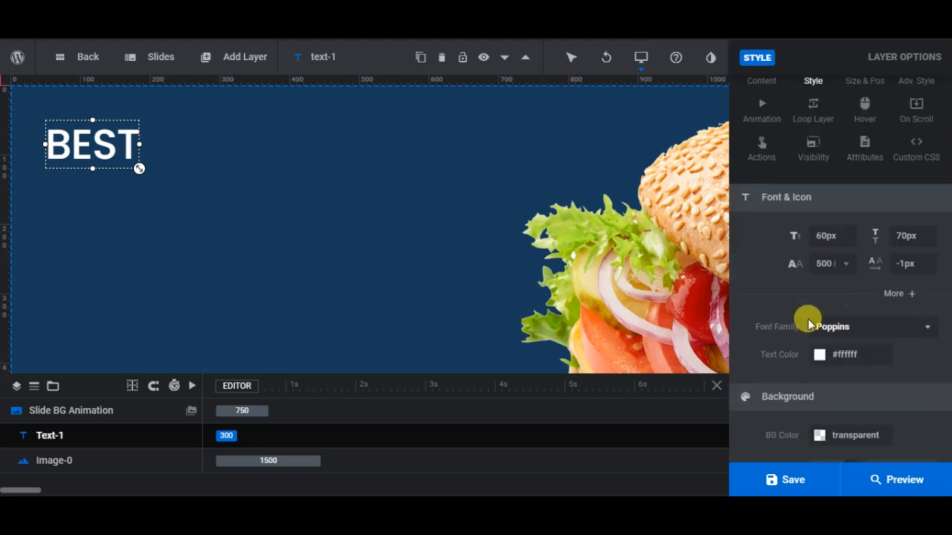
{"action": "left_click", "coordinate": [927, 329]}
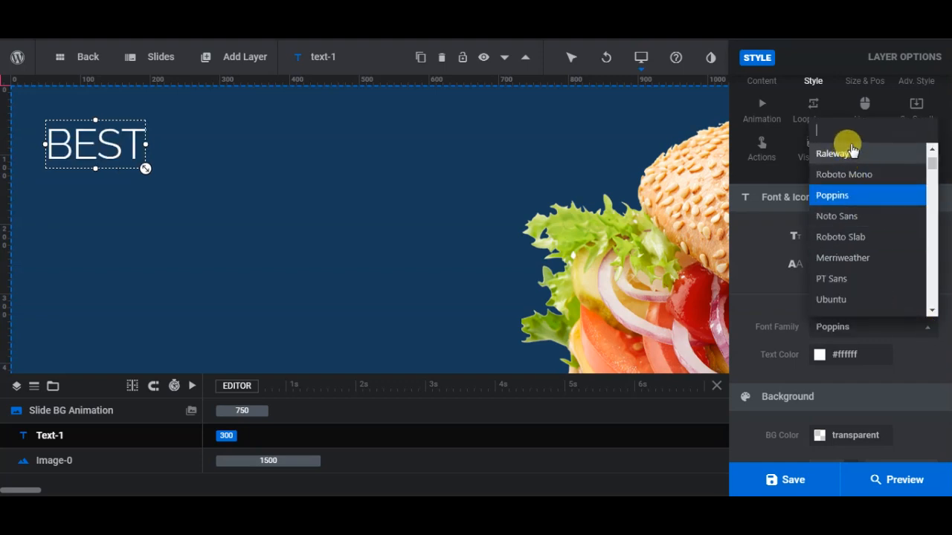
{"action": "type", "text": "NUNITO"}
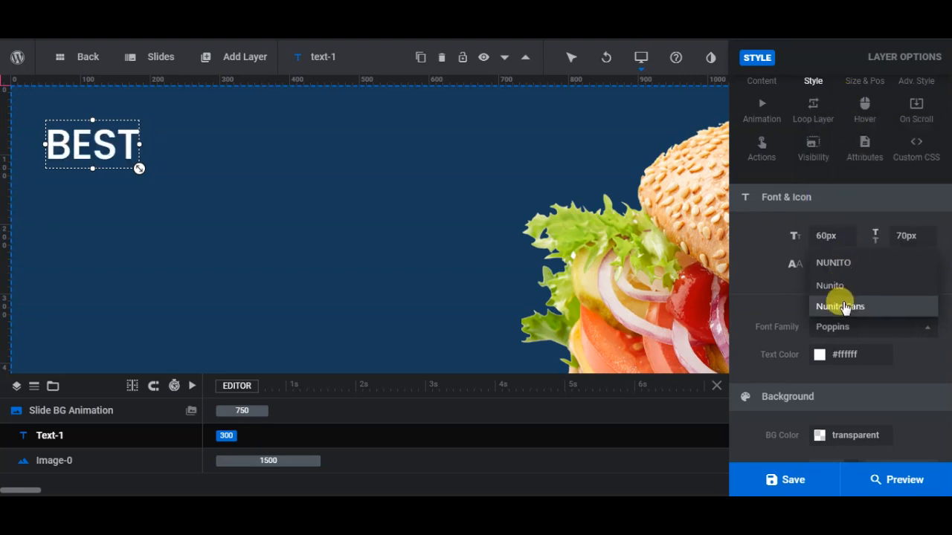
{"action": "left_click", "coordinate": [840, 306]}
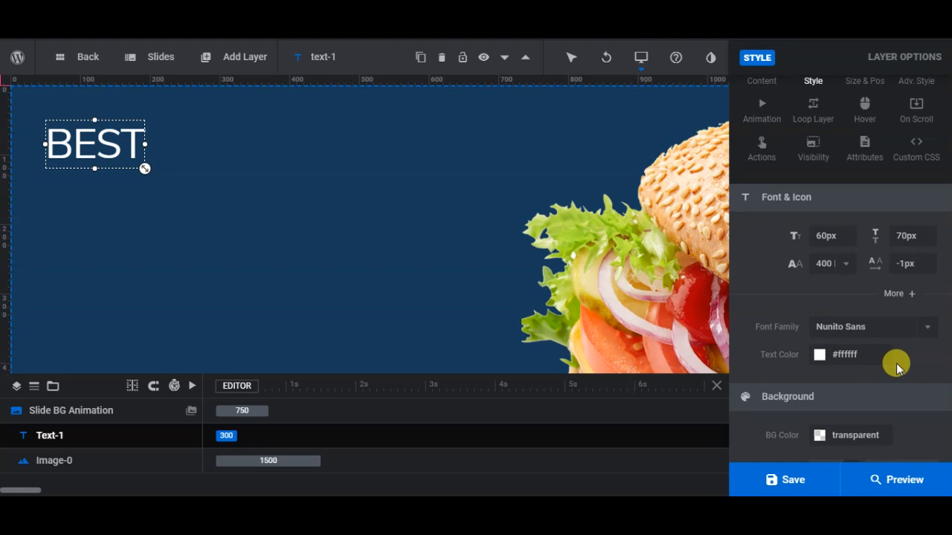
Set the BEST headline's font size to 120px and its line height to 95px.
{"action": "left_click", "coordinate": [825, 237]}
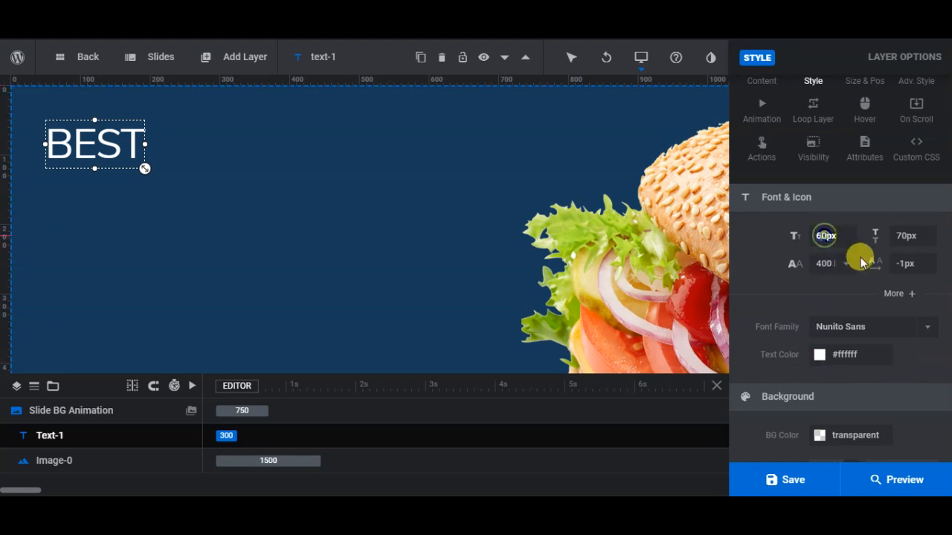
{"action": "key", "text": "Left"}
{"action": "key", "text": "Delete"}
{"action": "type", "text": "12"}
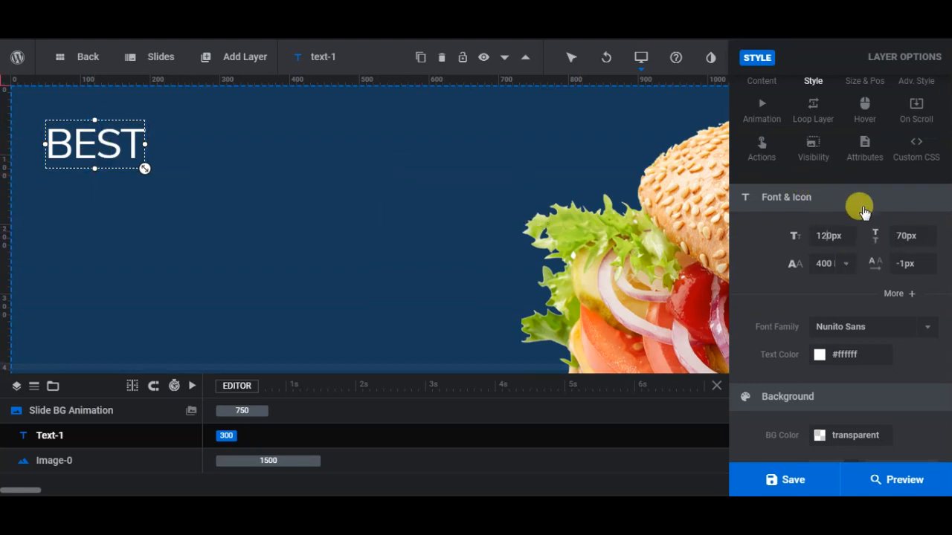
{"action": "left_click", "coordinate": [896, 235]}
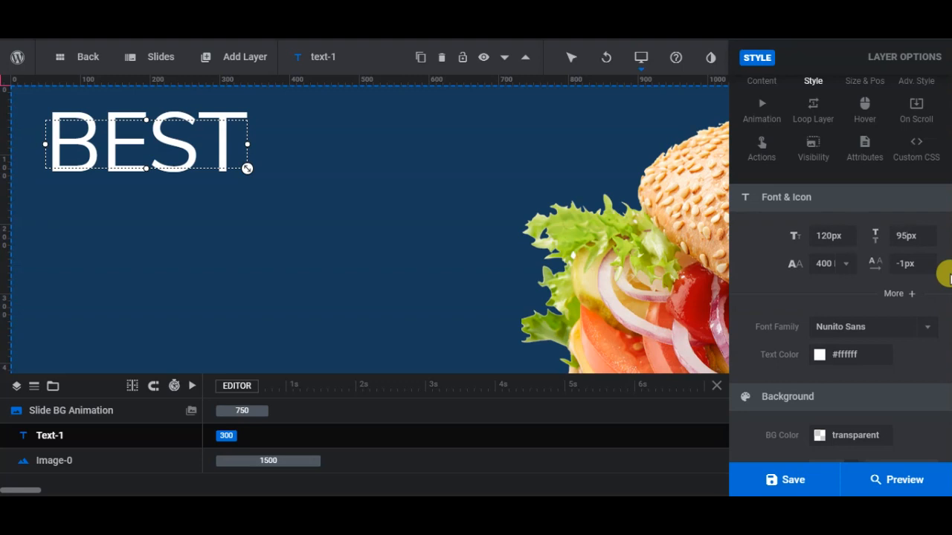
Expand the extra font options and set the BEST headline's font weight to 900 Black.
{"action": "left_click", "coordinate": [785, 291]}
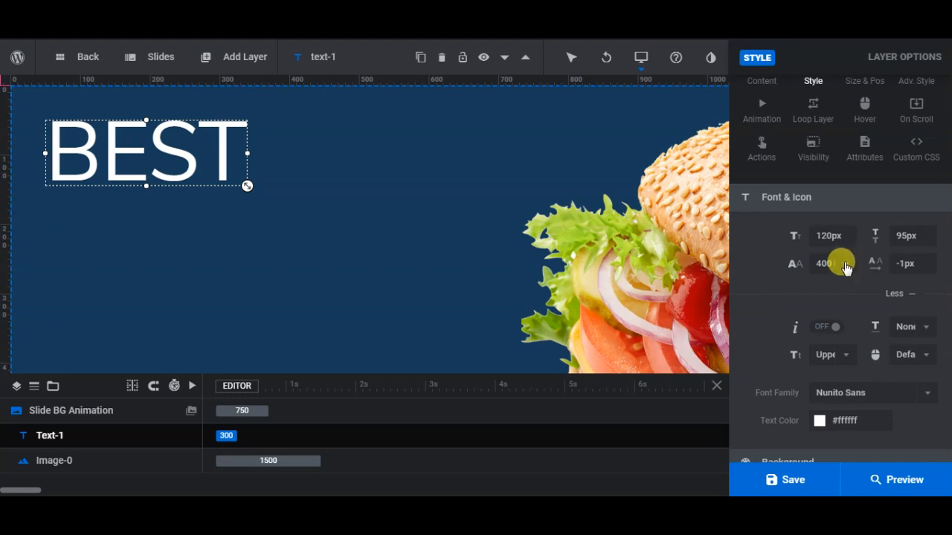
{"action": "left_click", "coordinate": [827, 263]}
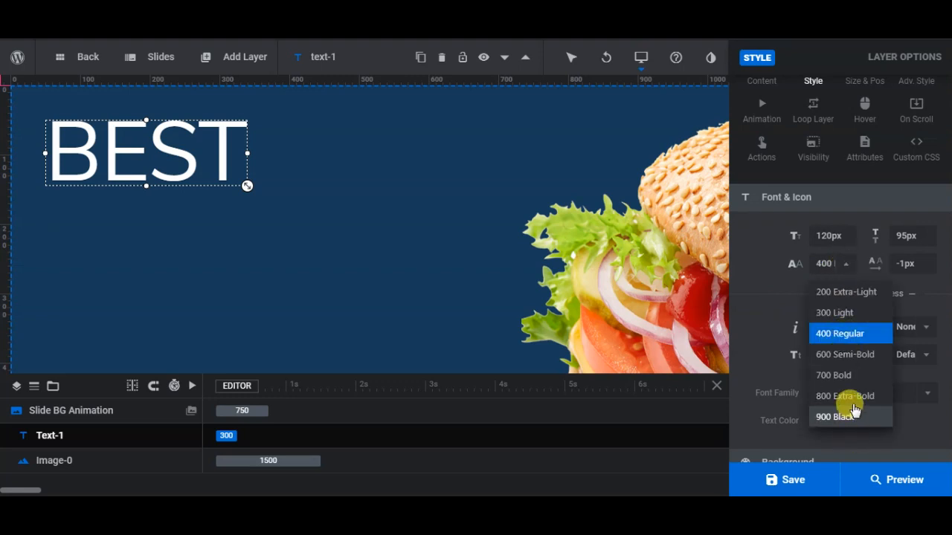
{"action": "left_click", "coordinate": [849, 420]}
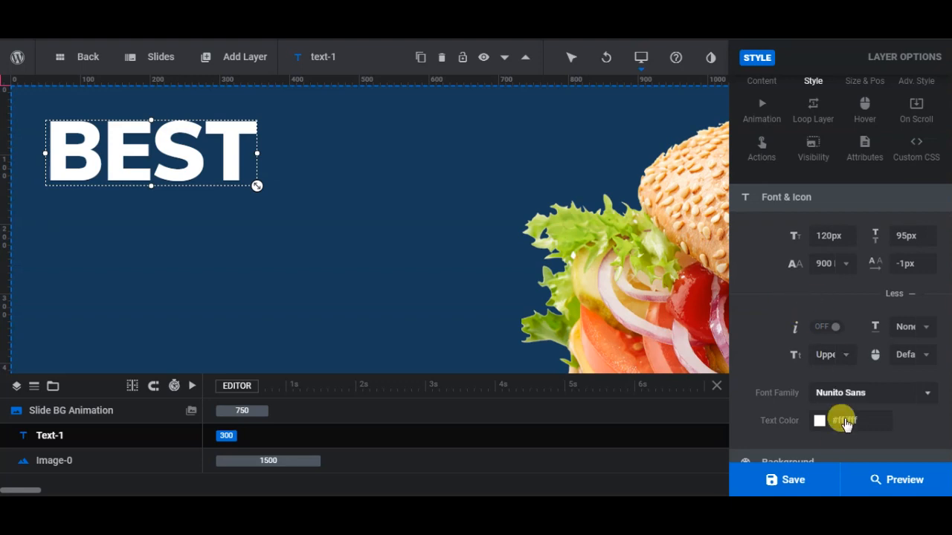
{"action": "scroll", "coordinate": [771, 335], "scroll_direction": "down", "scroll_amount": 1}
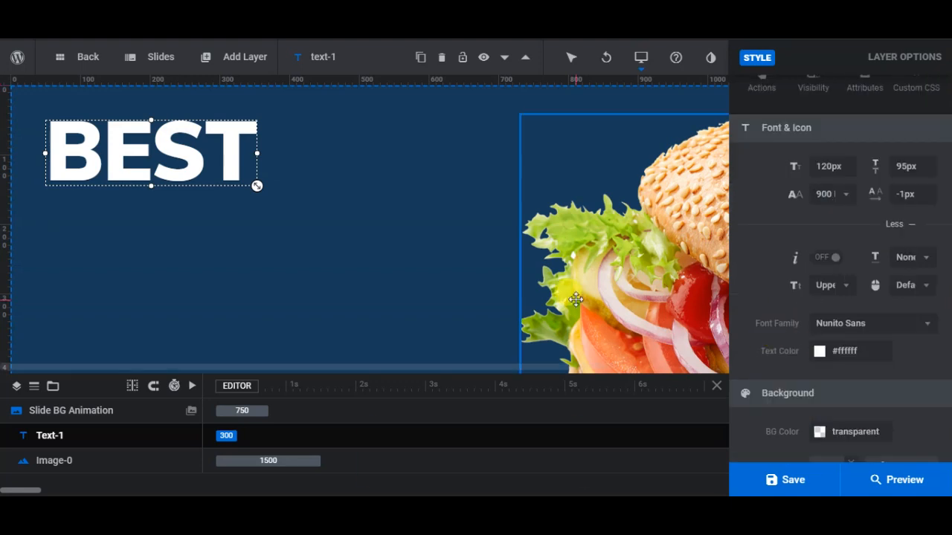
Reposition the BEST headline in the empty blue area to the left of the burger image.
{"action": "left_click_drag", "start_coordinate": [170, 144], "coordinate": [289, 234]}
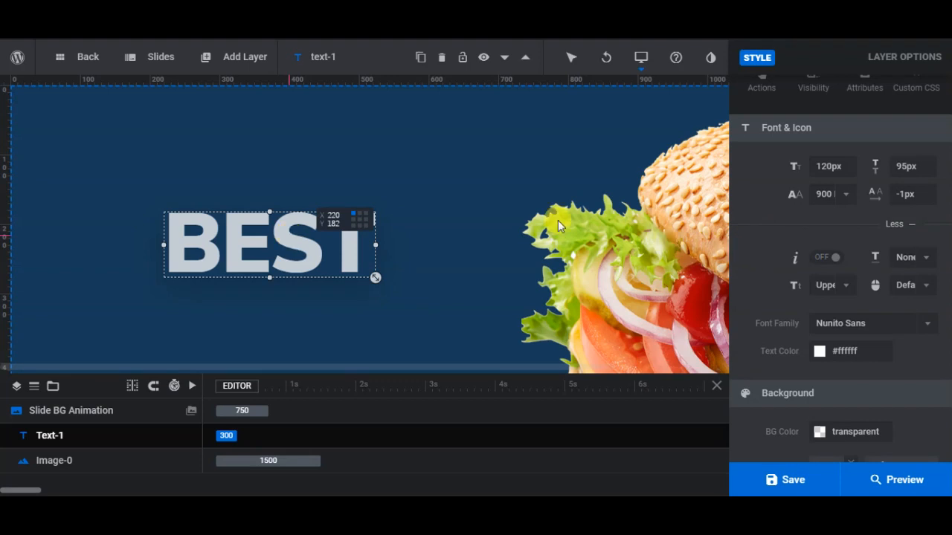
{"action": "scroll", "coordinate": [520, 216], "scroll_direction": "down", "scroll_amount": 1}
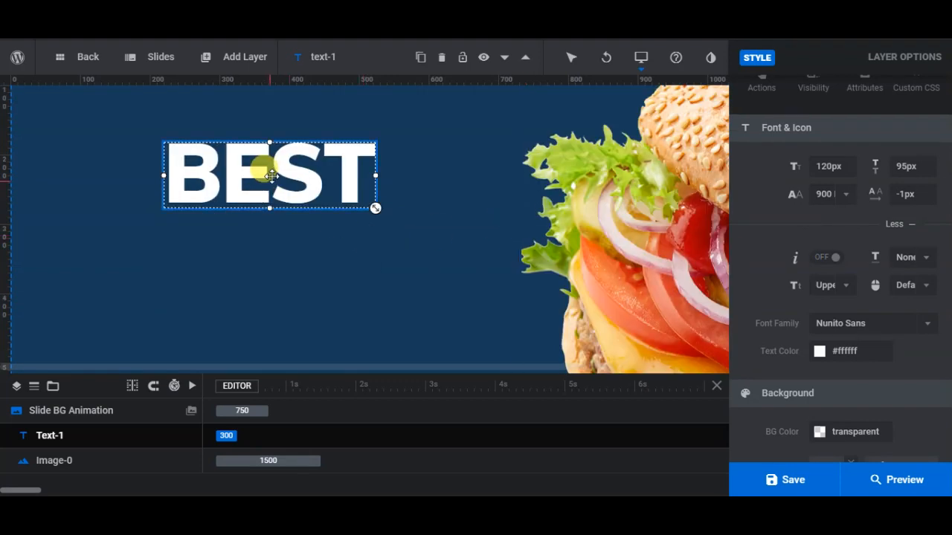
{"action": "left_click_drag", "start_coordinate": [270, 177], "coordinate": [239, 175]}
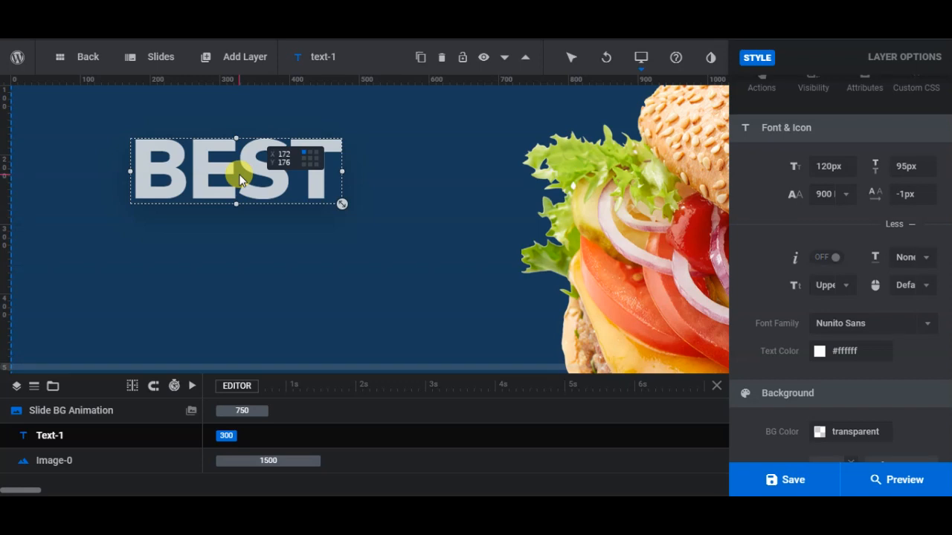
{"action": "left_click_drag", "start_coordinate": [239, 176], "coordinate": [230, 156]}
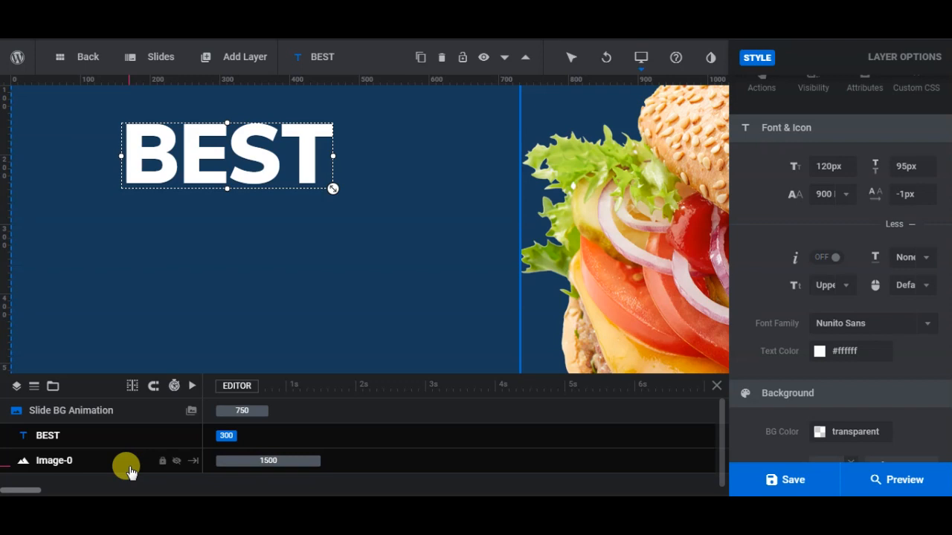
Duplicate the BEST text layer.
{"action": "scroll", "coordinate": [212, 437], "scroll_direction": "down", "scroll_amount": 1}
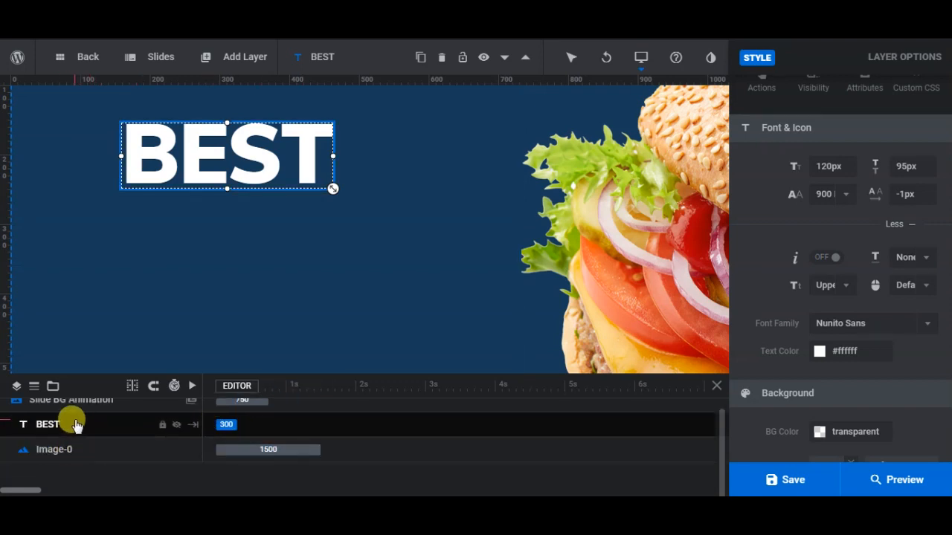
{"action": "scroll", "coordinate": [76, 425], "scroll_direction": "up", "scroll_amount": 1}
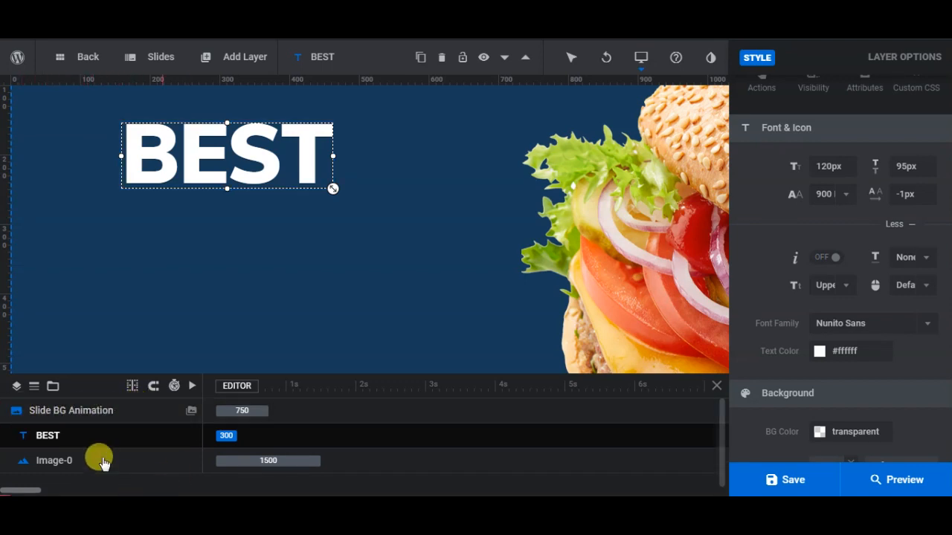
{"action": "right_click", "coordinate": [60, 439]}
{"action": "left_click", "coordinate": [53, 440]}
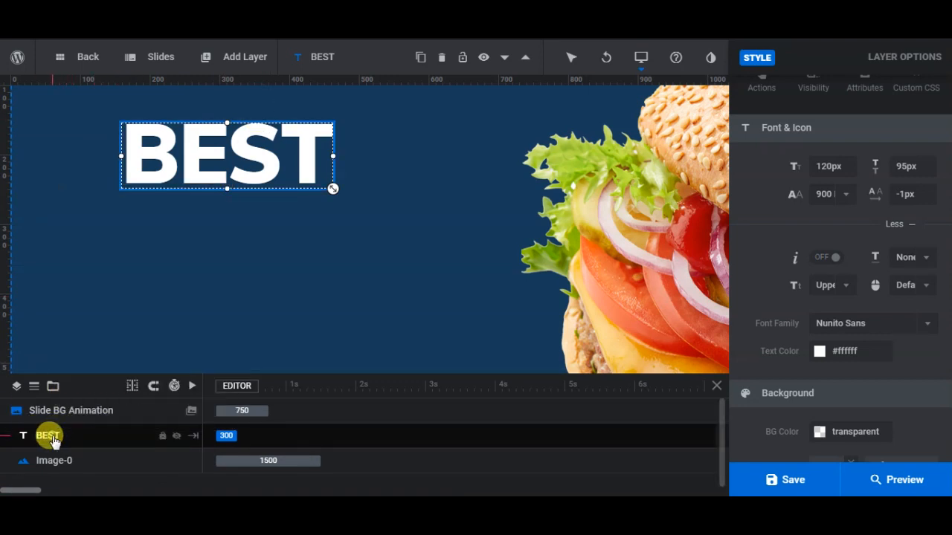
{"action": "mouse_move", "coordinate": [421, 60]}
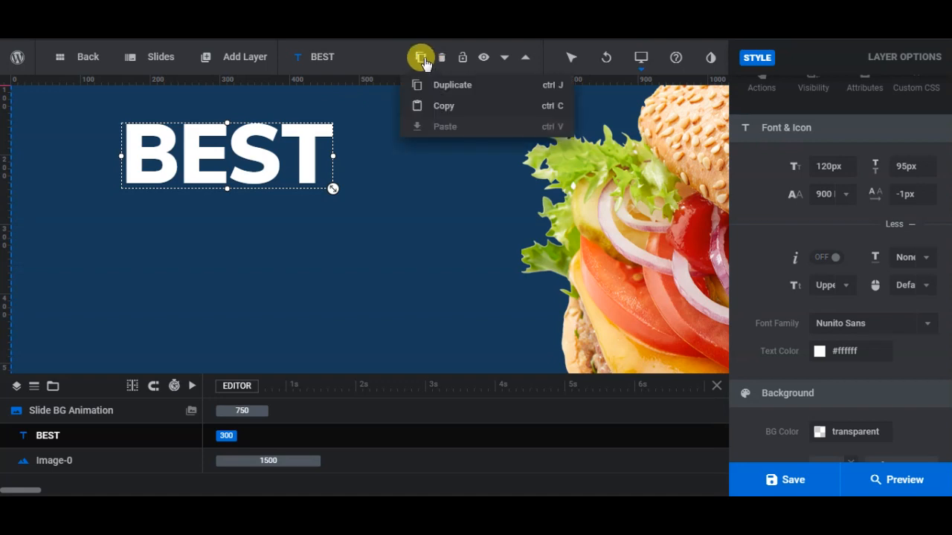
{"action": "left_click", "coordinate": [438, 86]}
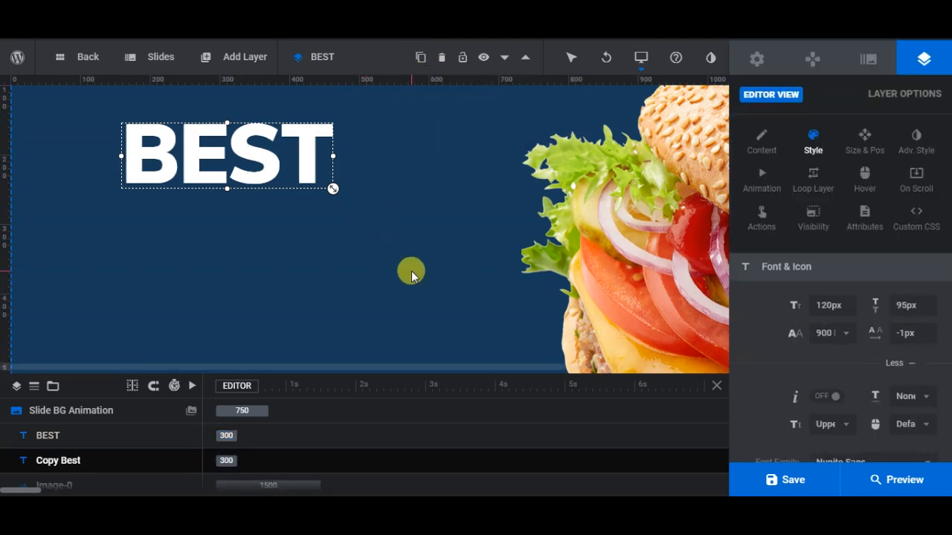
Nudge the duplicated headline straight down until it sits directly beneath the original BEST text.
{"action": "key", "text": "Down"}
{"action": "key", "text": "Down"}
{"action": "key", "text": "Down"}
{"action": "key", "text": "Down"}
{"action": "key", "text": "Down"}
{"action": "key", "text": "Down"}
{"action": "key", "text": "Down"}
{"action": "key", "text": "Down"}
{"action": "key", "text": "Down"}
{"action": "key", "text": "Down"}
{"action": "key", "text": "Down"}
{"action": "key", "text": "Down"}
{"action": "key", "text": "Down"}
{"action": "key", "text": "Down"}
{"action": "key", "text": "Down"}
{"action": "key", "text": "Down"}
{"action": "key", "text": "Down"}
{"action": "key", "text": "Down"}
{"action": "key", "text": "Down"}
{"action": "key", "text": "Down"}
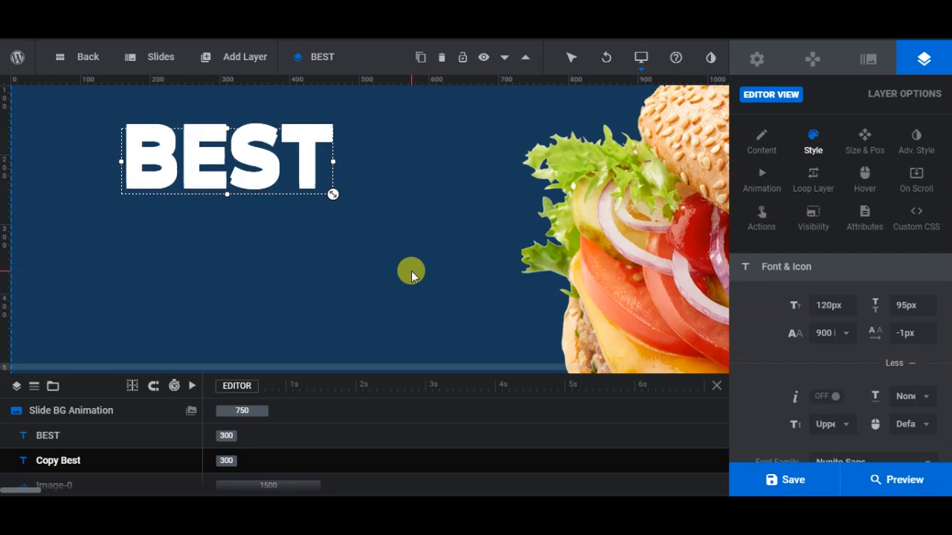
{"action": "key", "text": "Down"}
{"action": "key", "text": "Down"}
{"action": "key", "text": "Down"}
{"action": "key", "text": "Down"}
{"action": "key", "text": "Down"}
{"action": "key", "text": "Down"}
{"action": "key", "text": "Down"}
{"action": "key", "text": "Down"}
{"action": "key", "text": "Down"}
{"action": "key", "text": "Down"}
{"action": "key", "text": "Down"}
{"action": "key", "text": "Down"}
{"action": "key", "text": "Down"}
{"action": "key", "text": "Down"}
{"action": "key", "text": "Down"}
{"action": "key", "text": "Down"}
{"action": "key", "text": "Down"}
{"action": "key", "text": "Down"}
{"action": "key", "text": "Down"}
{"action": "key", "text": "Down"}
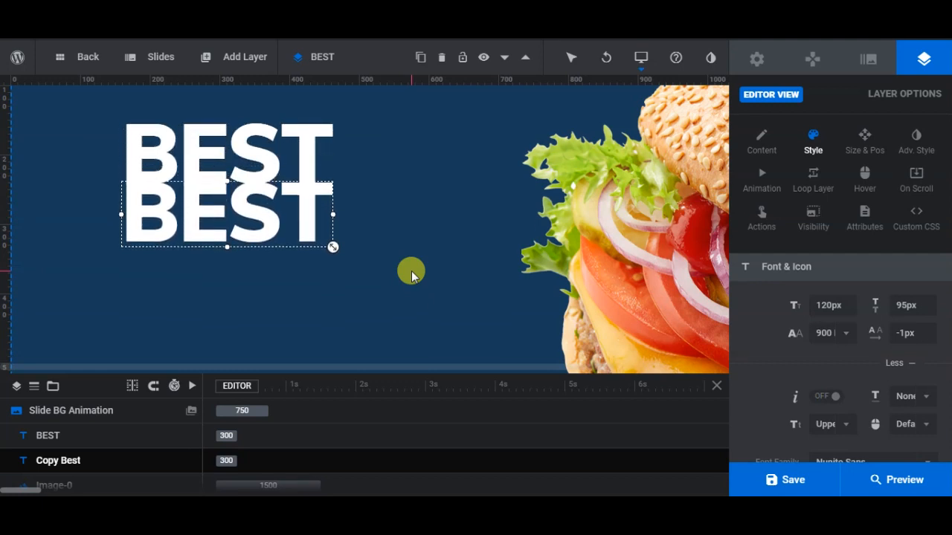
{"action": "key", "text": "Down"}
{"action": "key", "text": "Down"}
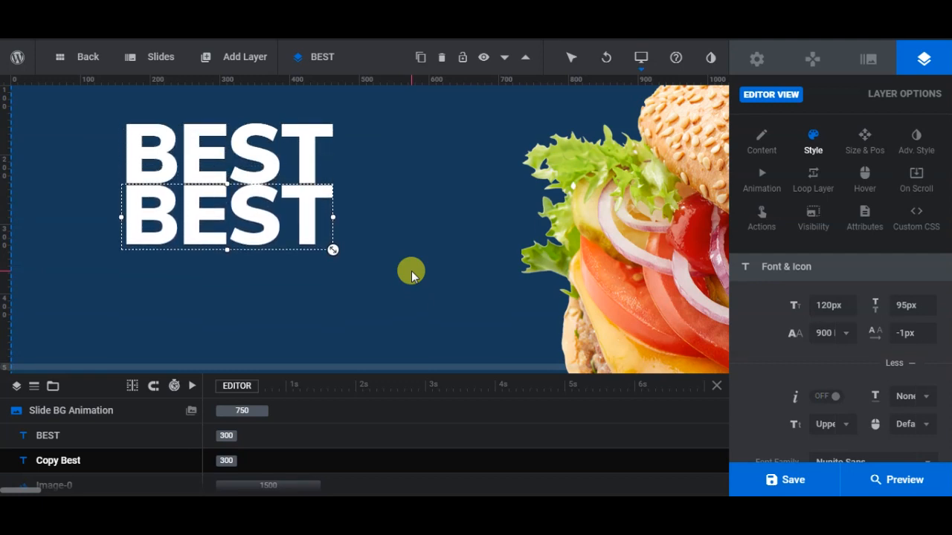
{"action": "key", "text": "Down"}
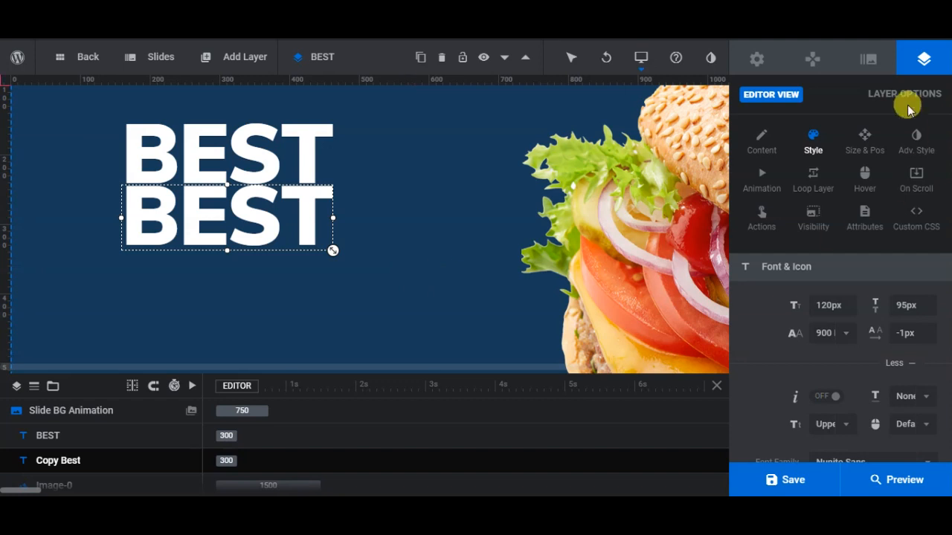
Change the duplicated layer's text to "BURGERS" and move it to about X 220, Y 308.
{"action": "left_click", "coordinate": [759, 138]}
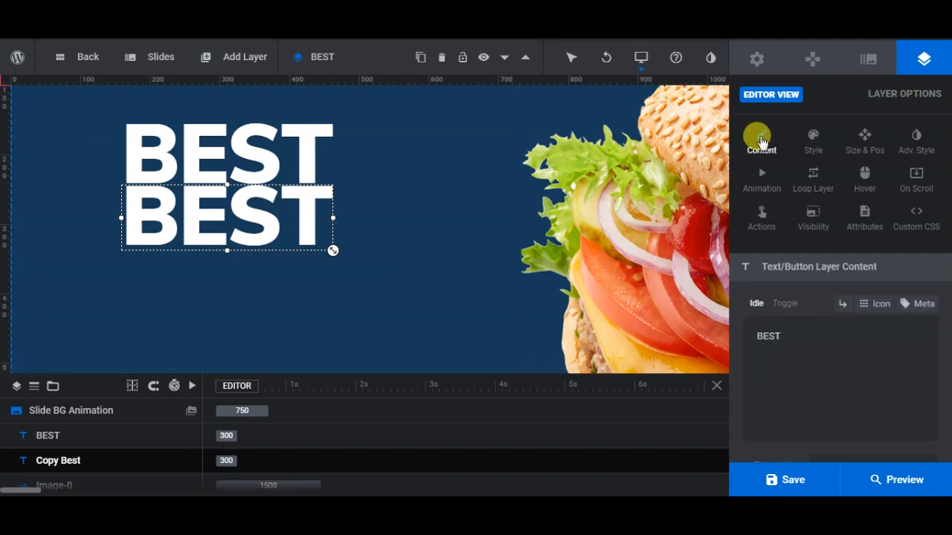
{"action": "left_click", "coordinate": [794, 356]}
{"action": "left_click_drag", "start_coordinate": [799, 343], "coordinate": [752, 340]}
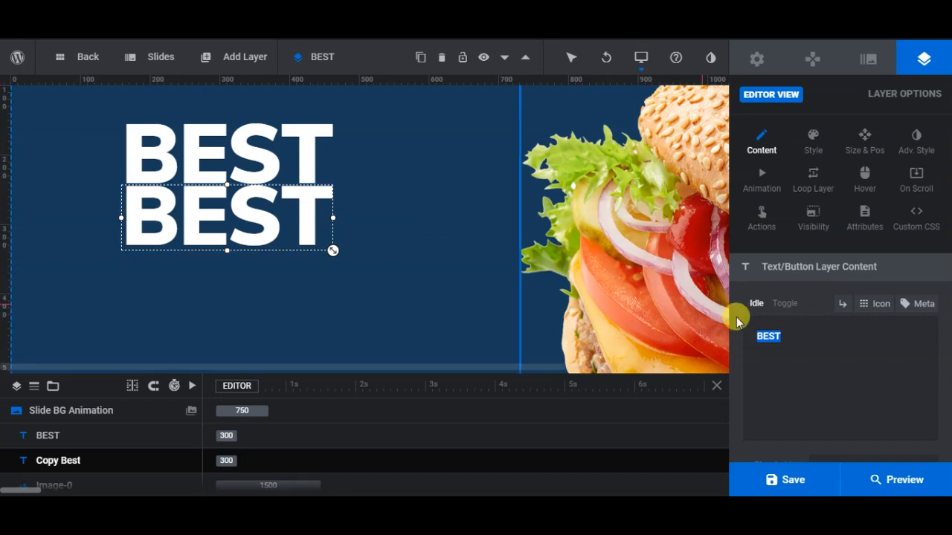
{"action": "type", "text": "BU"}
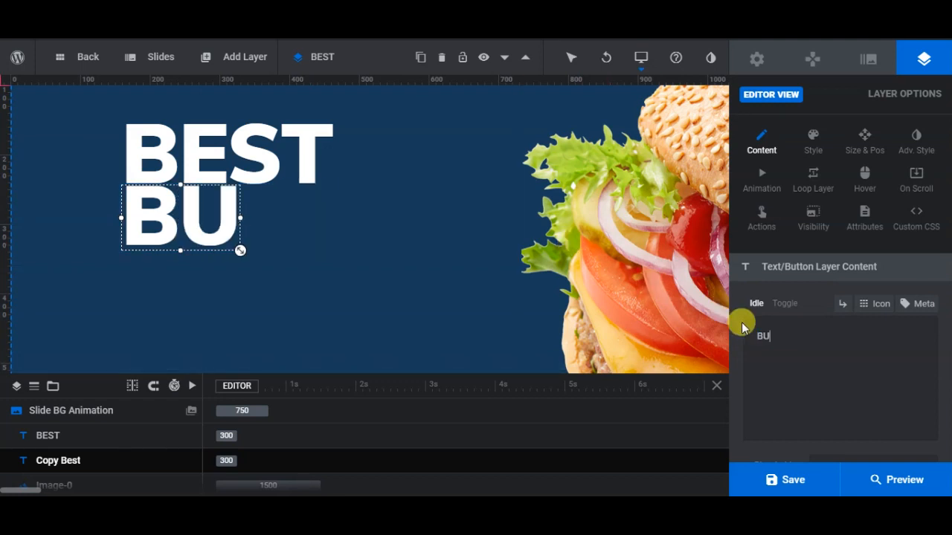
{"action": "type", "text": "RGERS"}
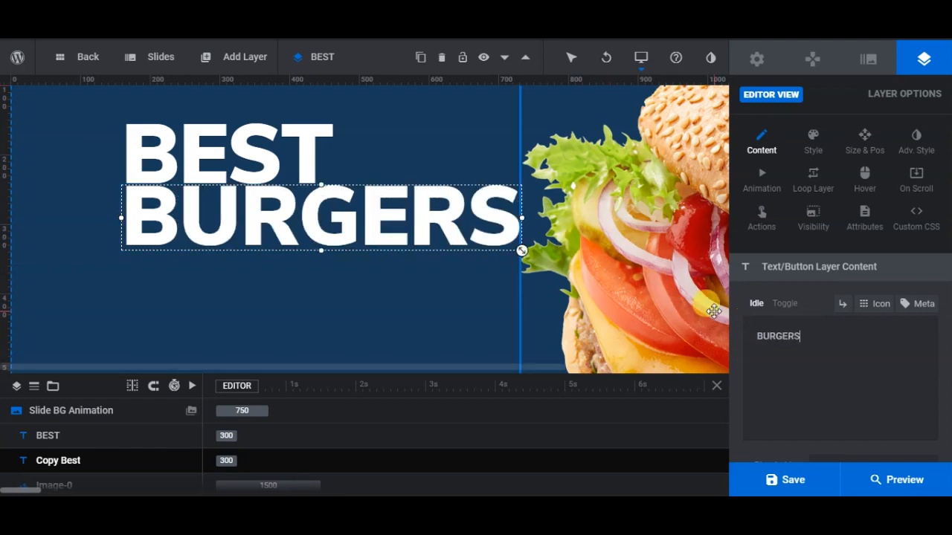
{"action": "left_click", "coordinate": [339, 202]}
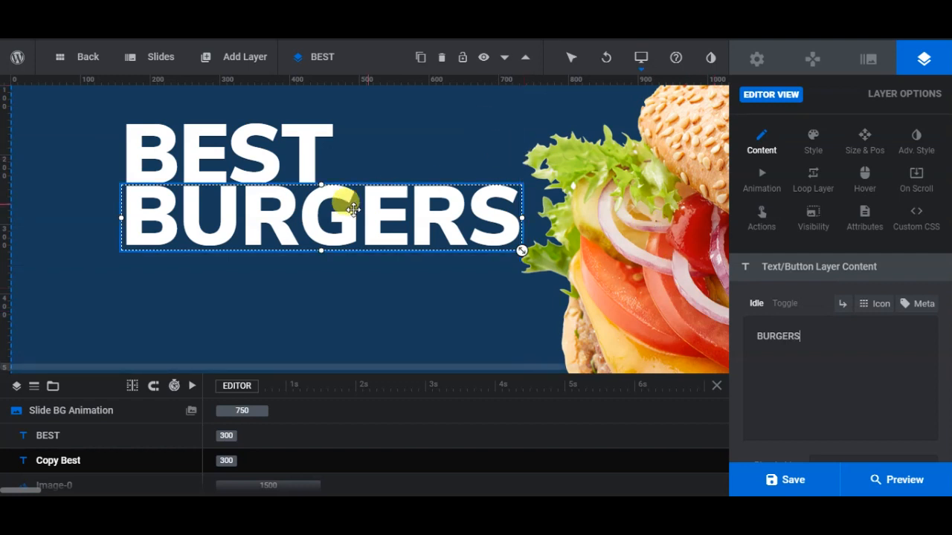
{"action": "left_click_drag", "start_coordinate": [362, 210], "coordinate": [407, 262]}
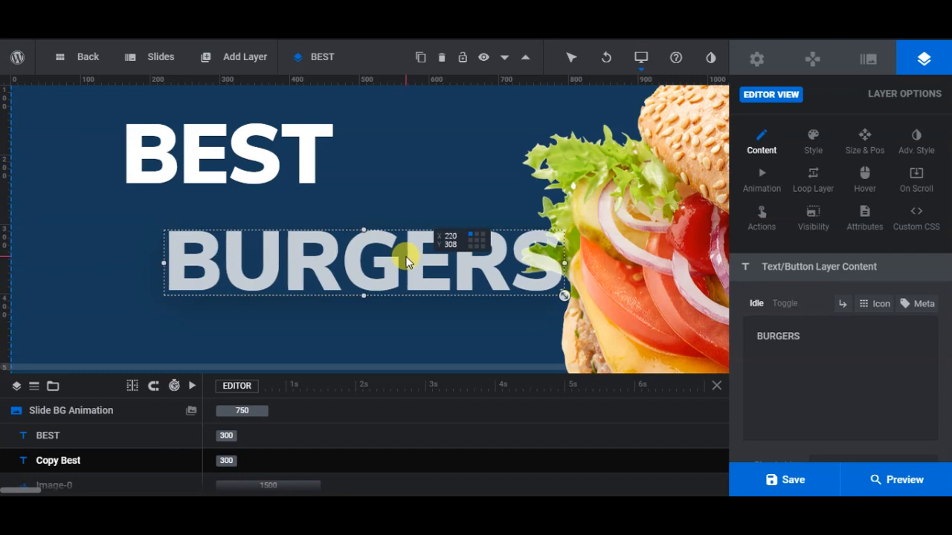
Nudge the BEST headline right and down so it sits just above BURGERS with their left edges aligned.
{"action": "left_click", "coordinate": [231, 134]}
{"action": "key", "text": "Right"}
{"action": "key", "text": "Right"}
{"action": "key", "text": "Right"}
{"action": "key", "text": "Right"}
{"action": "key", "text": "Right"}
{"action": "key", "text": "Right"}
{"action": "key", "text": "Right"}
{"action": "key", "text": "Right"}
{"action": "key", "text": "Right"}
{"action": "key", "text": "Right"}
{"action": "key", "text": "Right"}
{"action": "key", "text": "Right"}
{"action": "key", "text": "Right"}
{"action": "key", "text": "Right"}
{"action": "key", "text": "Right"}
{"action": "key", "text": "Right"}
{"action": "key", "text": "Right"}
{"action": "key", "text": "Right"}
{"action": "key", "text": "Right"}
{"action": "key", "text": "Right"}
{"action": "key", "text": "Right"}
{"action": "key", "text": "Right"}
{"action": "key", "text": "Right"}
{"action": "key", "text": "Right"}
{"action": "key", "text": "Right"}
{"action": "key", "text": "Right"}
{"action": "key", "text": "Right"}
{"action": "key", "text": "Right"}
{"action": "key", "text": "Right"}
{"action": "key", "text": "Down"}
{"action": "key", "text": "Down"}
{"action": "key", "text": "Down"}
{"action": "key", "text": "Down"}
{"action": "key", "text": "Down"}
{"action": "key", "text": "Down"}
{"action": "key", "text": "Down"}
{"action": "key", "text": "Down"}
{"action": "key", "text": "Down"}
{"action": "key", "text": "Down"}
{"action": "key", "text": "Down"}
{"action": "key", "text": "Down"}
{"action": "key", "text": "Down"}
{"action": "key", "text": "Down"}
{"action": "key", "text": "Down"}
{"action": "key", "text": "Down"}
{"action": "key", "text": "Down"}
{"action": "key", "text": "Down"}
{"action": "key", "text": "Down"}
{"action": "key", "text": "Down"}
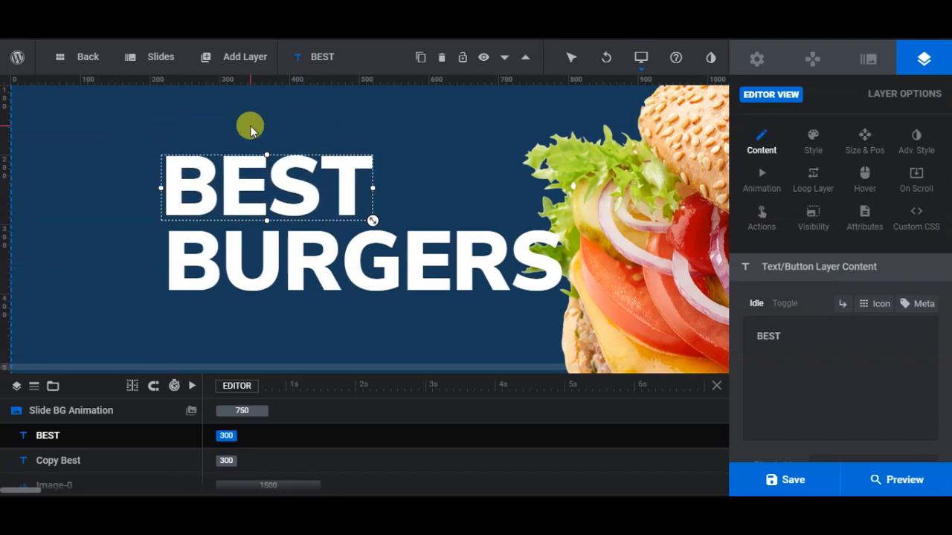
{"action": "key", "text": "Down"}
{"action": "key", "text": "Down"}
{"action": "key", "text": "Down"}
{"action": "key", "text": "Down"}
{"action": "key", "text": "Down"}
{"action": "key", "text": "Down"}
{"action": "key", "text": "Down"}
{"action": "key", "text": "Down"}
{"action": "key", "text": "Down"}
{"action": "key", "text": "Down"}
{"action": "key", "text": "Down"}
{"action": "key", "text": "Down"}
{"action": "key", "text": "Down"}
{"action": "key", "text": "Down"}
{"action": "key", "text": "Down"}
{"action": "key", "text": "Down"}
{"action": "key", "text": "Down"}
{"action": "key", "text": "Down"}
{"action": "key", "text": "Down"}
{"action": "key", "text": "Down"}
{"action": "key", "text": "Right"}
{"action": "key", "text": "Right"}
{"action": "key", "text": "Right"}
{"action": "key", "text": "Right"}
{"action": "key", "text": "Up"}
{"action": "key", "text": "Up"}
{"action": "key", "text": "Up"}
{"action": "key", "text": "Up"}
{"action": "key", "text": "Up"}
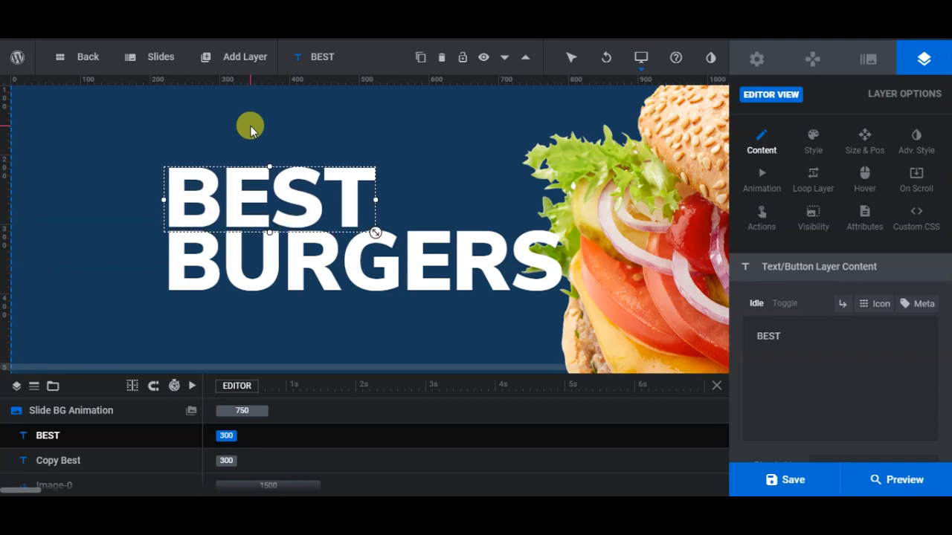
{"action": "key", "text": "Down"}
{"action": "key", "text": "Down"}
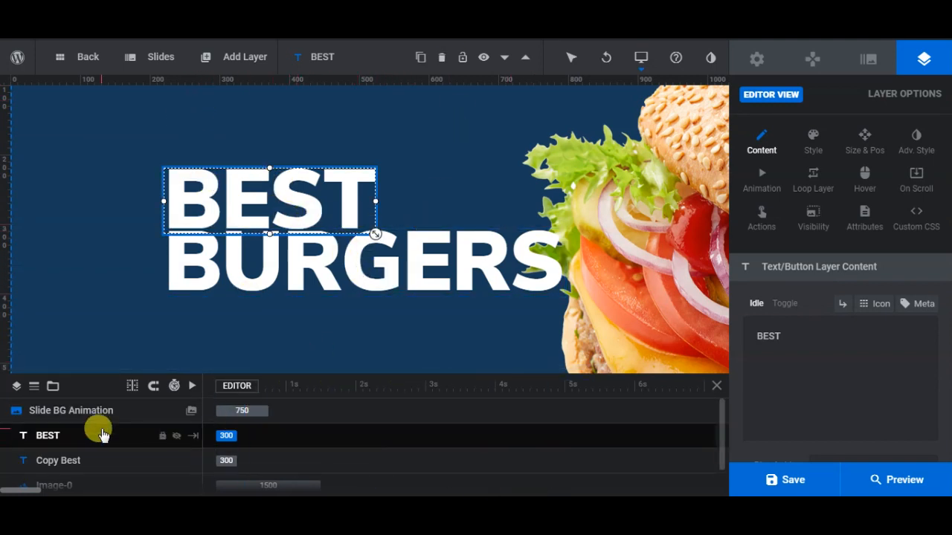
Rename the Copy Best layer as BURGERS in the timeline.
{"action": "left_click", "coordinate": [74, 462]}
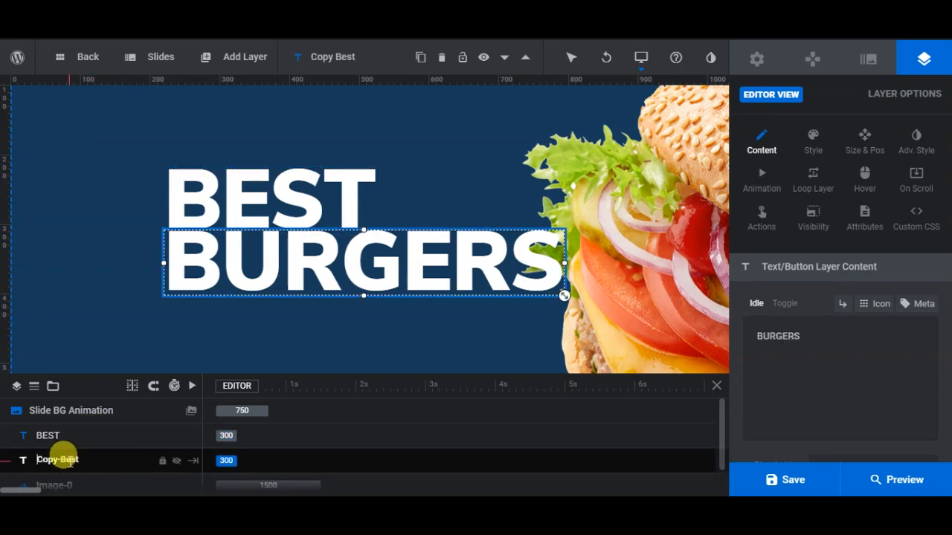
{"action": "left_click_drag", "start_coordinate": [81, 459], "coordinate": [35, 459]}
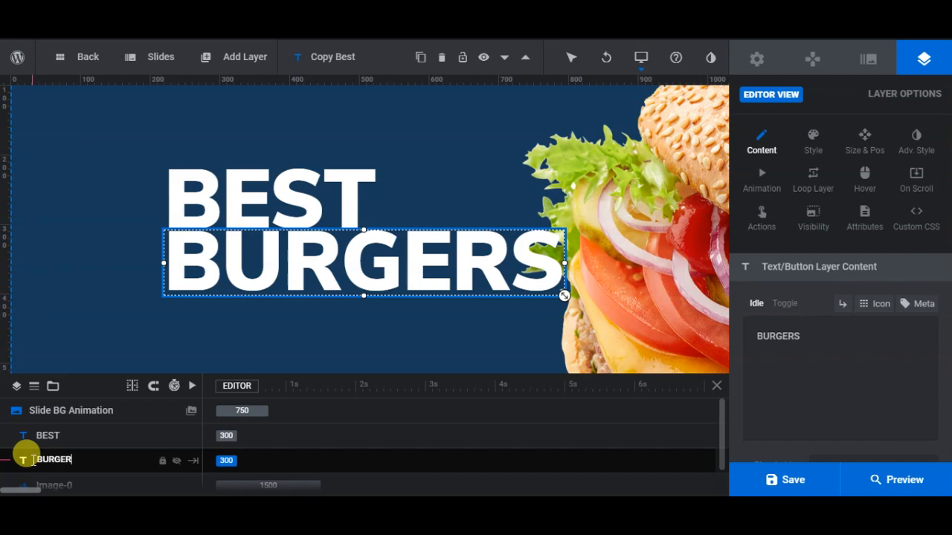
{"action": "key", "text": "Return"}
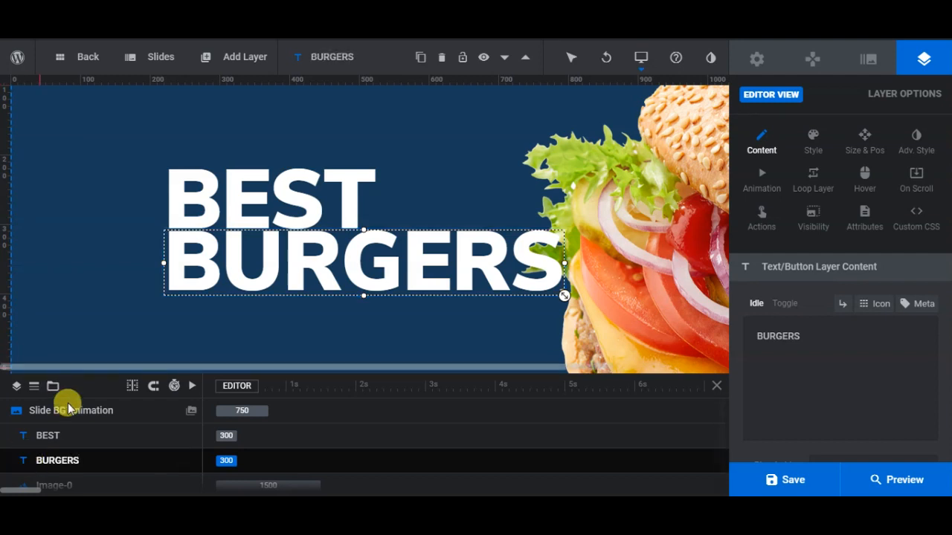
Give the BEST layer the Smooth Mask From Right masked transition as its entrance animation.
{"action": "left_click", "coordinate": [57, 437]}
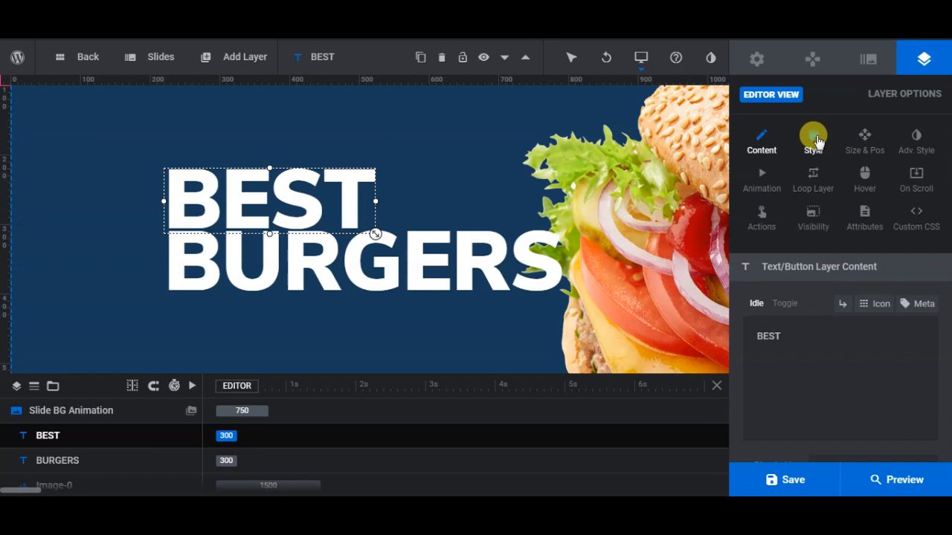
{"action": "left_click", "coordinate": [762, 180]}
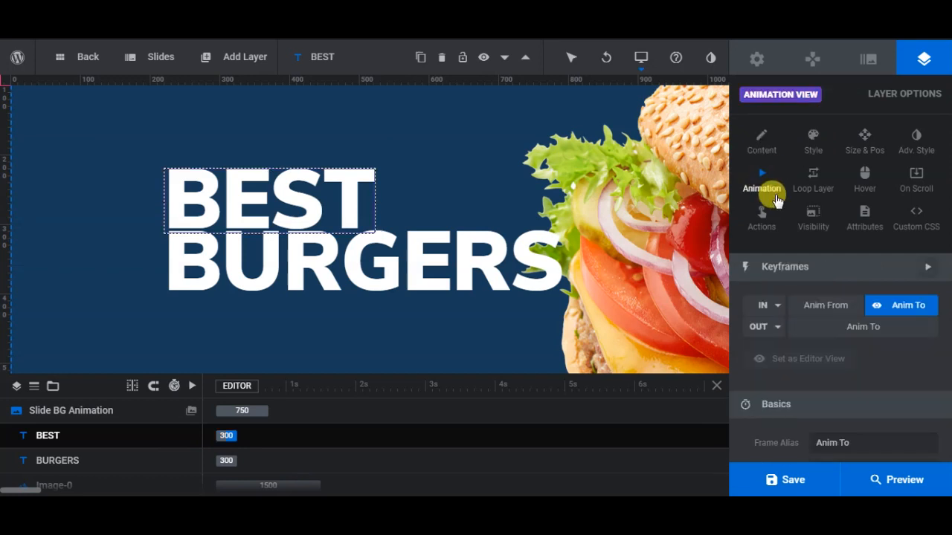
{"action": "left_click", "coordinate": [816, 310]}
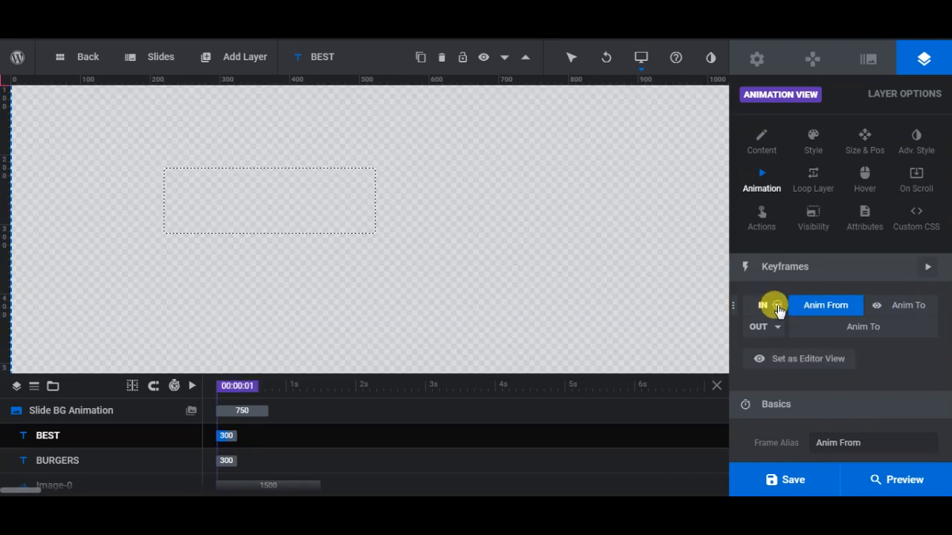
{"action": "left_click", "coordinate": [776, 308]}
{"action": "scroll", "coordinate": [878, 355], "scroll_direction": "down", "scroll_amount": 1}
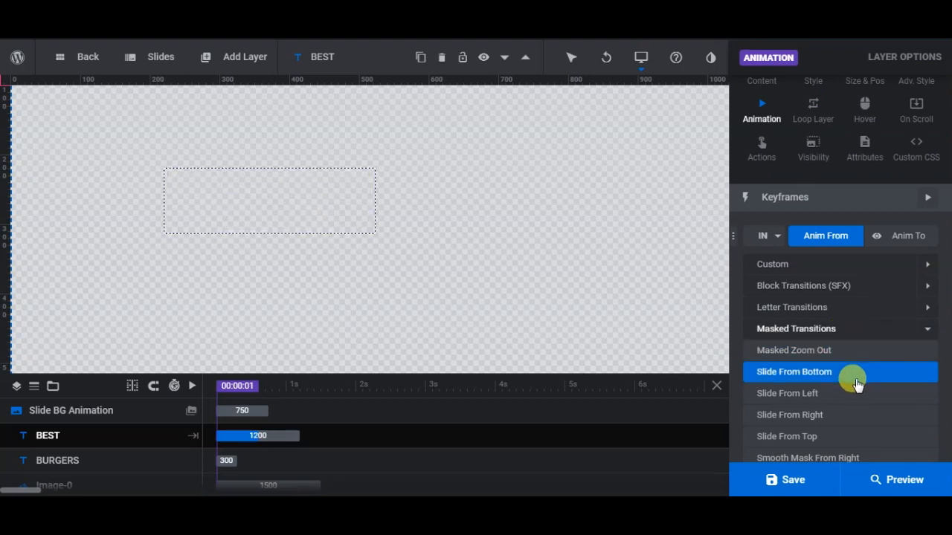
{"action": "scroll", "coordinate": [855, 383], "scroll_direction": "down", "scroll_amount": 1}
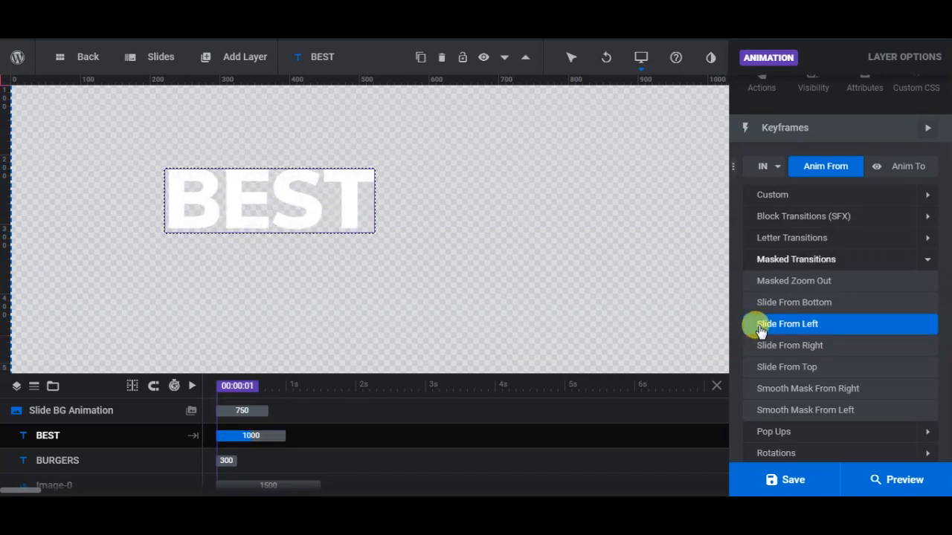
{"action": "left_click", "coordinate": [777, 388]}
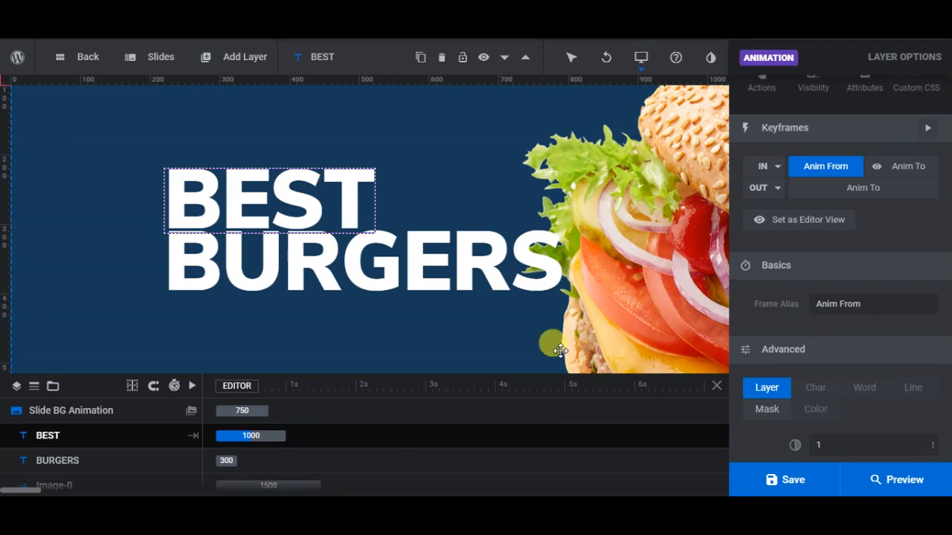
Give the BURGERS layer the Slide From Left masked transition as its entrance animation.
{"action": "left_click", "coordinate": [58, 460]}
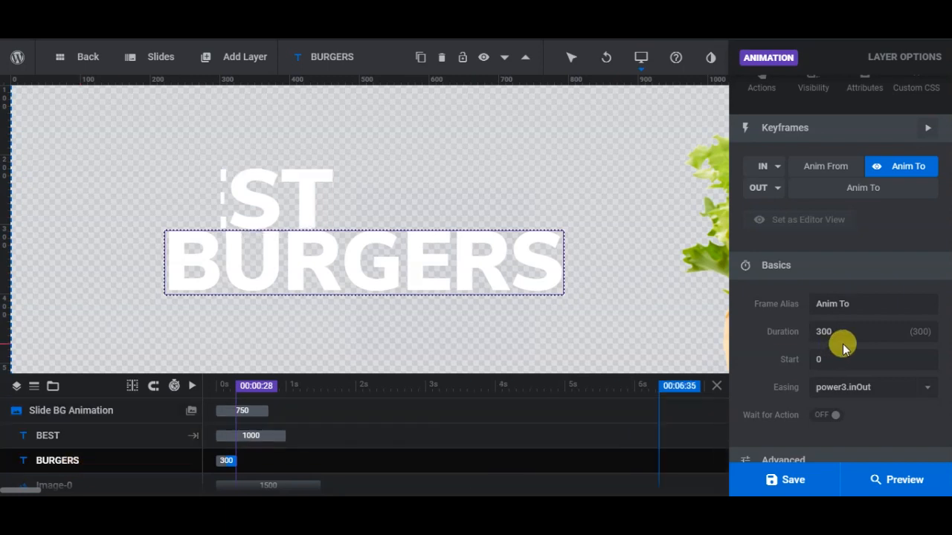
{"action": "left_click", "coordinate": [831, 167]}
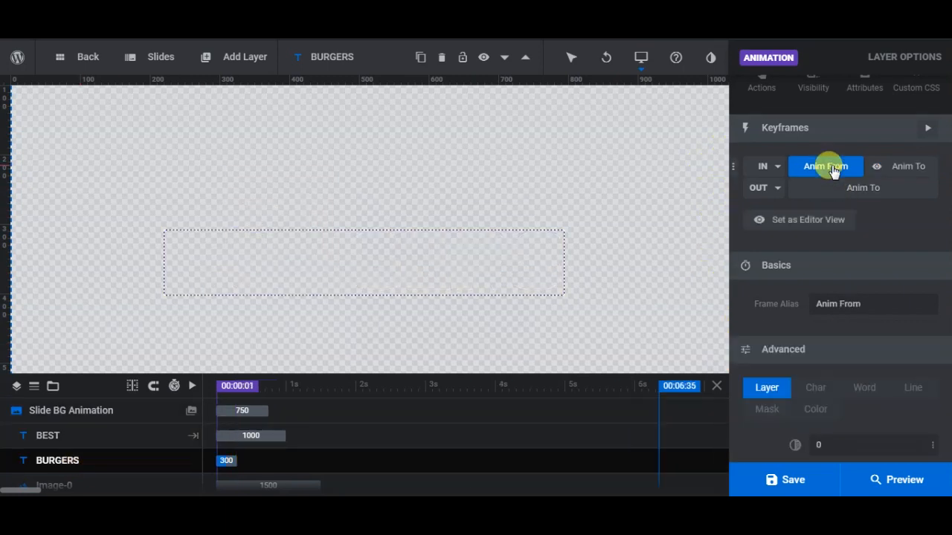
{"action": "left_click", "coordinate": [770, 167]}
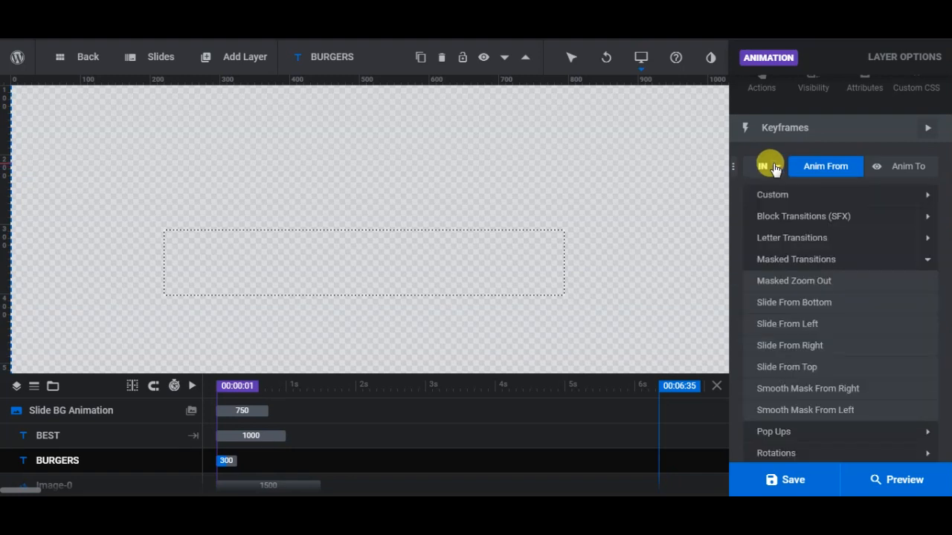
{"action": "left_click", "coordinate": [770, 332]}
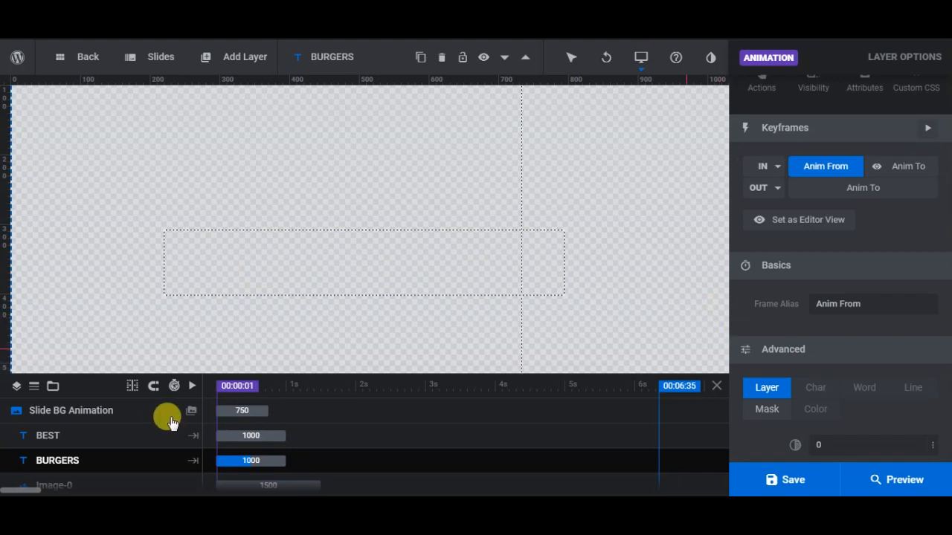
Shift the BEST and BURGERS entrance animations along the timeline so both start at 760 ms.
{"action": "left_click", "coordinate": [220, 434]}
{"action": "left_click", "coordinate": [244, 455]}
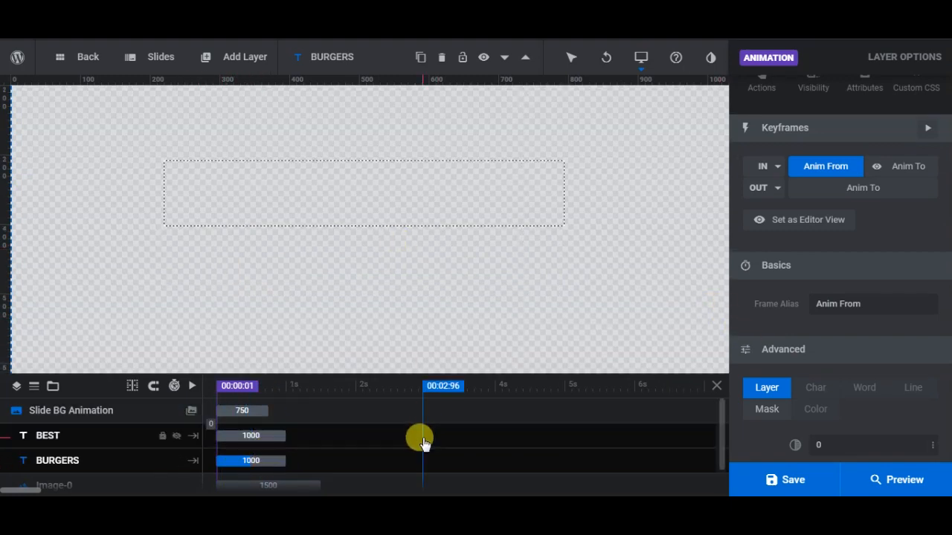
{"action": "left_click", "coordinate": [82, 439]}
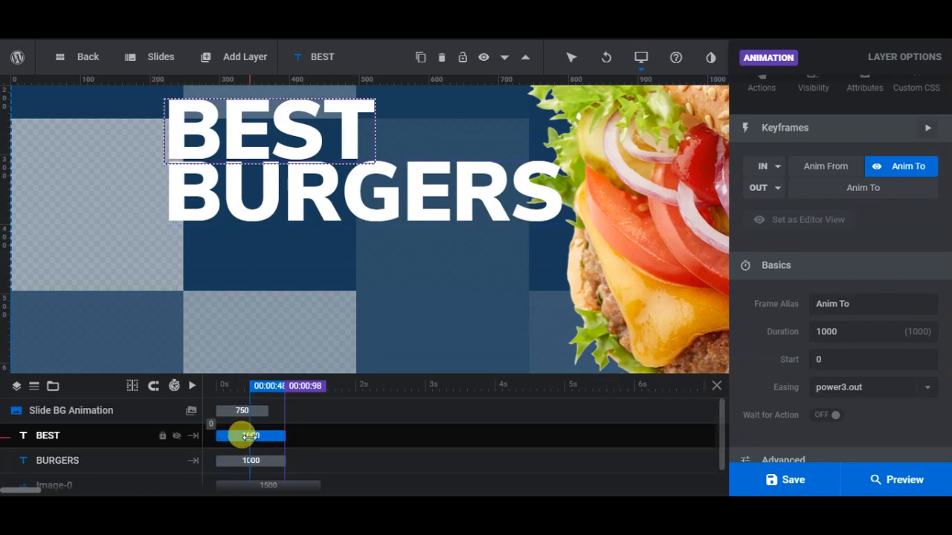
{"action": "left_click_drag", "start_coordinate": [248, 436], "coordinate": [302, 435]}
{"action": "left_click_drag", "start_coordinate": [303, 435], "coordinate": [302, 435]}
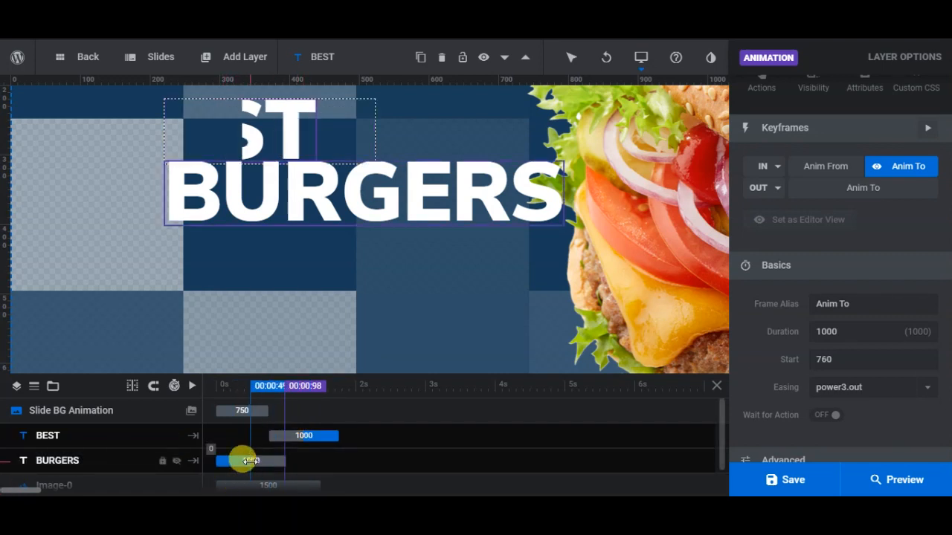
{"action": "left_click_drag", "start_coordinate": [250, 461], "coordinate": [301, 461]}
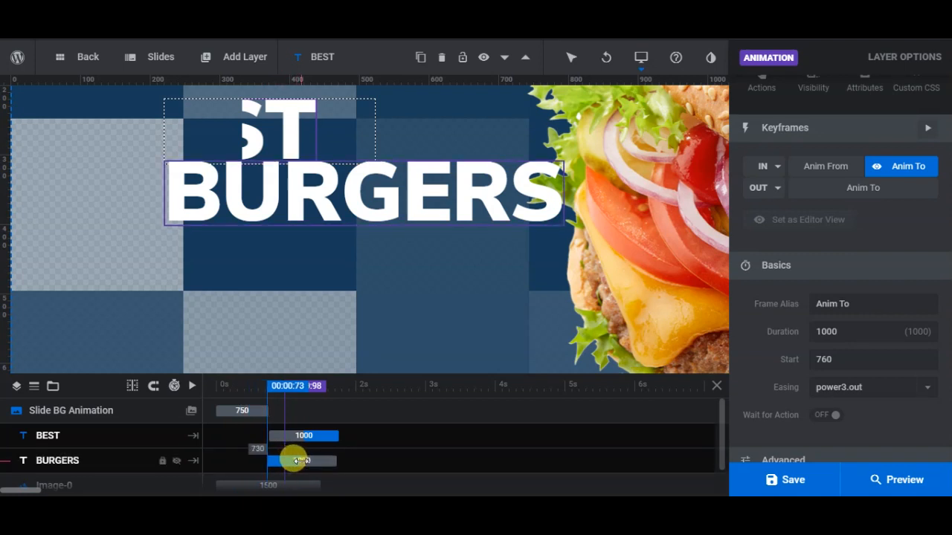
{"action": "left_click_drag", "start_coordinate": [301, 461], "coordinate": [303, 461]}
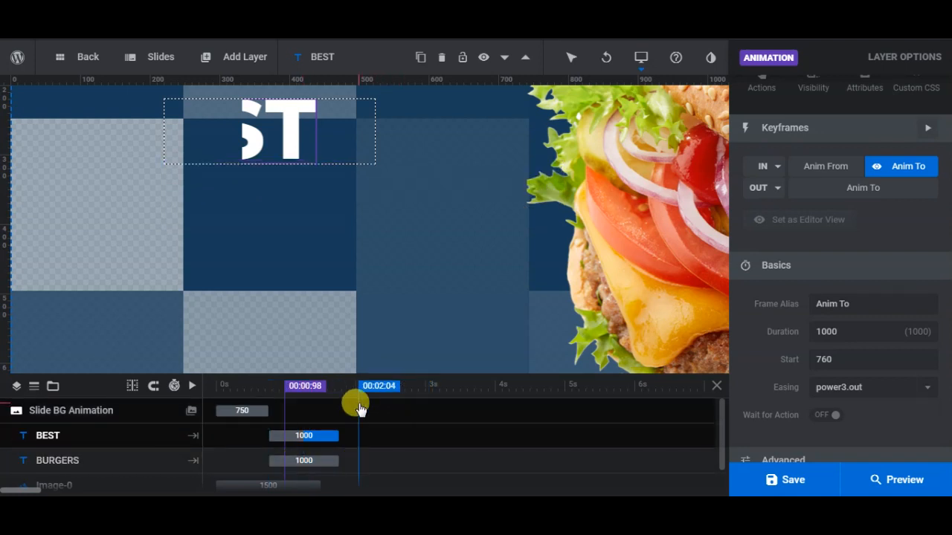
Set the duration of the BEST layer's Anim To keyframe to 1500 ms.
{"action": "left_click", "coordinate": [315, 437]}
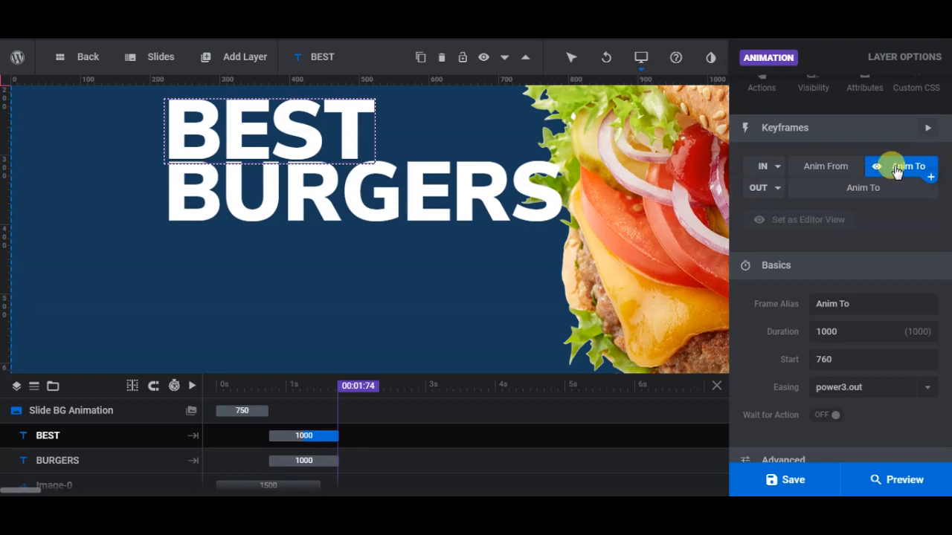
{"action": "double_click", "coordinate": [852, 333]}
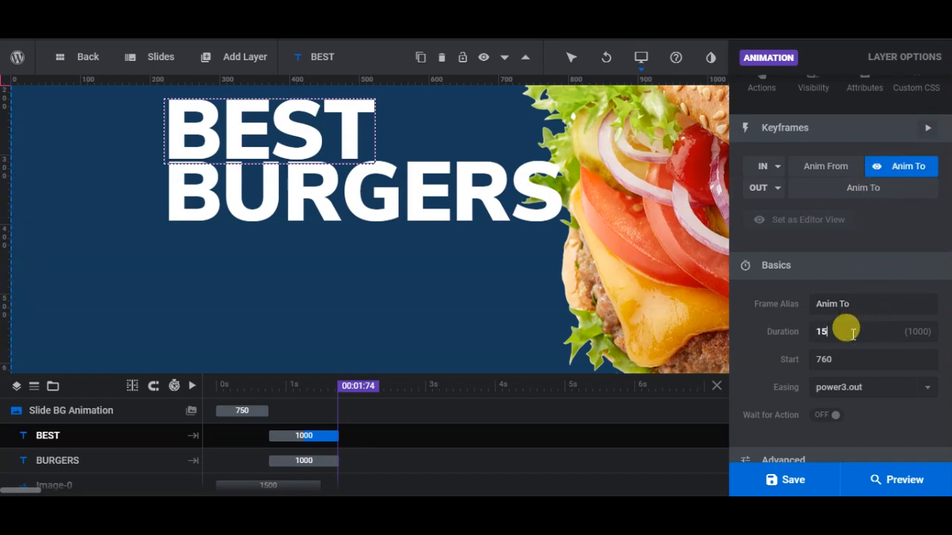
{"action": "left_click", "coordinate": [768, 355]}
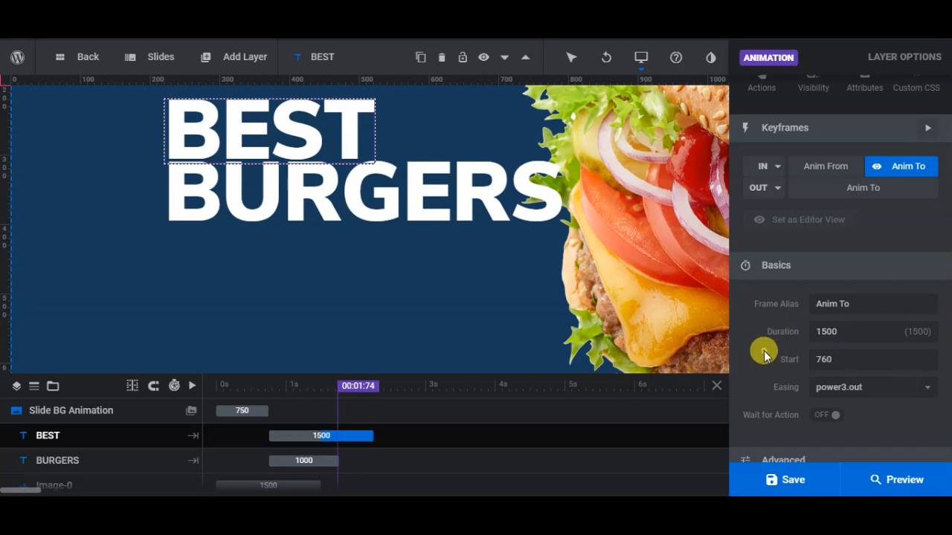
Set the BURGERS layer's Anim To keyframe to a duration of 1500 ms with power3.out easing.
{"action": "left_click", "coordinate": [404, 455]}
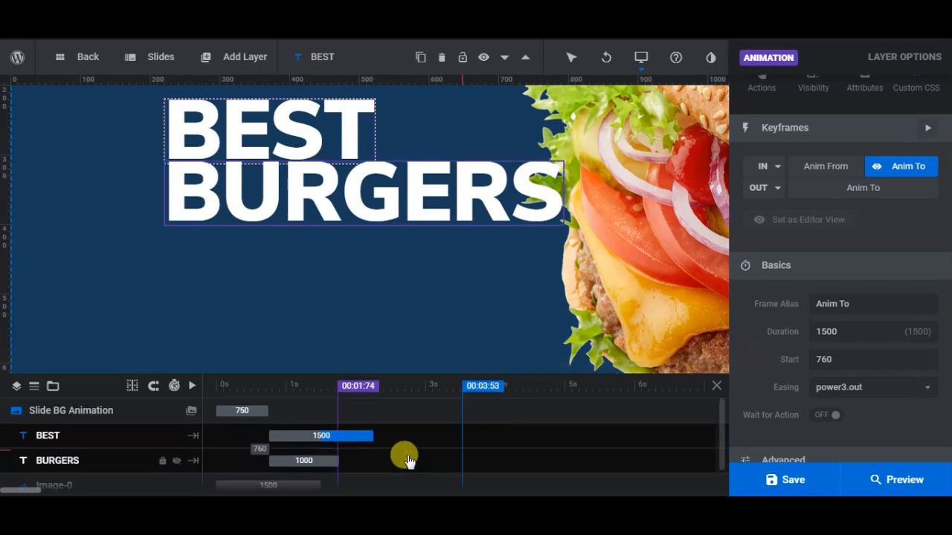
{"action": "left_click", "coordinate": [308, 460]}
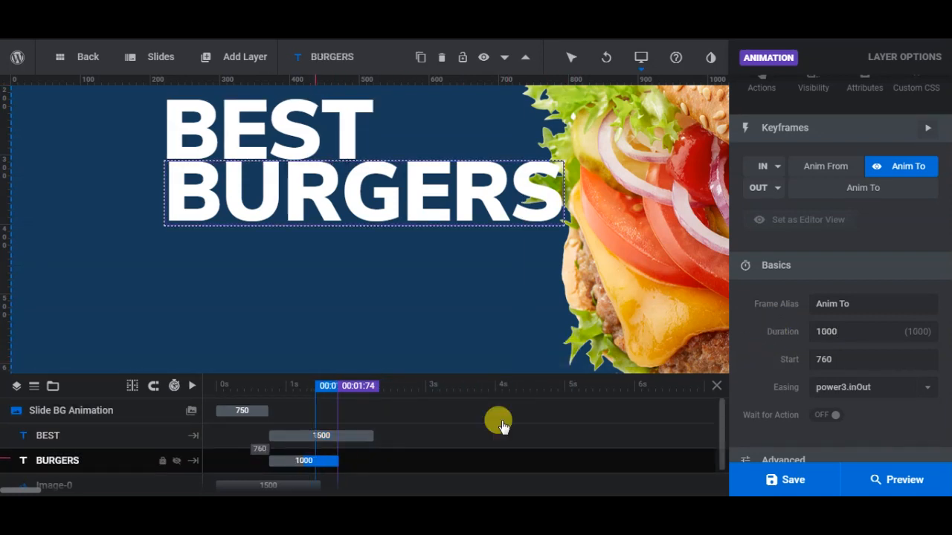
{"action": "double_click", "coordinate": [851, 334]}
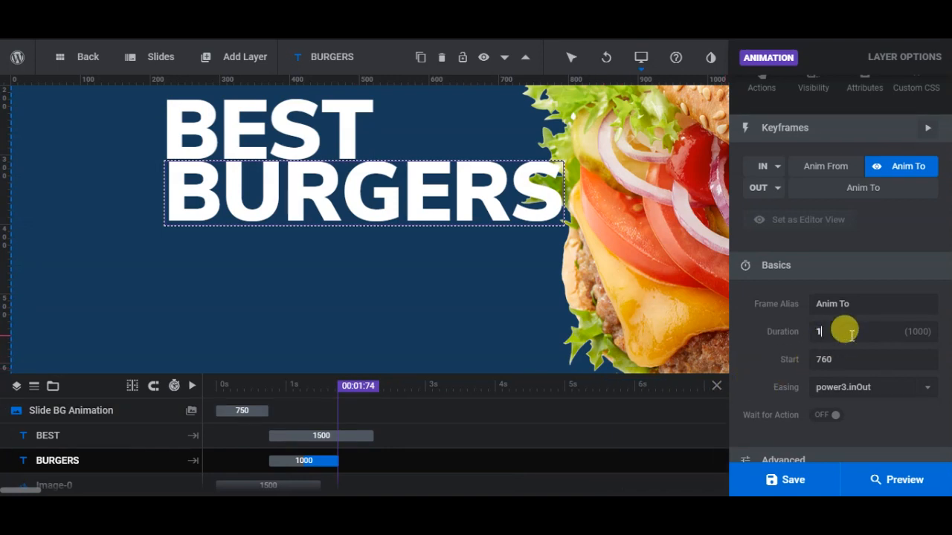
{"action": "type", "text": "1500"}
{"action": "left_click", "coordinate": [773, 349]}
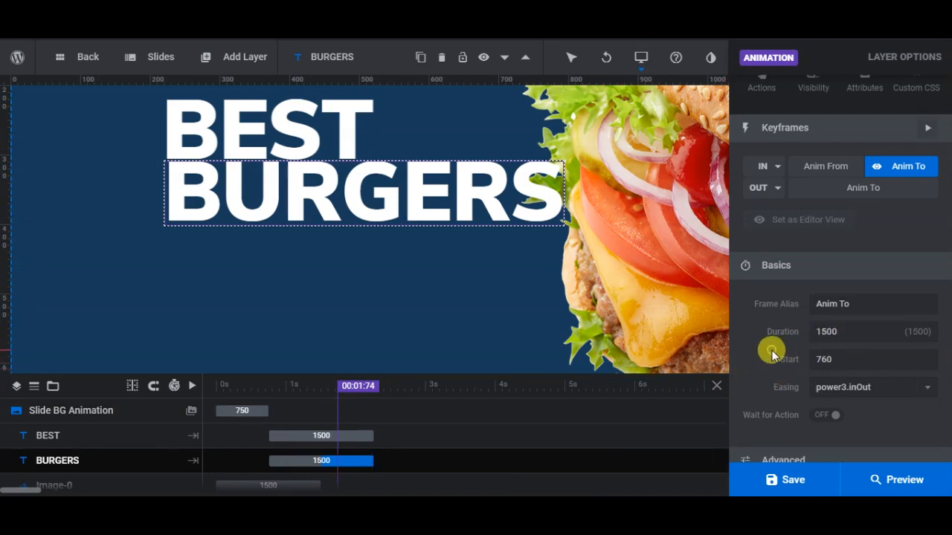
{"action": "scroll", "coordinate": [781, 357], "scroll_direction": "down", "scroll_amount": 1}
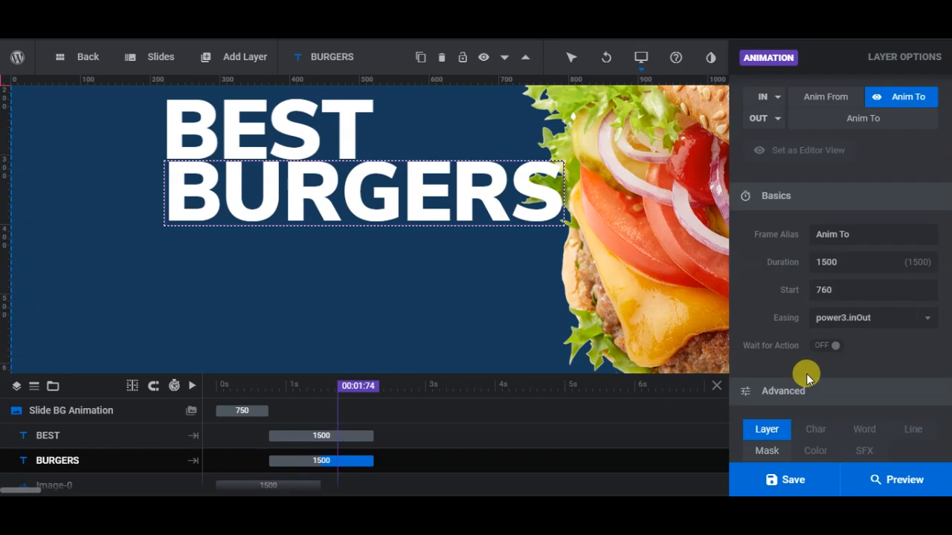
{"action": "left_click", "coordinate": [927, 319]}
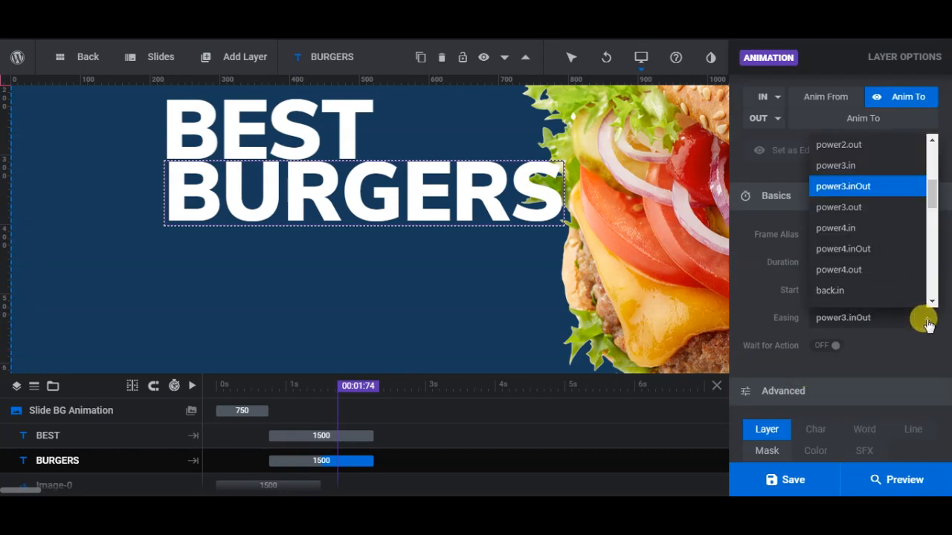
{"action": "left_click", "coordinate": [848, 208]}
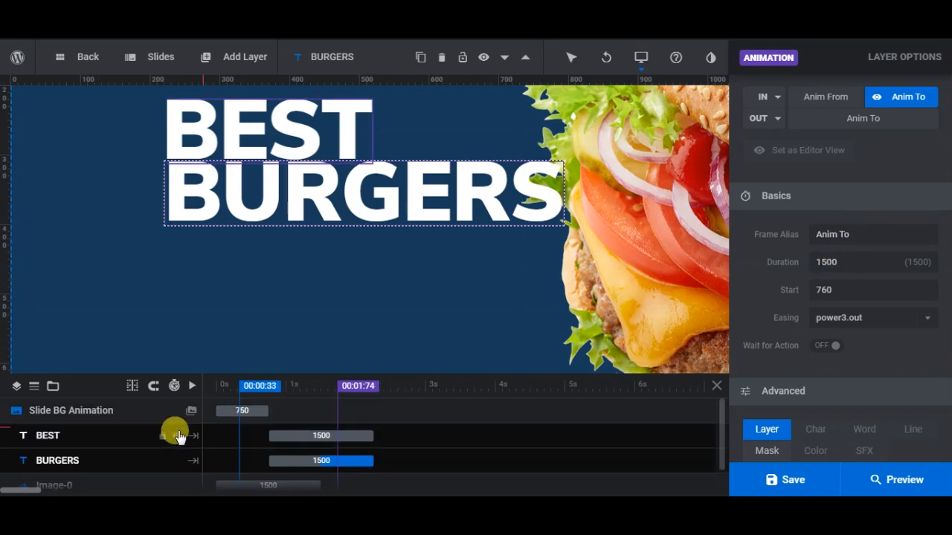
Select power3.out as the easing of the BEST layer's Anim To keyframe.
{"action": "left_click", "coordinate": [108, 436]}
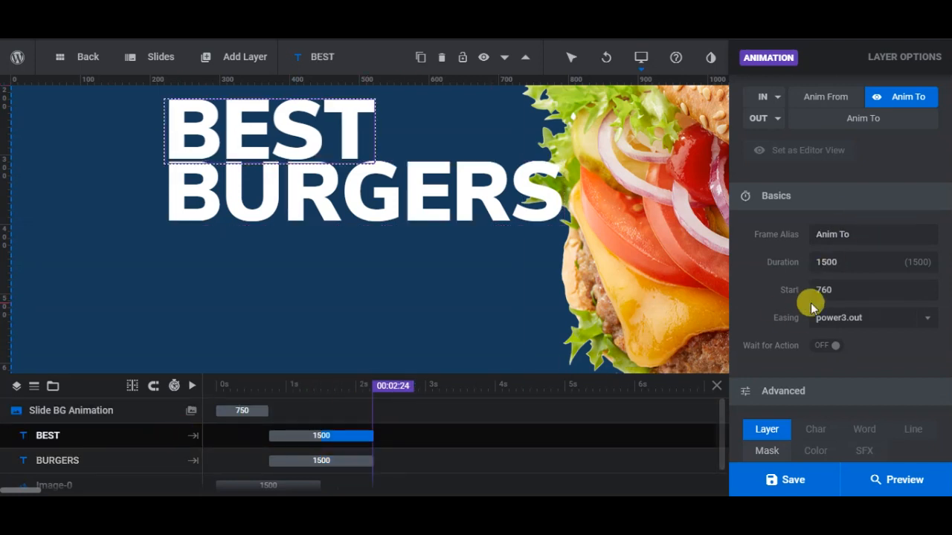
{"action": "left_click", "coordinate": [856, 317]}
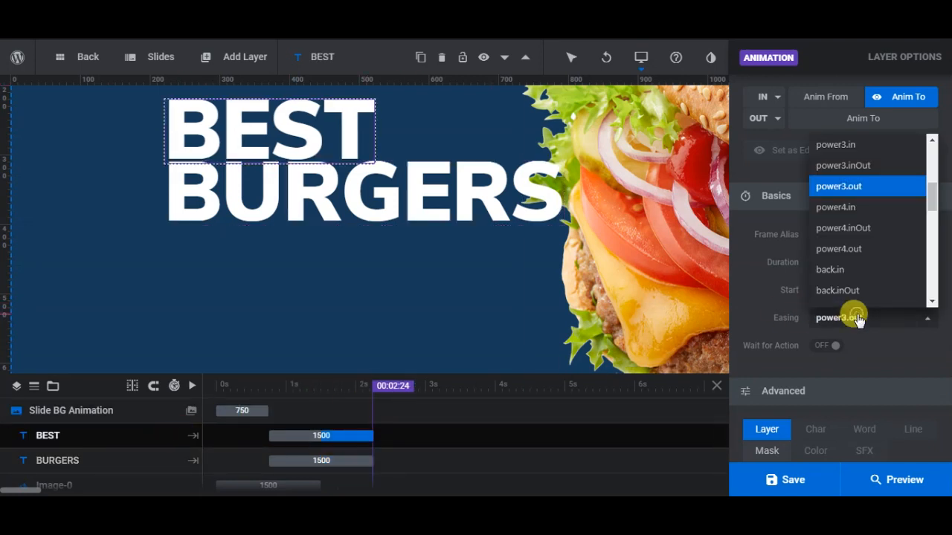
{"action": "left_click", "coordinate": [862, 195]}
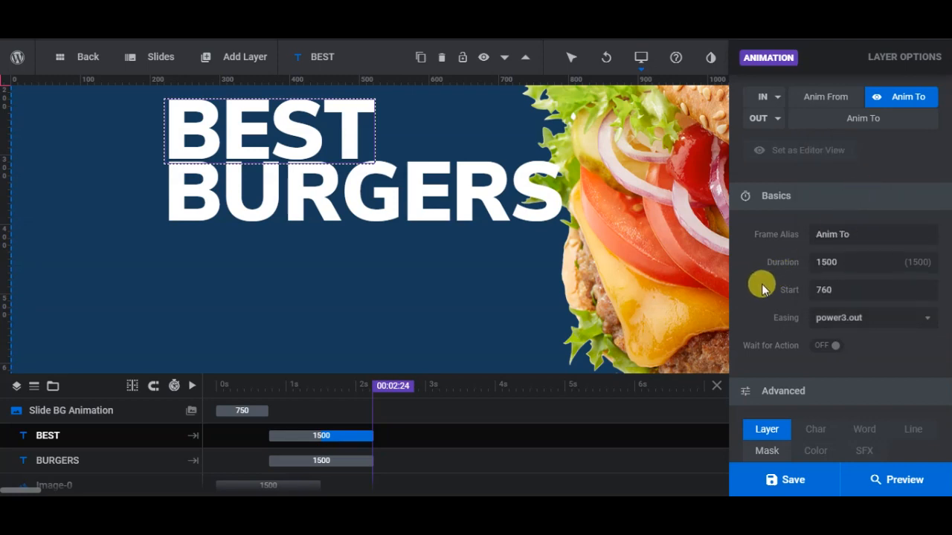
Save the slider, play its preview twice to check the headline animations, and return to the editor.
{"action": "left_click", "coordinate": [784, 478]}
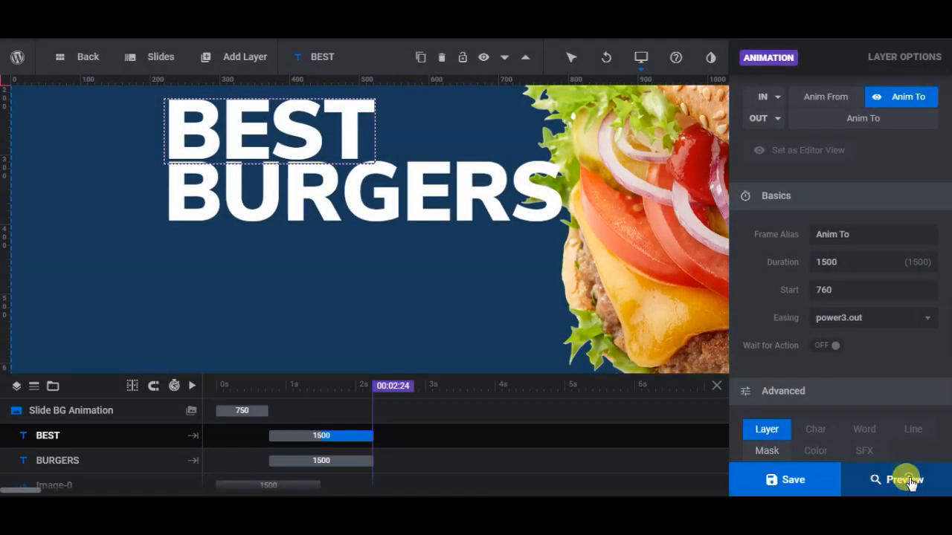
{"action": "left_click", "coordinate": [906, 478]}
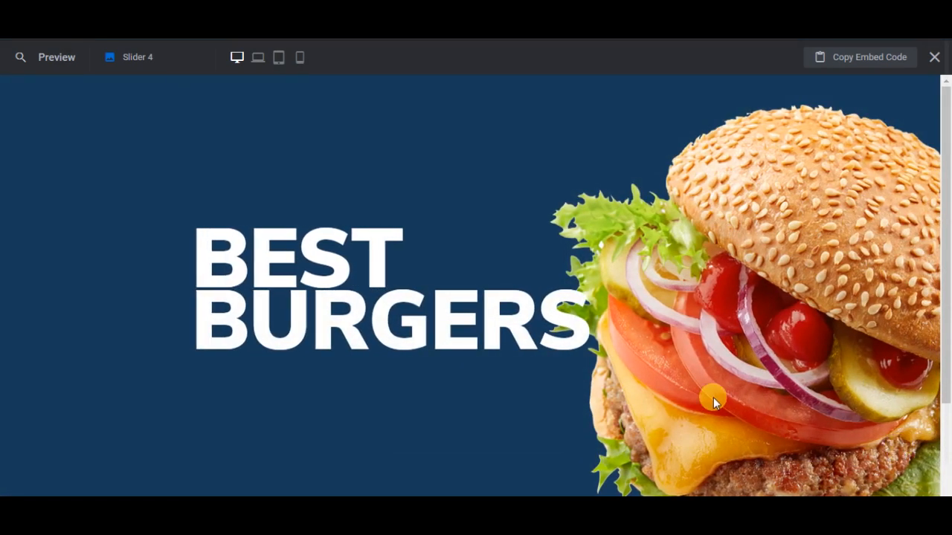
{"action": "scroll", "coordinate": [605, 389], "scroll_direction": "down", "scroll_amount": 3}
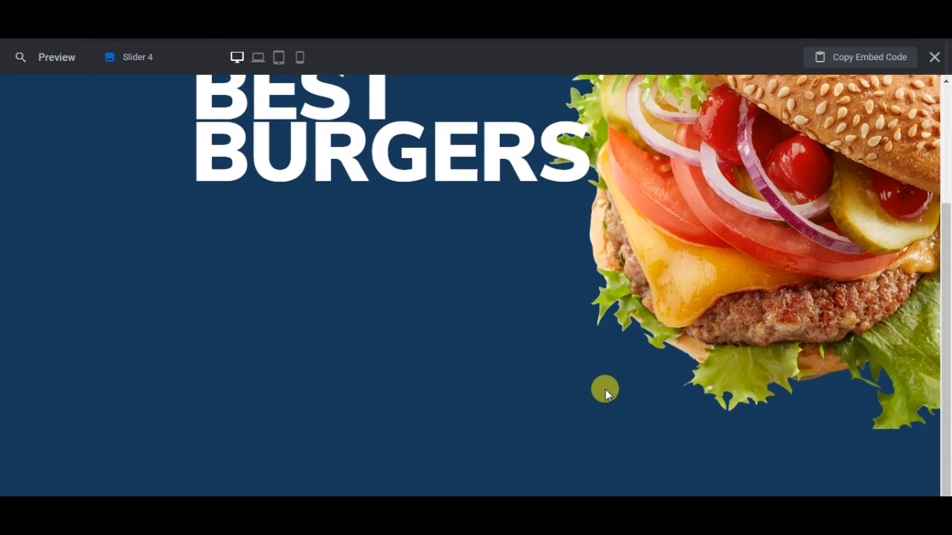
{"action": "scroll", "coordinate": [605, 389], "scroll_direction": "up", "scroll_amount": 3}
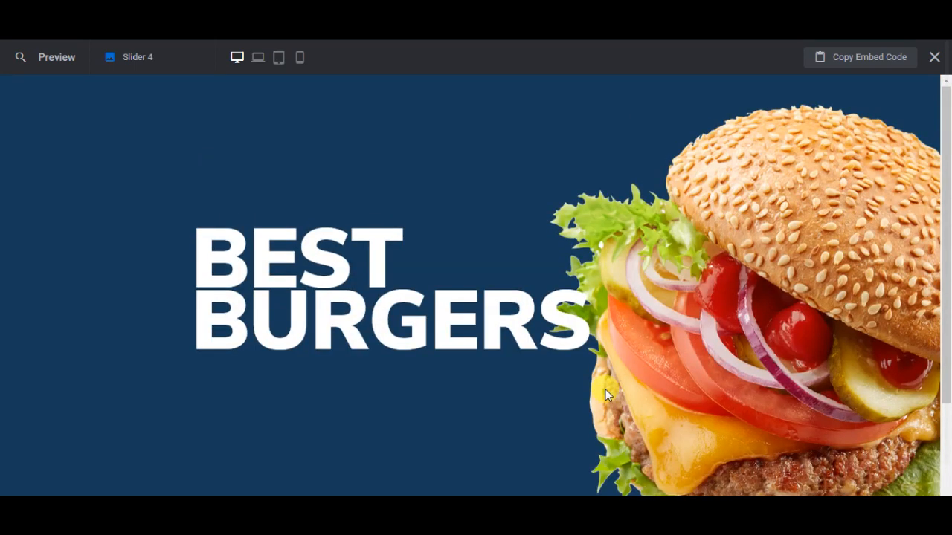
{"action": "left_click", "coordinate": [935, 57]}
{"action": "left_click", "coordinate": [897, 483]}
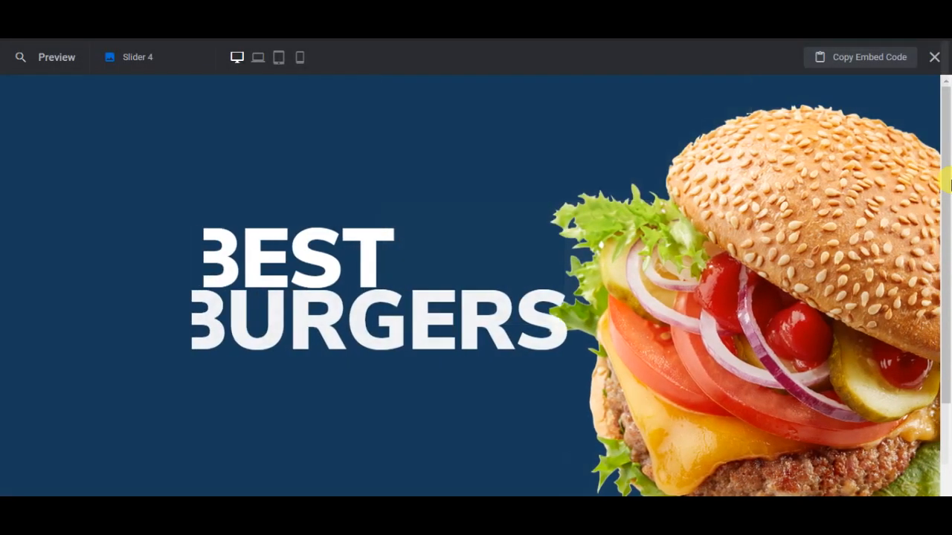
{"action": "left_click", "coordinate": [935, 58]}
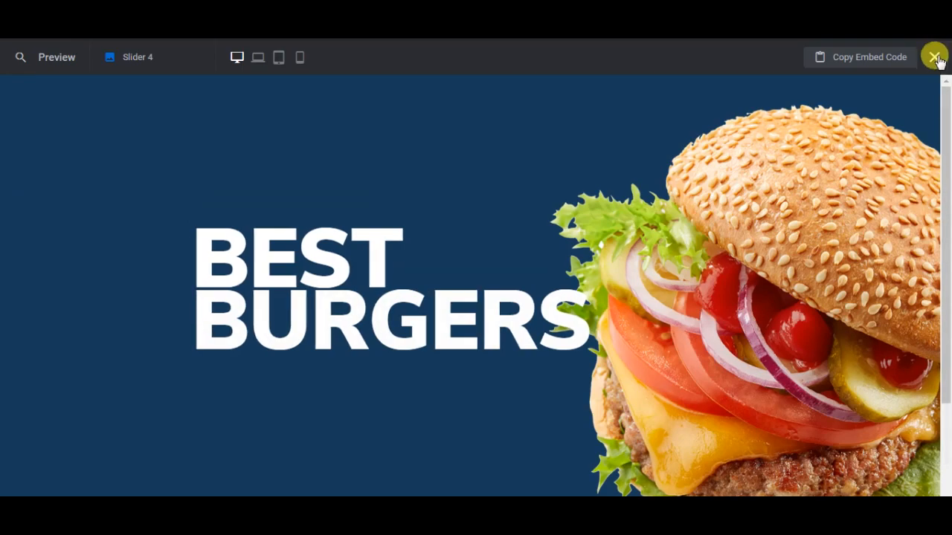
{"action": "scroll", "coordinate": [451, 315], "scroll_direction": "up", "scroll_amount": 1}
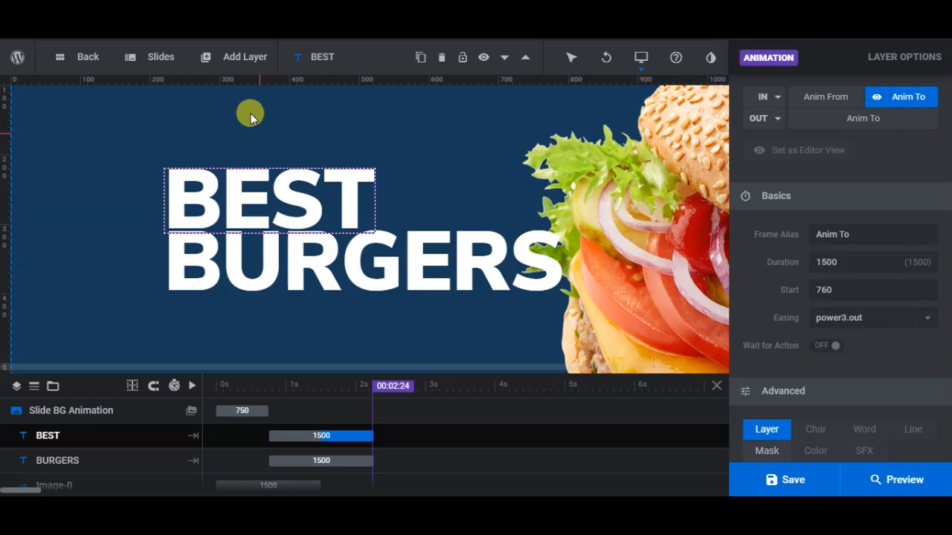
Add a new text layer with the bold uppercase quick-style headline.
{"action": "mouse_move", "coordinate": [227, 65]}
{"action": "mouse_move", "coordinate": [225, 86]}
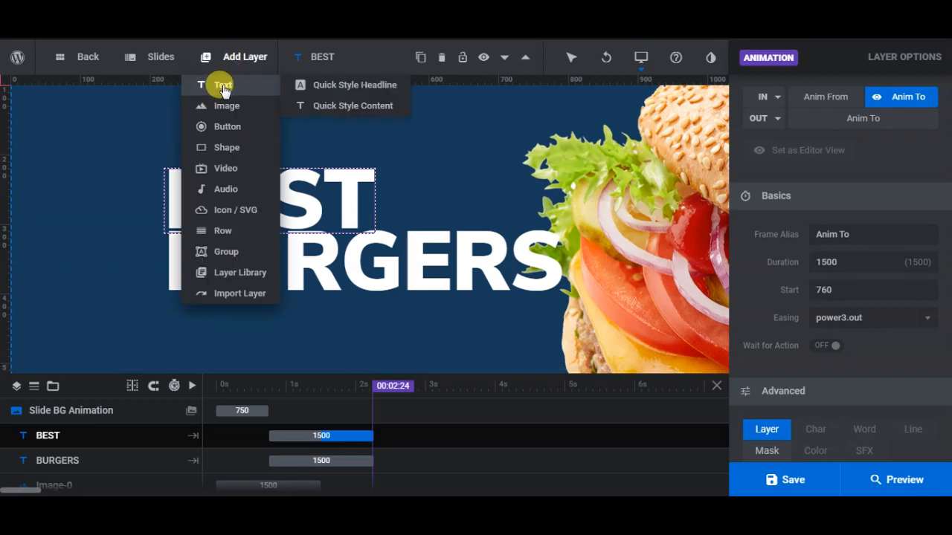
{"action": "left_click", "coordinate": [327, 87]}
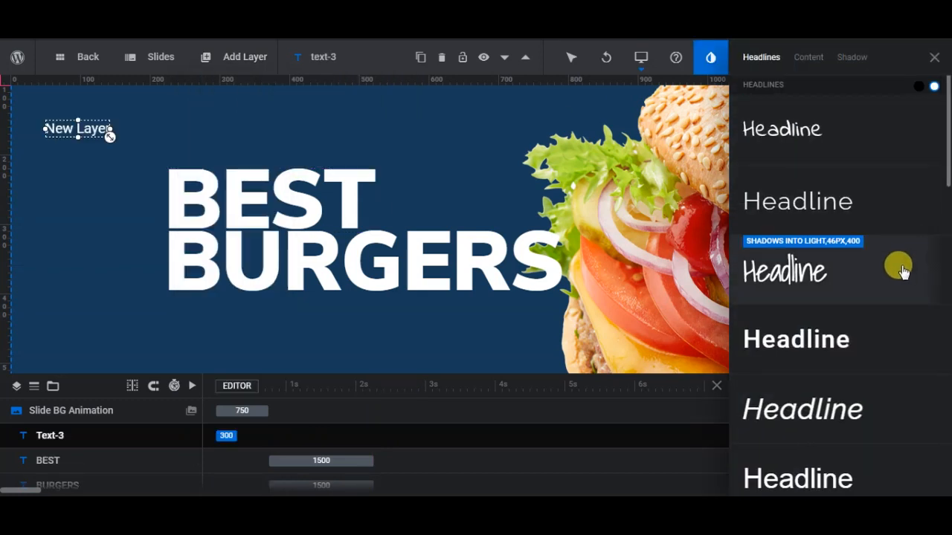
{"action": "scroll", "coordinate": [904, 269], "scroll_direction": "down", "scroll_amount": 2}
{"action": "scroll", "coordinate": [905, 334], "scroll_direction": "down", "scroll_amount": 1}
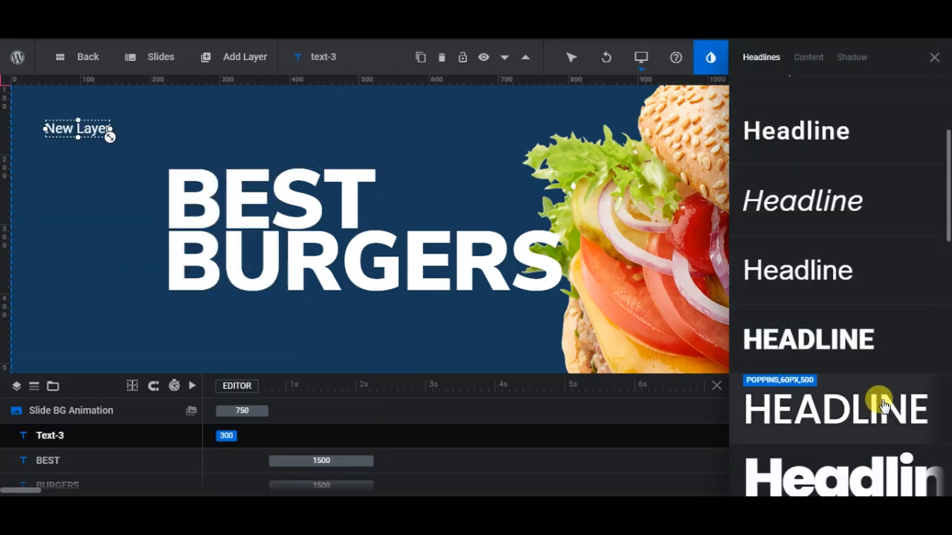
{"action": "left_click", "coordinate": [860, 348]}
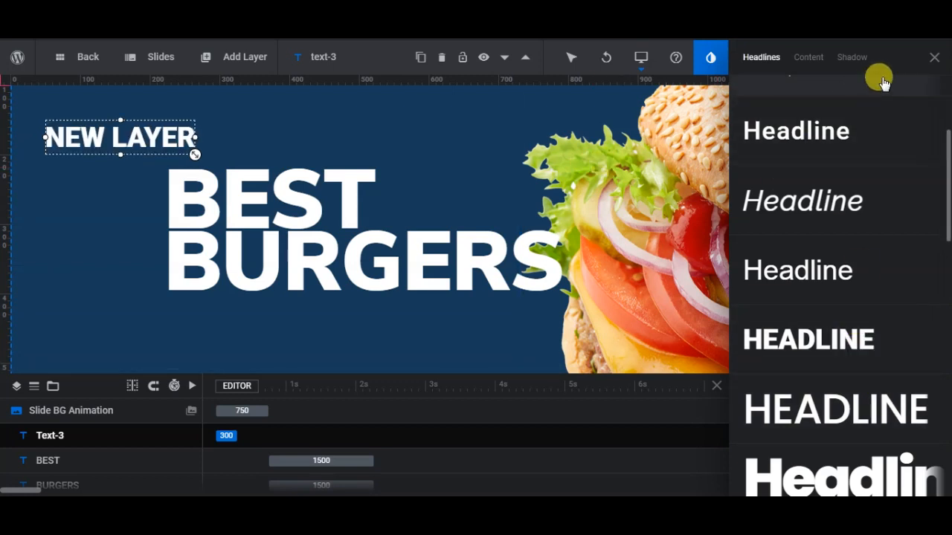
{"action": "left_click", "coordinate": [933, 58]}
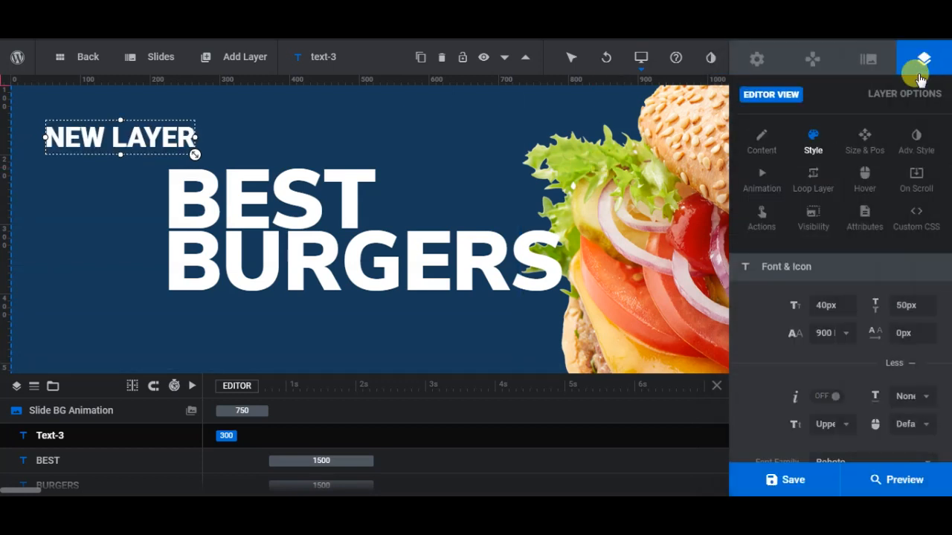
Replace the new text layer's content with "FROM 12 PM TO 10 PM".
{"action": "left_click", "coordinate": [769, 140]}
{"action": "triple_click", "coordinate": [809, 334]}
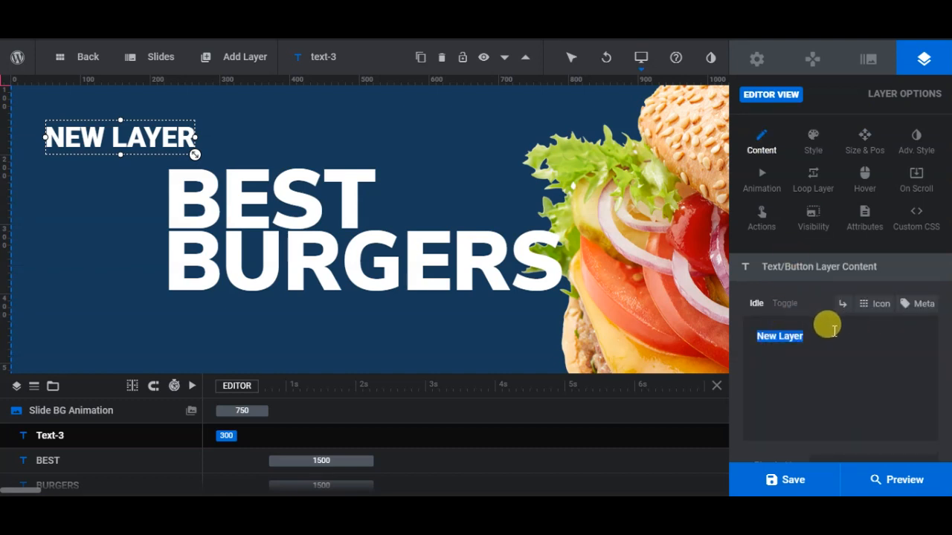
{"action": "type", "text": "FROM 12 PM TO 10 PM"}
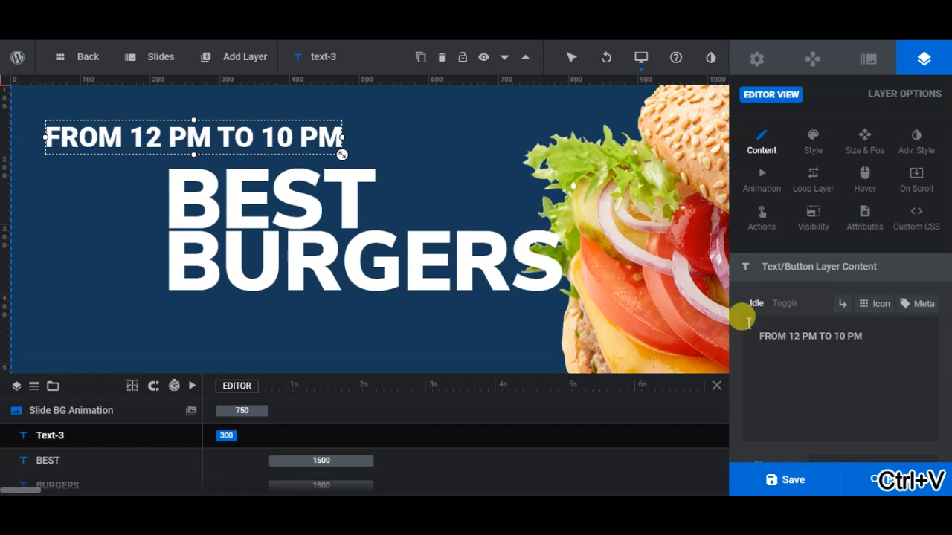
Move the opening-hours text above the BEST headline, aligned with its left edge at about X 226, leaving a clear gap between them.
{"action": "left_click", "coordinate": [181, 138]}
{"action": "left_click_drag", "start_coordinate": [208, 143], "coordinate": [305, 157]}
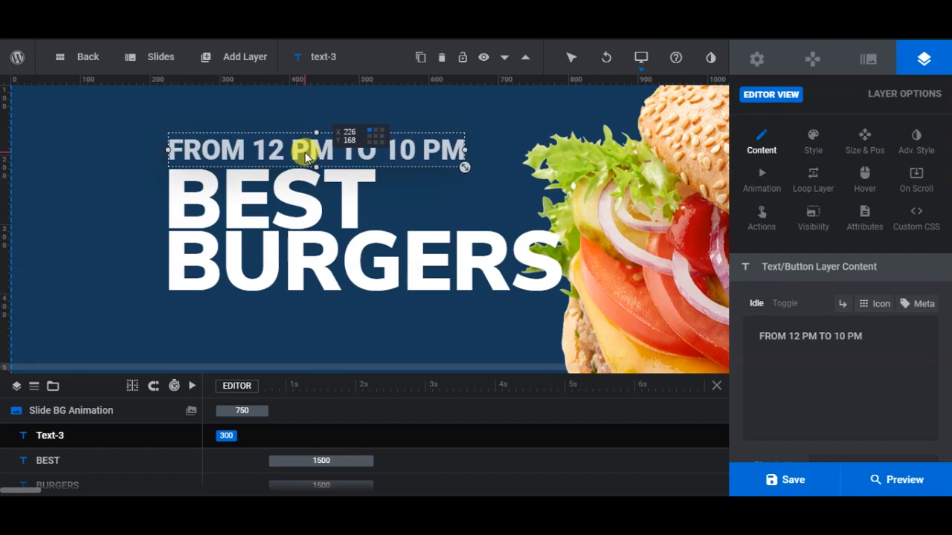
{"action": "key", "text": "Up"}
{"action": "key", "text": "Up"}
{"action": "key", "text": "Up"}
{"action": "key", "text": "Up"}
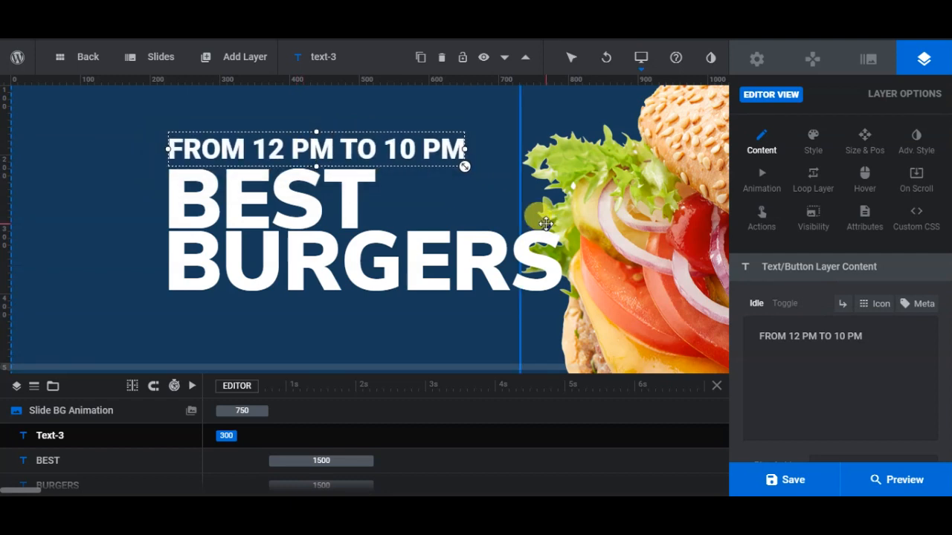
{"action": "key", "text": "Up"}
{"action": "key", "text": "Up"}
{"action": "key", "text": "Up"}
{"action": "key", "text": "Up"}
{"action": "key", "text": "Up"}
{"action": "key", "text": "Up"}
{"action": "key", "text": "Up"}
{"action": "key", "text": "Up"}
{"action": "key", "text": "Up"}
{"action": "key", "text": "Up"}
{"action": "key", "text": "Up"}
{"action": "key", "text": "Up"}
{"action": "key", "text": "Up"}
{"action": "key", "text": "Up"}
{"action": "key", "text": "Up"}
{"action": "key", "text": "Up"}
{"action": "key", "text": "Up"}
{"action": "key", "text": "Up"}
{"action": "key", "text": "Up"}
{"action": "key", "text": "Up"}
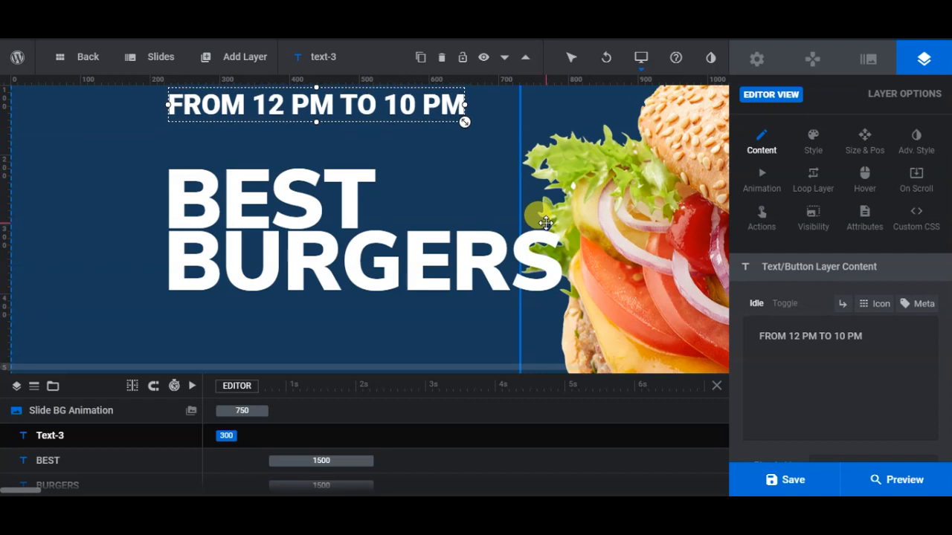
Set the opening-hours text's font size to 26px and its line height to 38px.
{"action": "left_click", "coordinate": [809, 141]}
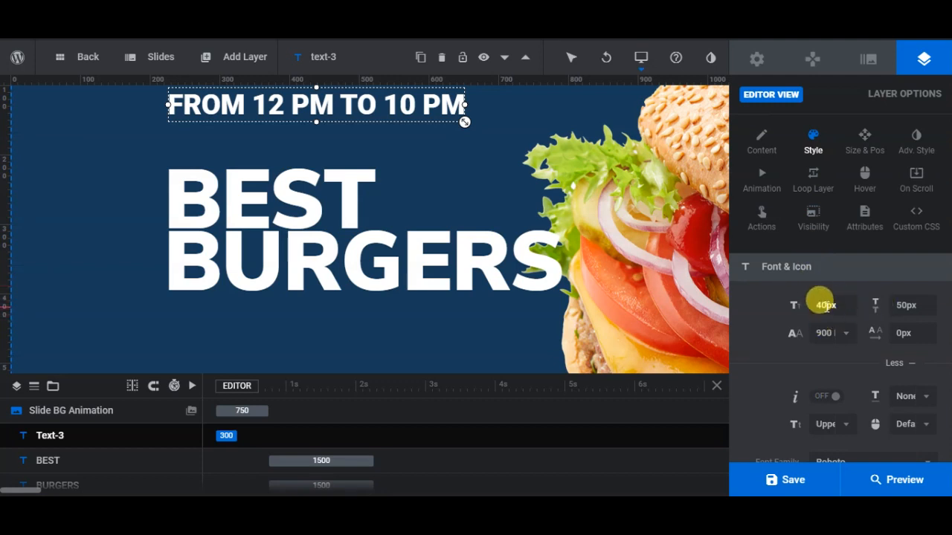
{"action": "double_click", "coordinate": [821, 305]}
{"action": "type", "text": "40"}
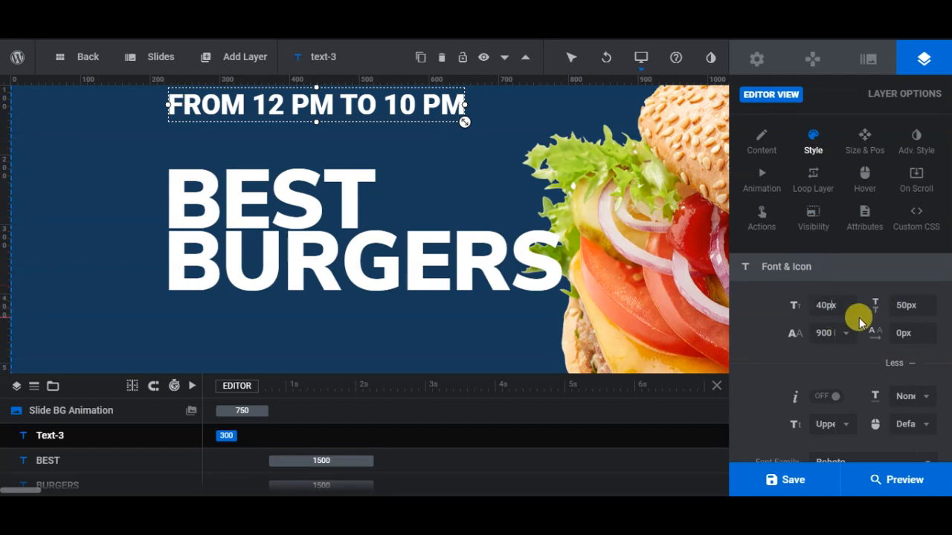
{"action": "key", "text": "BackSpace"}
{"action": "key", "text": "BackSpace"}
{"action": "type", "text": "26"}
{"action": "double_click", "coordinate": [895, 306]}
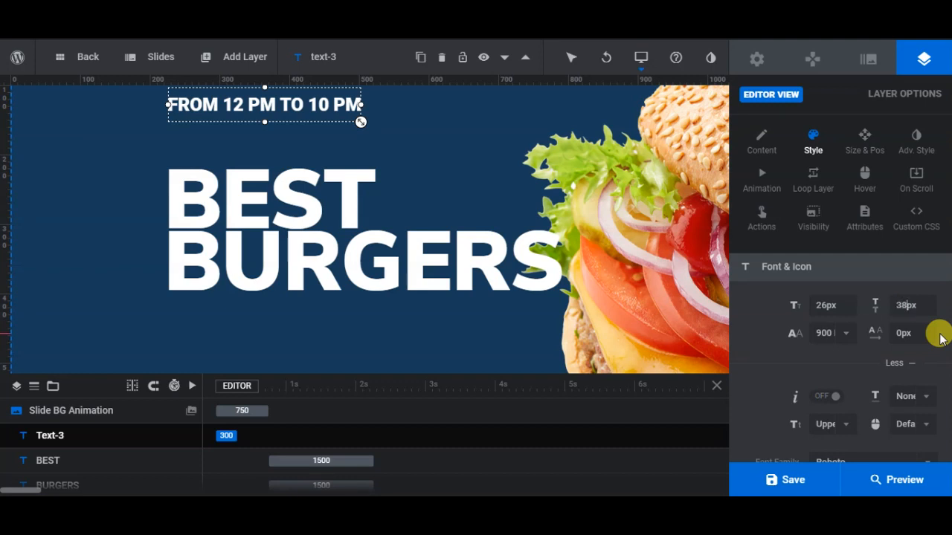
{"action": "left_click", "coordinate": [745, 351]}
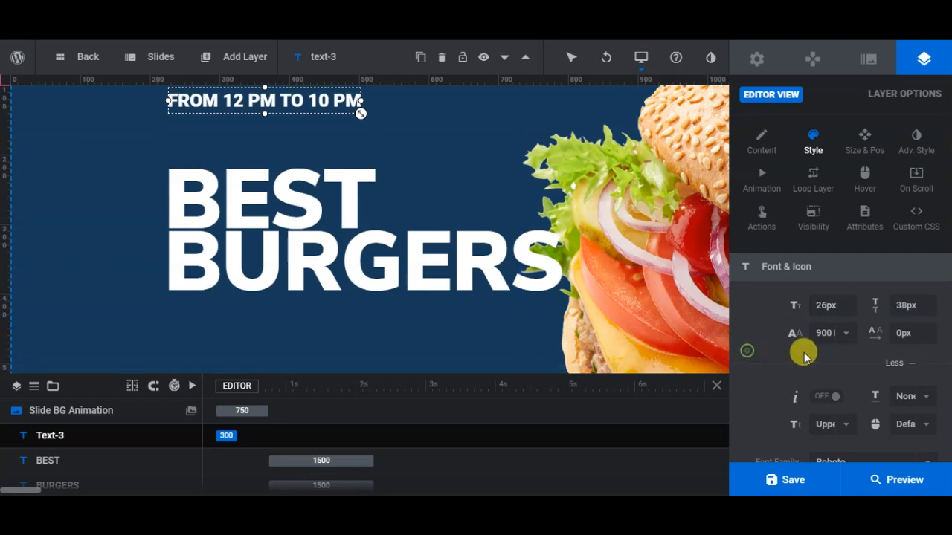
Set the opening-hours text's font family to Nunito Sans and its font weight to 600.
{"action": "left_click", "coordinate": [843, 336]}
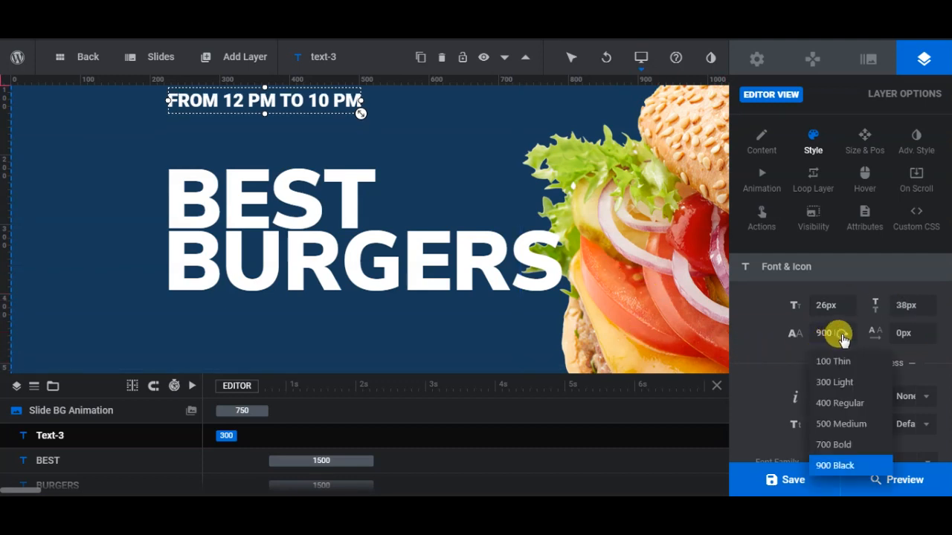
{"action": "left_click", "coordinate": [855, 445]}
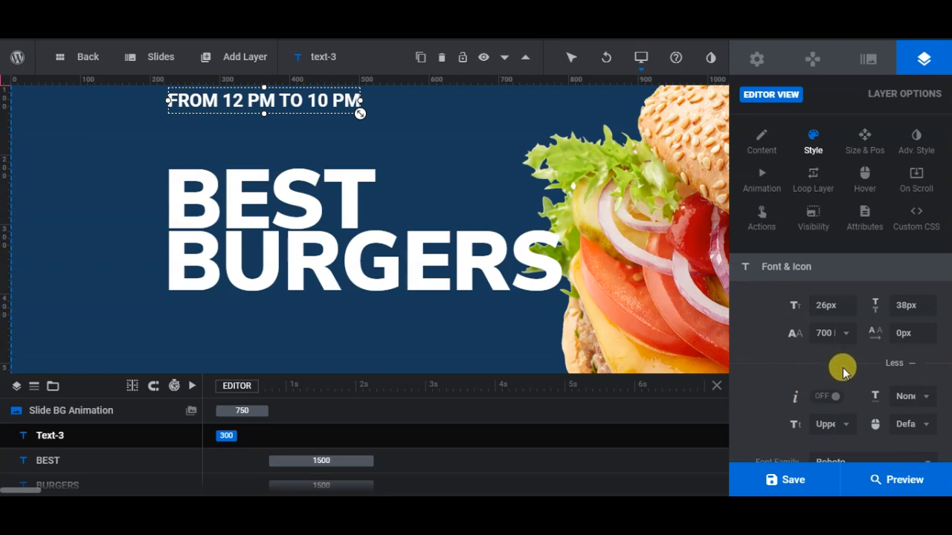
{"action": "scroll", "coordinate": [843, 372], "scroll_direction": "down", "scroll_amount": 2}
{"action": "scroll", "coordinate": [890, 365], "scroll_direction": "down", "scroll_amount": 1}
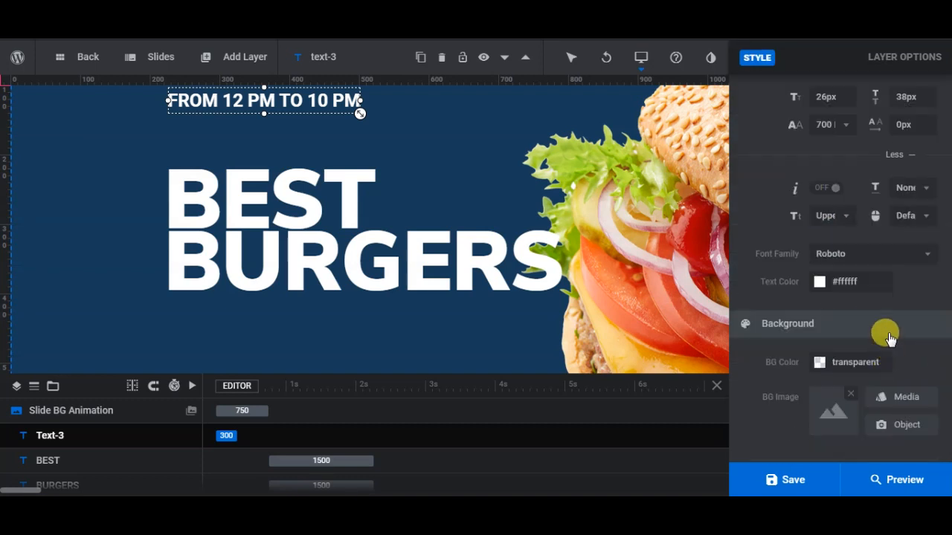
{"action": "left_click", "coordinate": [896, 257]}
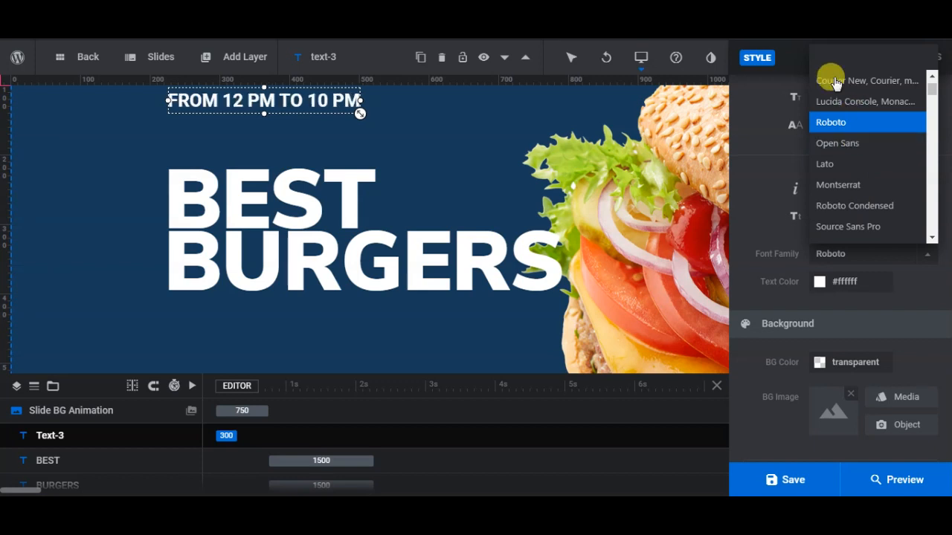
{"action": "type", "text": "NUN"}
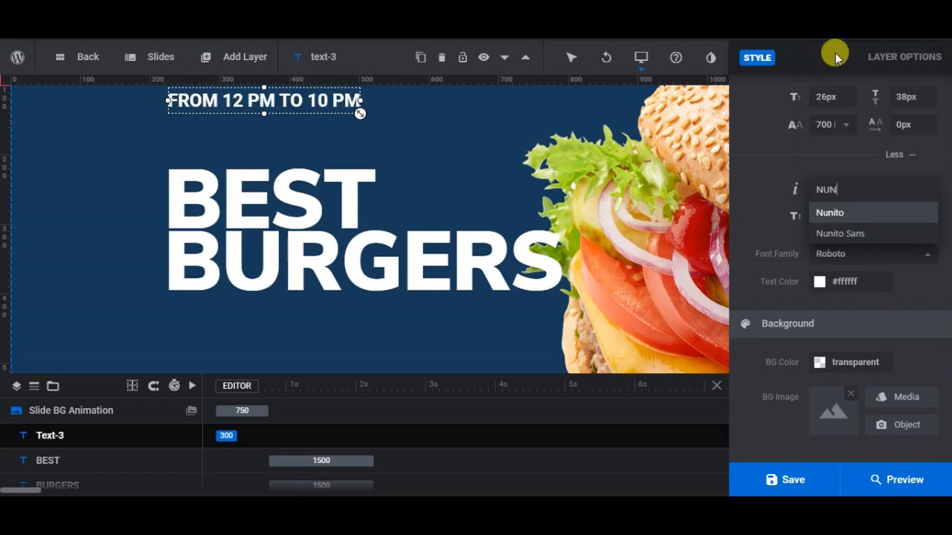
{"action": "left_click", "coordinate": [837, 233]}
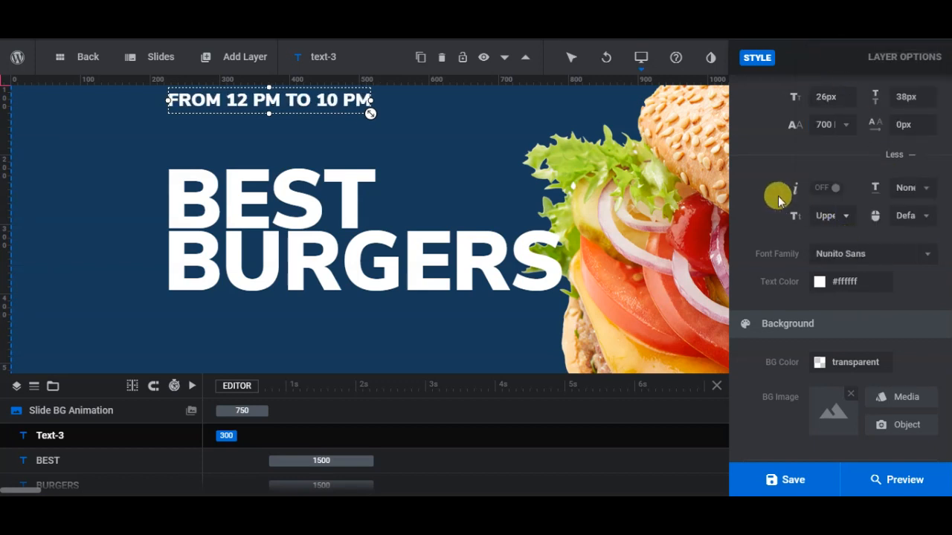
{"action": "left_click", "coordinate": [839, 125]}
{"action": "left_click", "coordinate": [845, 216]}
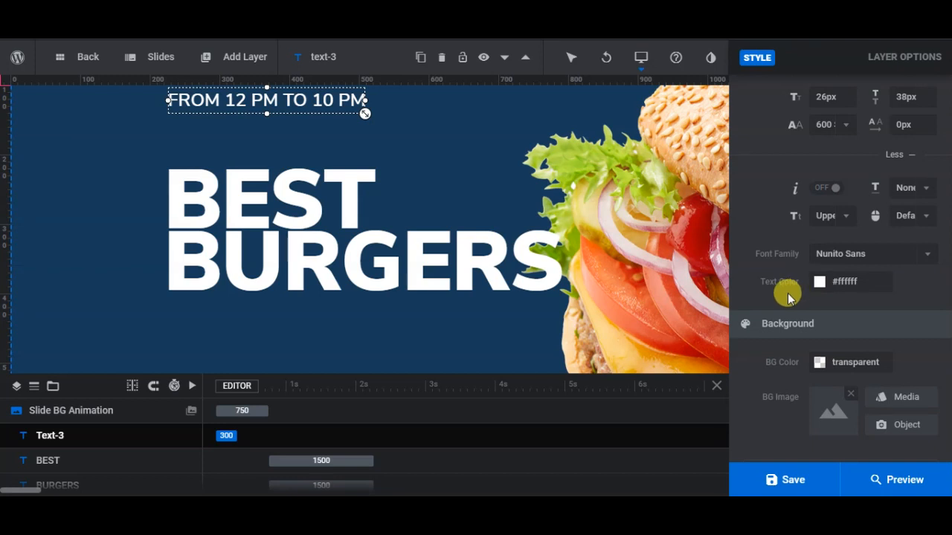
Set the opening-hours text color to #fbb731.
{"action": "left_click", "coordinate": [848, 284]}
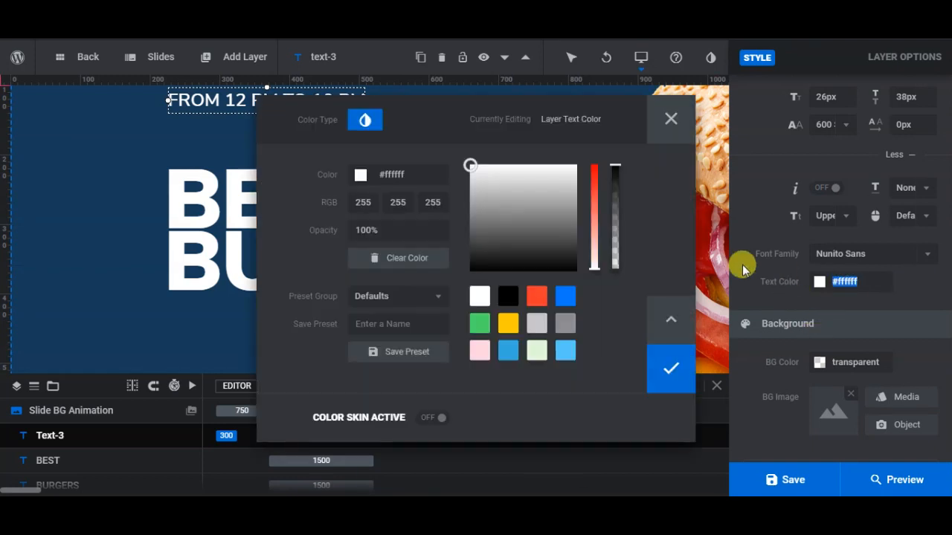
{"action": "double_click", "coordinate": [393, 174]}
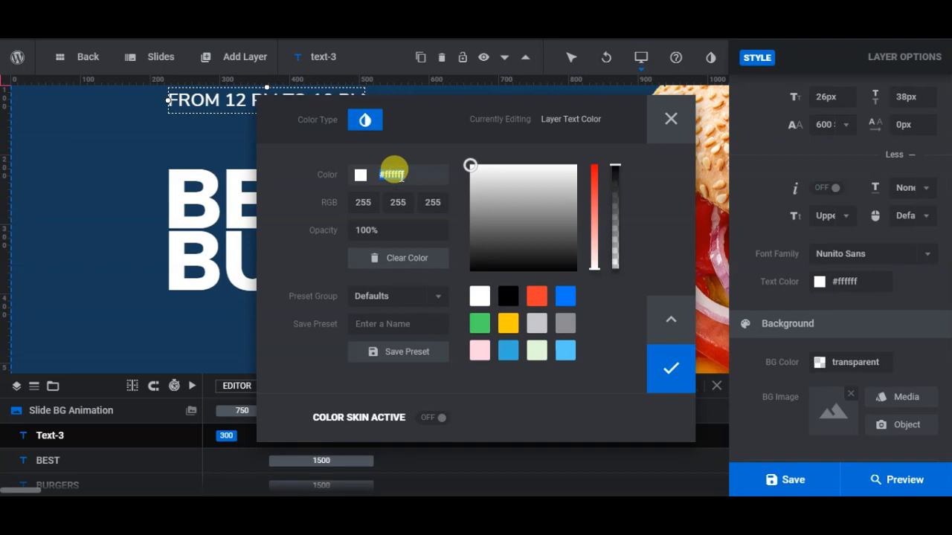
{"action": "type", "text": "#fbb731"}
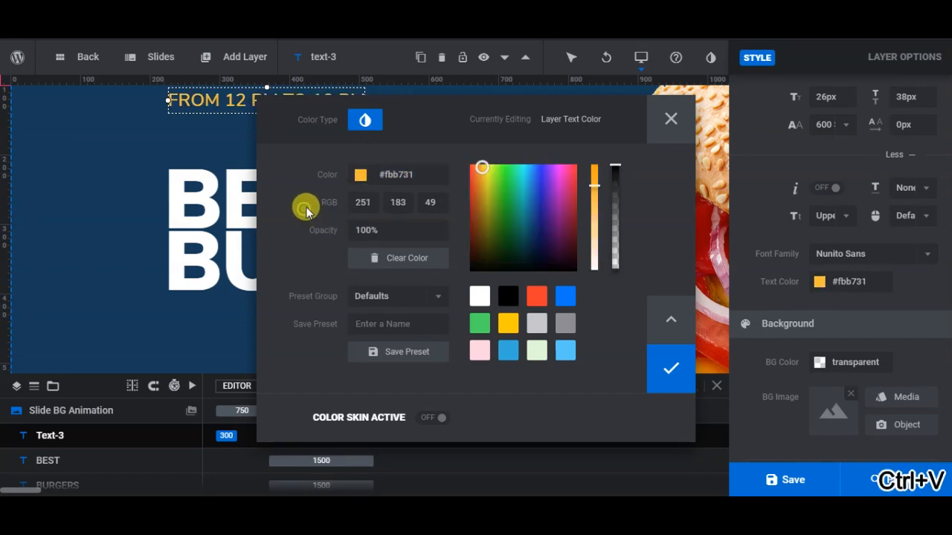
{"action": "left_click", "coordinate": [669, 374]}
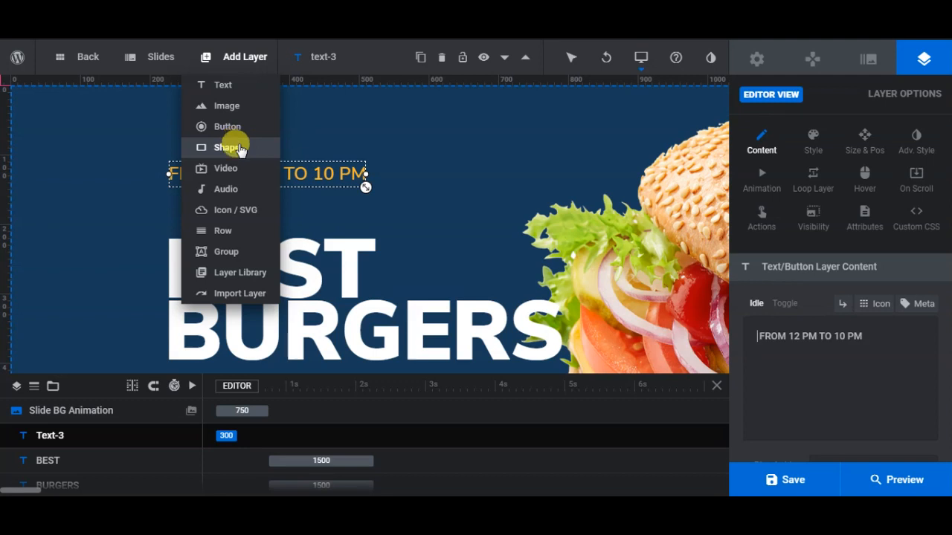
Open the font icon library for a new Icon / SVG layer and show all icons on one page.
{"action": "left_click", "coordinate": [236, 211]}
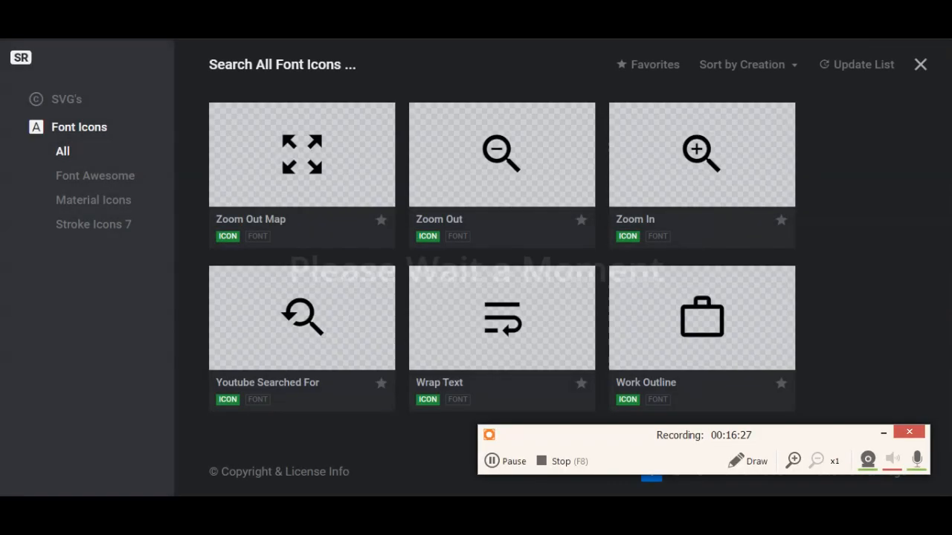
{"action": "left_click", "coordinate": [882, 433]}
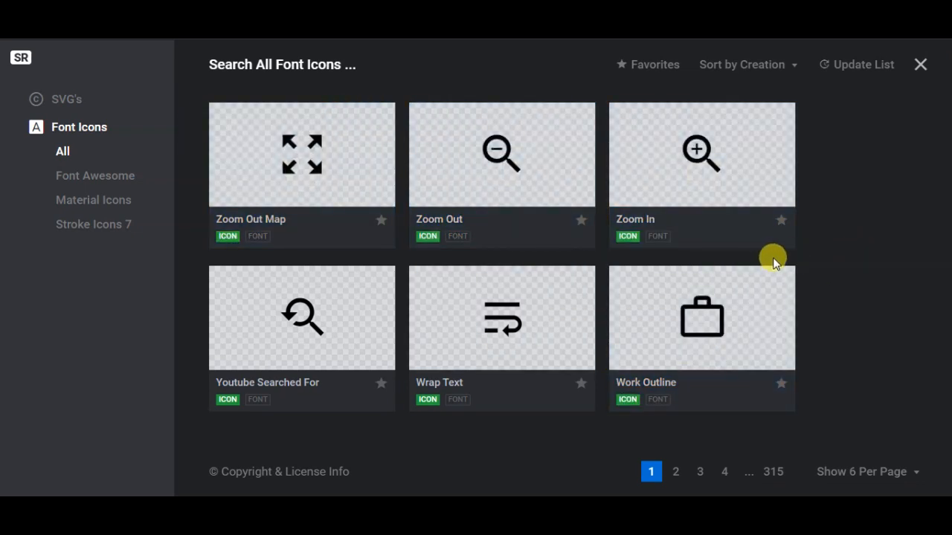
{"action": "left_click", "coordinate": [890, 473]}
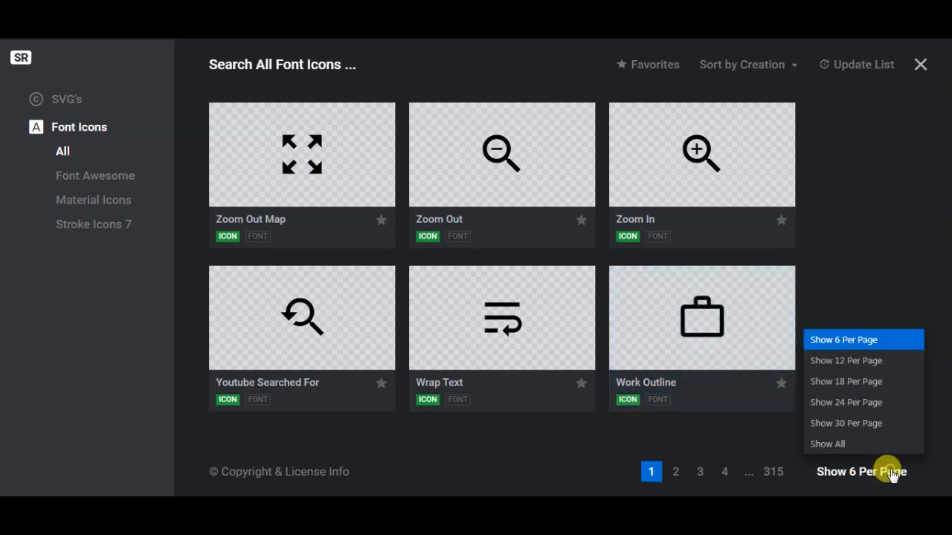
{"action": "left_click", "coordinate": [834, 431]}
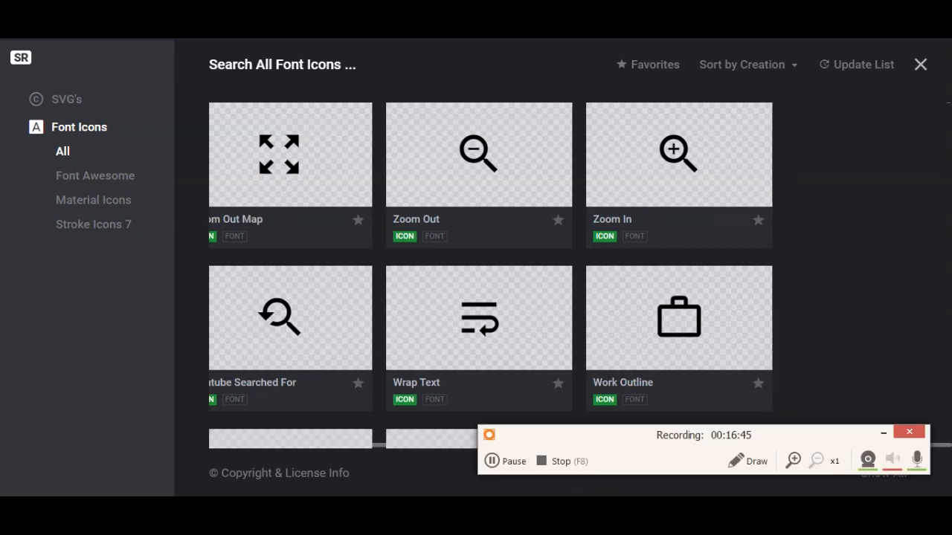
{"action": "left_click", "coordinate": [882, 432]}
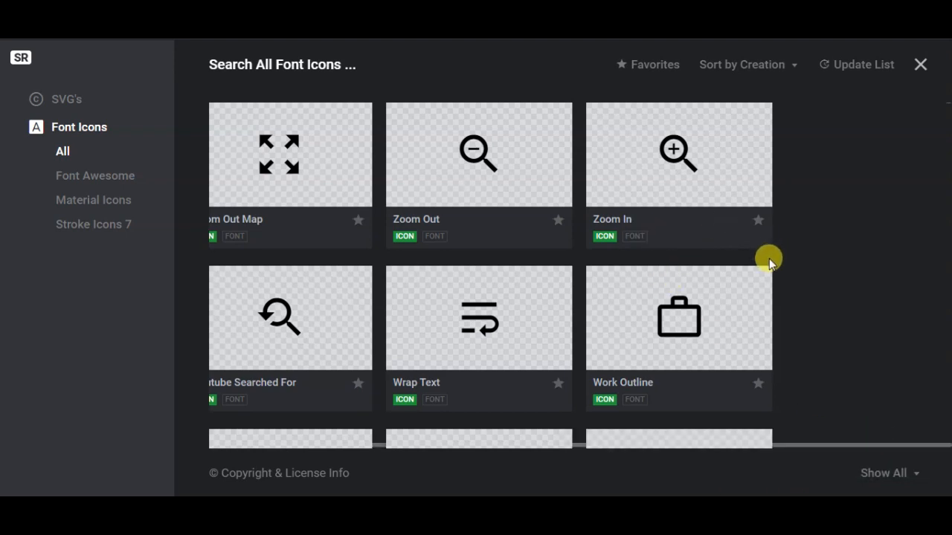
Find the Watch Later font icon in the library and insert it as a new layer.
{"action": "scroll", "coordinate": [769, 258], "scroll_direction": "down", "scroll_amount": 4}
{"action": "scroll", "coordinate": [765, 260], "scroll_direction": "down", "scroll_amount": 2}
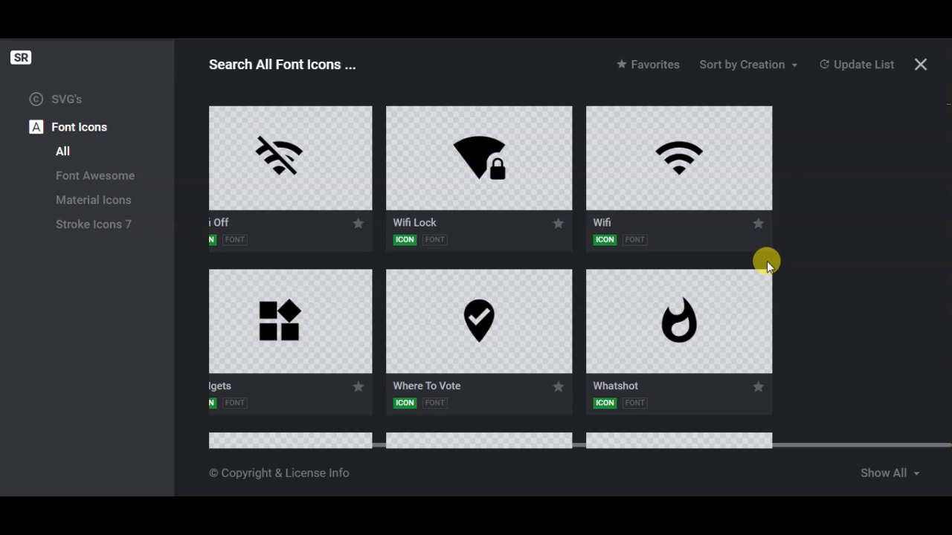
{"action": "scroll", "coordinate": [767, 261], "scroll_direction": "down", "scroll_amount": 2}
{"action": "scroll", "coordinate": [767, 261], "scroll_direction": "down", "scroll_amount": 2}
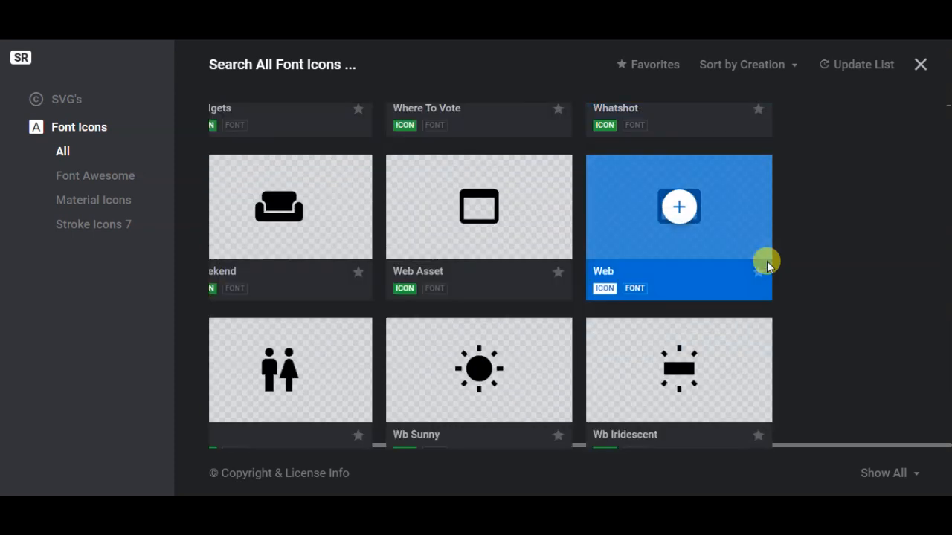
{"action": "scroll", "coordinate": [766, 261], "scroll_direction": "down", "scroll_amount": 5}
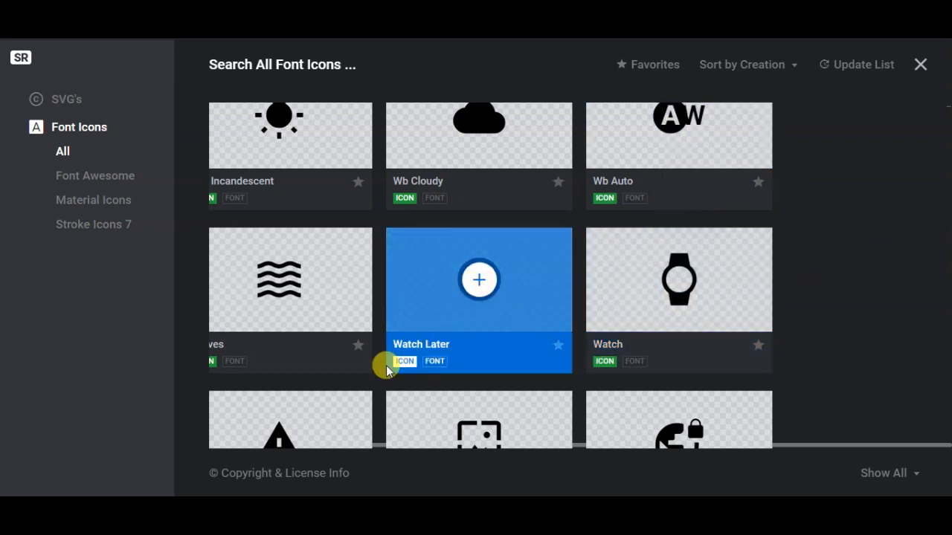
{"action": "left_click", "coordinate": [479, 281]}
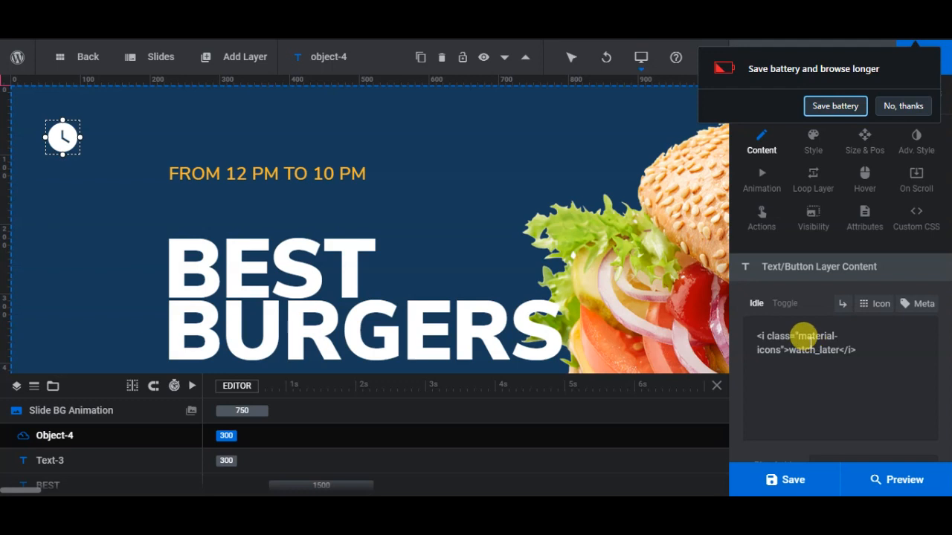
Move the clock icon's code from its own layer to the start of the opening-hours text and delete the emptied icon layer.
{"action": "left_click_drag", "start_coordinate": [860, 352], "coordinate": [748, 329]}
{"action": "right_click", "coordinate": [777, 341]}
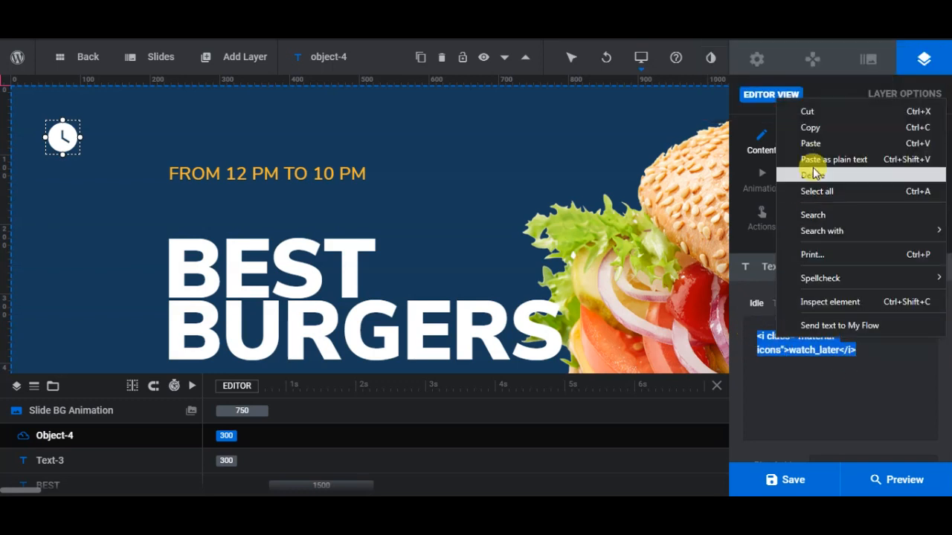
{"action": "left_click", "coordinate": [814, 112]}
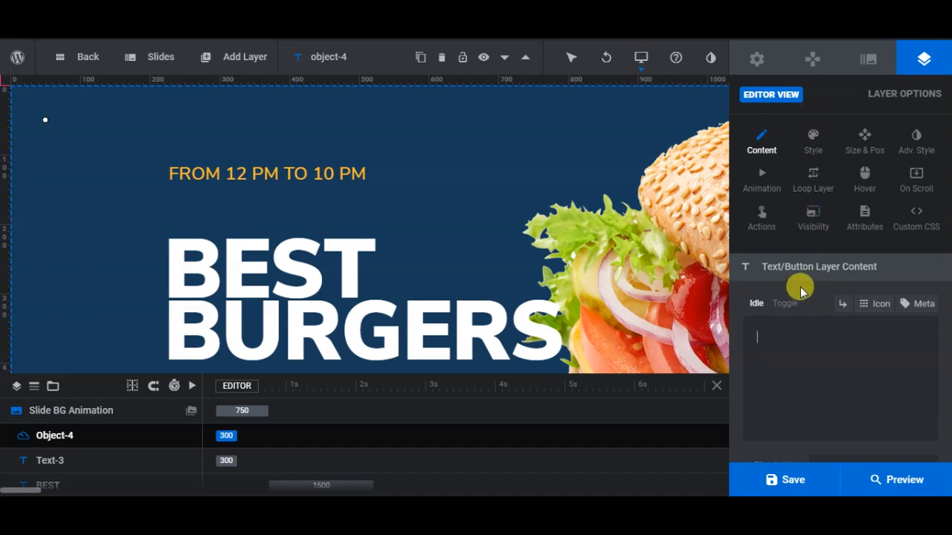
{"action": "left_click", "coordinate": [236, 173]}
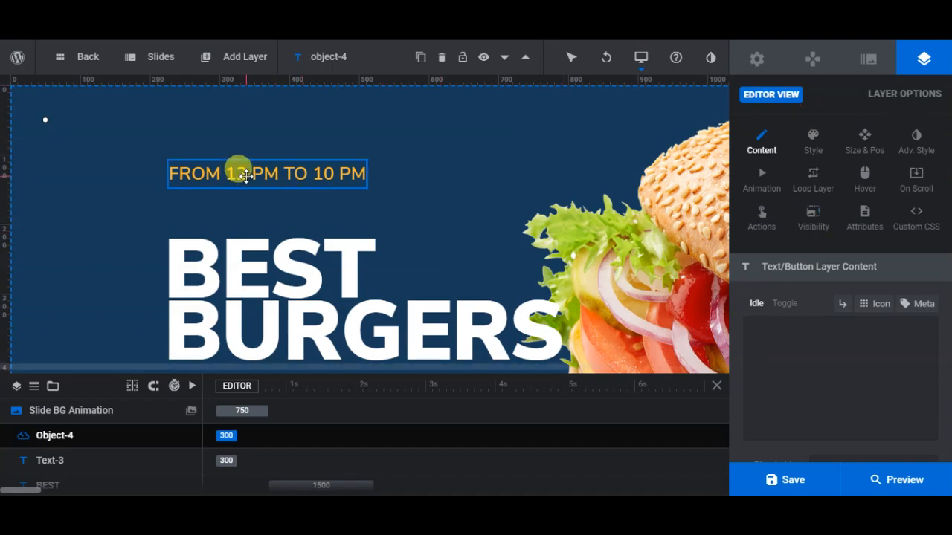
{"action": "left_click", "coordinate": [245, 176]}
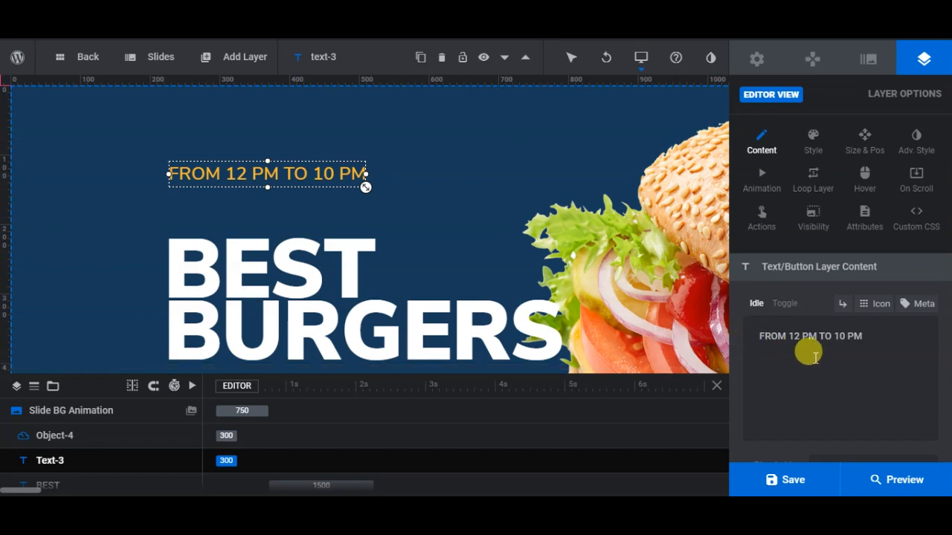
{"action": "key", "text": "ctrl+v"}
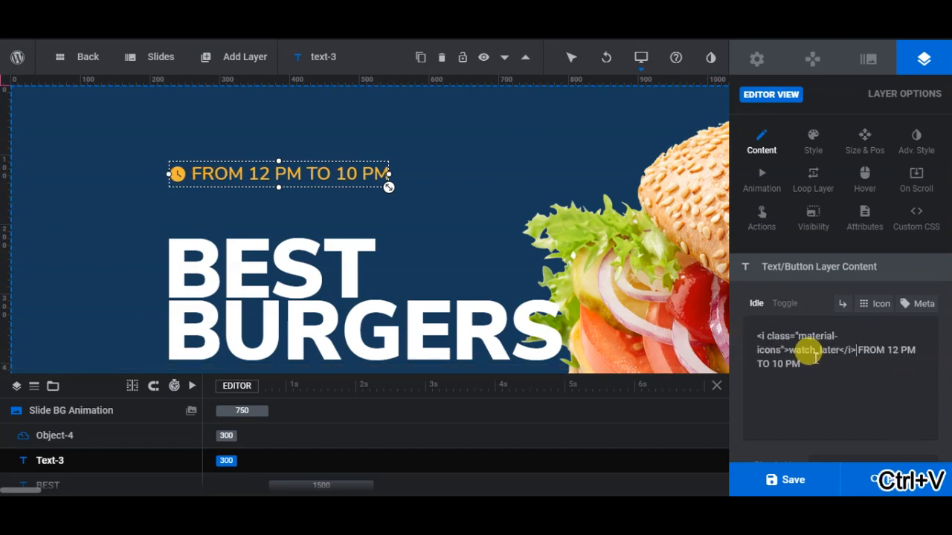
{"action": "left_click", "coordinate": [53, 437]}
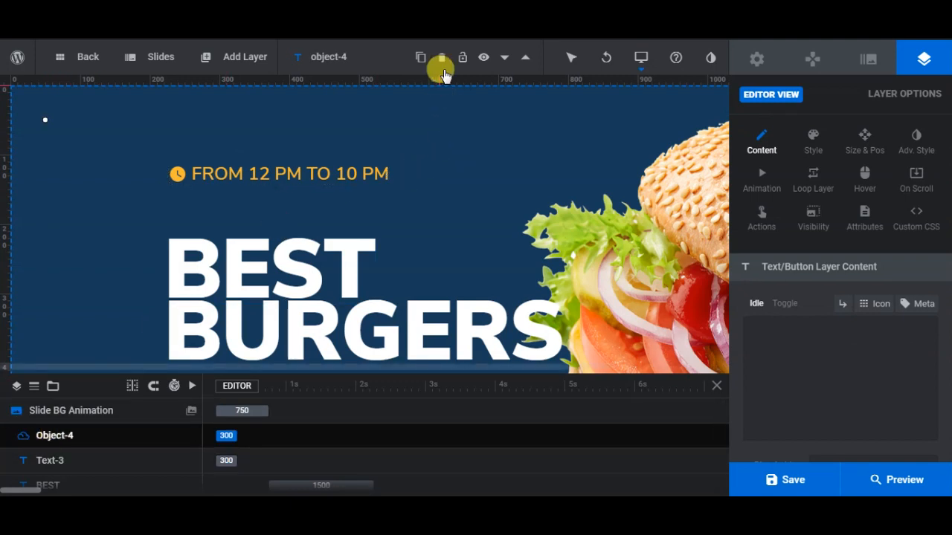
{"action": "left_click", "coordinate": [441, 58]}
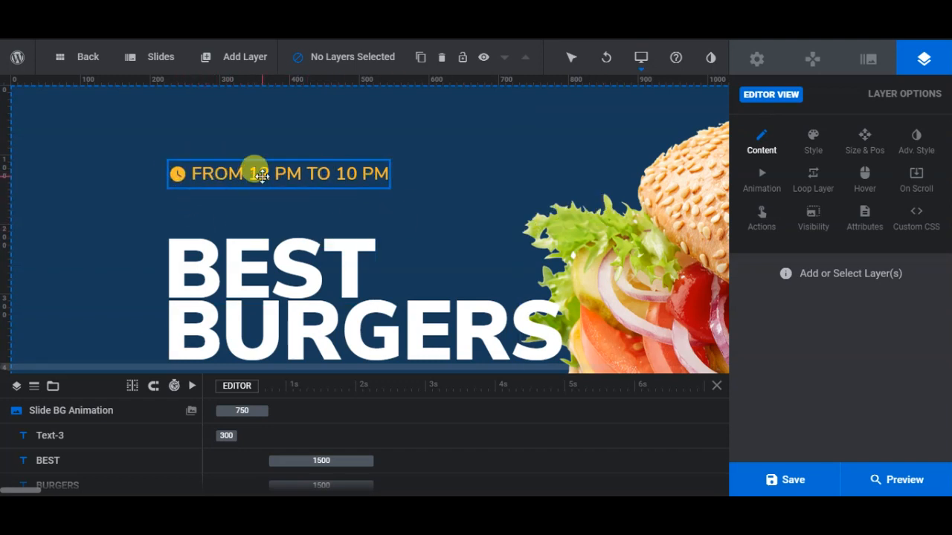
Nudge the opening-hours line slightly left to align with the BEST BURGERS headline and raise it farther above the headline.
{"action": "left_click", "coordinate": [323, 179]}
{"action": "key", "text": "Left"}
{"action": "key", "text": "Left"}
{"action": "key", "text": "Left"}
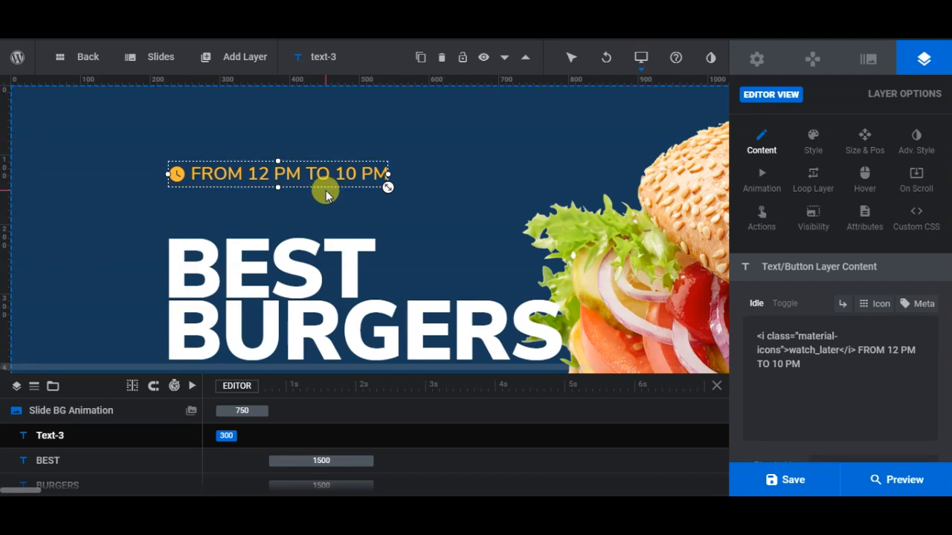
{"action": "key", "text": "Down"}
{"action": "key", "text": "Left"}
{"action": "key", "text": "Down"}
{"action": "key", "text": "Down"}
{"action": "key", "text": "Down"}
{"action": "key", "text": "Down"}
{"action": "key", "text": "Down"}
{"action": "key", "text": "Down"}
{"action": "key", "text": "Down"}
{"action": "key", "text": "Down"}
{"action": "key", "text": "Down"}
{"action": "key", "text": "Down"}
{"action": "key", "text": "Down"}
{"action": "key", "text": "Down"}
{"action": "key", "text": "Down"}
{"action": "key", "text": "Down"}
{"action": "key", "text": "Down"}
{"action": "key", "text": "Down"}
{"action": "key", "text": "Down"}
{"action": "key", "text": "Down"}
{"action": "key", "text": "Down"}
{"action": "key", "text": "Down"}
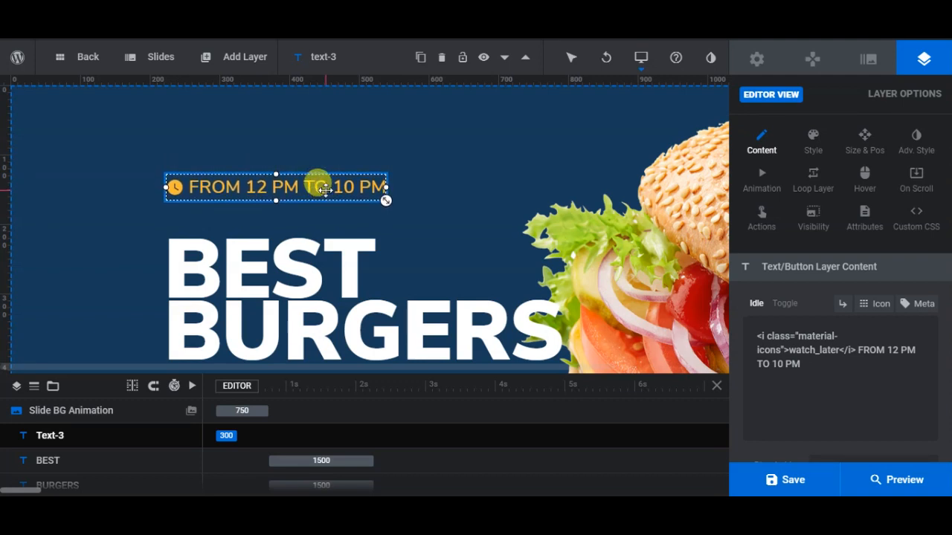
{"action": "key", "text": "Down"}
{"action": "key", "text": "Down"}
{"action": "key", "text": "Down"}
{"action": "key", "text": "Down"}
{"action": "key", "text": "Down"}
{"action": "key", "text": "Down"}
{"action": "key", "text": "Right"}
{"action": "key", "text": "Up"}
{"action": "key", "text": "Up"}
{"action": "key", "text": "Up"}
{"action": "key", "text": "Up"}
{"action": "key", "text": "Up"}
{"action": "key", "text": "Up"}
{"action": "key", "text": "Up"}
{"action": "key", "text": "Up"}
{"action": "key", "text": "Up"}
{"action": "key", "text": "Up"}
{"action": "key", "text": "Up"}
{"action": "key", "text": "Up"}
{"action": "key", "text": "Up"}
{"action": "key", "text": "Up"}
{"action": "key", "text": "Up"}
{"action": "key", "text": "Up"}
{"action": "key", "text": "Up"}
{"action": "key", "text": "Up"}
{"action": "key", "text": "Up"}
{"action": "key", "text": "Up"}
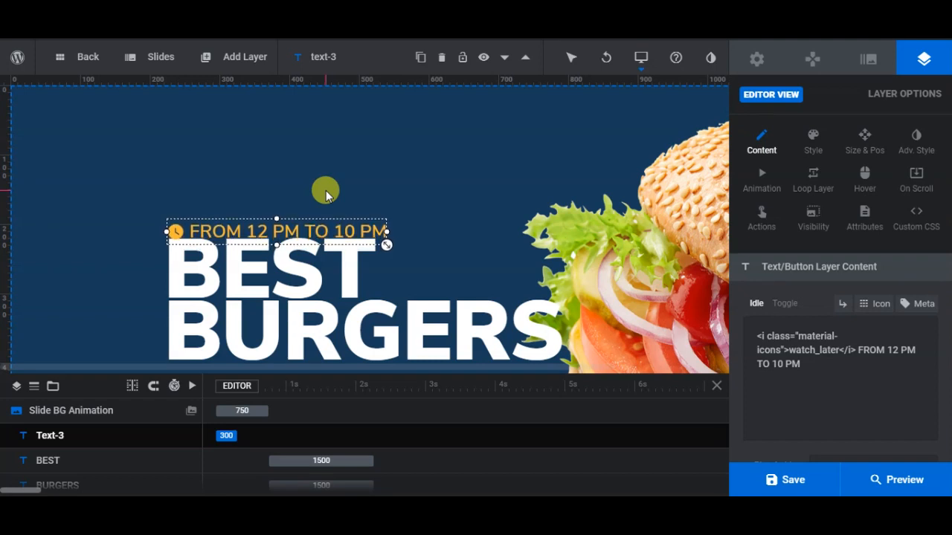
{"action": "key", "text": "Up"}
{"action": "key", "text": "Up"}
{"action": "key", "text": "Up"}
{"action": "key", "text": "Up"}
{"action": "key", "text": "Up"}
{"action": "key", "text": "Up"}
{"action": "key", "text": "Up"}
{"action": "key", "text": "Up"}
{"action": "key", "text": "Up"}
{"action": "key", "text": "Up"}
{"action": "key", "text": "Up"}
{"action": "key", "text": "Up"}
{"action": "key", "text": "Up"}
{"action": "key", "text": "Up"}
{"action": "key", "text": "Up"}
{"action": "key", "text": "Up"}
{"action": "key", "text": "Up"}
{"action": "key", "text": "Up"}
{"action": "key", "text": "Up"}
{"action": "key", "text": "Up"}
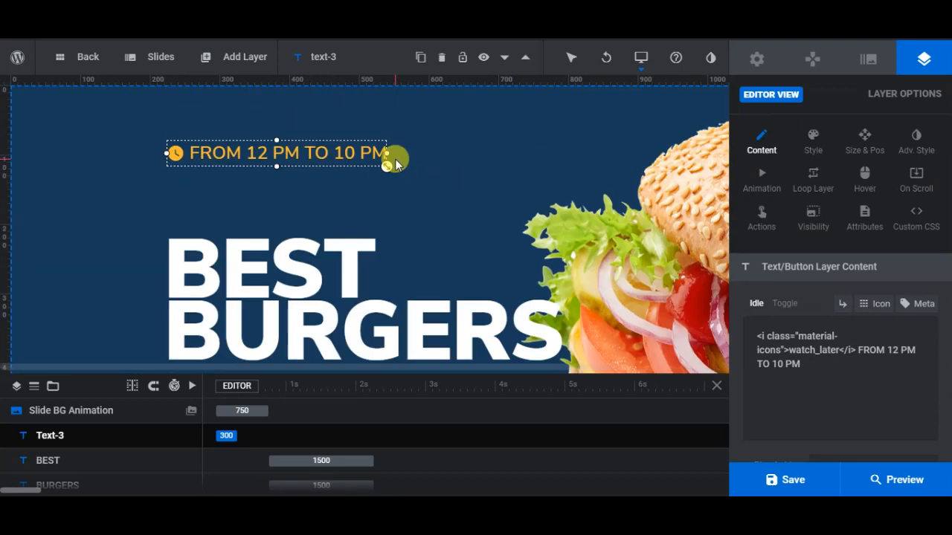
{"action": "key", "text": "Down"}
{"action": "key", "text": "Down"}
{"action": "key", "text": "Down"}
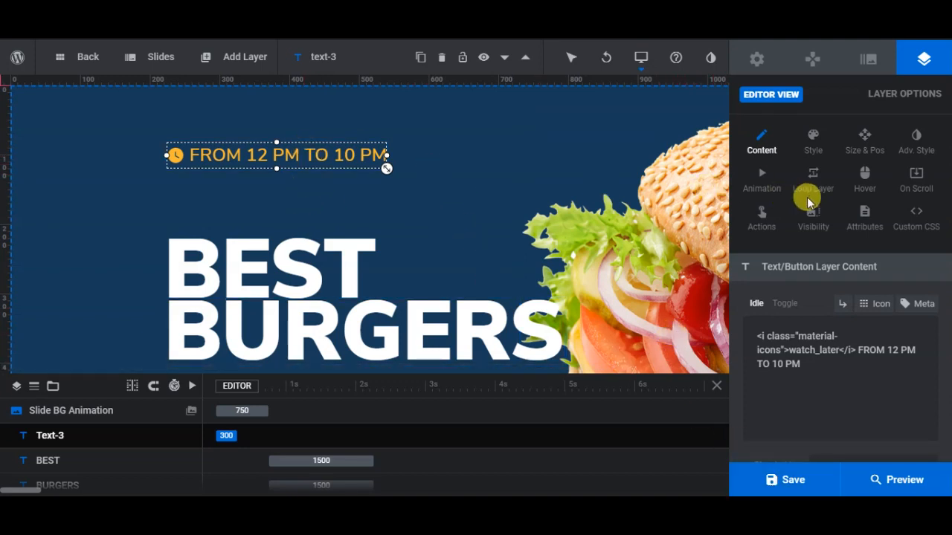
Apply the Slide From Top masked transition as the opening-hours text's IN animation.
{"action": "left_click", "coordinate": [762, 184]}
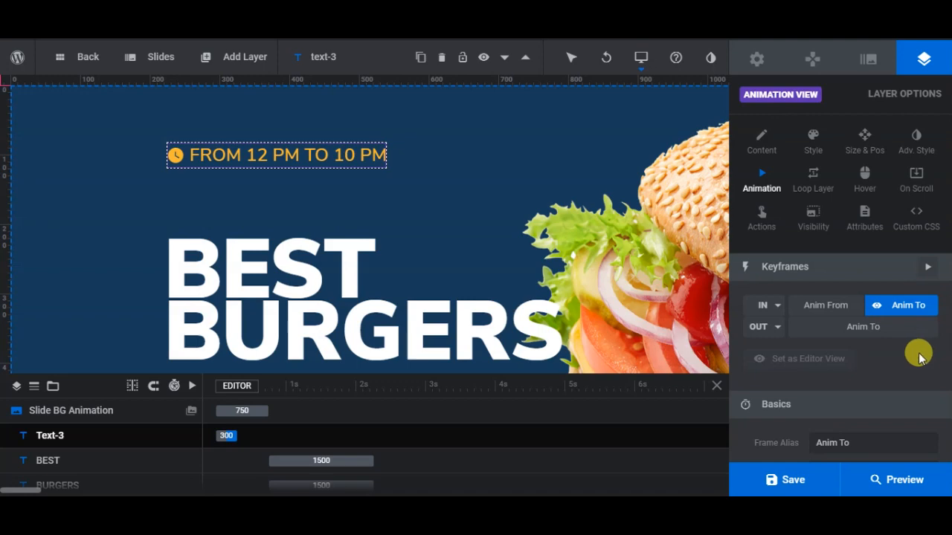
{"action": "left_click", "coordinate": [827, 306]}
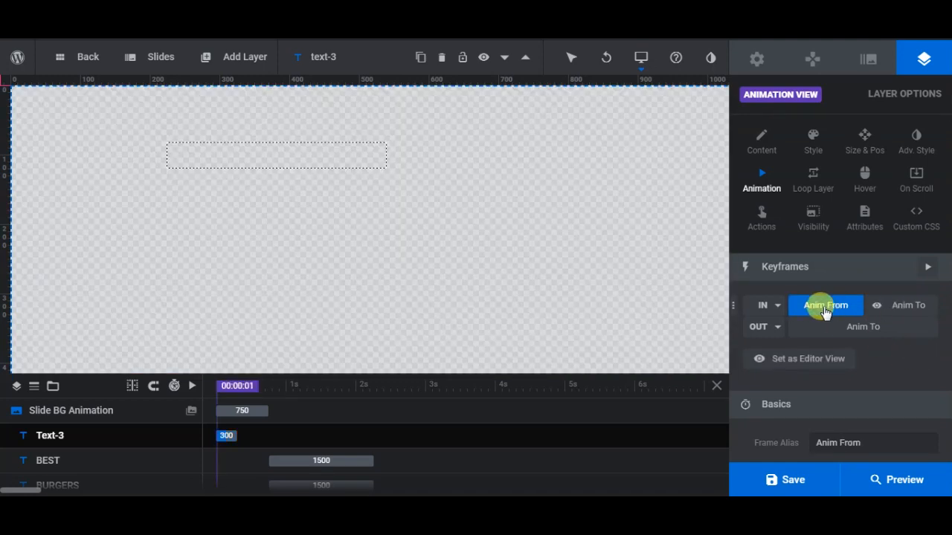
{"action": "left_click", "coordinate": [769, 305]}
{"action": "scroll", "coordinate": [858, 344], "scroll_direction": "down", "scroll_amount": 2}
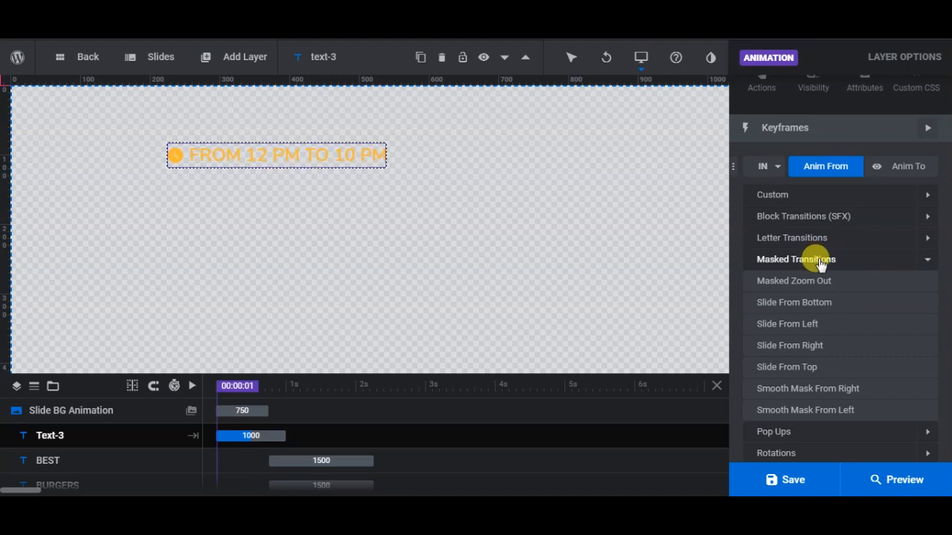
{"action": "left_click", "coordinate": [805, 365]}
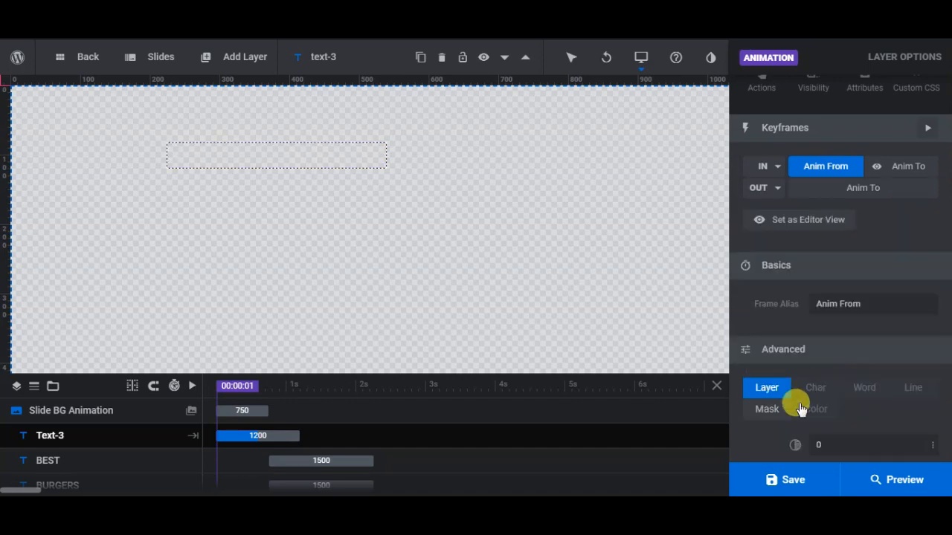
Save the slider and preview the opening-hours line's masked entrance.
{"action": "left_click", "coordinate": [790, 479]}
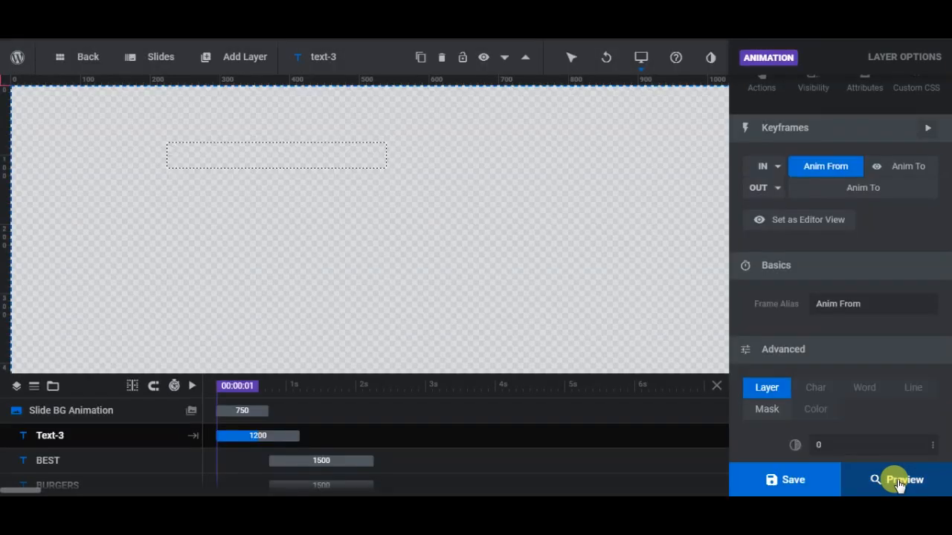
{"action": "left_click", "coordinate": [896, 478]}
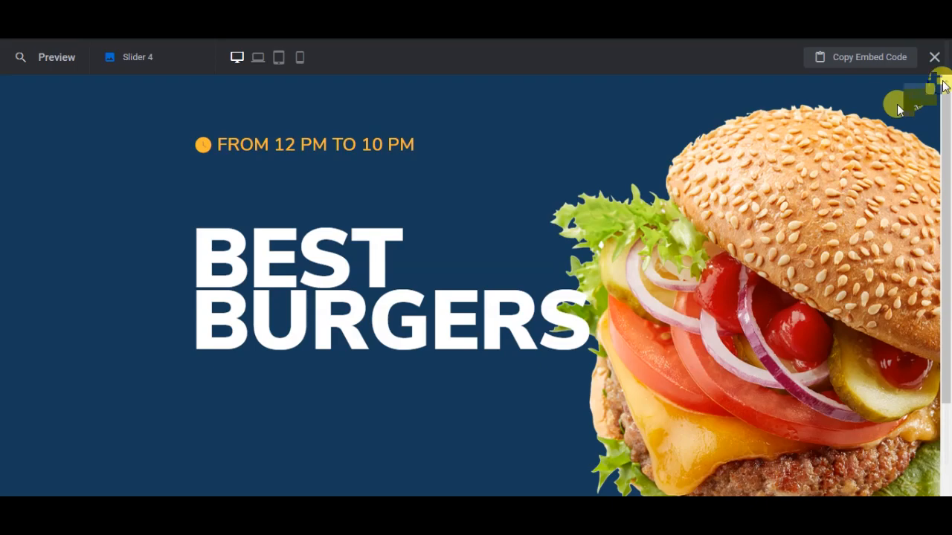
{"action": "left_click", "coordinate": [934, 57]}
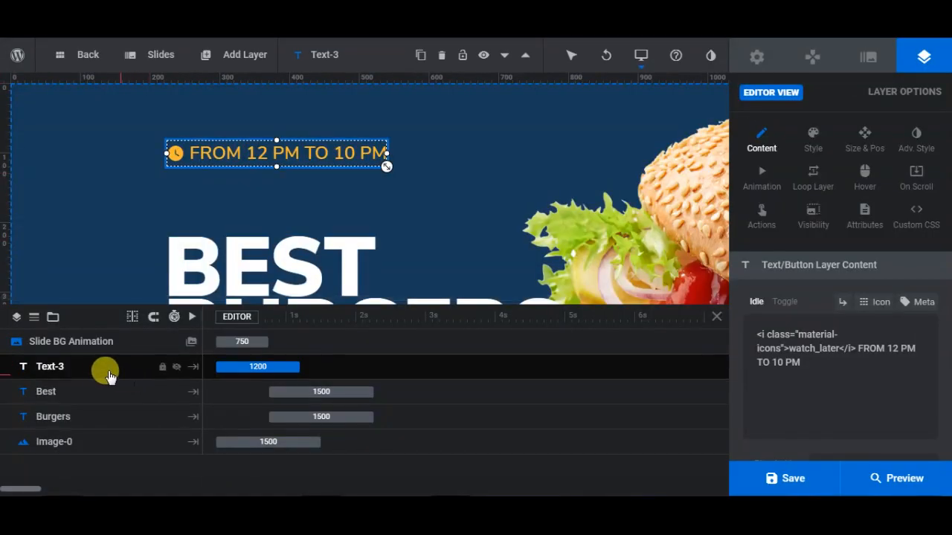
Rename the opening-hours text layer to OPENING-HOURS and move its animation start to 910 ms on the timeline.
{"action": "double_click", "coordinate": [66, 366]}
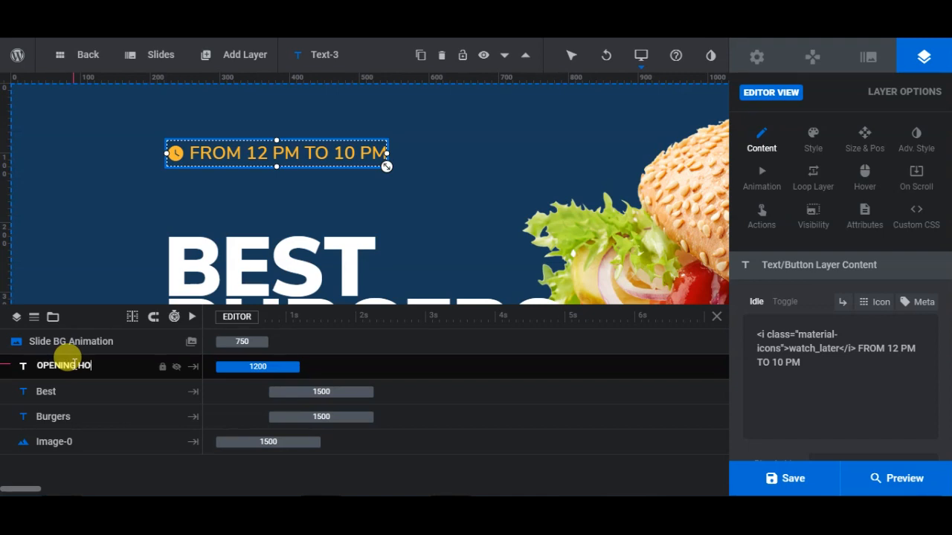
{"action": "key", "text": "Return"}
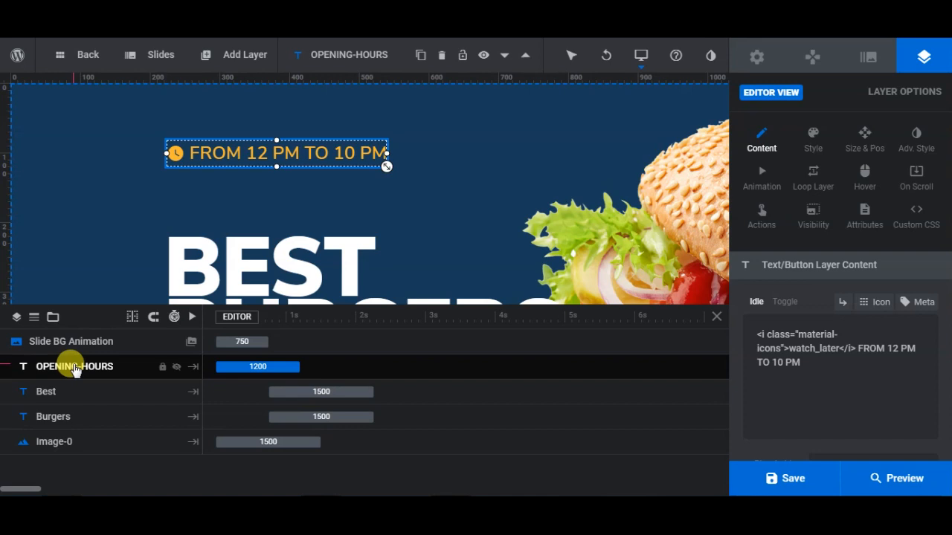
{"action": "left_click_drag", "start_coordinate": [255, 365], "coordinate": [322, 367]}
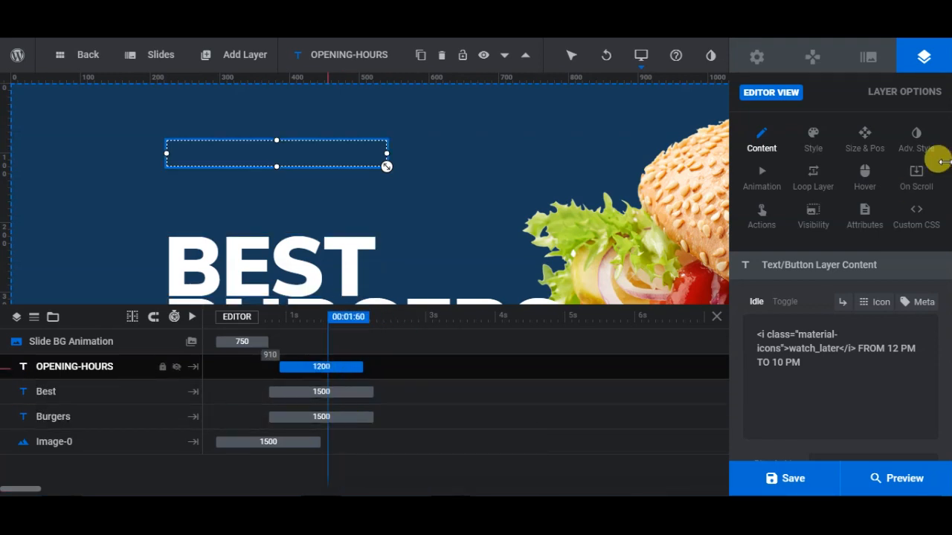
Set the duration of the OPENING-HOURS layer's Anim To keyframe to 1600 ms.
{"action": "left_click", "coordinate": [759, 182]}
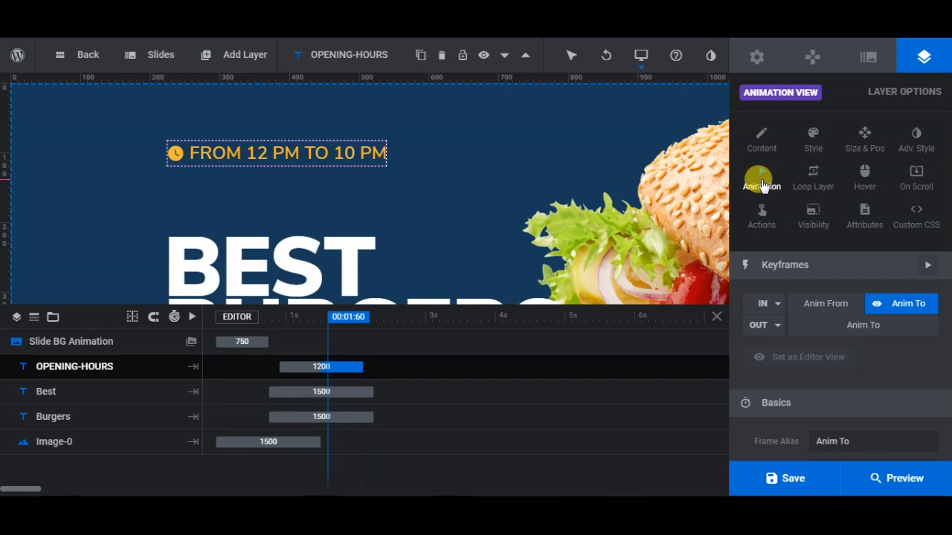
{"action": "scroll", "coordinate": [894, 374], "scroll_direction": "down", "scroll_amount": 3}
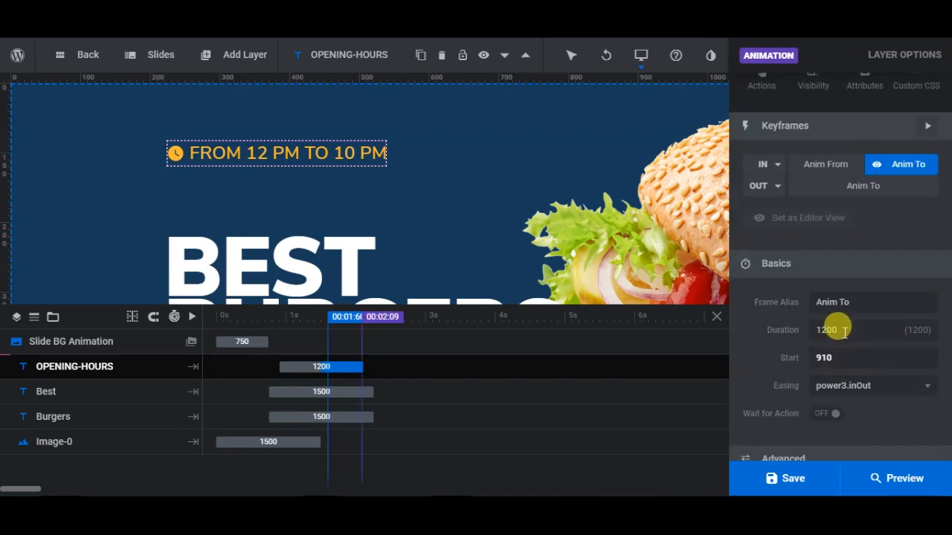
{"action": "left_click_drag", "start_coordinate": [846, 326], "coordinate": [797, 338]}
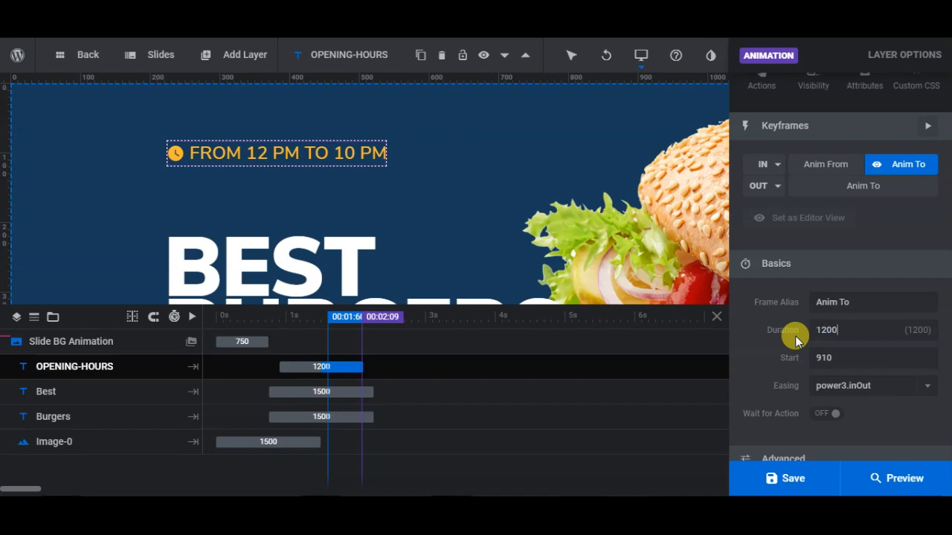
{"action": "left_click_drag", "start_coordinate": [852, 334], "coordinate": [770, 338]}
{"action": "type", "text": "1600"}
{"action": "left_click", "coordinate": [763, 357]}
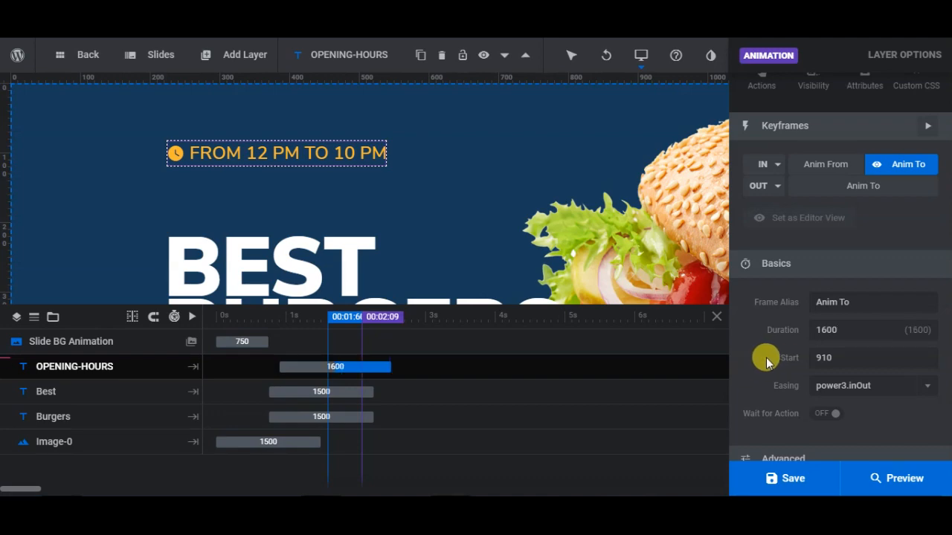
Save the slider and preview the retimed OPENING-HOURS animation.
{"action": "left_click", "coordinate": [769, 481]}
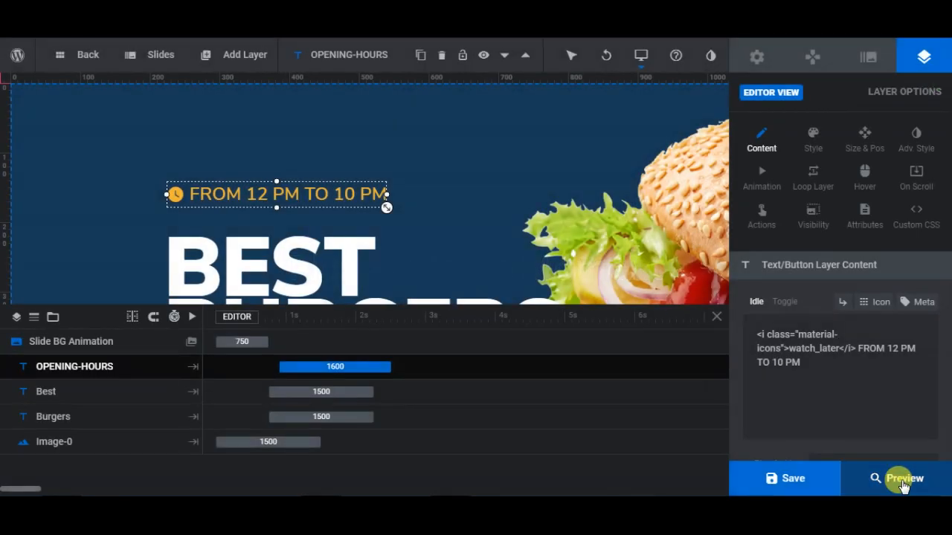
{"action": "left_click", "coordinate": [901, 480]}
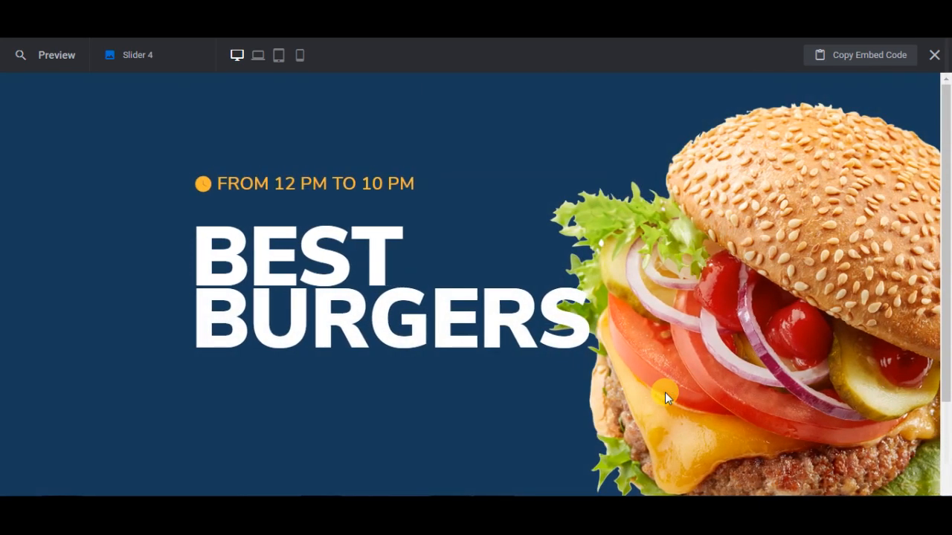
{"action": "left_click", "coordinate": [933, 55]}
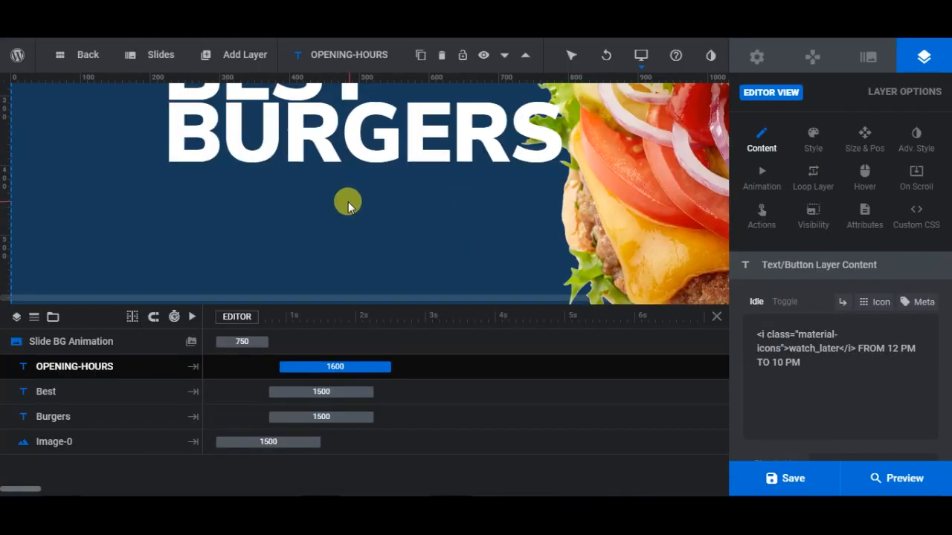
Add a blue rectangular button layer to the slide.
{"action": "mouse_move", "coordinate": [261, 55]}
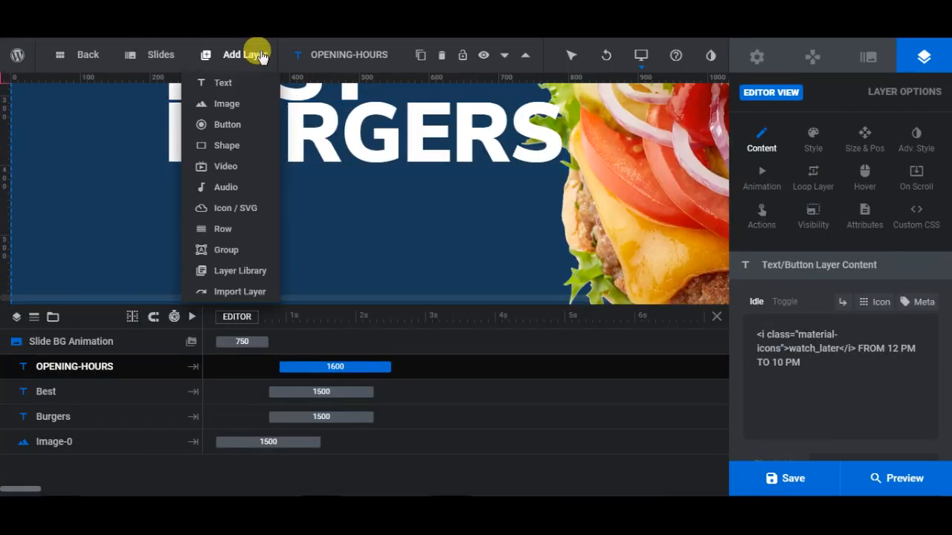
{"action": "left_click", "coordinate": [241, 124]}
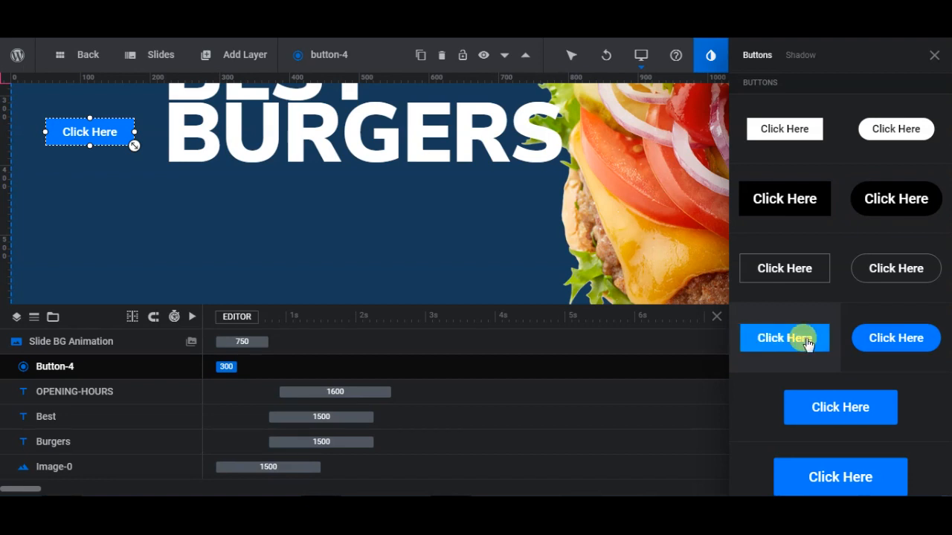
{"action": "left_click", "coordinate": [934, 55]}
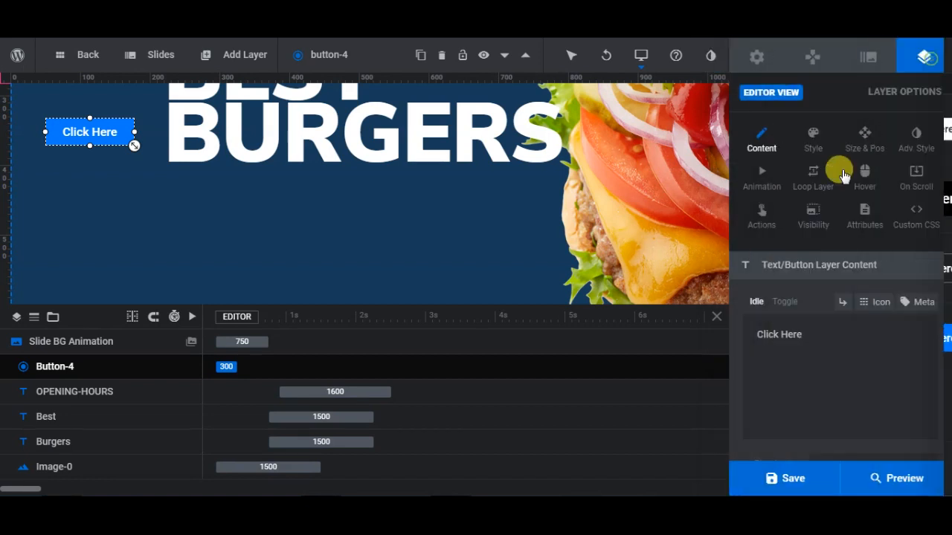
Replace the new button's text with "Order Now".
{"action": "triple_click", "coordinate": [821, 331]}
{"action": "type", "text": "o"}
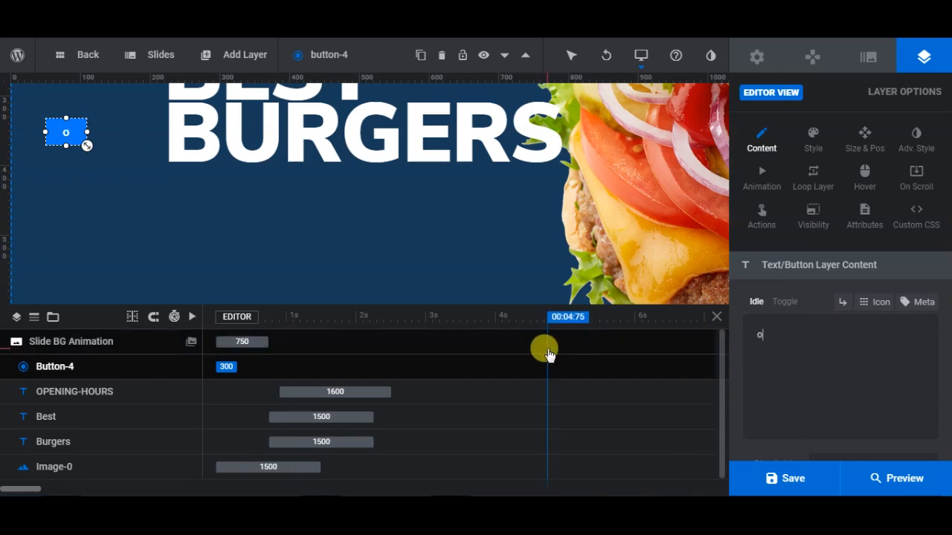
{"action": "key", "text": "BackSpace"}
{"action": "type", "text": "0"}
{"action": "type", "text": "rder N"}
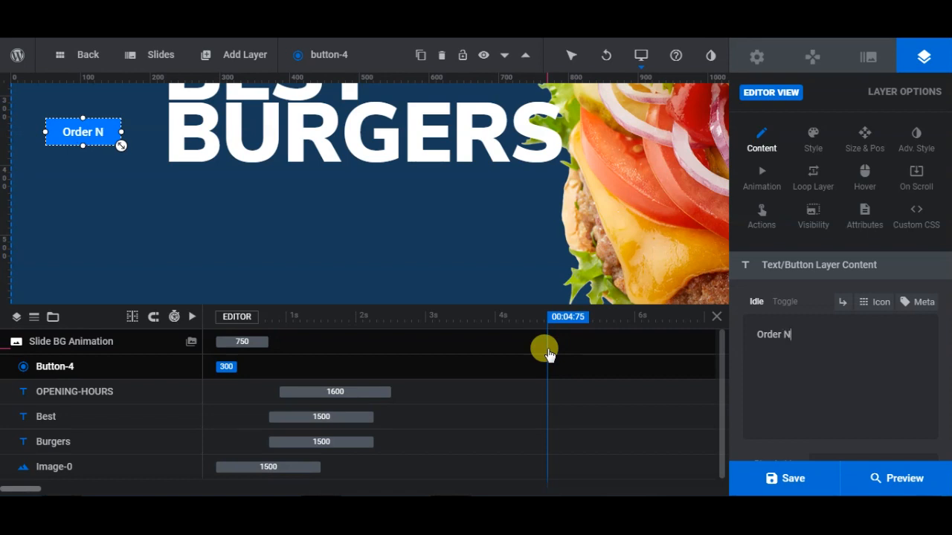
{"action": "type", "text": "ow"}
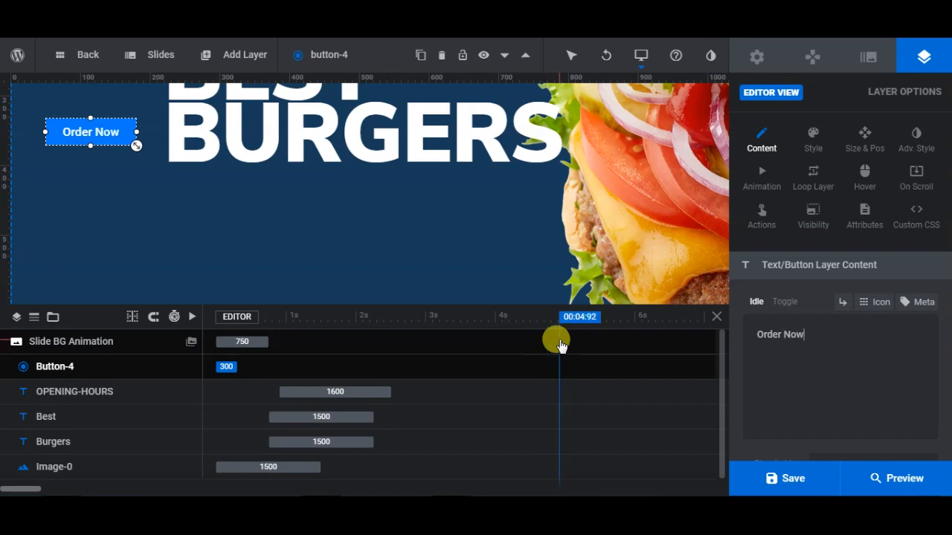
Move the Order Now button below the BURGERS headline, to about X 221 px and Y 465 px.
{"action": "left_click", "coordinate": [865, 148]}
{"action": "left_click_drag", "start_coordinate": [78, 133], "coordinate": [214, 231]}
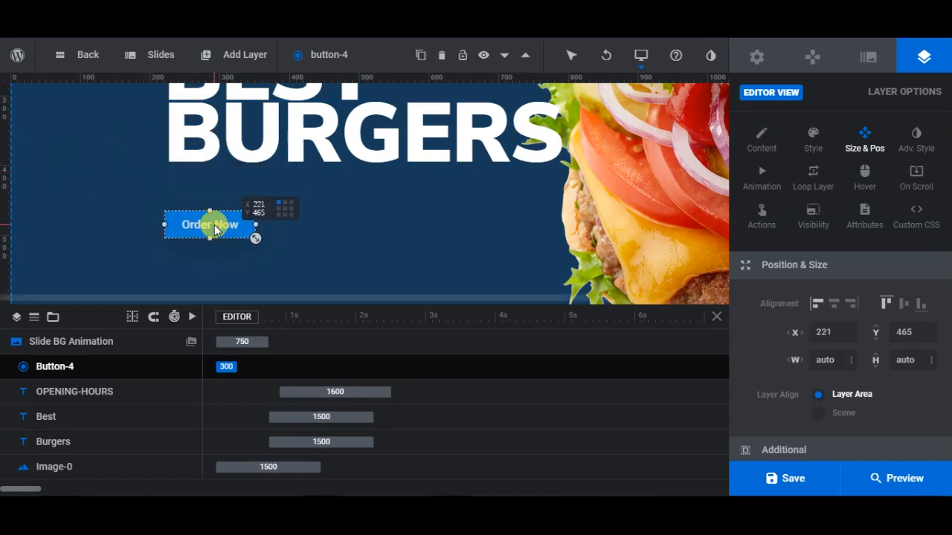
{"action": "scroll", "coordinate": [314, 204], "scroll_direction": "down", "scroll_amount": 1}
{"action": "scroll", "coordinate": [315, 204], "scroll_direction": "up", "scroll_amount": 1}
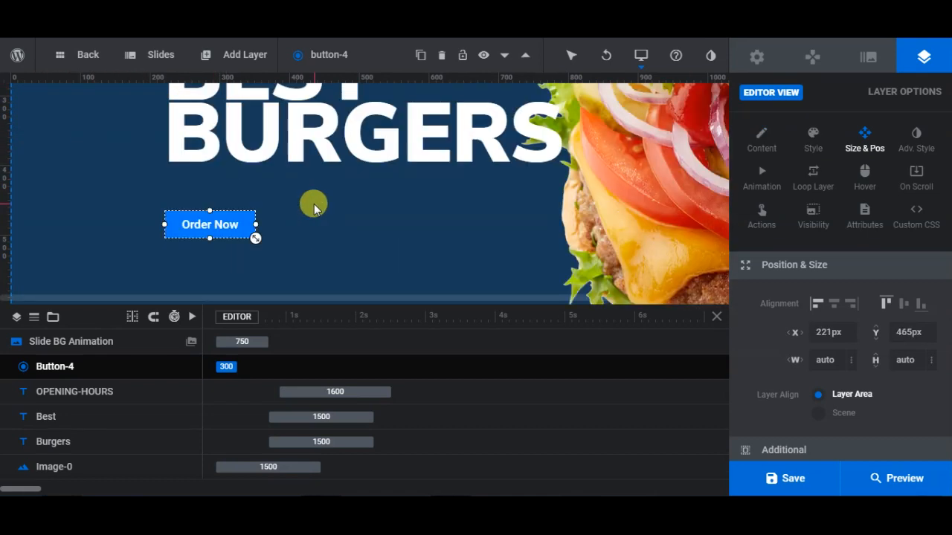
Nudge the button up to just under BURGERS and line up its left edge with the letter B, at X 226 px.
{"action": "key", "text": "Up"}
{"action": "key", "text": "Up"}
{"action": "key", "text": "Up"}
{"action": "key", "text": "Up"}
{"action": "key", "text": "Up"}
{"action": "key", "text": "Up"}
{"action": "key", "text": "Up"}
{"action": "key", "text": "Up"}
{"action": "key", "text": "Up"}
{"action": "key", "text": "Up"}
{"action": "key", "text": "Up"}
{"action": "key", "text": "Up"}
{"action": "key", "text": "Up"}
{"action": "key", "text": "Up"}
{"action": "key", "text": "Up"}
{"action": "key", "text": "Up"}
{"action": "key", "text": "Up"}
{"action": "key", "text": "Up"}
{"action": "key", "text": "Up"}
{"action": "key", "text": "Up"}
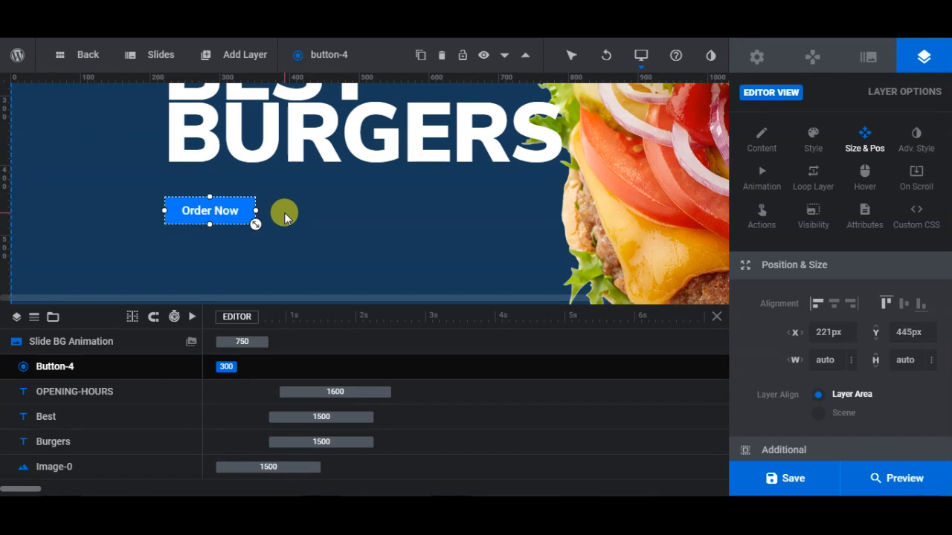
{"action": "key", "text": "Up"}
{"action": "key", "text": "Up"}
{"action": "key", "text": "Up"}
{"action": "key", "text": "Up"}
{"action": "key", "text": "Up"}
{"action": "key", "text": "Up"}
{"action": "key", "text": "Up"}
{"action": "key", "text": "Up"}
{"action": "key", "text": "Up"}
{"action": "key", "text": "Up"}
{"action": "key", "text": "Up"}
{"action": "key", "text": "Up"}
{"action": "key", "text": "Up"}
{"action": "key", "text": "Up"}
{"action": "key", "text": "Up"}
{"action": "key", "text": "Up"}
{"action": "key", "text": "Up"}
{"action": "key", "text": "Up"}
{"action": "key", "text": "Up"}
{"action": "key", "text": "Up"}
{"action": "key", "text": "Right"}
{"action": "key", "text": "Right"}
{"action": "key", "text": "Right"}
{"action": "key", "text": "Right"}
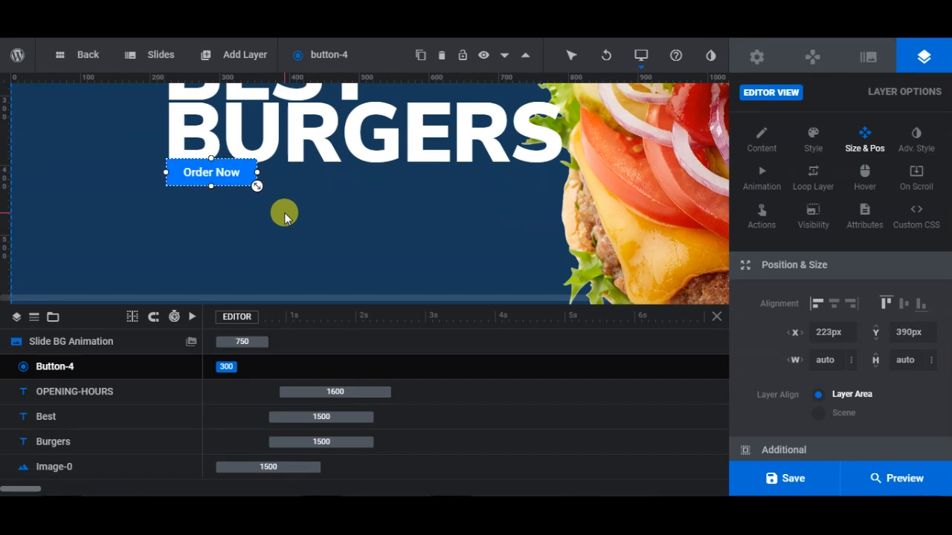
{"action": "key", "text": "Down"}
{"action": "key", "text": "Down"}
{"action": "key", "text": "Down"}
{"action": "key", "text": "Down"}
{"action": "key", "text": "Down"}
{"action": "key", "text": "Down"}
{"action": "key", "text": "Down"}
{"action": "key", "text": "Down"}
{"action": "key", "text": "Down"}
{"action": "key", "text": "Down"}
{"action": "key", "text": "Down"}
{"action": "key", "text": "Down"}
{"action": "key", "text": "Down"}
{"action": "key", "text": "Down"}
{"action": "key", "text": "Down"}
{"action": "key", "text": "Down"}
{"action": "key", "text": "Down"}
{"action": "key", "text": "Down"}
{"action": "key", "text": "Down"}
{"action": "key", "text": "Down"}
{"action": "key", "text": "Right"}
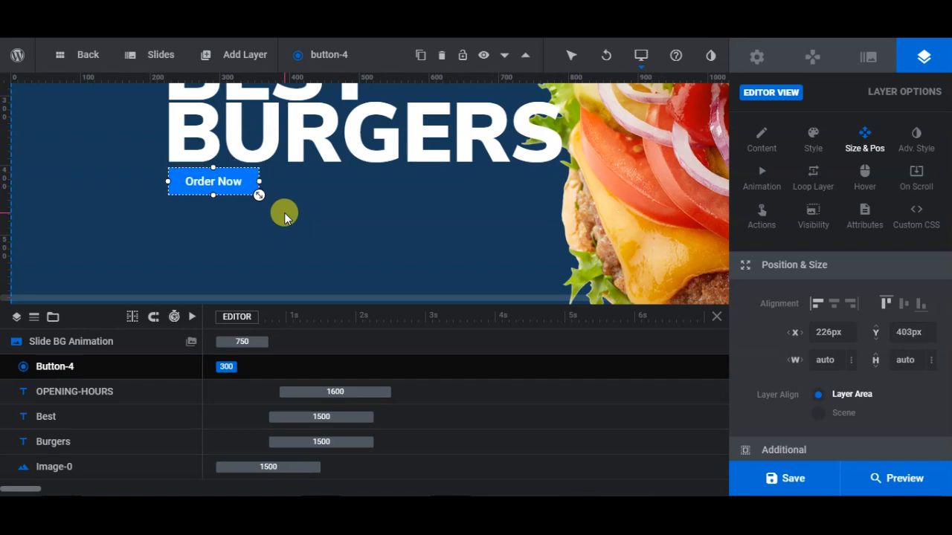
Nudge the Order Now button down to leave a gap below the headline, at Y 481 px.
{"action": "key", "text": "Down"}
{"action": "key", "text": "Down"}
{"action": "key", "text": "Down"}
{"action": "key", "text": "Down"}
{"action": "key", "text": "Down"}
{"action": "key", "text": "Down"}
{"action": "key", "text": "Down"}
{"action": "key", "text": "Down"}
{"action": "key", "text": "Down"}
{"action": "key", "text": "Down"}
{"action": "key", "text": "Down"}
{"action": "key", "text": "Down"}
{"action": "key", "text": "Down"}
{"action": "key", "text": "Down"}
{"action": "key", "text": "Down"}
{"action": "key", "text": "Down"}
{"action": "key", "text": "Down"}
{"action": "key", "text": "Down"}
{"action": "key", "text": "Down"}
{"action": "key", "text": "Down"}
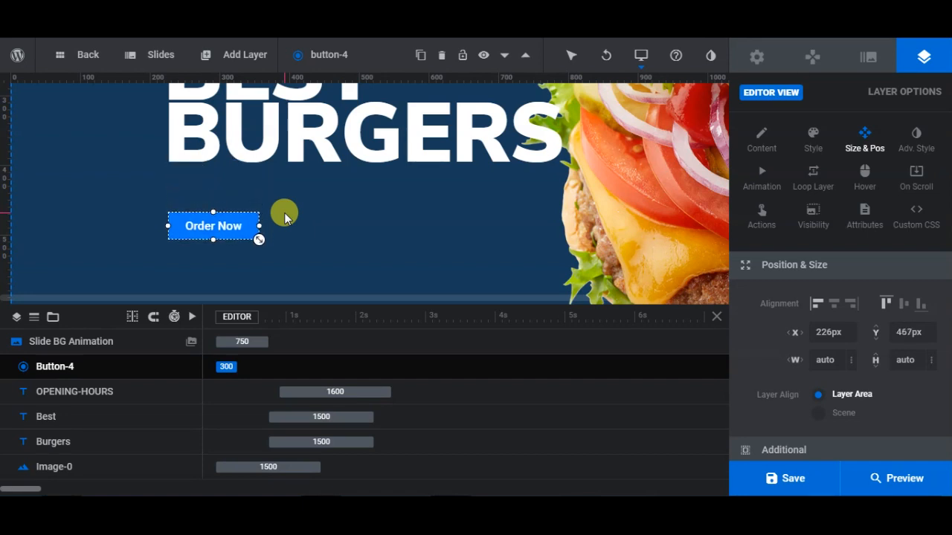
{"action": "key", "text": "Down"}
{"action": "key", "text": "Down"}
{"action": "key", "text": "Down"}
{"action": "key", "text": "Down"}
{"action": "key", "text": "Down"}
{"action": "key", "text": "Down"}
{"action": "key", "text": "Down"}
{"action": "key", "text": "Down"}
{"action": "key", "text": "Down"}
{"action": "key", "text": "Down"}
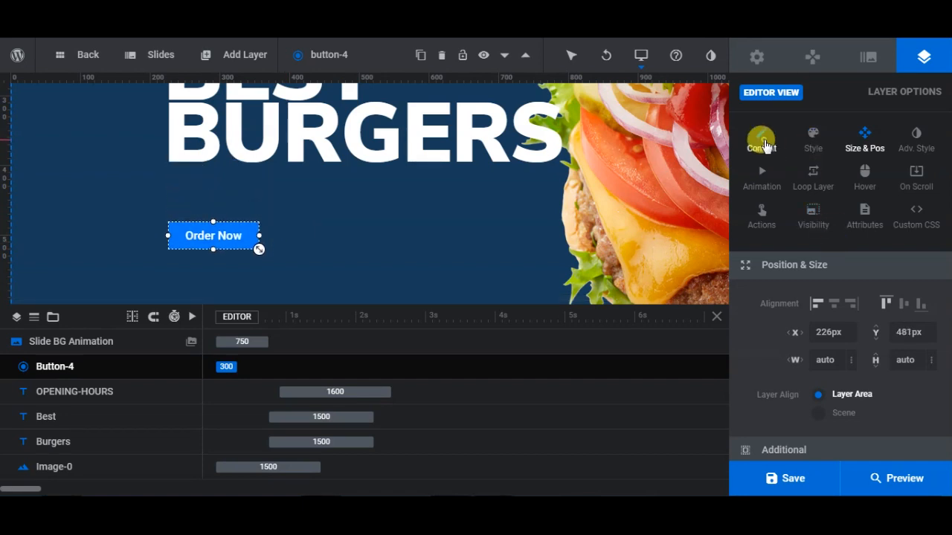
Append "&nbsp" after "Order Now" in the button layer's text content.
{"action": "left_click", "coordinate": [760, 142]}
{"action": "left_click", "coordinate": [821, 332]}
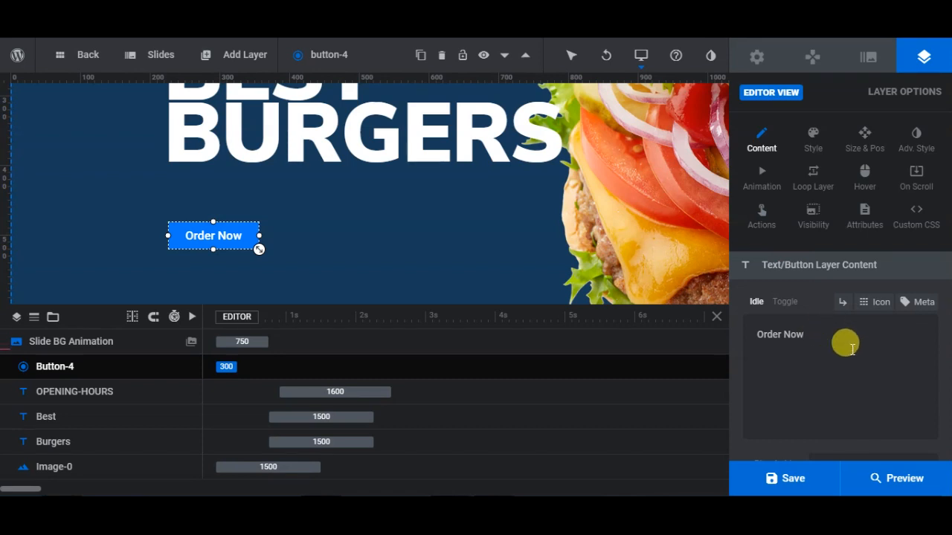
{"action": "type", "text": "&nbsp"}
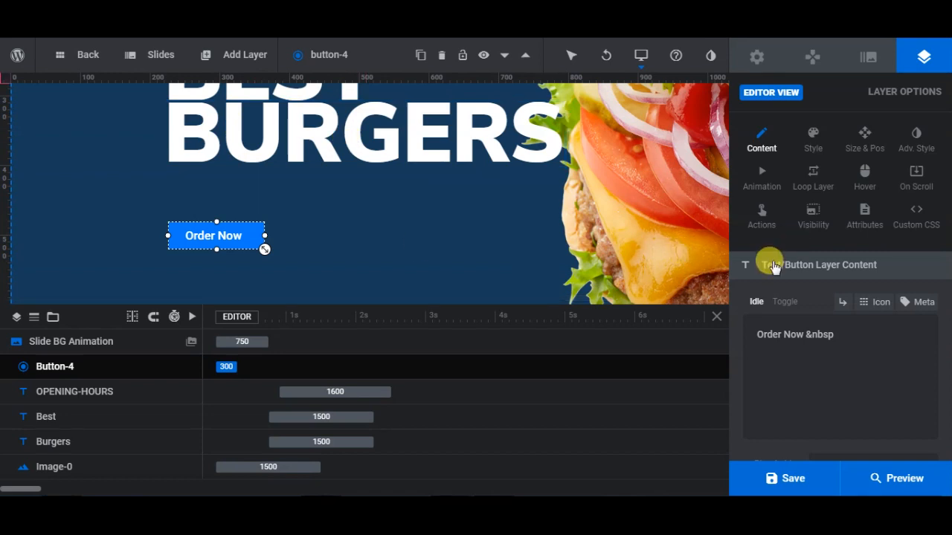
Add an icon layer using the Navigate Next font icon from the icon library.
{"action": "mouse_move", "coordinate": [190, 56]}
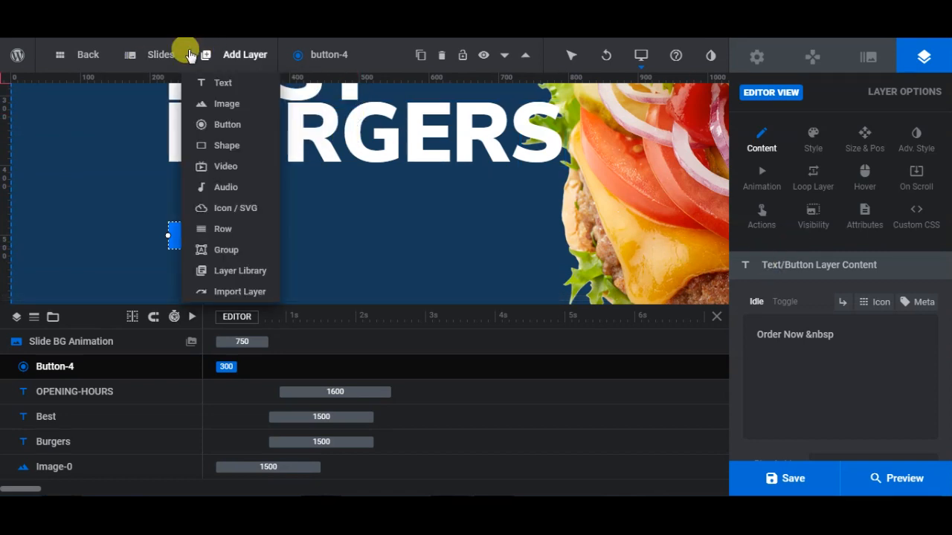
{"action": "left_click", "coordinate": [228, 210]}
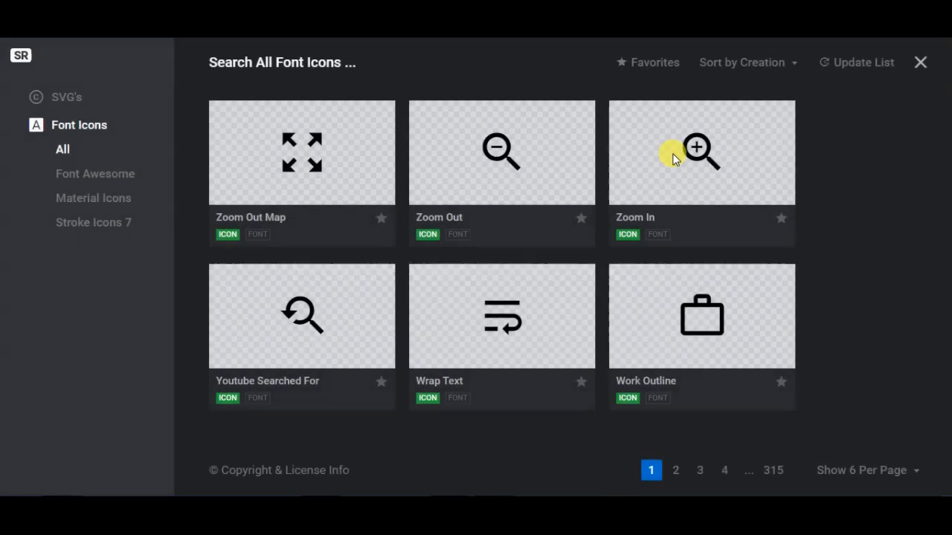
{"action": "mouse_move", "coordinate": [655, 197]}
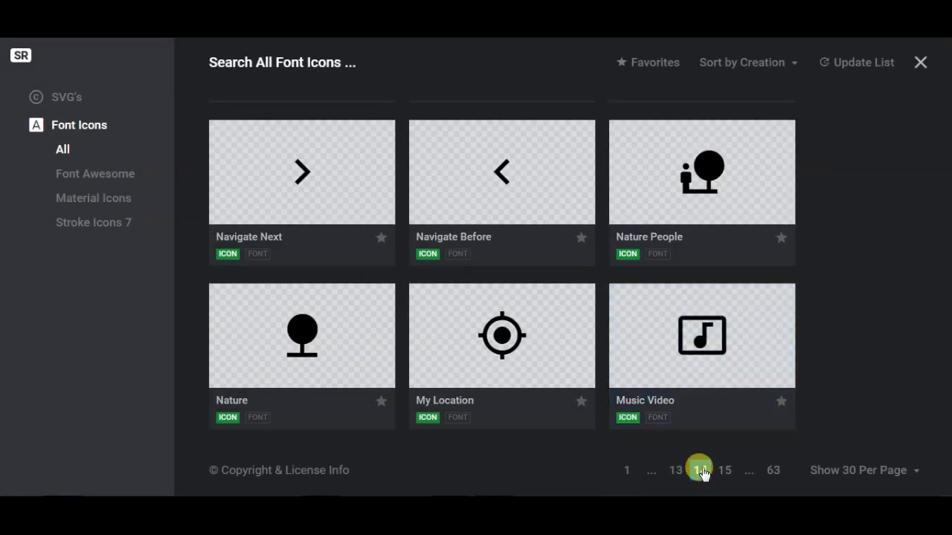
{"action": "mouse_move", "coordinate": [301, 174]}
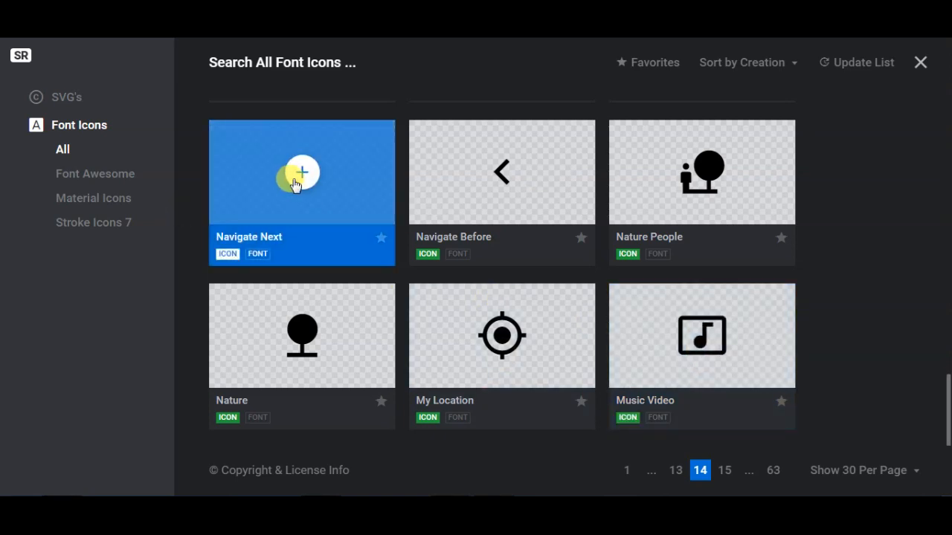
{"action": "left_click", "coordinate": [301, 175]}
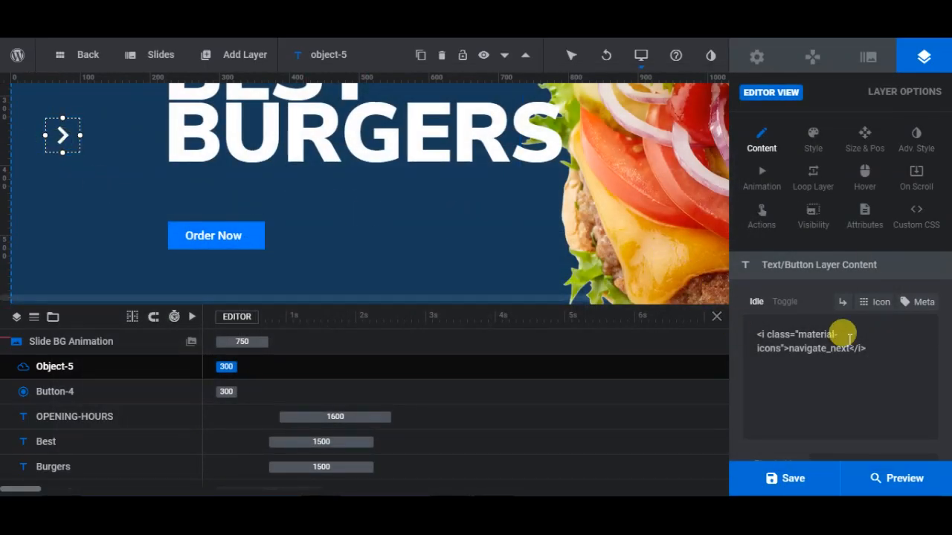
Copy the navigate_next icon code from the new icon layer's content and clear that content.
{"action": "left_click_drag", "start_coordinate": [872, 350], "coordinate": [748, 338]}
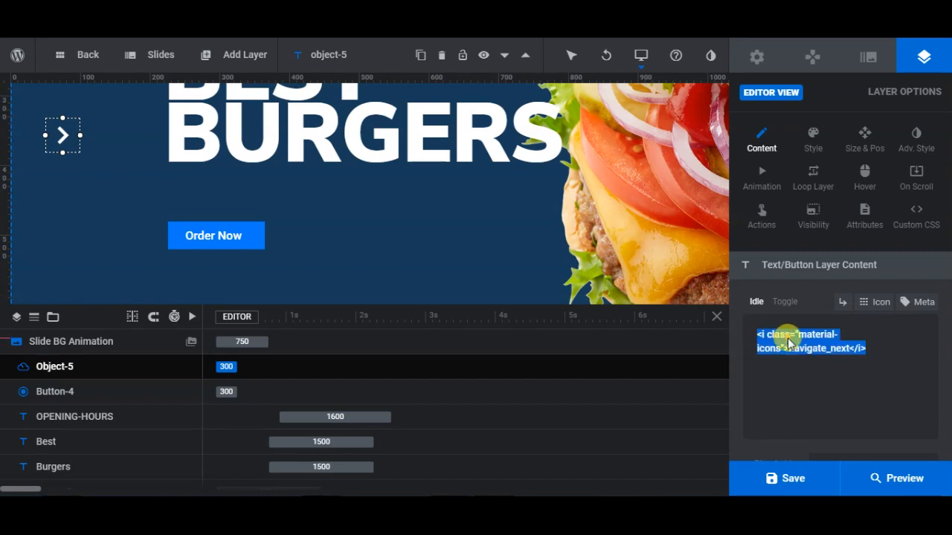
{"action": "right_click", "coordinate": [786, 337]}
{"action": "left_click", "coordinate": [695, 125]}
{"action": "key", "text": "BackSpace"}
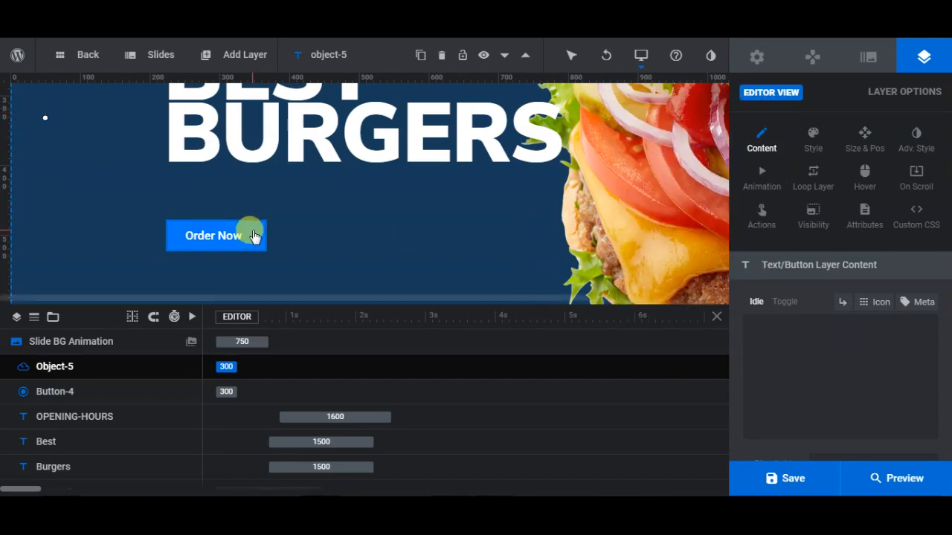
Paste the navigate_next icon code in front of "Order Now" in the button layer's text.
{"action": "left_click", "coordinate": [238, 230]}
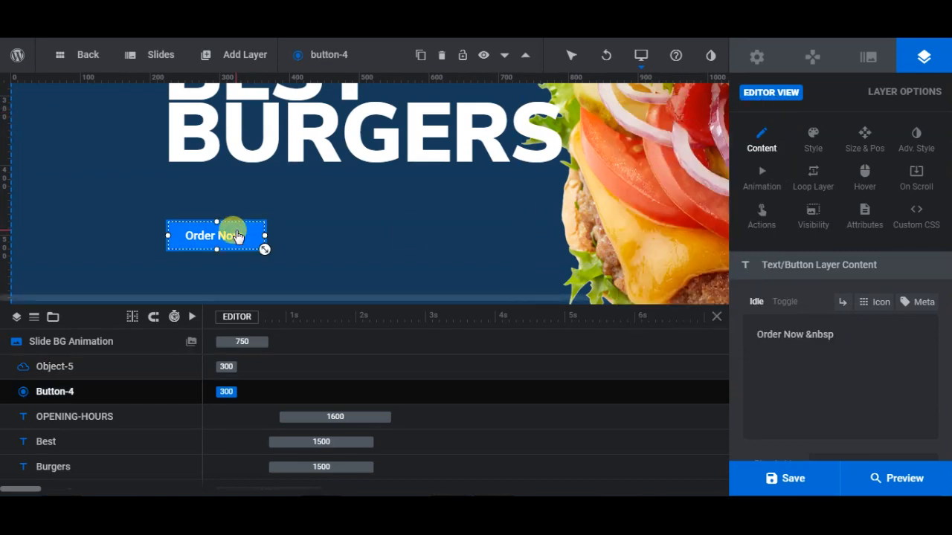
{"action": "left_click", "coordinate": [750, 334]}
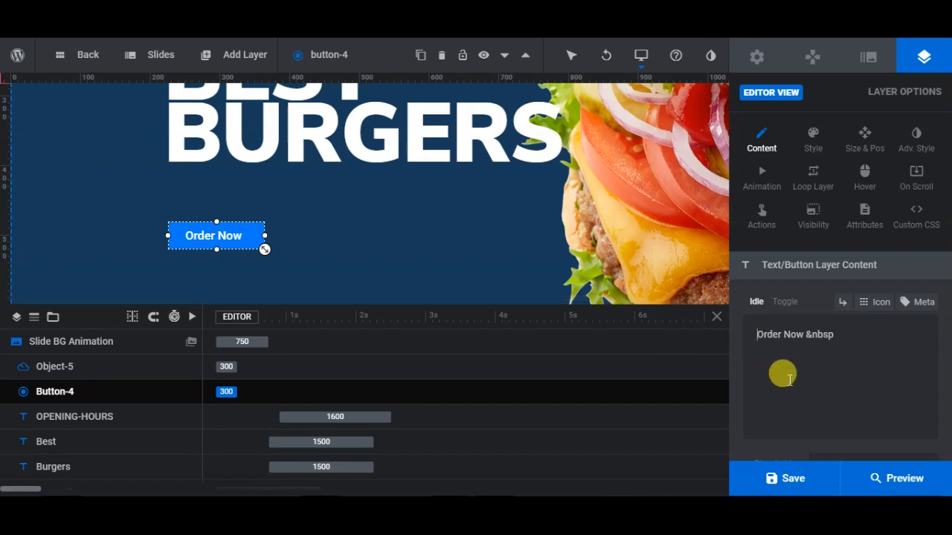
{"action": "key", "text": "ctrl+v"}
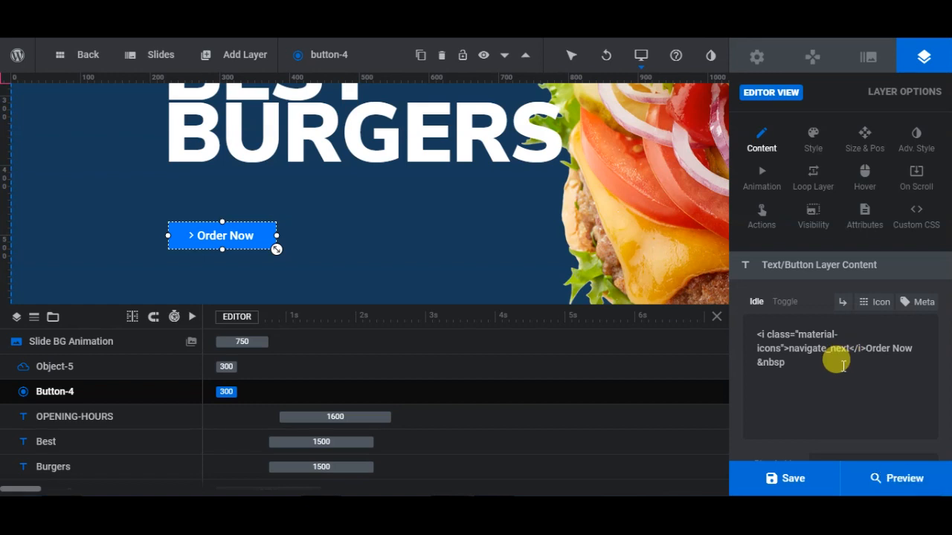
Move the icon code to the end of the button text, after "Order Now &nbsp".
{"action": "key", "text": "ctrl+shift+Up"}
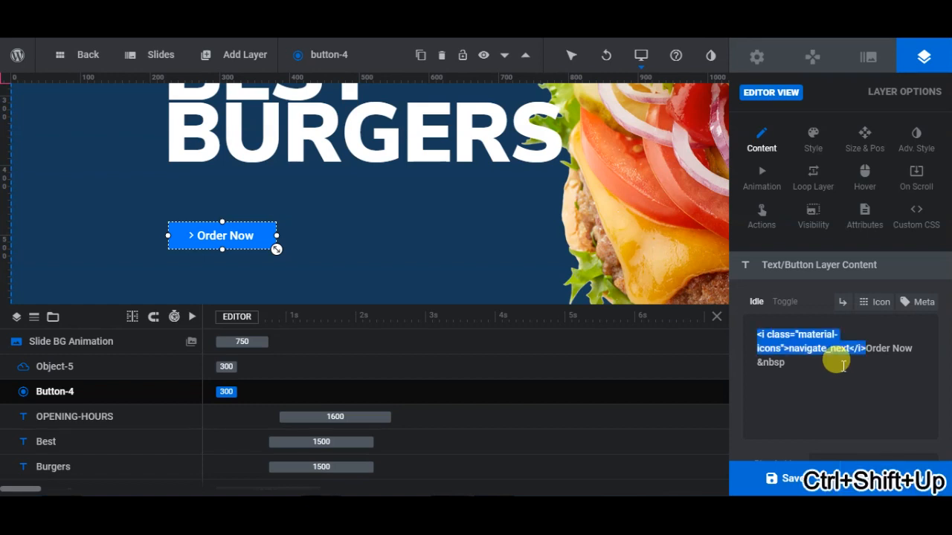
{"action": "key", "text": "ctrl+x"}
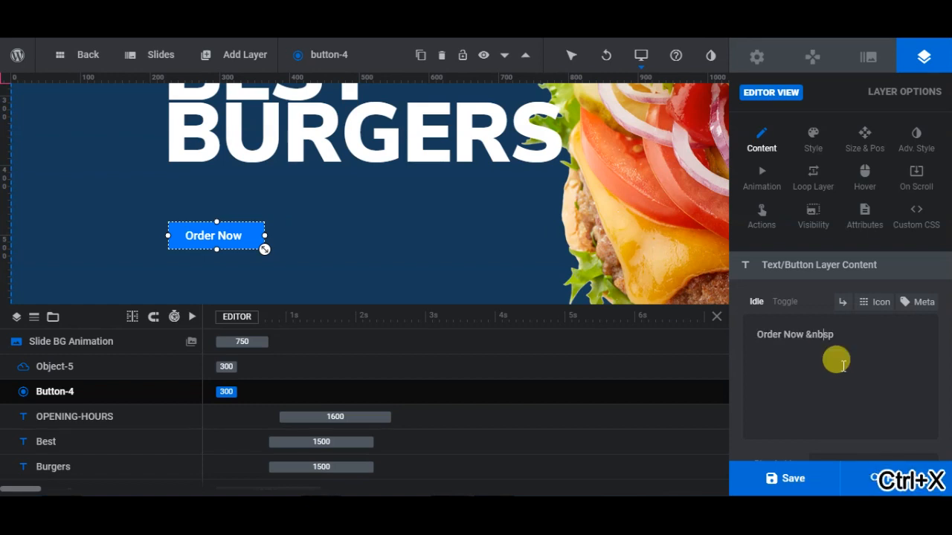
{"action": "key", "text": "ctrl+v"}
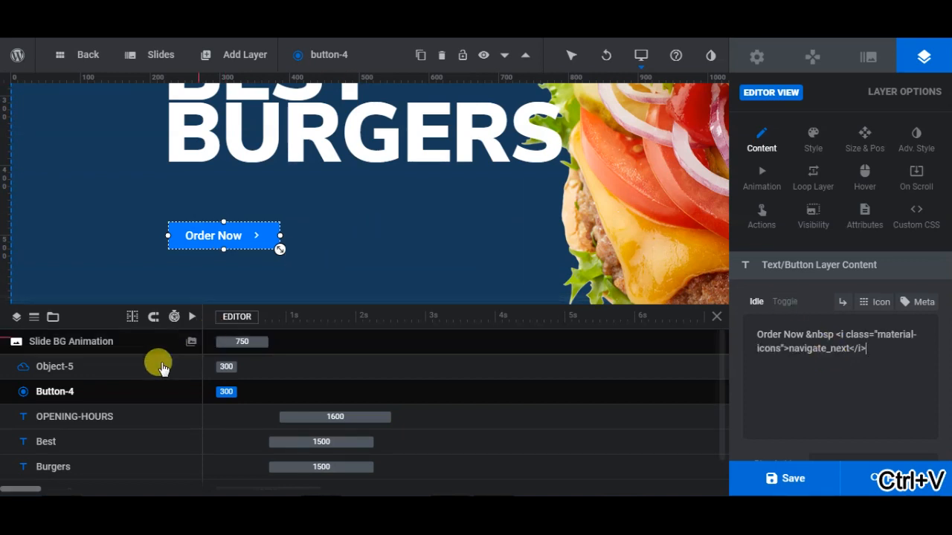
Delete the emptied icon layer Object-5 from the slide.
{"action": "left_click", "coordinate": [94, 370]}
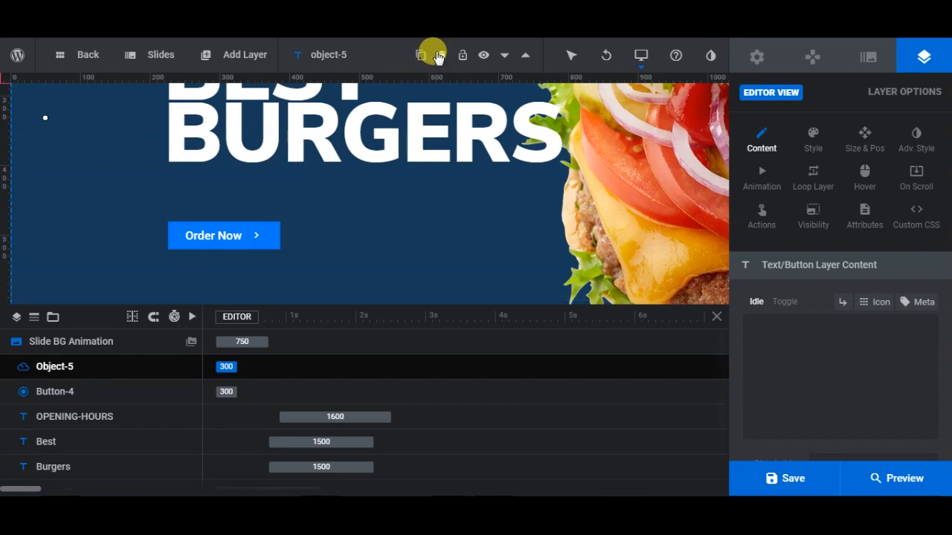
{"action": "left_click", "coordinate": [437, 57]}
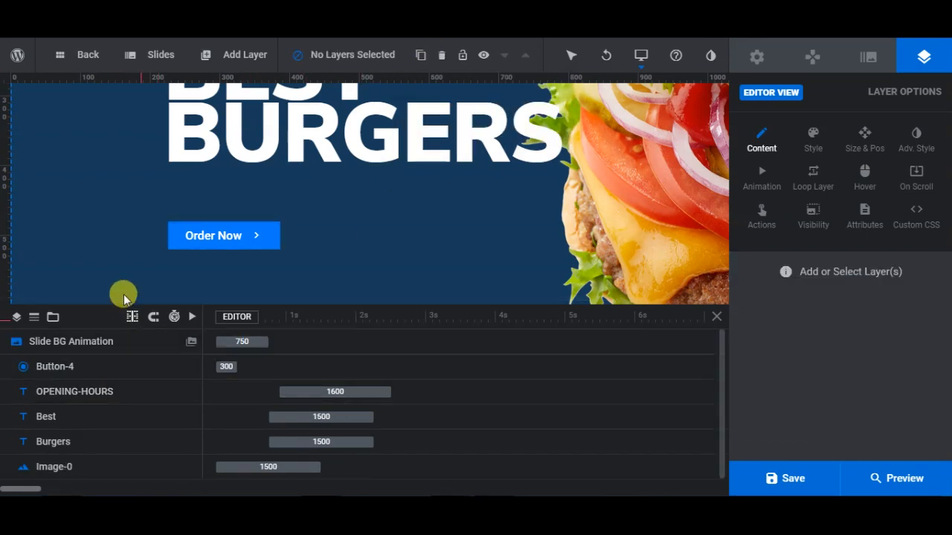
Set the Order Now button's font size to 18 px and line height to 60 px.
{"action": "left_click", "coordinate": [114, 369]}
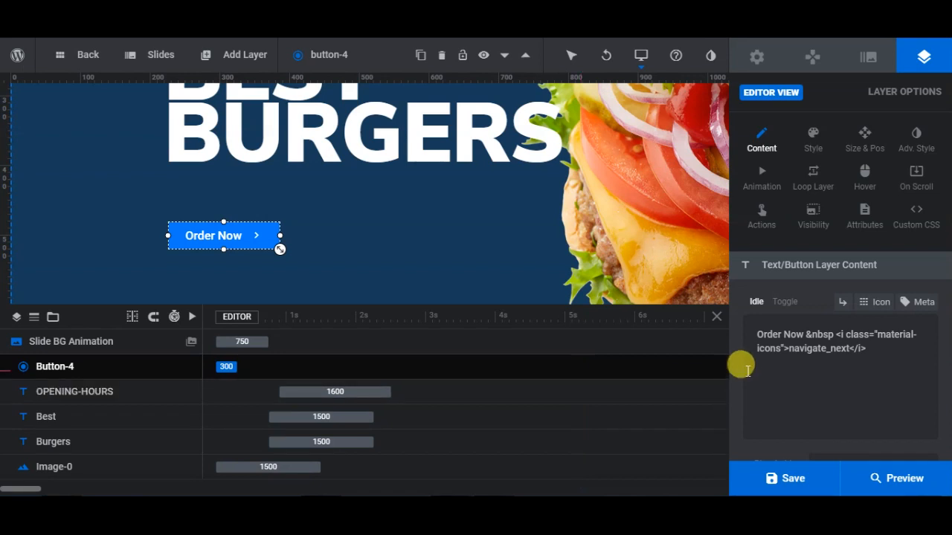
{"action": "left_click", "coordinate": [814, 141]}
{"action": "left_click", "coordinate": [829, 302]}
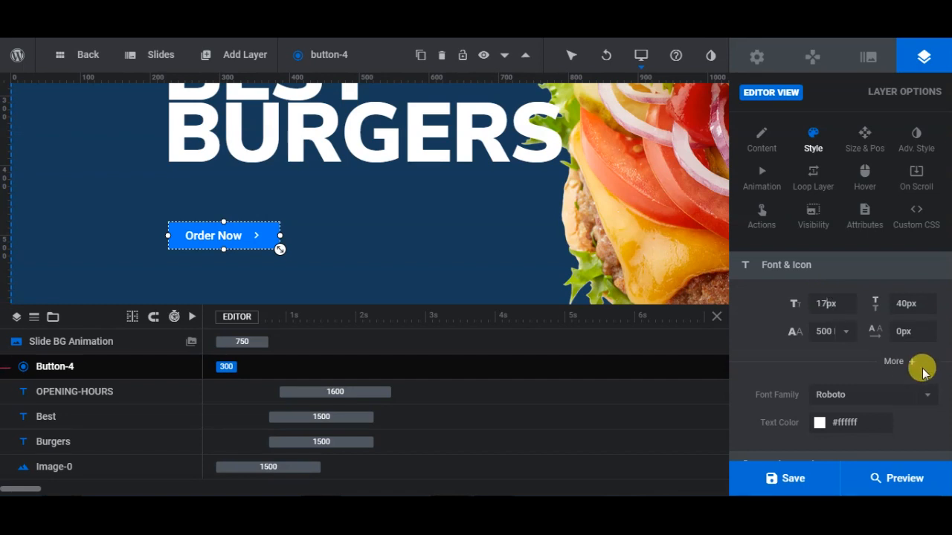
{"action": "type", "text": "18"}
{"action": "left_click", "coordinate": [906, 303]}
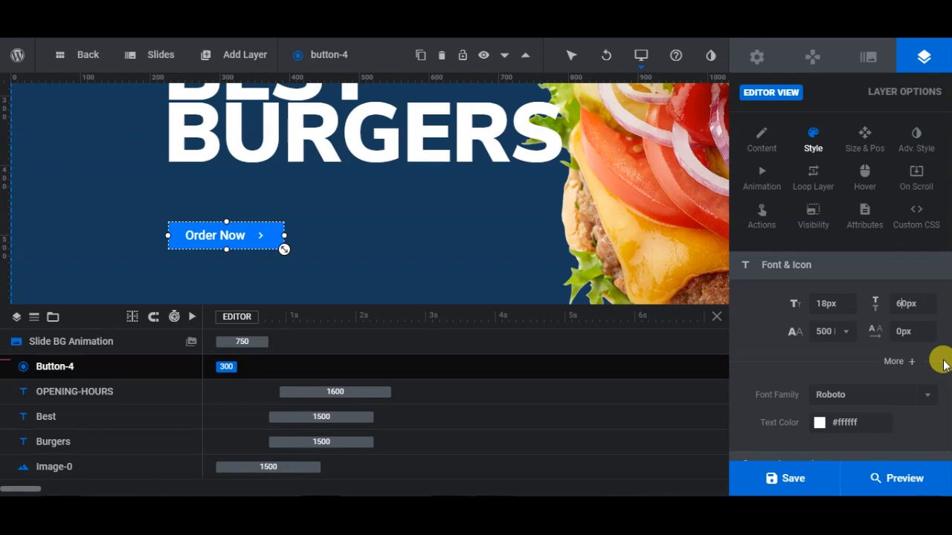
{"action": "left_click", "coordinate": [845, 337]}
{"action": "left_click", "coordinate": [765, 363]}
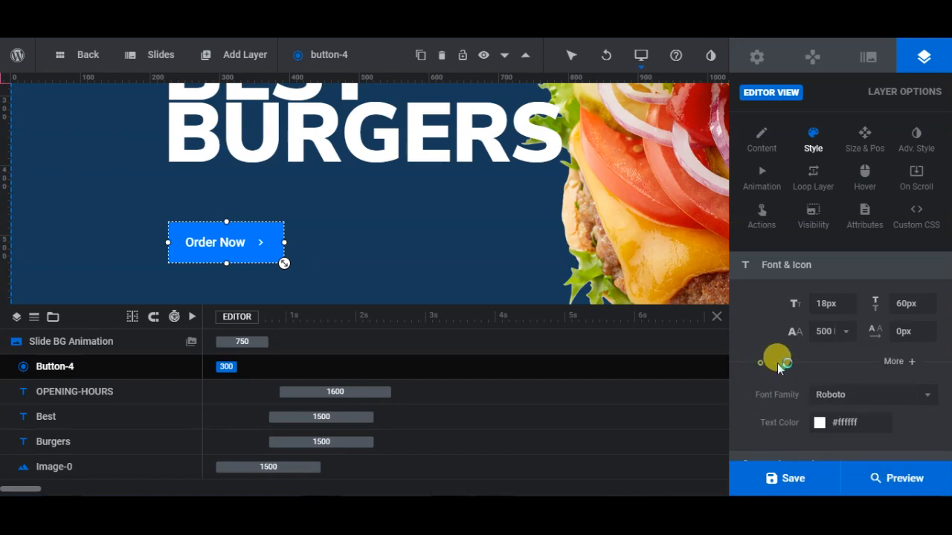
Set the button text's font family to Open Sans and its weight to 600 Semi-Bold.
{"action": "scroll", "coordinate": [818, 355], "scroll_direction": "down", "scroll_amount": 2}
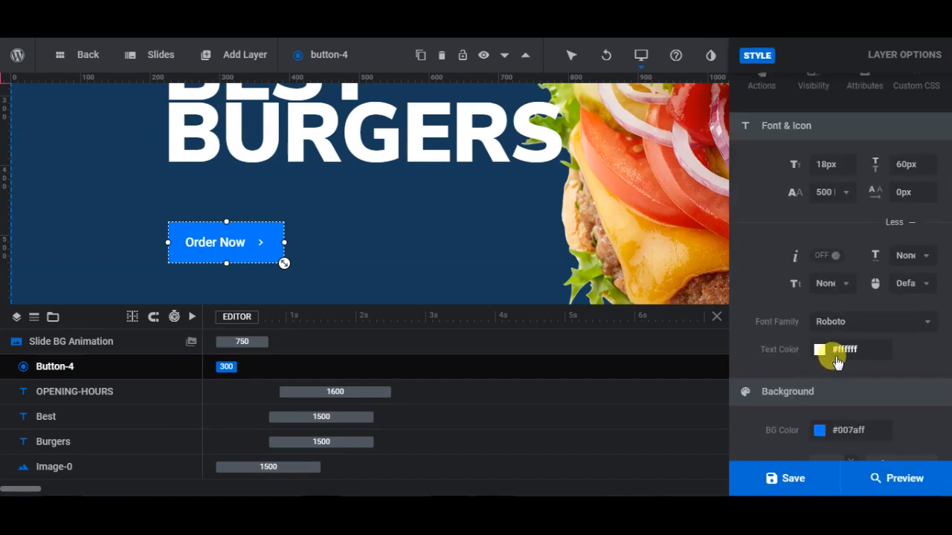
{"action": "left_click", "coordinate": [877, 328]}
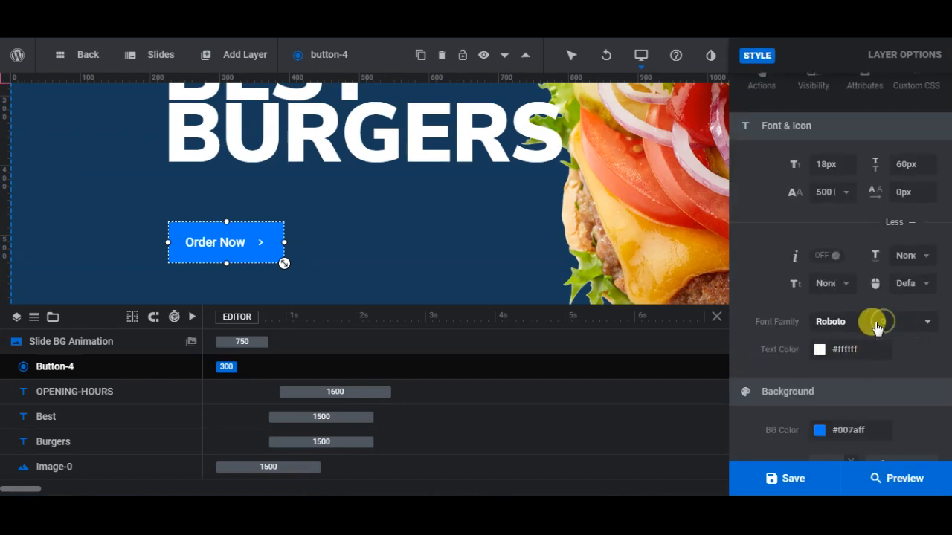
{"action": "type", "text": "ope"}
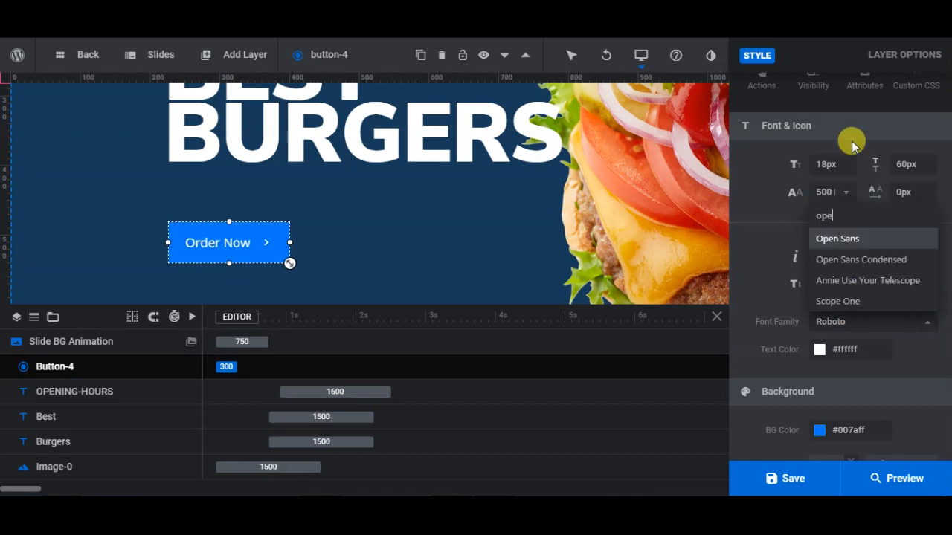
{"action": "type", "text": "n"}
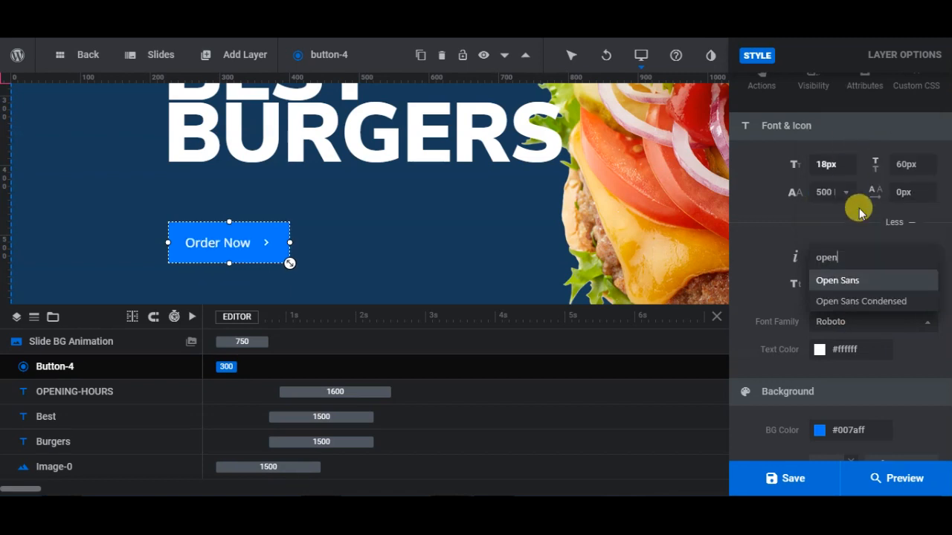
{"action": "left_click", "coordinate": [826, 282]}
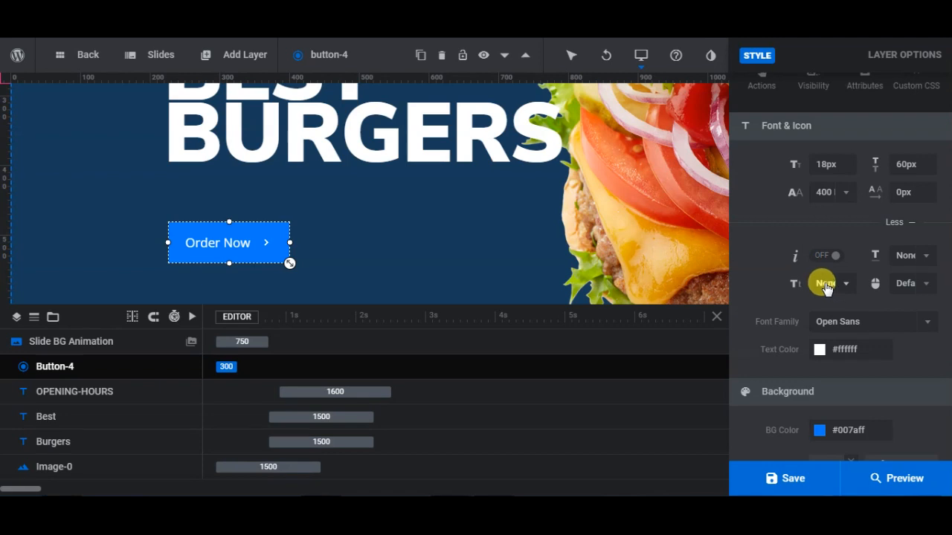
{"action": "left_click", "coordinate": [840, 195]}
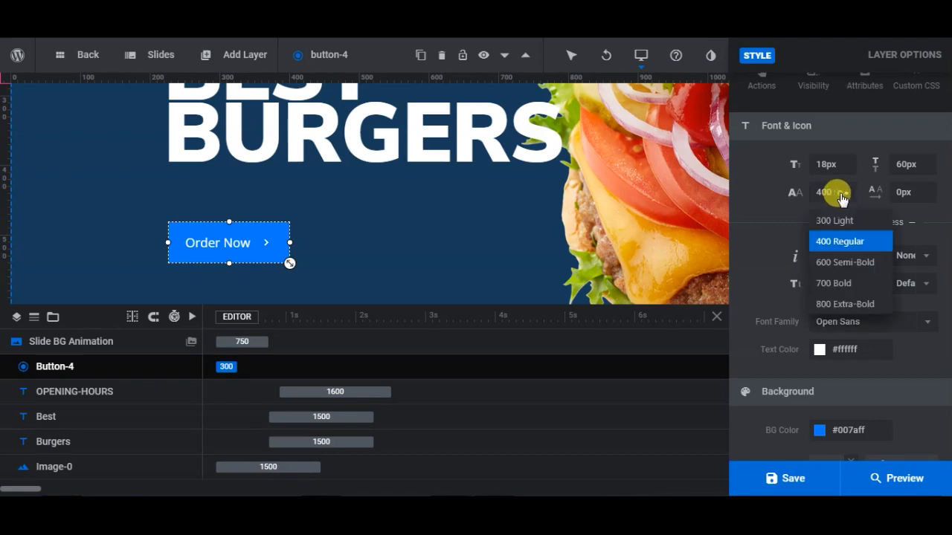
{"action": "left_click", "coordinate": [850, 262]}
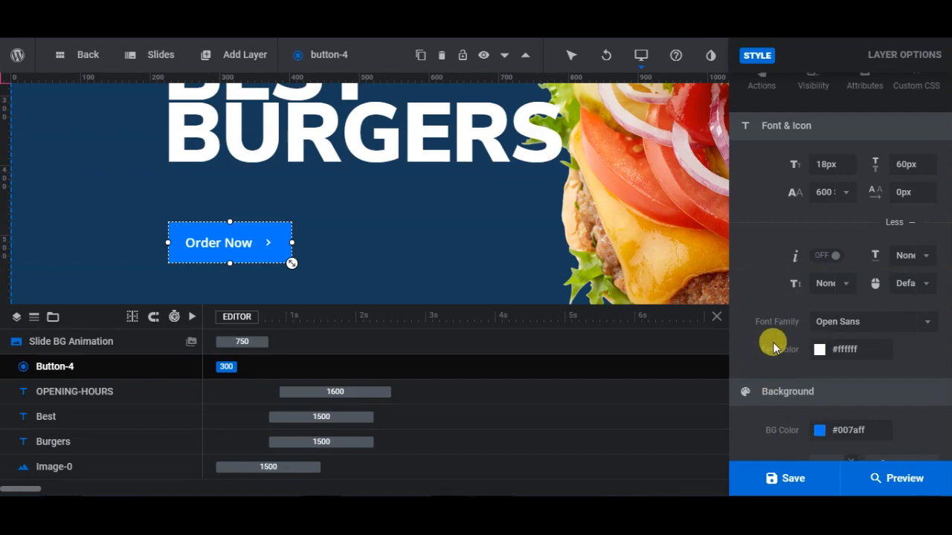
Set the Order Now button's text color to #3f2803.
{"action": "left_click", "coordinate": [818, 351]}
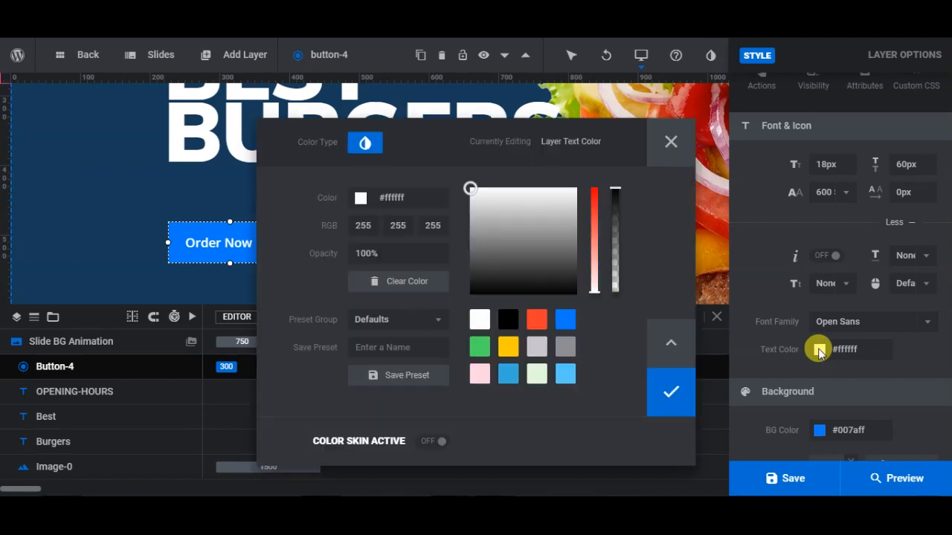
{"action": "left_click", "coordinate": [409, 197]}
{"action": "type", "text": "#3f2803"}
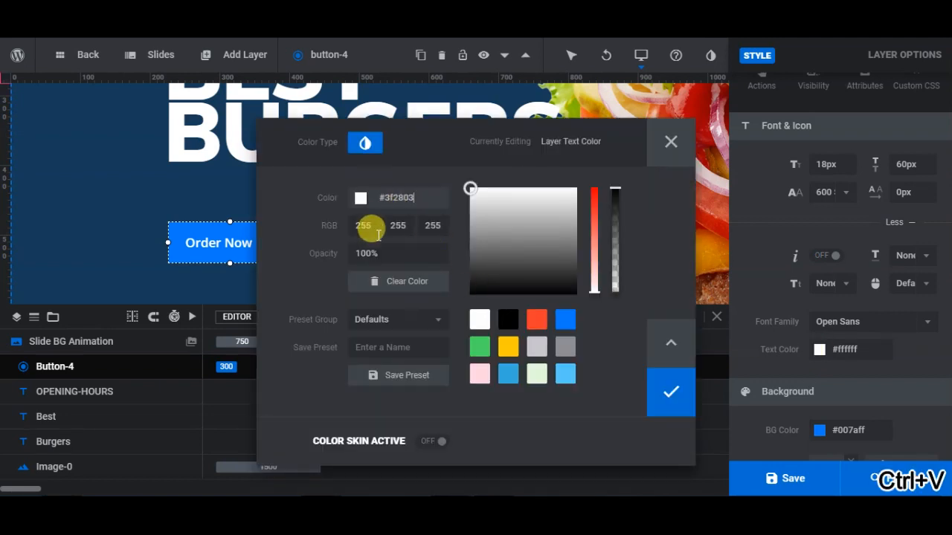
{"action": "left_click", "coordinate": [301, 293]}
{"action": "left_click", "coordinate": [677, 382]}
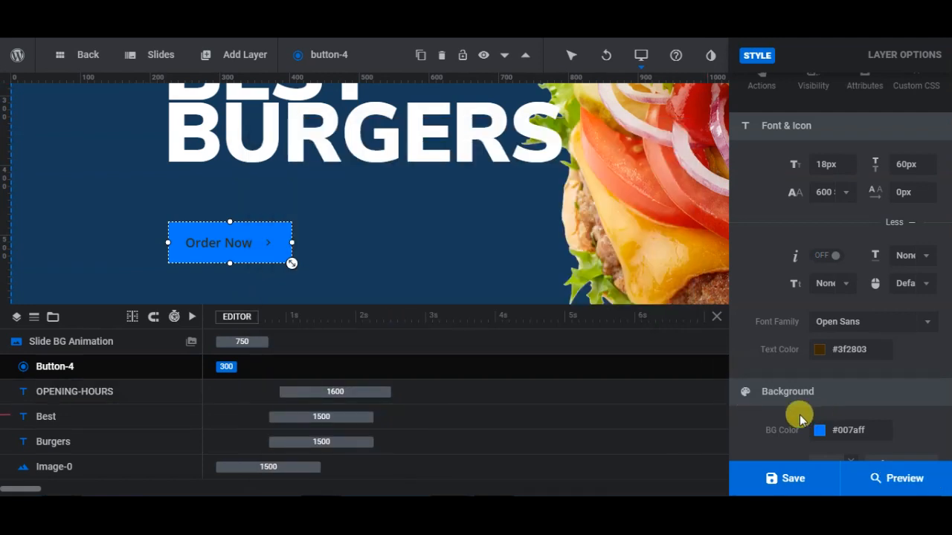
Set the Order Now button's background color to #fbb731.
{"action": "left_click", "coordinate": [844, 429]}
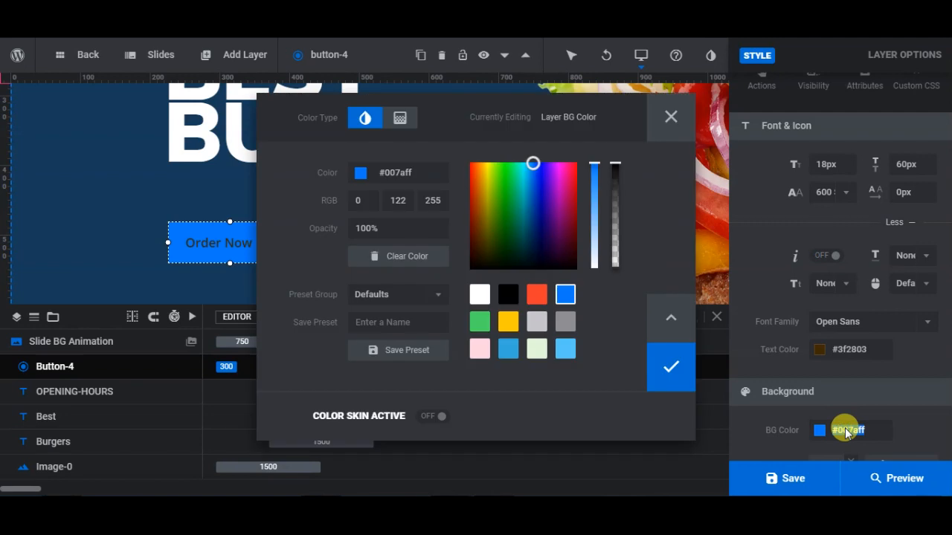
{"action": "left_click", "coordinate": [398, 173]}
{"action": "right_click", "coordinate": [401, 178]}
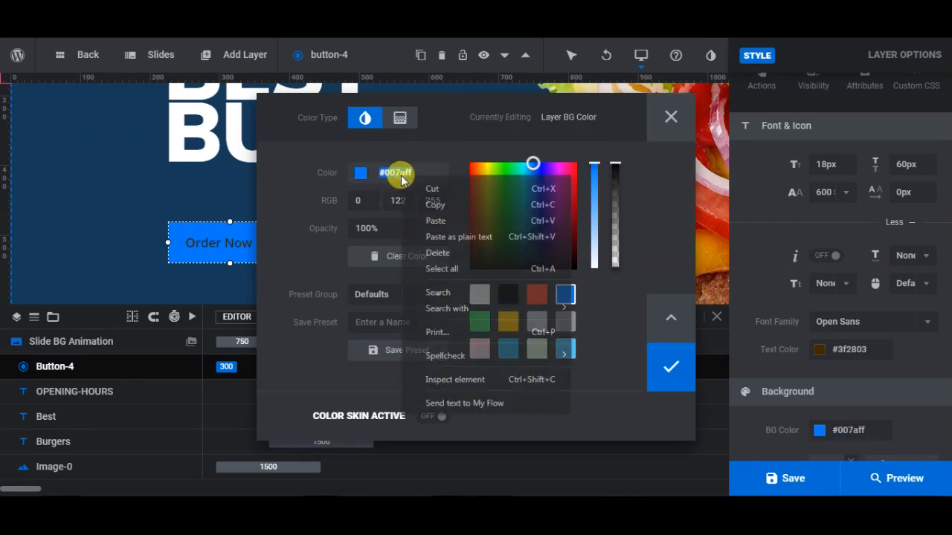
{"action": "left_click", "coordinate": [432, 221]}
{"action": "left_click", "coordinate": [296, 225]}
{"action": "left_click", "coordinate": [671, 365]}
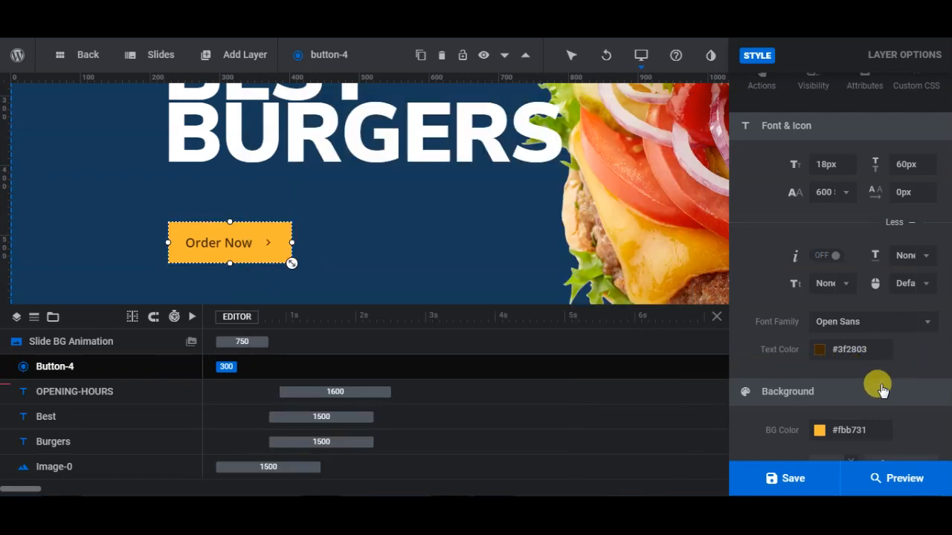
Set the Order Now button's hover animation duration to 200 ms.
{"action": "scroll", "coordinate": [879, 389], "scroll_direction": "up", "scroll_amount": 3}
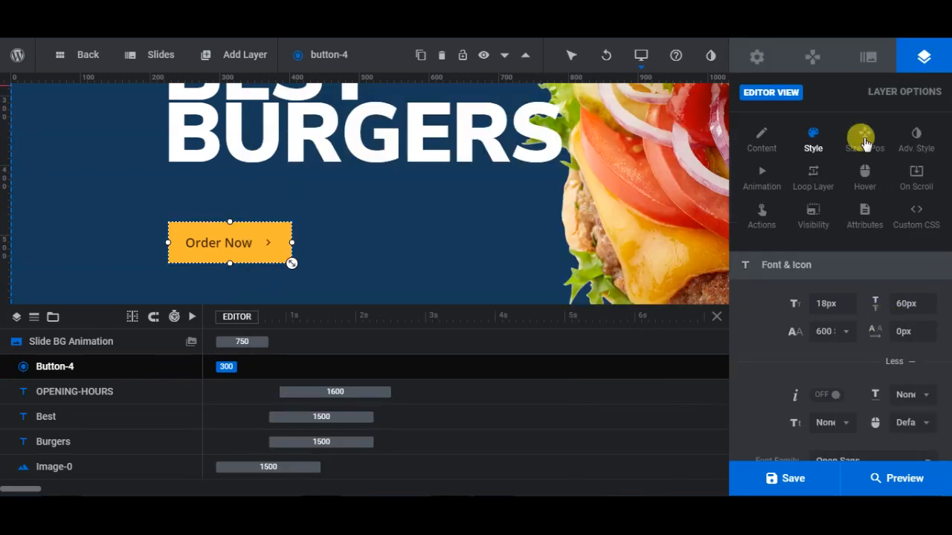
{"action": "left_click", "coordinate": [866, 183]}
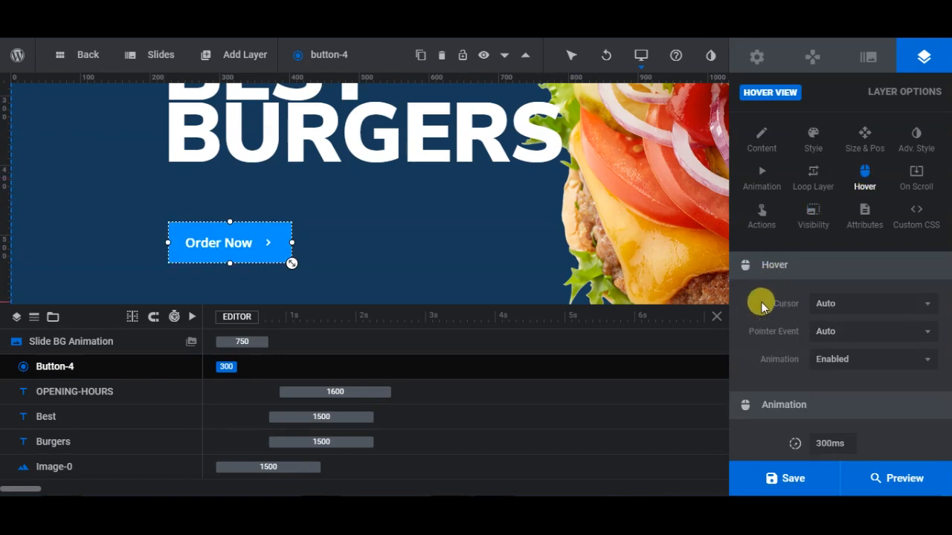
{"action": "scroll", "coordinate": [762, 302], "scroll_direction": "down", "scroll_amount": 3}
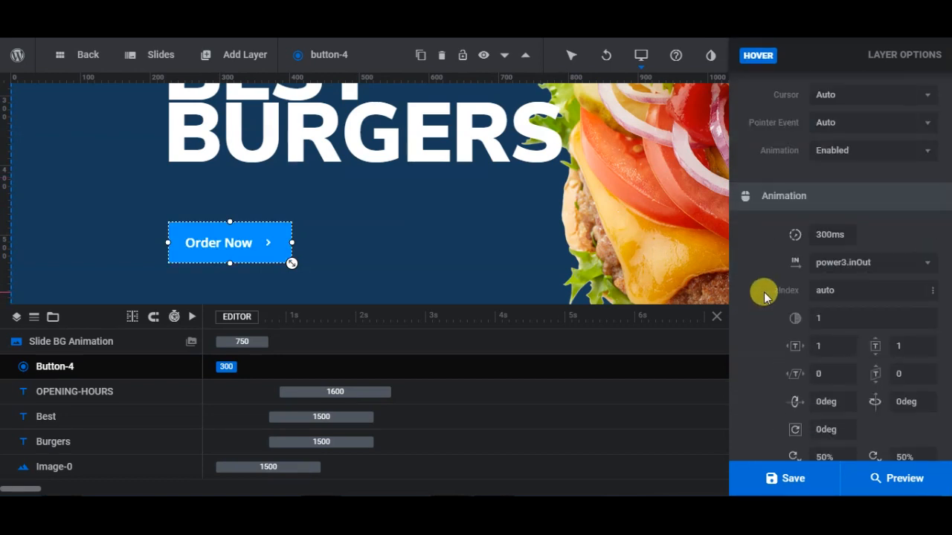
{"action": "left_click", "coordinate": [840, 235]}
Set the button's background color on hover to #3f2803.
{"action": "scroll", "coordinate": [888, 305], "scroll_direction": "down", "scroll_amount": 5}
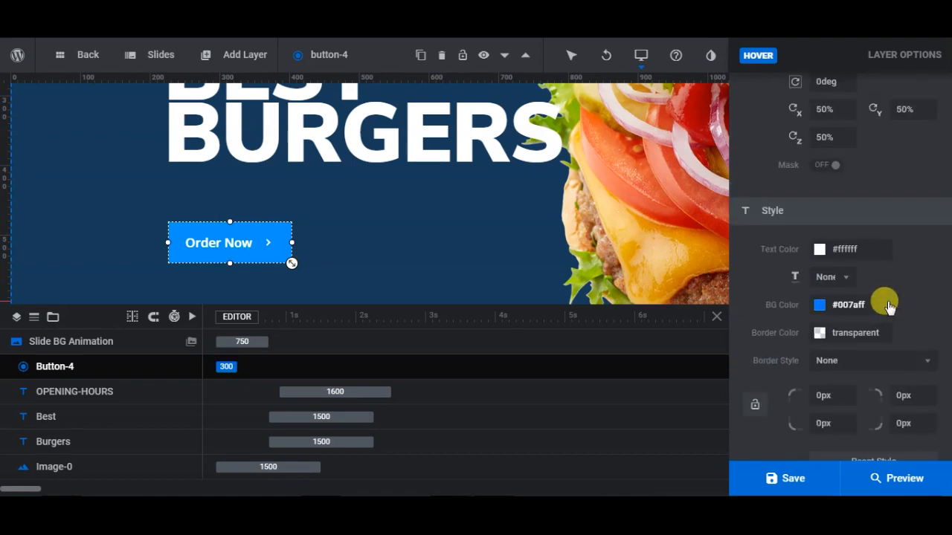
{"action": "scroll", "coordinate": [888, 305], "scroll_direction": "down", "scroll_amount": 1}
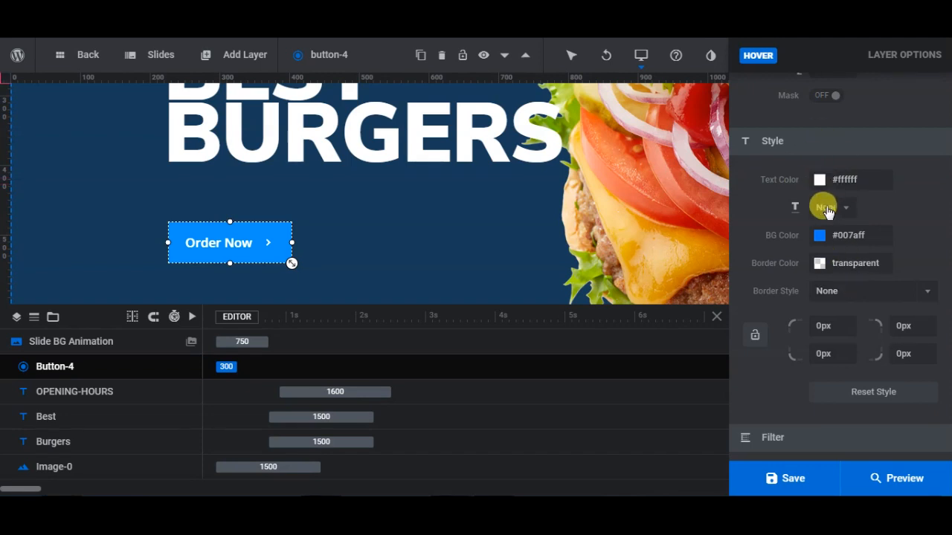
{"action": "left_click", "coordinate": [844, 235]}
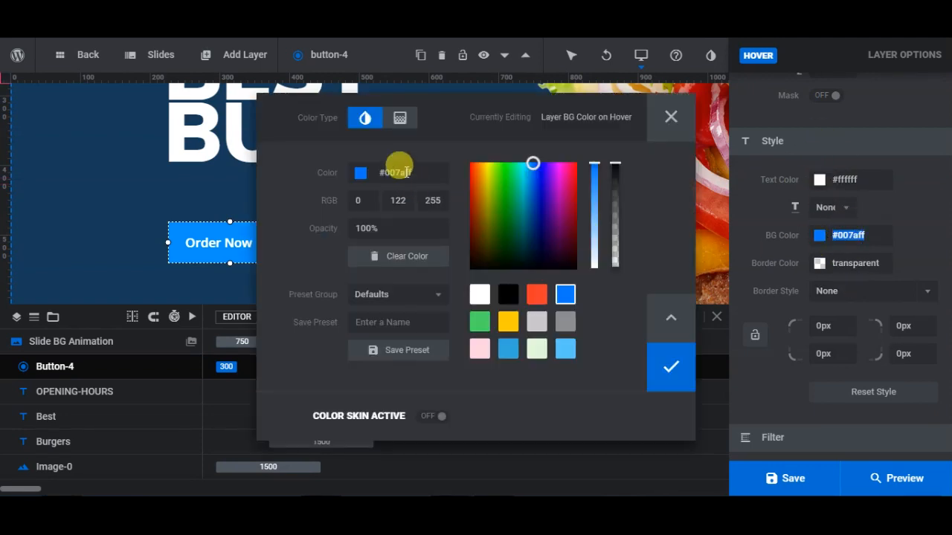
{"action": "left_click", "coordinate": [407, 172]}
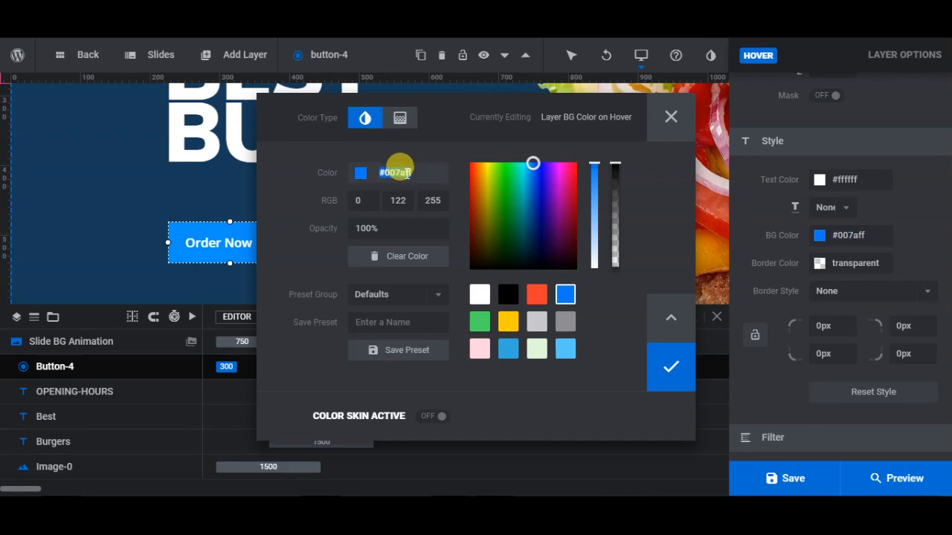
{"action": "type", "text": "#3f2803"}
{"action": "left_click", "coordinate": [297, 191]}
{"action": "left_click", "coordinate": [668, 365]}
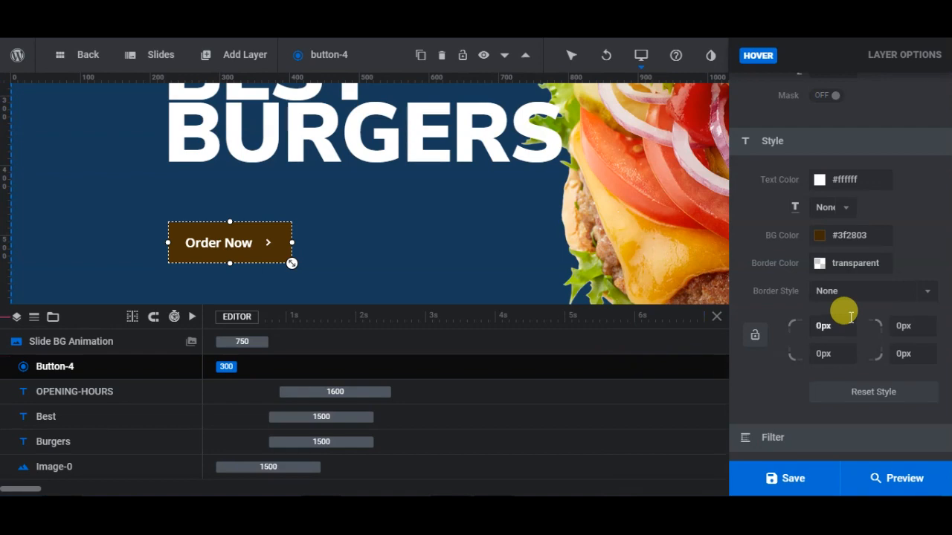
Save the slider and preview the Order Now button's hover effect, then return to the editor.
{"action": "left_click", "coordinate": [794, 478]}
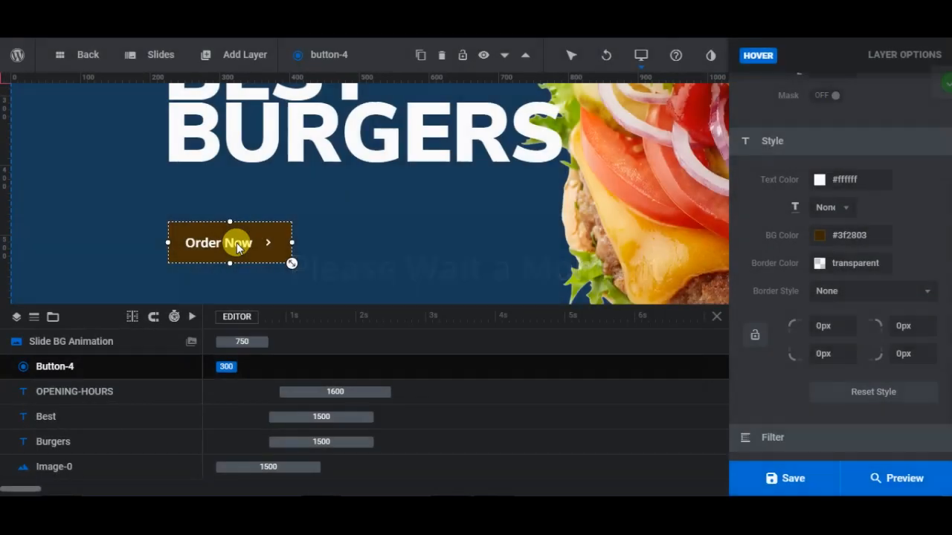
{"action": "left_click", "coordinate": [882, 486]}
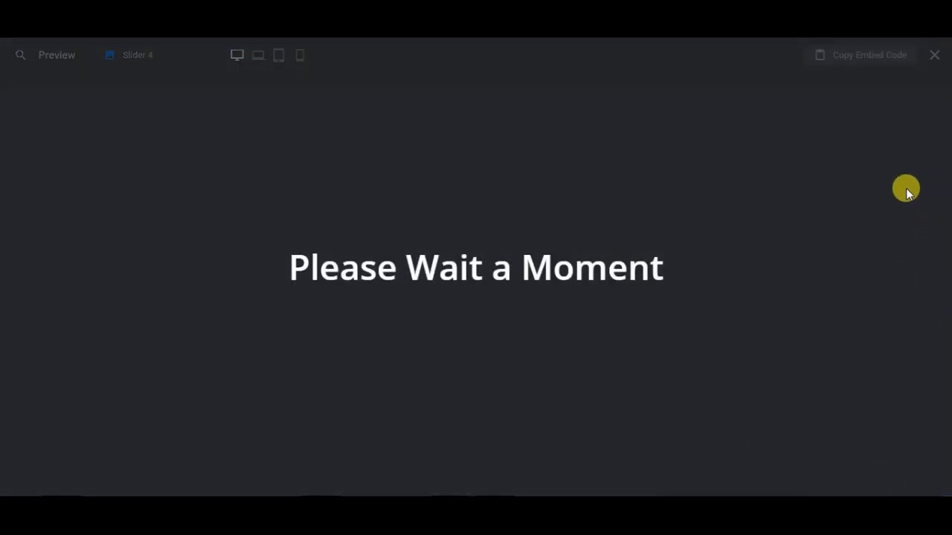
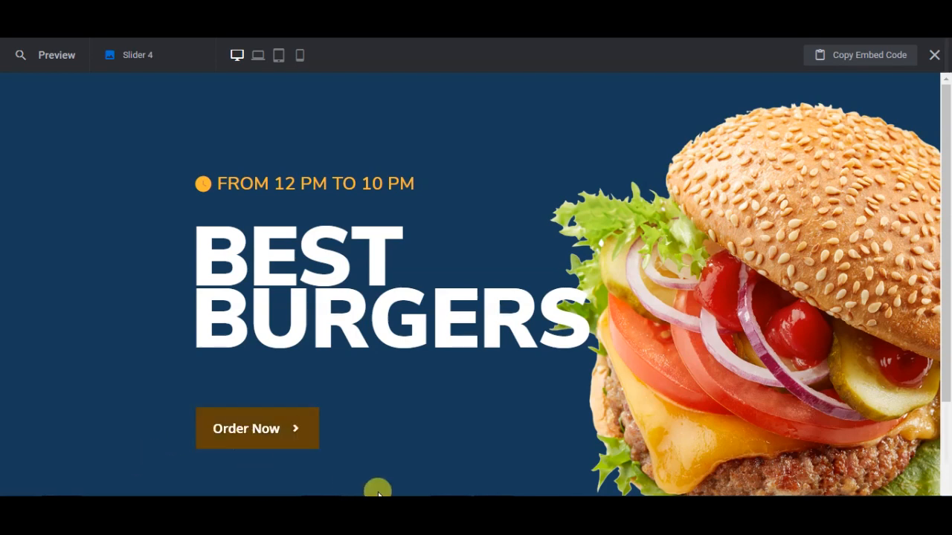
{"action": "left_click", "coordinate": [934, 57]}
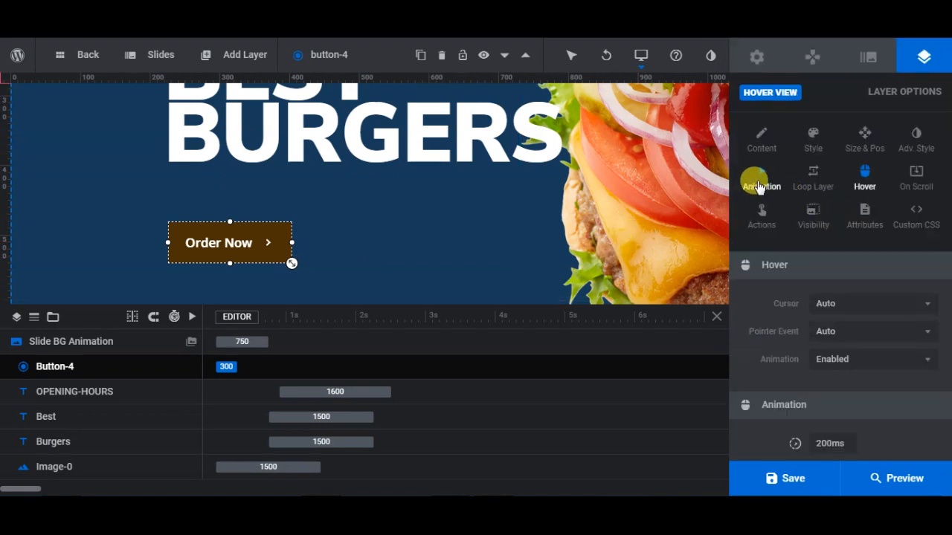
Apply the masked transition Smooth Mask From Right as the Order Now button's entrance animation.
{"action": "left_click", "coordinate": [755, 186]}
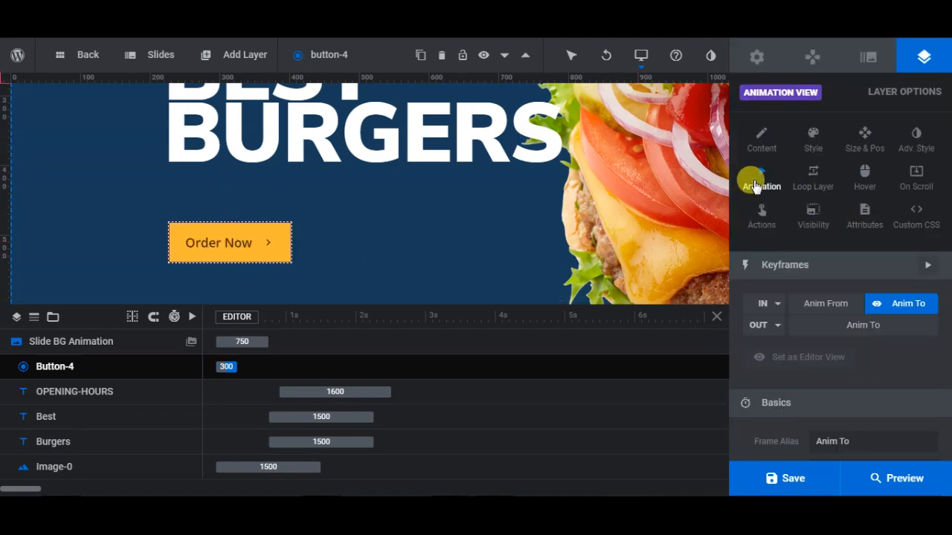
{"action": "left_click", "coordinate": [833, 305]}
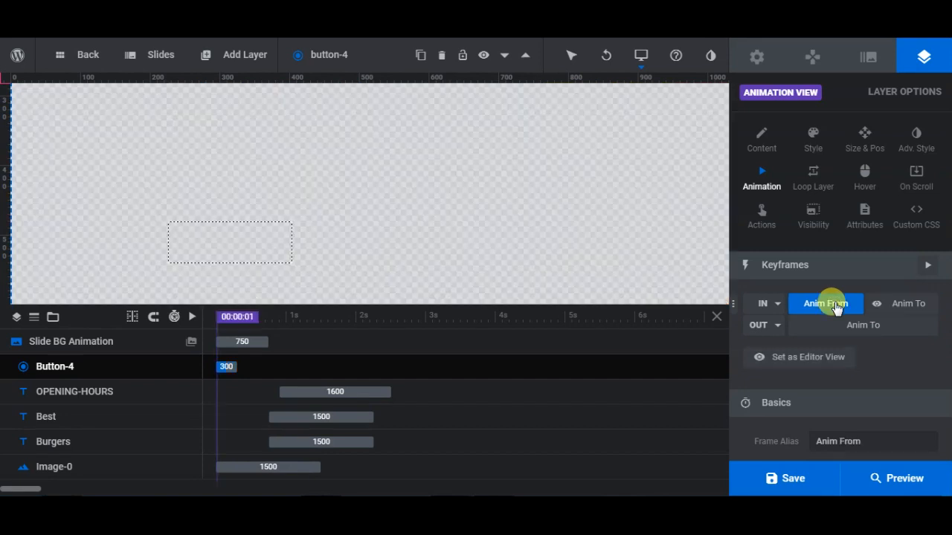
{"action": "left_click", "coordinate": [777, 304]}
{"action": "scroll", "coordinate": [926, 340], "scroll_direction": "down", "scroll_amount": 2}
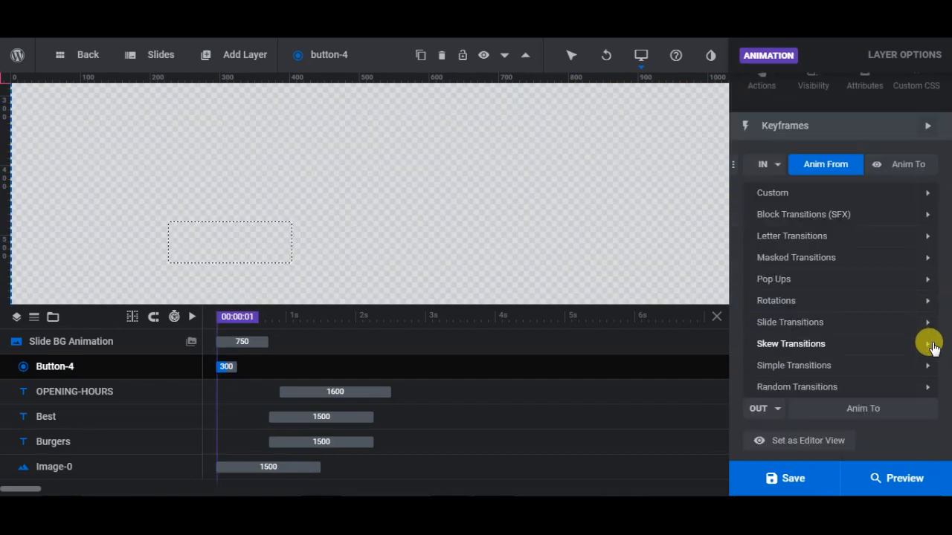
{"action": "left_click", "coordinate": [874, 260]}
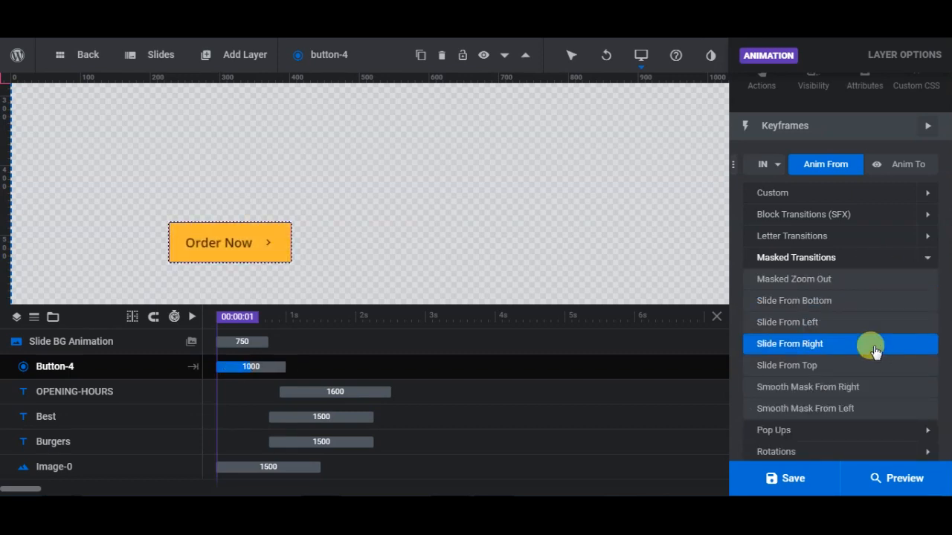
{"action": "left_click", "coordinate": [849, 389]}
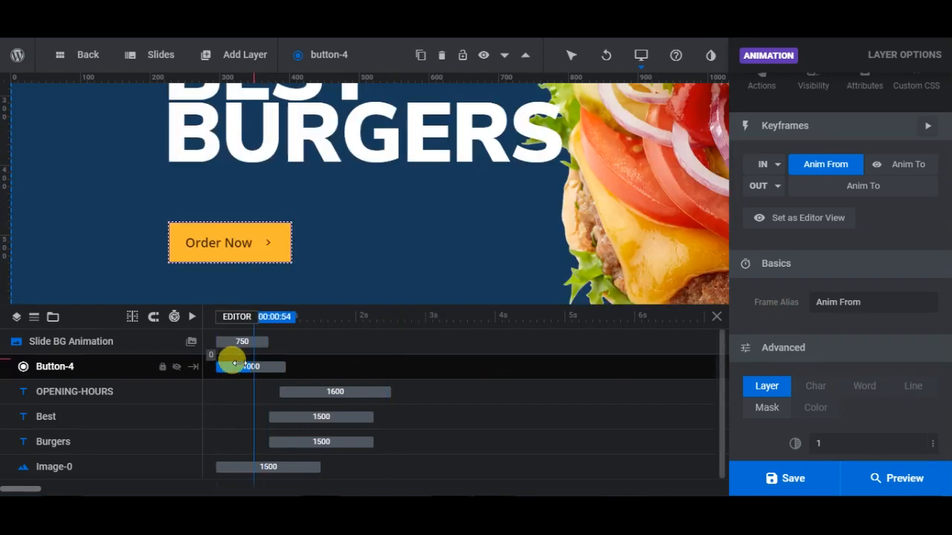
Set the button's Anim To keyframe to a duration of 1700 and a start of 1640.
{"action": "left_click", "coordinate": [690, 365]}
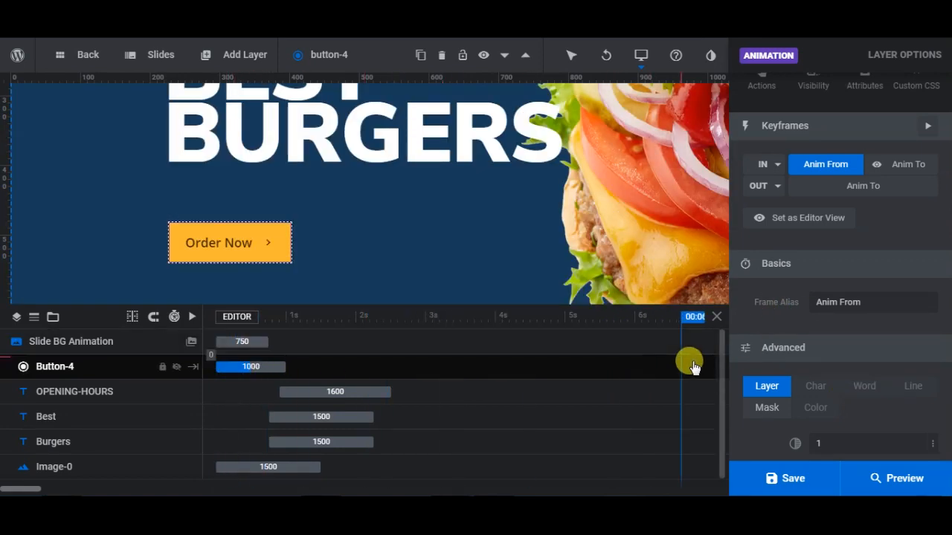
{"action": "left_click", "coordinate": [903, 166]}
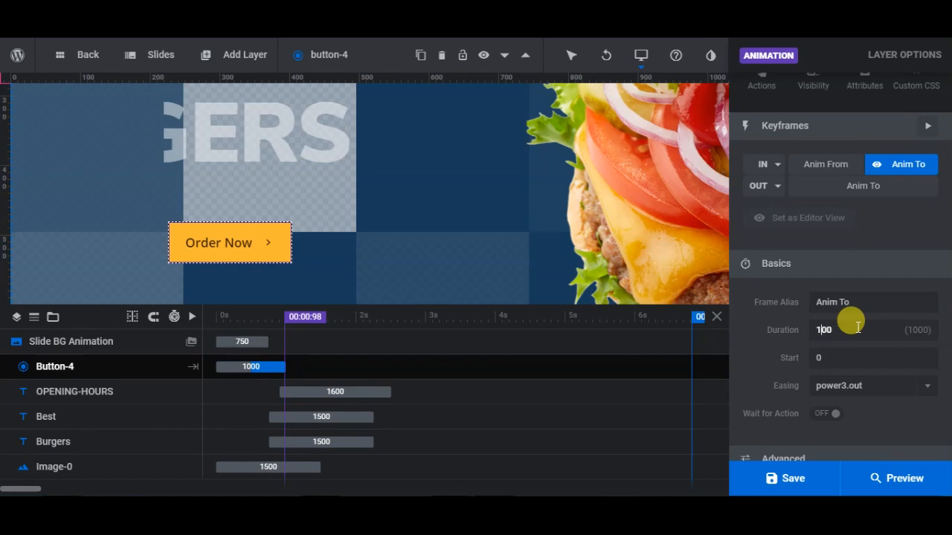
{"action": "type", "text": "7"}
{"action": "left_click", "coordinate": [760, 346]}
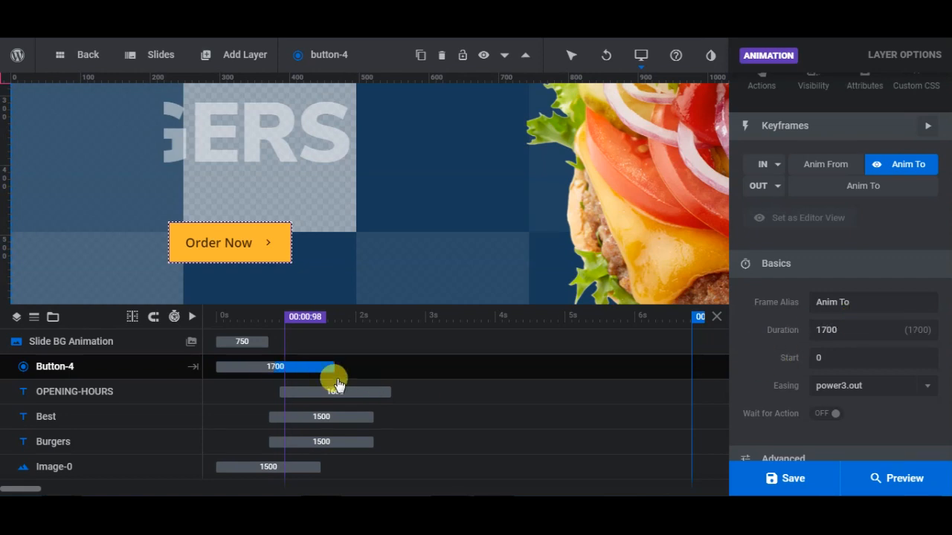
{"action": "left_click", "coordinate": [829, 358]}
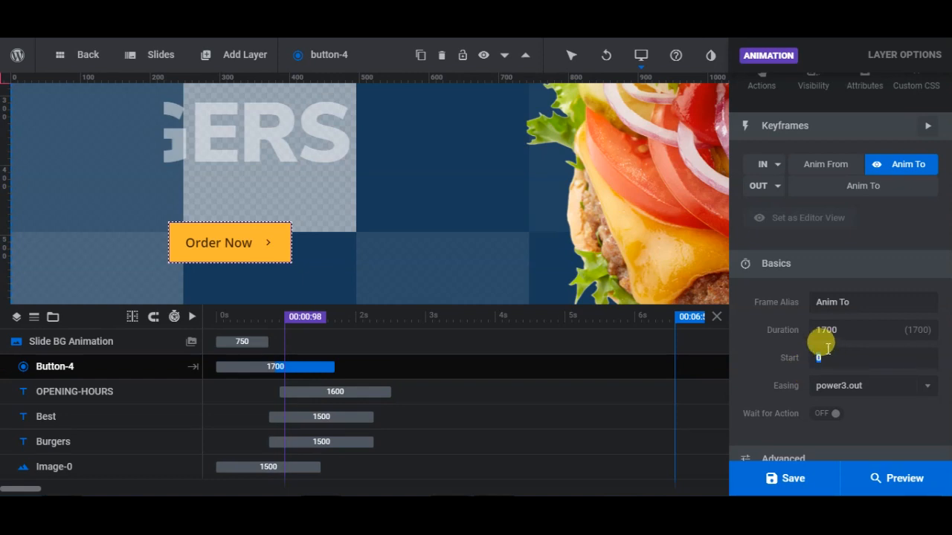
{"action": "double_click", "coordinate": [761, 355]}
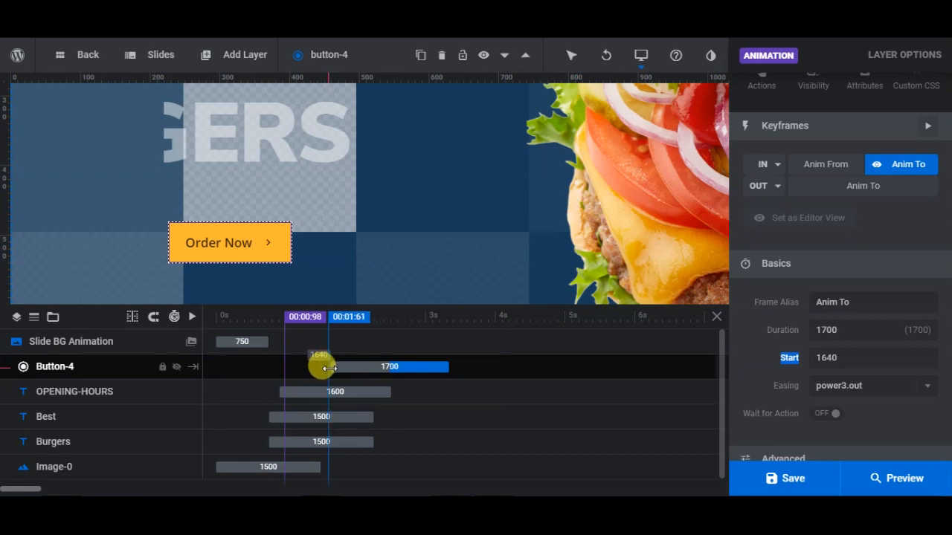
{"action": "left_click", "coordinate": [755, 374]}
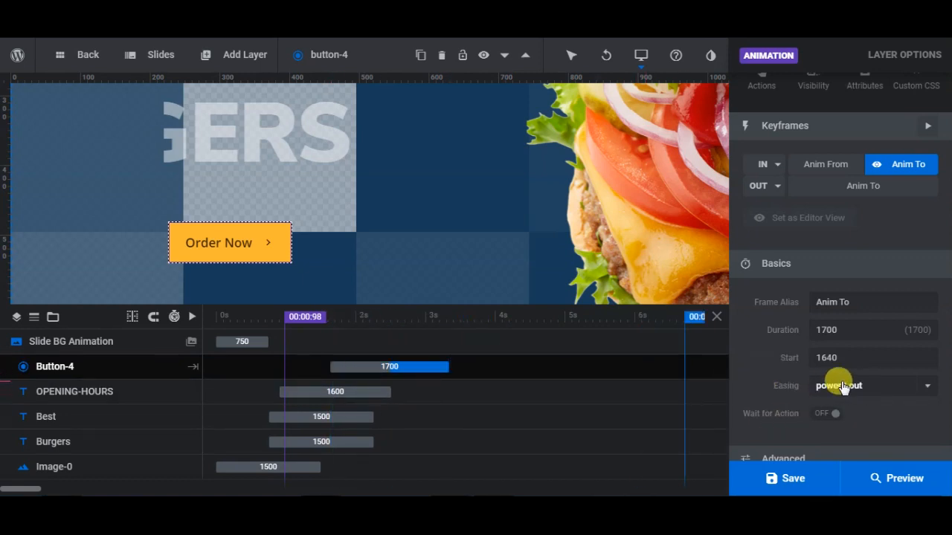
Save the slider with the button's new entrance animation.
{"action": "scroll", "coordinate": [858, 396], "scroll_direction": "down", "scroll_amount": 1}
{"action": "scroll", "coordinate": [861, 392], "scroll_direction": "down", "scroll_amount": 5}
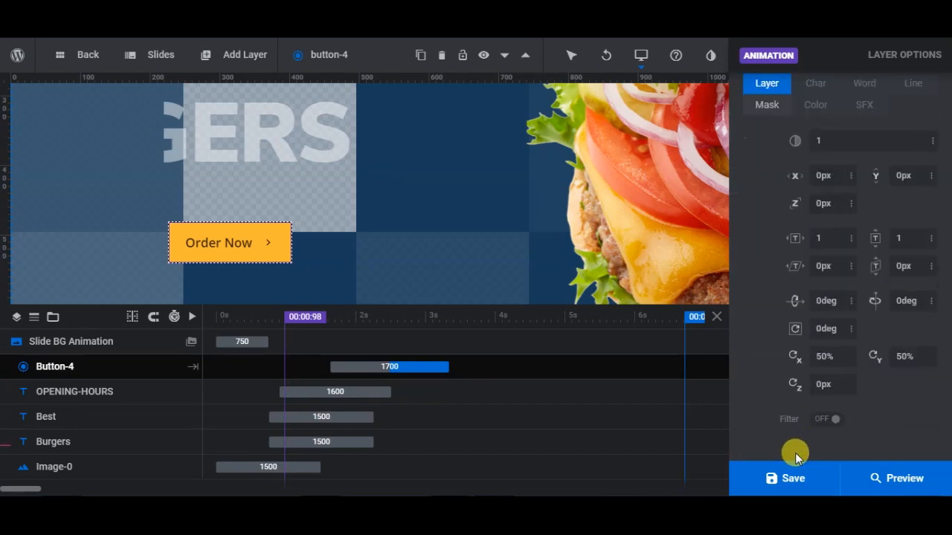
{"action": "left_click", "coordinate": [792, 478]}
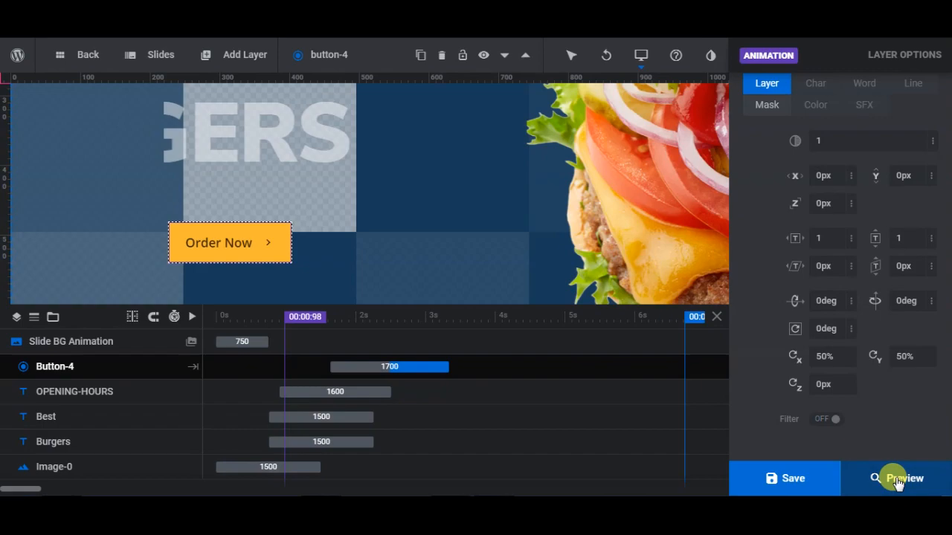
Preview the slider to check the Order Now button's entrance animation, and return to the editor.
{"action": "left_click", "coordinate": [898, 480]}
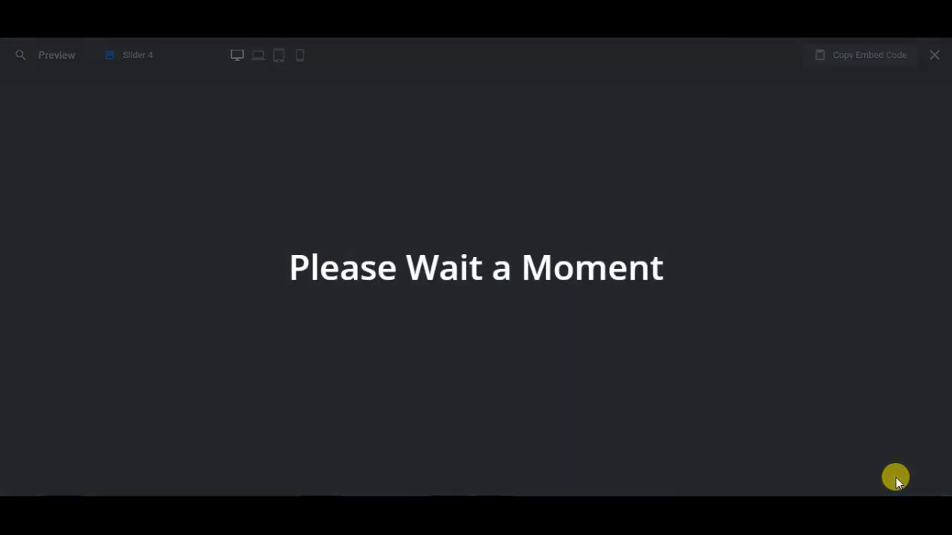
{"action": "scroll", "coordinate": [611, 337], "scroll_direction": "down", "scroll_amount": 3}
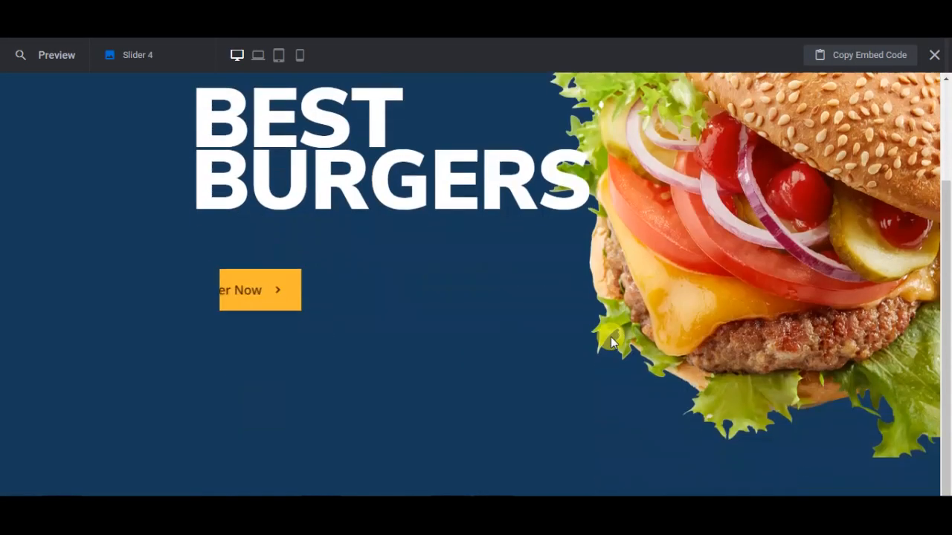
{"action": "scroll", "coordinate": [550, 348], "scroll_direction": "up", "scroll_amount": 1}
{"action": "scroll", "coordinate": [527, 355], "scroll_direction": "down", "scroll_amount": 1}
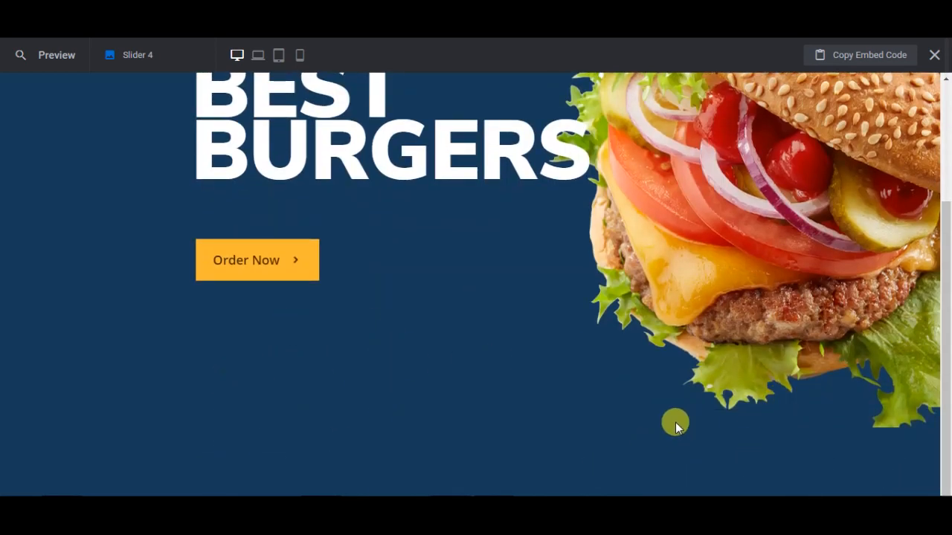
{"action": "scroll", "coordinate": [675, 422], "scroll_direction": "up", "scroll_amount": 2}
{"action": "scroll", "coordinate": [675, 420], "scroll_direction": "down", "scroll_amount": 1}
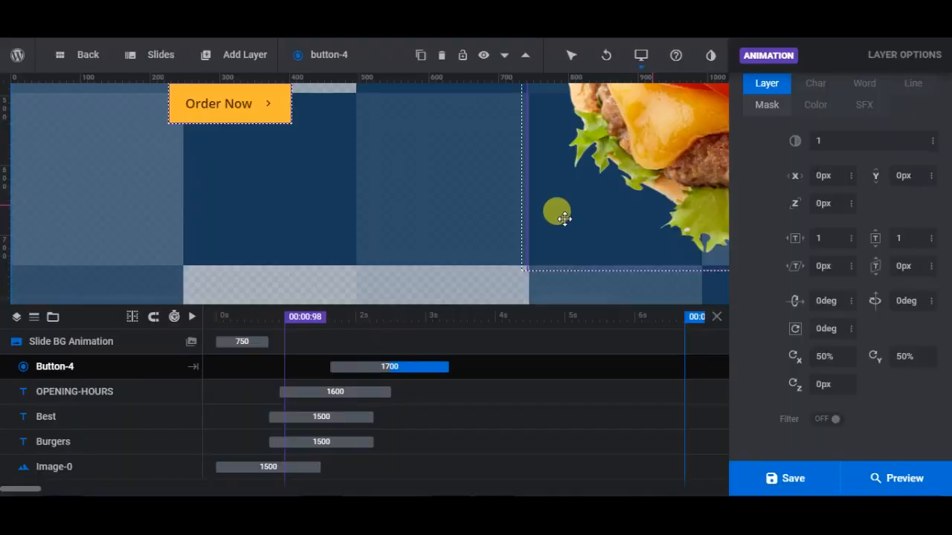
Return to the slide's editor view and duplicate the FROM 12 PM TO 10 PM opening-hours text layer.
{"action": "scroll", "coordinate": [231, 206], "scroll_direction": "up", "scroll_amount": 4}
{"action": "scroll", "coordinate": [871, 202], "scroll_direction": "up", "scroll_amount": 5}
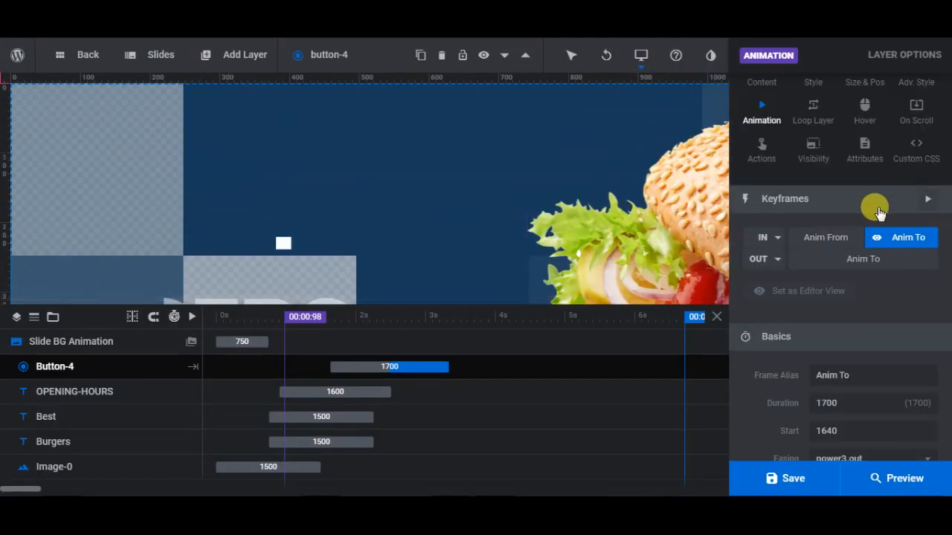
{"action": "left_click", "coordinate": [761, 134]}
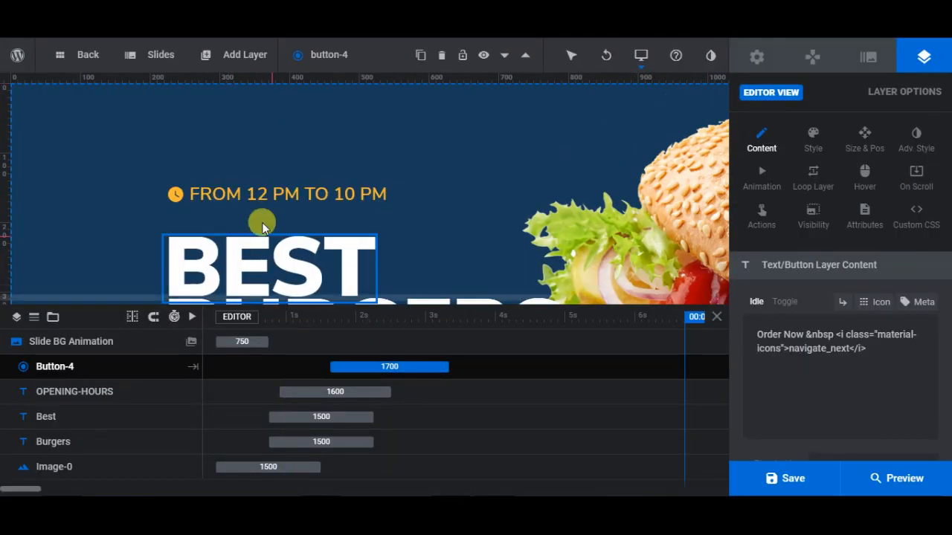
{"action": "left_click", "coordinate": [300, 192]}
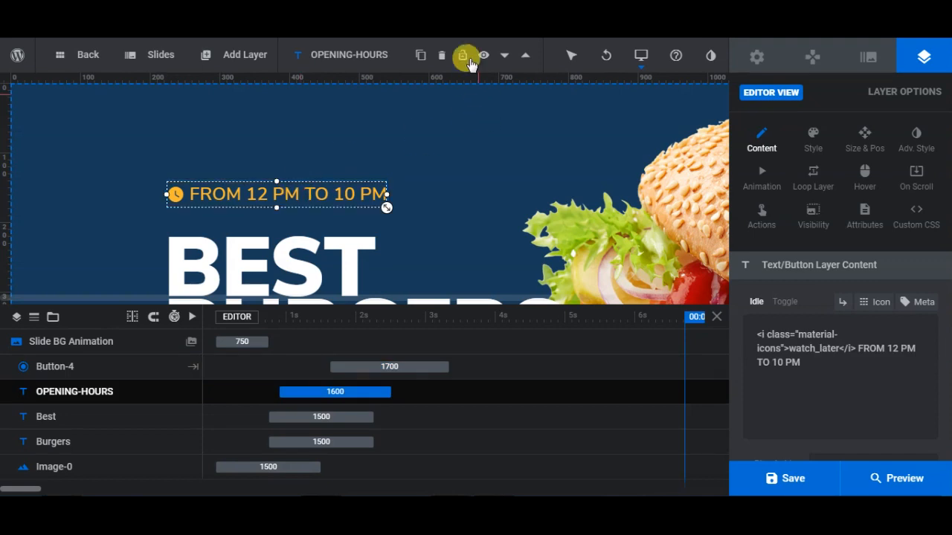
{"action": "mouse_move", "coordinate": [419, 55]}
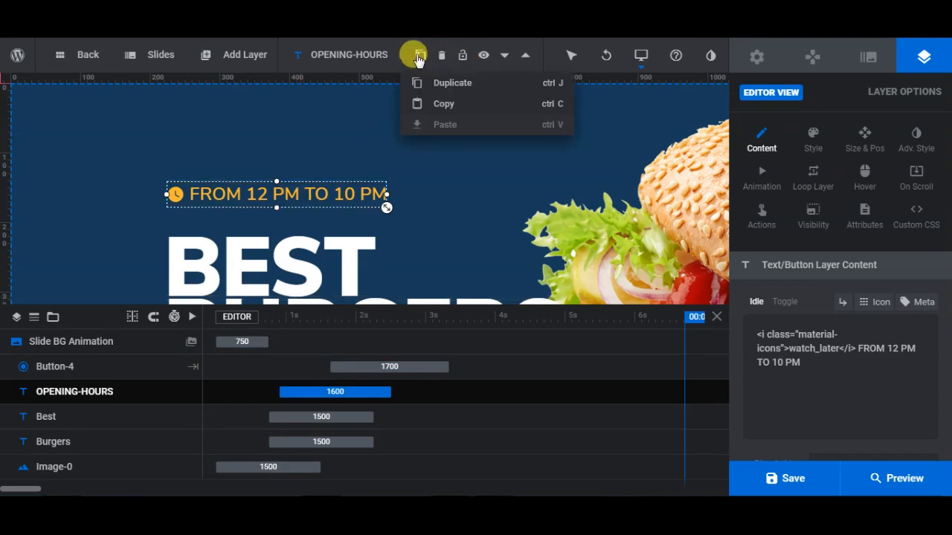
{"action": "left_click", "coordinate": [434, 88]}
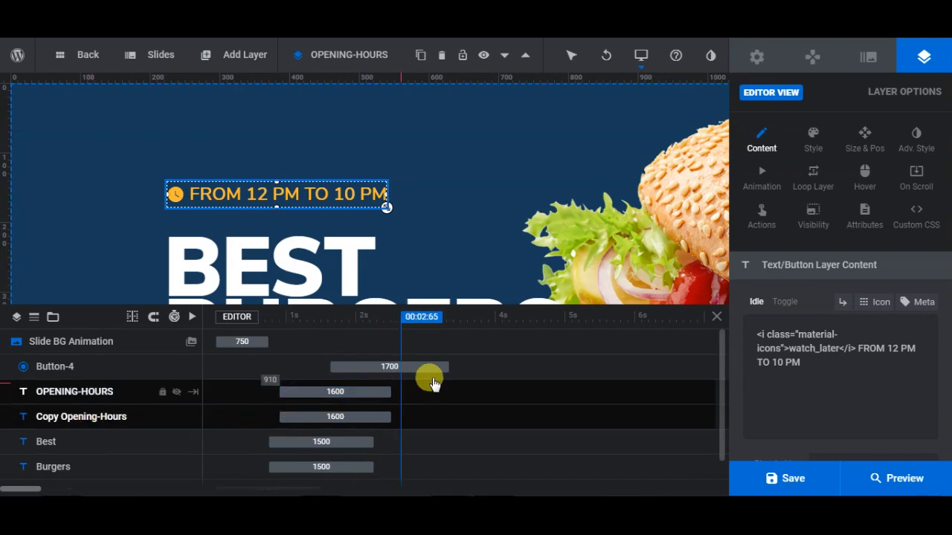
Nudge the copied opening-hours text layer down the slide, away from the original line above the BEST headline.
{"action": "key", "text": "Down"}
{"action": "key", "text": "Down"}
{"action": "key", "text": "Down"}
{"action": "key", "text": "Down"}
{"action": "key", "text": "Down"}
{"action": "key", "text": "Down"}
{"action": "key", "text": "Down"}
{"action": "key", "text": "Down"}
{"action": "key", "text": "Down"}
{"action": "key", "text": "Down"}
{"action": "key", "text": "Down"}
{"action": "key", "text": "Down"}
{"action": "key", "text": "Down"}
{"action": "key", "text": "Down"}
{"action": "scroll", "coordinate": [491, 220], "scroll_direction": "down", "scroll_amount": 3}
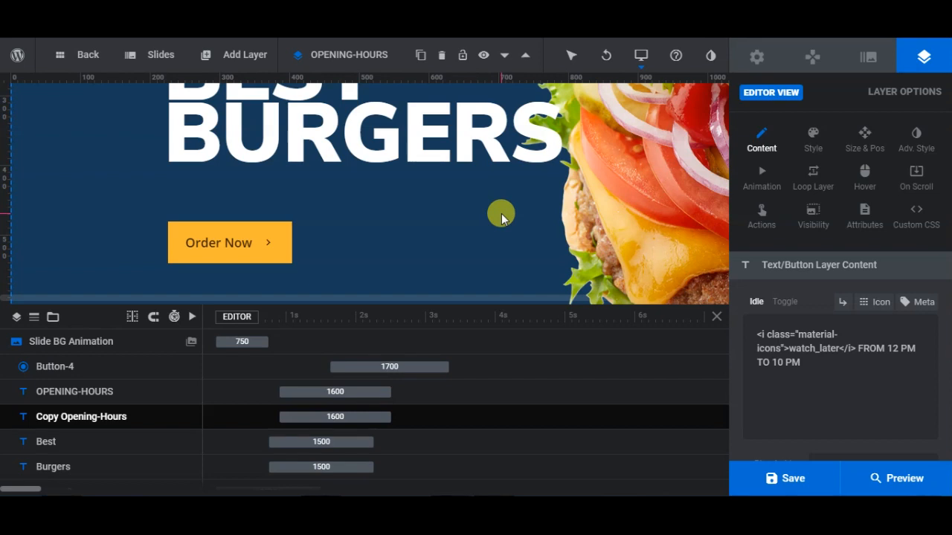
Move the copied opening-hours layer straight down to the empty area below the Order Now button.
{"action": "key", "text": "Down"}
{"action": "key", "text": "Down"}
{"action": "key", "text": "Down"}
{"action": "key", "text": "Down"}
{"action": "key", "text": "Down"}
{"action": "key", "text": "Down"}
{"action": "key", "text": "Down"}
{"action": "key", "text": "Down"}
{"action": "key", "text": "Down"}
{"action": "key", "text": "Down"}
{"action": "key", "text": "Down"}
{"action": "key", "text": "Down"}
{"action": "key", "text": "Down"}
{"action": "key", "text": "Down"}
{"action": "key", "text": "Down"}
{"action": "key", "text": "Down"}
{"action": "key", "text": "Down"}
{"action": "key", "text": "Down"}
{"action": "key", "text": "Down"}
{"action": "key", "text": "Down"}
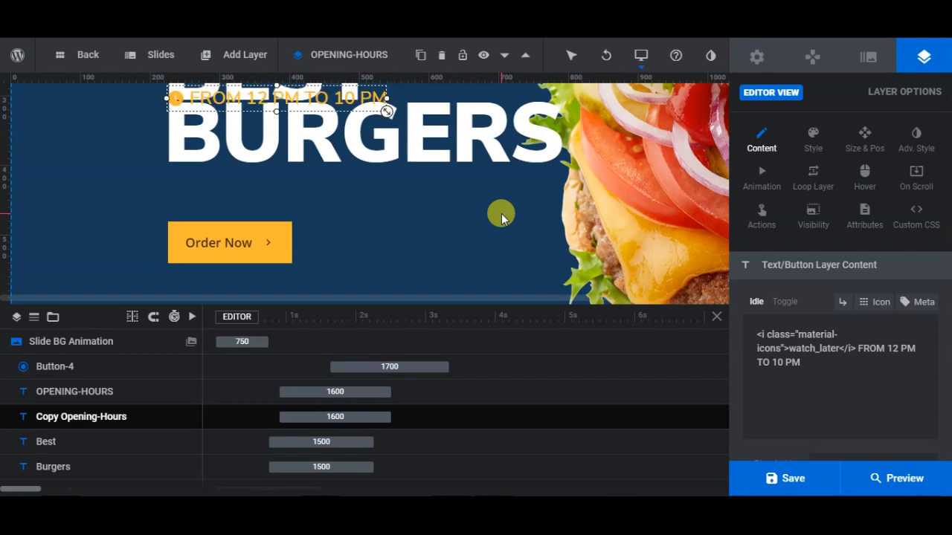
{"action": "key", "text": "Down"}
{"action": "key", "text": "Down"}
{"action": "key", "text": "Down"}
{"action": "key", "text": "Down"}
{"action": "key", "text": "Down"}
{"action": "key", "text": "Down"}
{"action": "key", "text": "Down"}
{"action": "key", "text": "Down"}
{"action": "key", "text": "Down"}
{"action": "key", "text": "Down"}
{"action": "key", "text": "Down"}
{"action": "key", "text": "Down"}
{"action": "key", "text": "Down"}
{"action": "key", "text": "Down"}
{"action": "key", "text": "Down"}
{"action": "key", "text": "Down"}
{"action": "key", "text": "Down"}
{"action": "key", "text": "Down"}
{"action": "key", "text": "Down"}
{"action": "key", "text": "Down"}
{"action": "scroll", "coordinate": [501, 213], "scroll_direction": "down", "scroll_amount": 2}
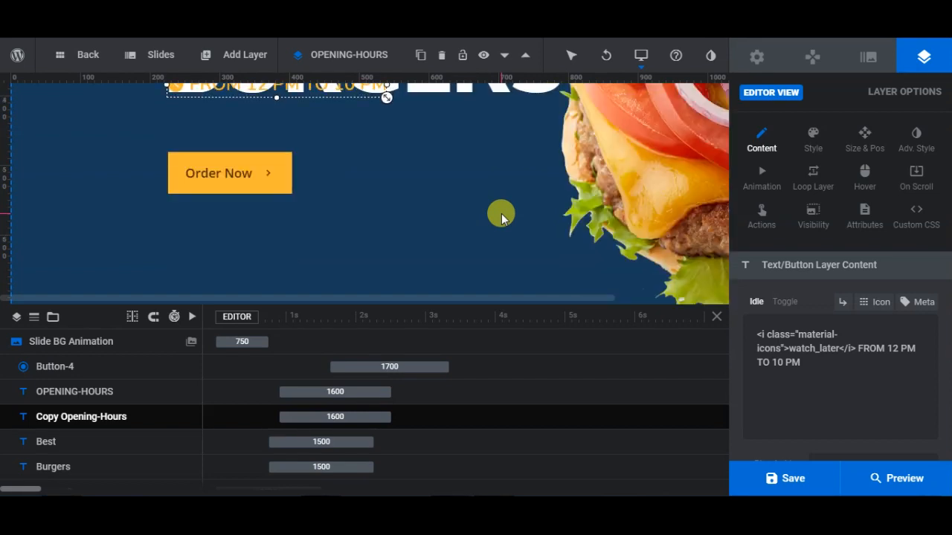
{"action": "key", "text": "Down"}
{"action": "key", "text": "Down"}
{"action": "key", "text": "Down"}
{"action": "key", "text": "Down"}
{"action": "key", "text": "Down"}
{"action": "key", "text": "Down"}
{"action": "key", "text": "Down"}
{"action": "key", "text": "Down"}
{"action": "key", "text": "Down"}
{"action": "key", "text": "Down"}
{"action": "key", "text": "Down"}
{"action": "key", "text": "Down"}
{"action": "key", "text": "Down"}
{"action": "key", "text": "Down"}
{"action": "key", "text": "Down"}
{"action": "scroll", "coordinate": [500, 214], "scroll_direction": "down", "scroll_amount": 2}
{"action": "key", "text": "Down"}
{"action": "key", "text": "Down"}
{"action": "key", "text": "Down"}
{"action": "key", "text": "Down"}
{"action": "key", "text": "Down"}
{"action": "key", "text": "Down"}
{"action": "key", "text": "Down"}
{"action": "key", "text": "Down"}
{"action": "key", "text": "Down"}
{"action": "key", "text": "Down"}
{"action": "key", "text": "Down"}
{"action": "key", "text": "Down"}
{"action": "key", "text": "Down"}
{"action": "key", "text": "Down"}
{"action": "key", "text": "Down"}
{"action": "key", "text": "Down"}
{"action": "key", "text": "Down"}
{"action": "key", "text": "Down"}
{"action": "key", "text": "Down"}
{"action": "key", "text": "Down"}
{"action": "scroll", "coordinate": [500, 214], "scroll_direction": "down", "scroll_amount": 2}
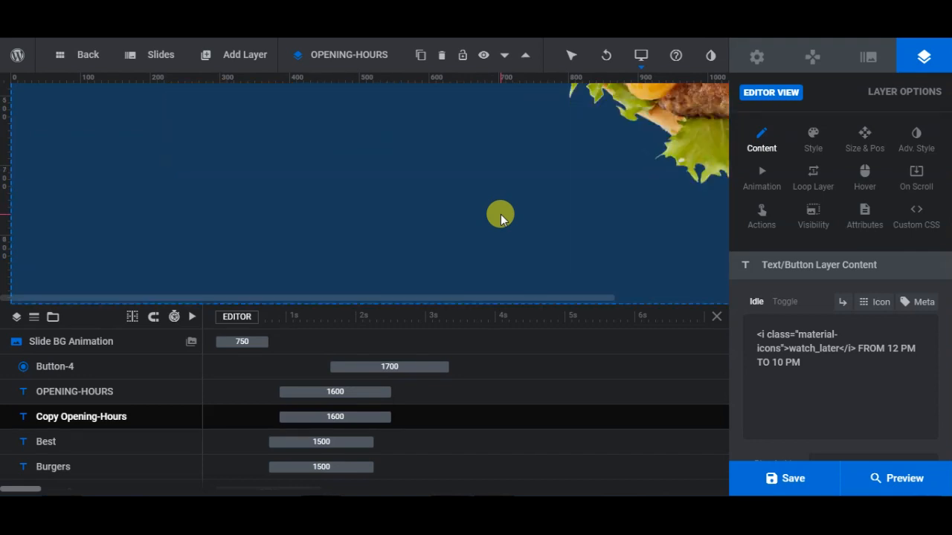
{"action": "key", "text": "Down"}
{"action": "key", "text": "Down"}
{"action": "key", "text": "Down"}
{"action": "key", "text": "Down"}
{"action": "key", "text": "Down"}
{"action": "key", "text": "Down"}
{"action": "key", "text": "Down"}
{"action": "key", "text": "Down"}
{"action": "key", "text": "Down"}
{"action": "key", "text": "Down"}
{"action": "key", "text": "Down"}
{"action": "key", "text": "Down"}
{"action": "key", "text": "Down"}
{"action": "key", "text": "Down"}
{"action": "key", "text": "Down"}
{"action": "key", "text": "Down"}
{"action": "key", "text": "Down"}
{"action": "key", "text": "Down"}
{"action": "key", "text": "Down"}
{"action": "key", "text": "Down"}
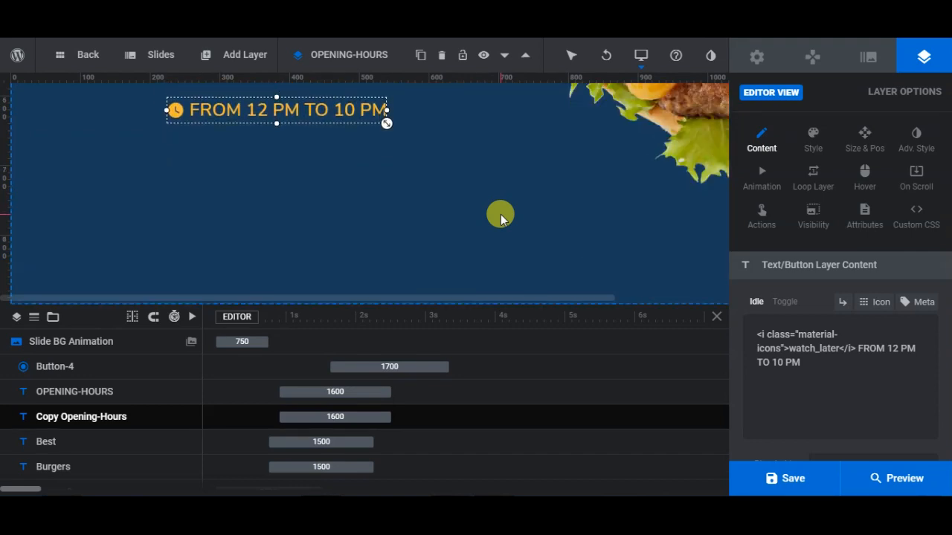
{"action": "key", "text": "Down"}
{"action": "key", "text": "Down"}
{"action": "key", "text": "Down"}
{"action": "key", "text": "Down"}
{"action": "key", "text": "Down"}
{"action": "key", "text": "Down"}
{"action": "key", "text": "Down"}
{"action": "key", "text": "Down"}
{"action": "key", "text": "Down"}
{"action": "key", "text": "Down"}
{"action": "key", "text": "Down"}
{"action": "key", "text": "Down"}
{"action": "key", "text": "Down"}
{"action": "key", "text": "Down"}
{"action": "key", "text": "Down"}
{"action": "key", "text": "Down"}
{"action": "key", "text": "Down"}
{"action": "key", "text": "Down"}
{"action": "key", "text": "Down"}
{"action": "key", "text": "Down"}
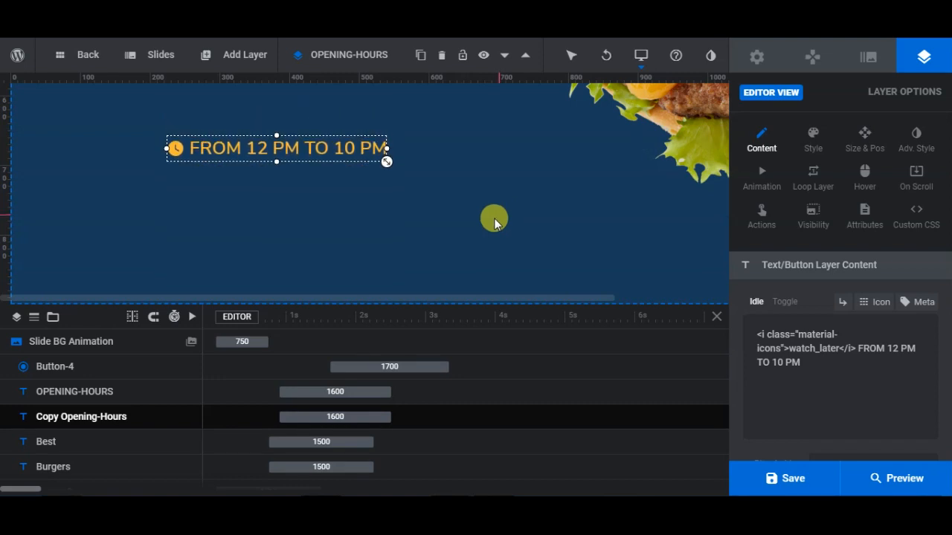
{"action": "key", "text": "Down"}
{"action": "key", "text": "Down"}
{"action": "key", "text": "Down"}
{"action": "key", "text": "Down"}
{"action": "key", "text": "Down"}
{"action": "key", "text": "Down"}
{"action": "key", "text": "Down"}
{"action": "key", "text": "Down"}
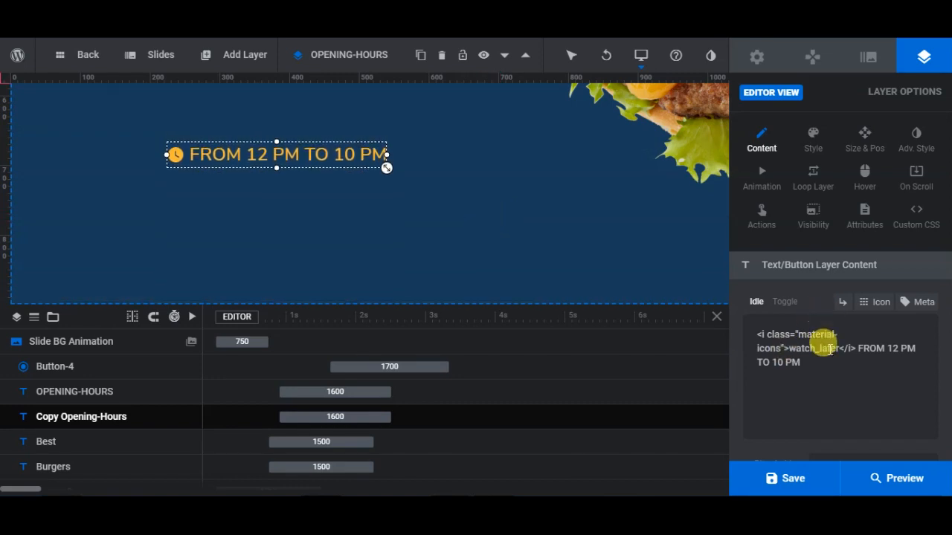
Replace the copied layer's icon and opening-hours text with "FAST DELIVERY".
{"action": "left_click_drag", "start_coordinate": [802, 364], "coordinate": [729, 319]}
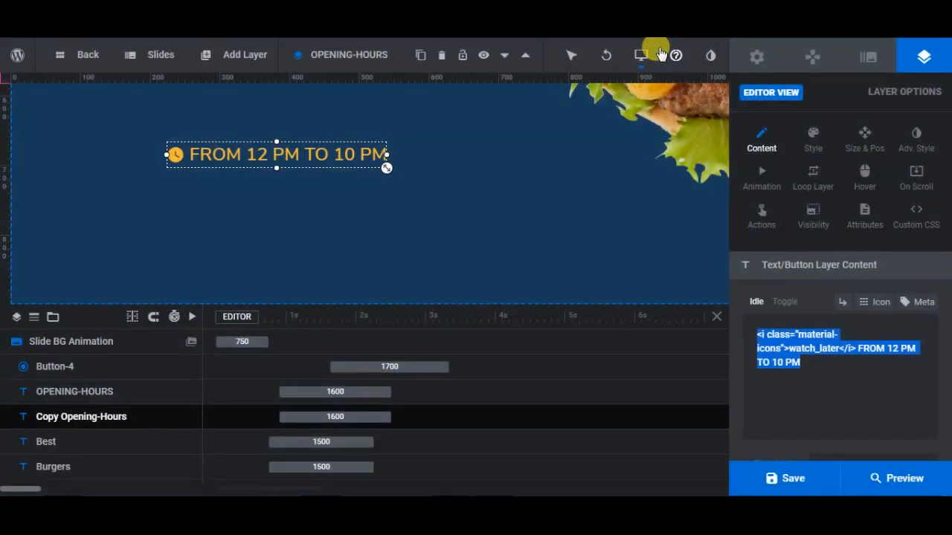
{"action": "type", "text": "FAST "}
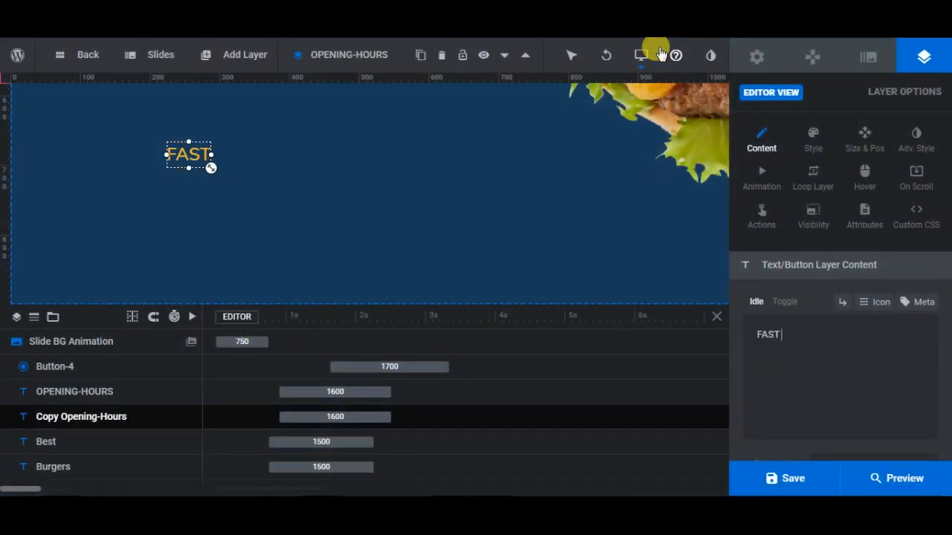
{"action": "type", "text": "DELIVER"}
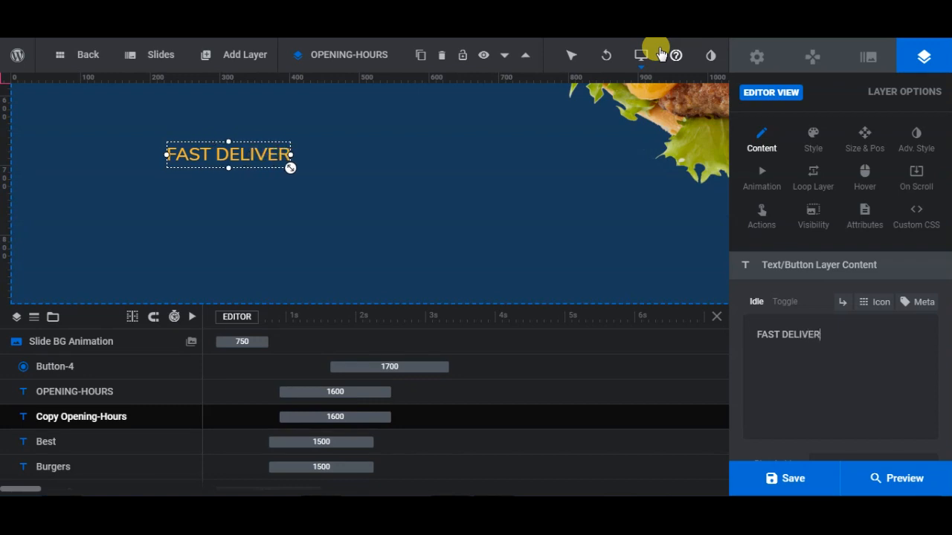
{"action": "type", "text": "Y"}
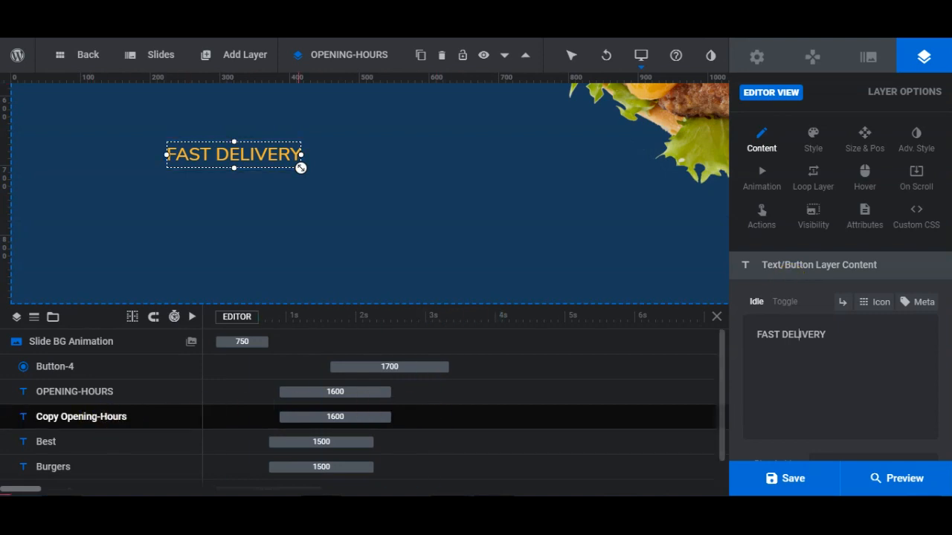
Rename the Copy Opening-Hours layer in the timeline to FAST DELIVERY.
{"action": "left_click", "coordinate": [109, 419]}
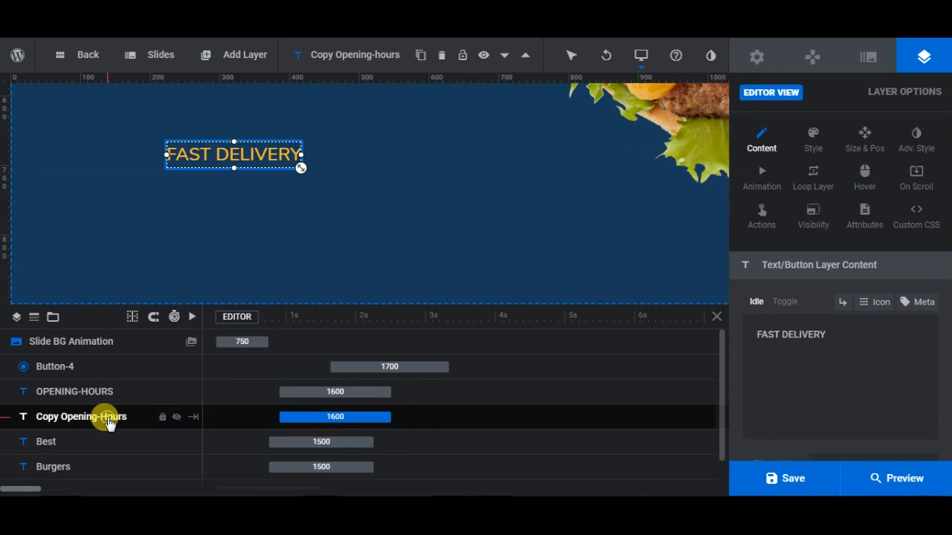
{"action": "double_click", "coordinate": [109, 419]}
{"action": "key", "text": "Delete"}
{"action": "key", "text": "Delete"}
{"action": "key", "text": "Delete"}
{"action": "key", "text": "Delete"}
{"action": "key", "text": "Delete"}
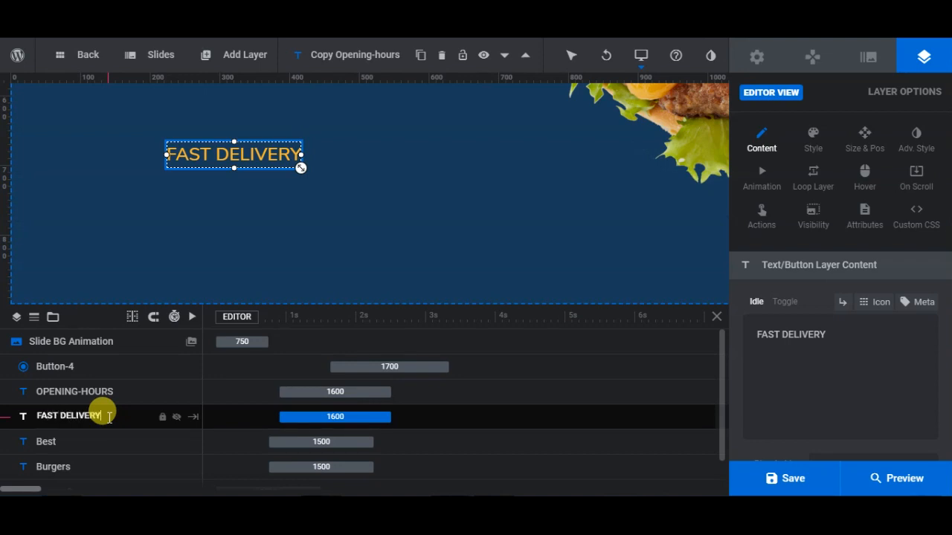
{"action": "key", "text": "Return"}
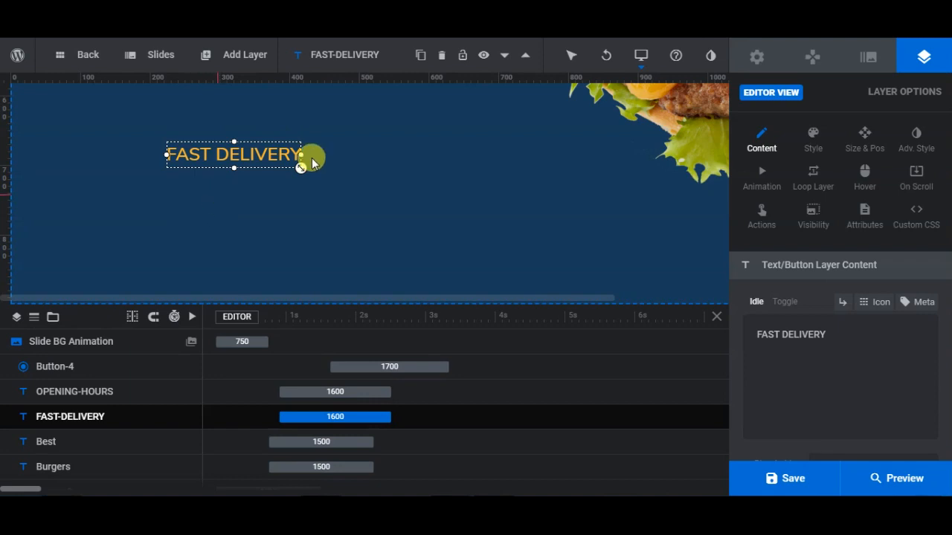
Add a text layer with the Montserrat 15px, 400 quick content style and place it directly beneath the FAST DELIVERY heading.
{"action": "mouse_move", "coordinate": [242, 59]}
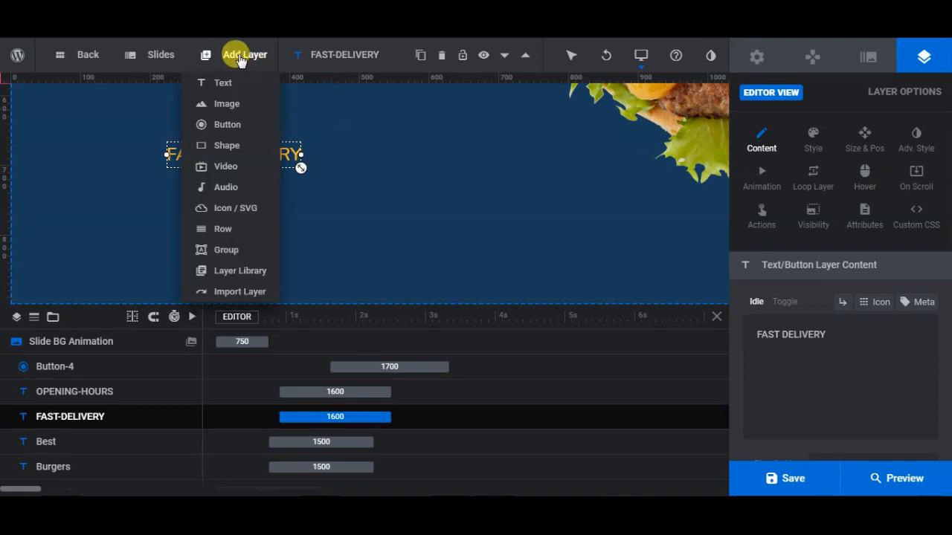
{"action": "mouse_move", "coordinate": [229, 80]}
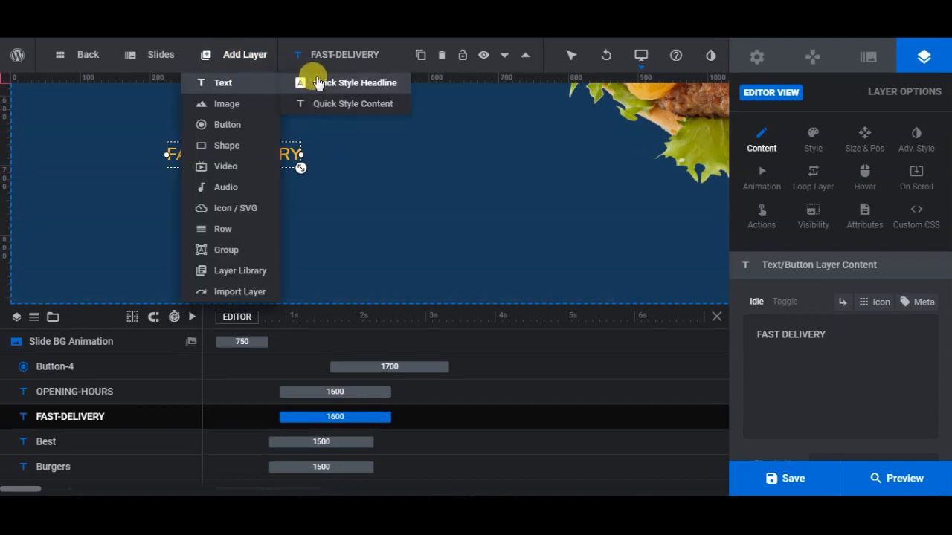
{"action": "left_click", "coordinate": [352, 106]}
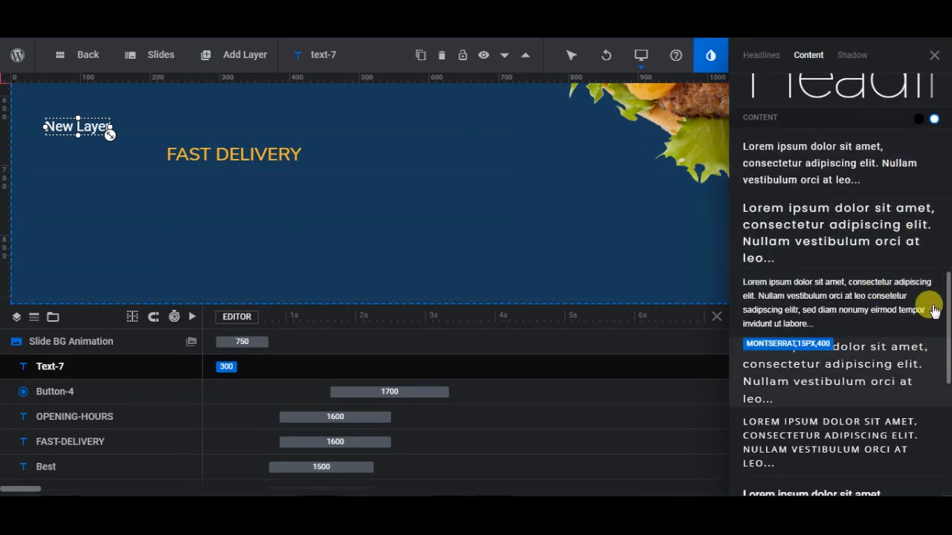
{"action": "left_click", "coordinate": [879, 385]}
{"action": "left_click_drag", "start_coordinate": [89, 125], "coordinate": [212, 177]}
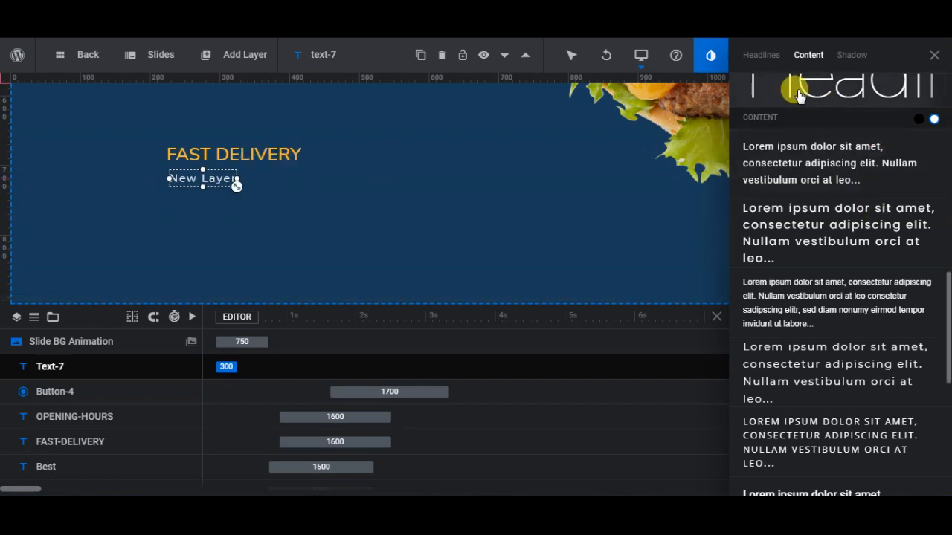
{"action": "left_click", "coordinate": [932, 56]}
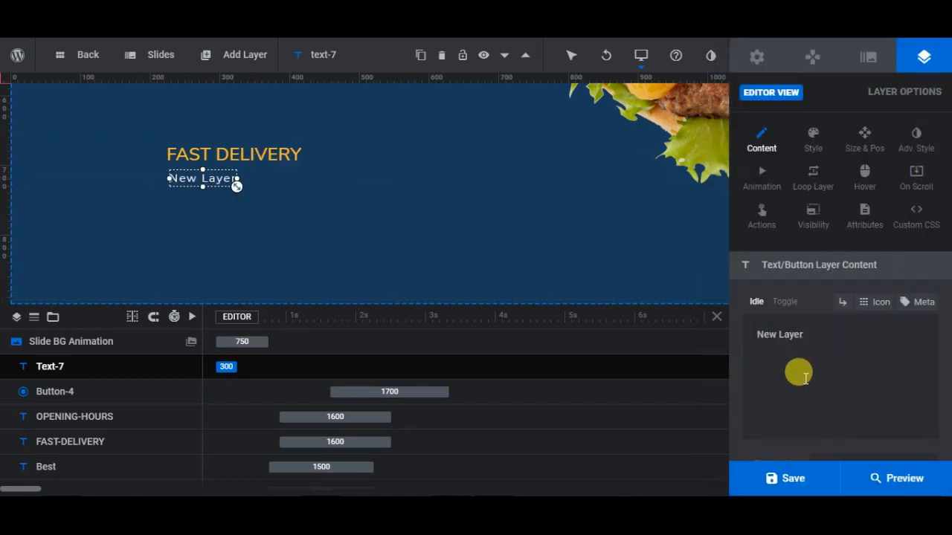
Replace the new layer's placeholder text with "PLACE AN ORDER ONLINE WITH CASH ON DELIVERY<BR> OR CHOOSE A PICKUP TIME.".
{"action": "triple_click", "coordinate": [806, 334]}
{"action": "key", "text": "BackSpace"}
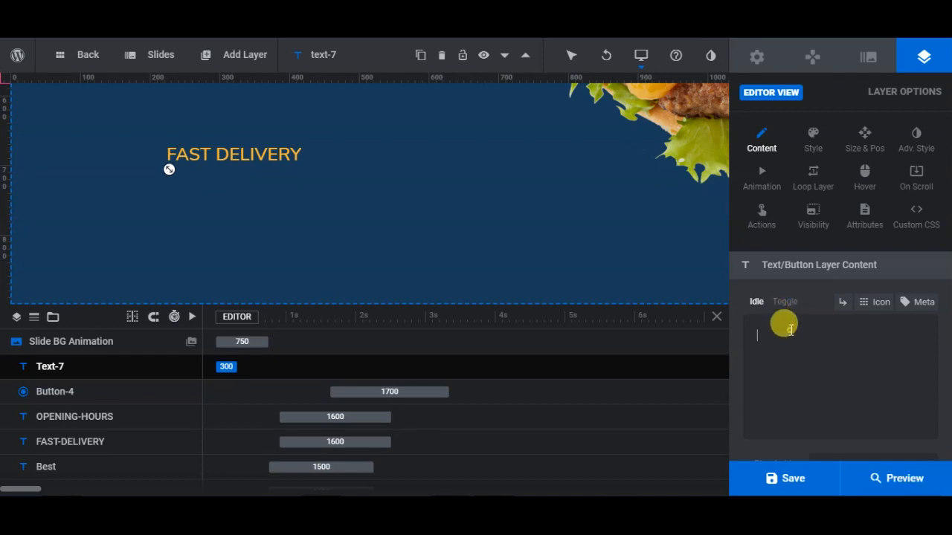
{"action": "key", "text": "ctrl+v"}
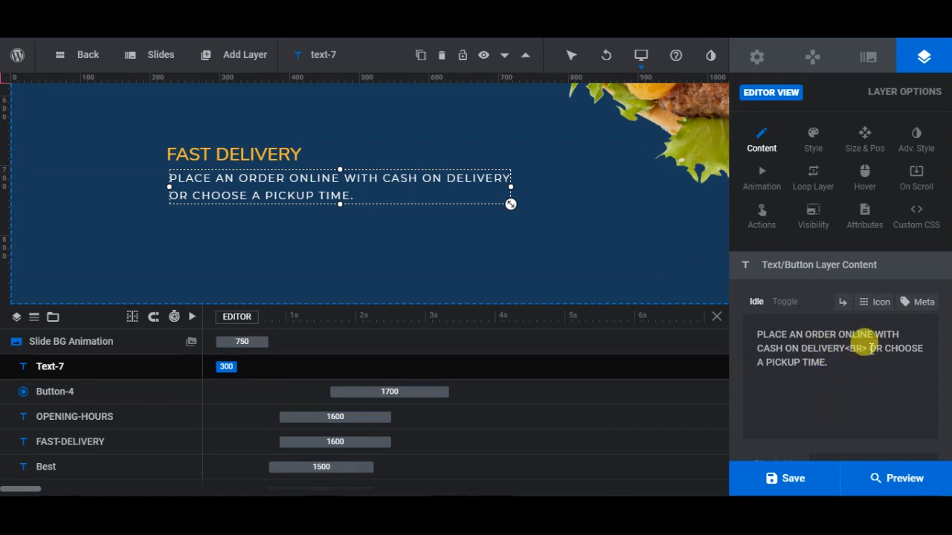
Remove the <BR> tag after DELIVERY in the description text and re-enter it directly before OR.
{"action": "left_click_drag", "start_coordinate": [868, 348], "coordinate": [844, 348]}
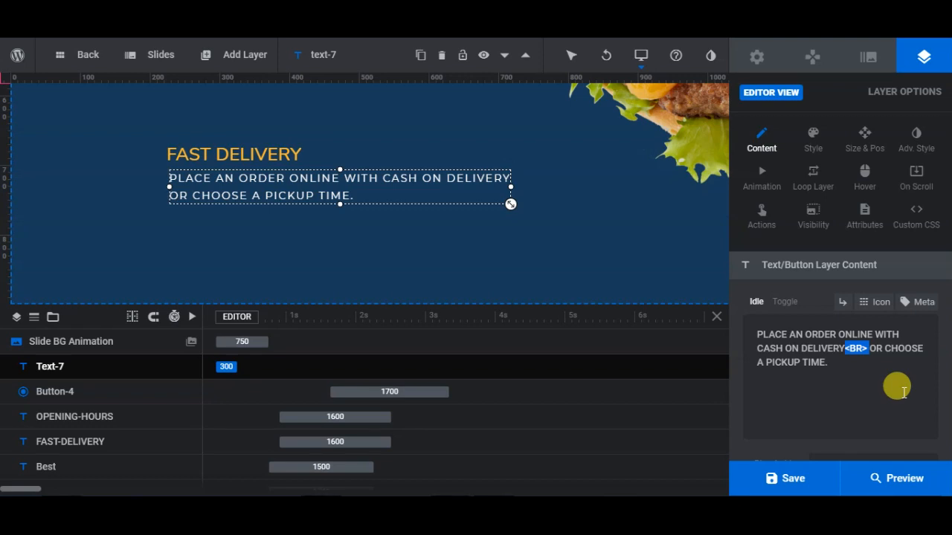
{"action": "key", "text": "ctrl+x"}
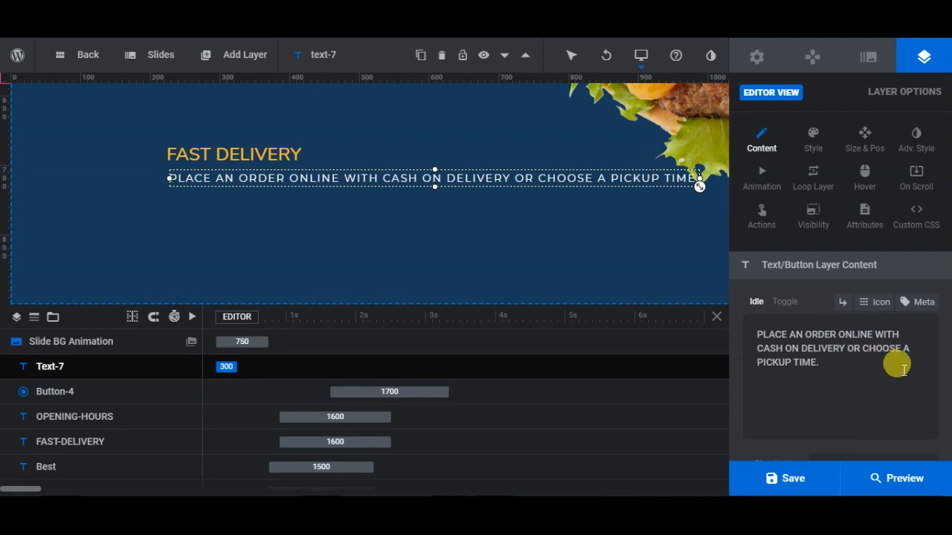
{"action": "type", "text": "<>"}
{"action": "key", "text": "Left"}
{"action": "type", "text": "BR"}
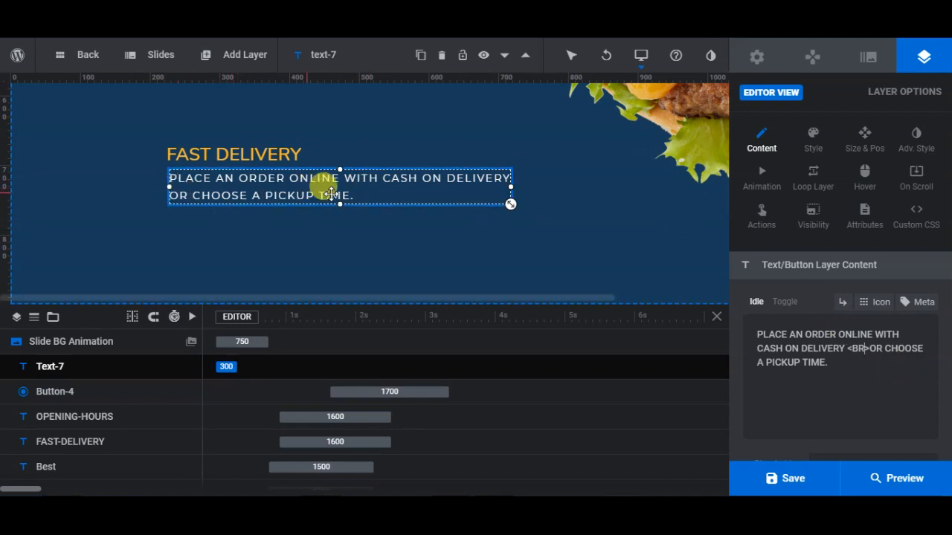
{"action": "left_click", "coordinate": [852, 365]}
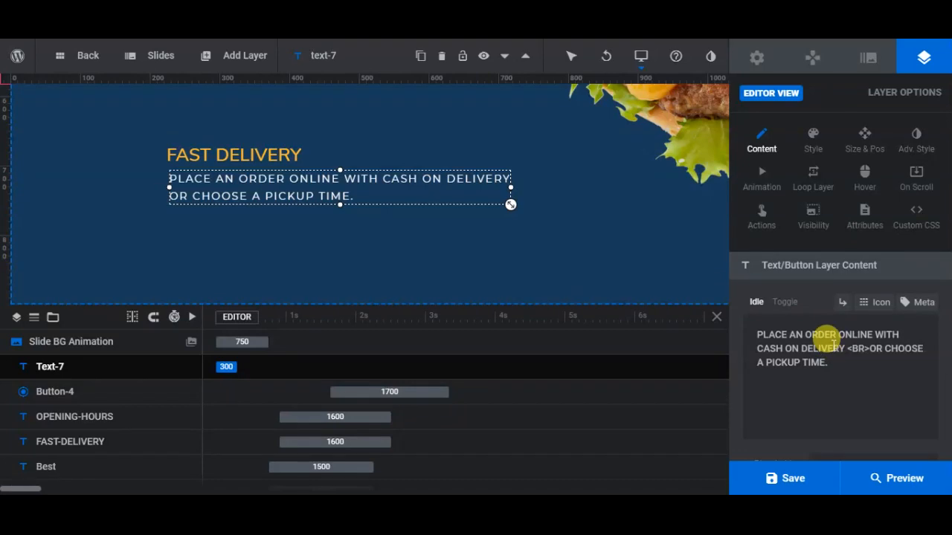
Set the description text's font family to Open Sans and its font size to 13px.
{"action": "left_click", "coordinate": [813, 147]}
{"action": "left_click", "coordinate": [897, 335]}
{"action": "scroll", "coordinate": [780, 364], "scroll_direction": "down", "scroll_amount": 1}
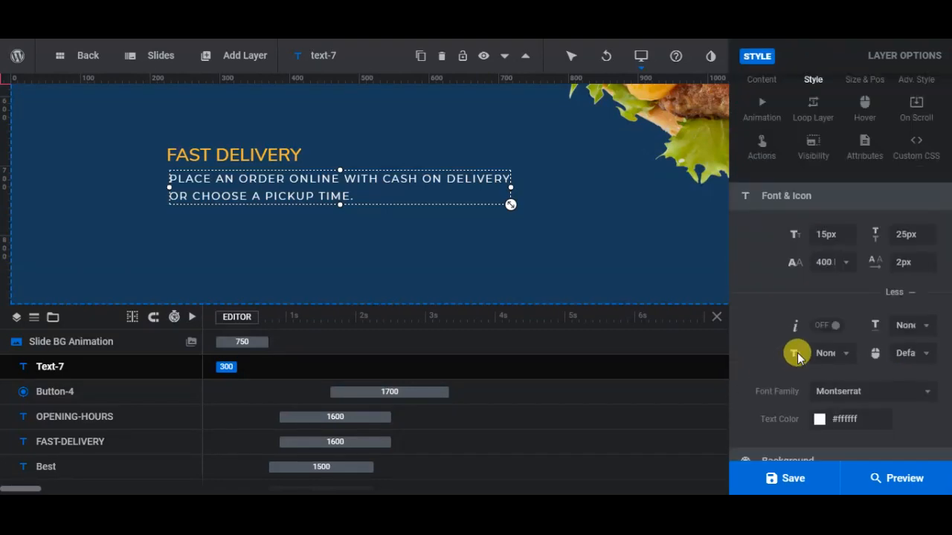
{"action": "left_click", "coordinate": [926, 394]}
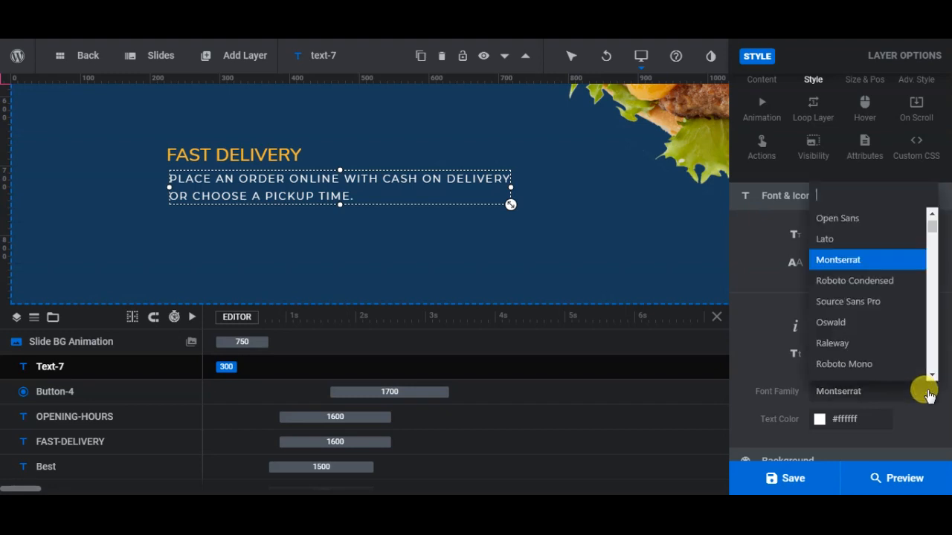
{"action": "left_click", "coordinate": [858, 231]}
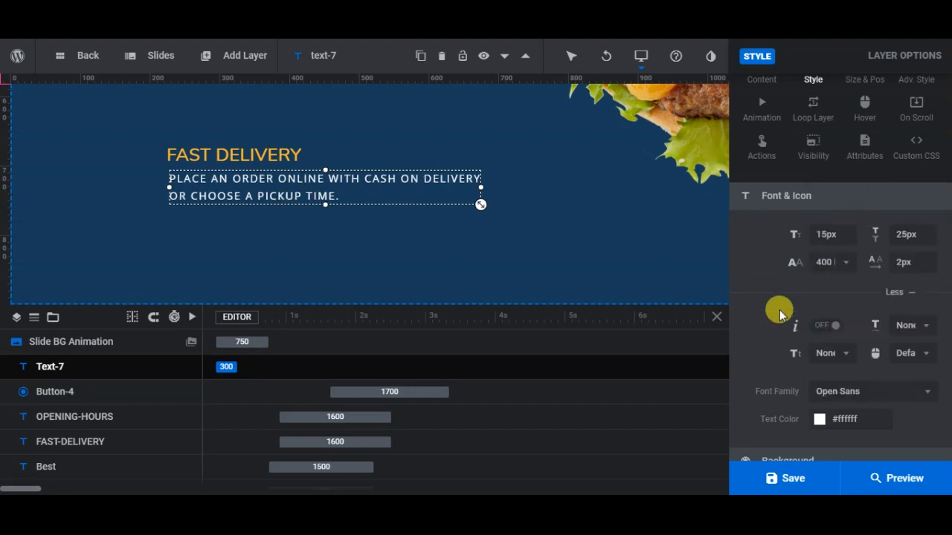
{"action": "left_click", "coordinate": [817, 232]}
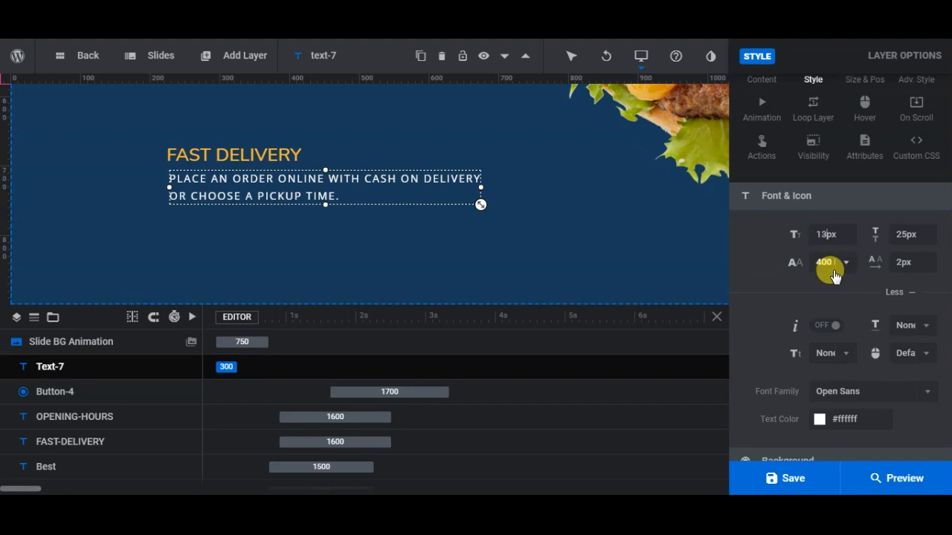
{"action": "left_click", "coordinate": [904, 235]}
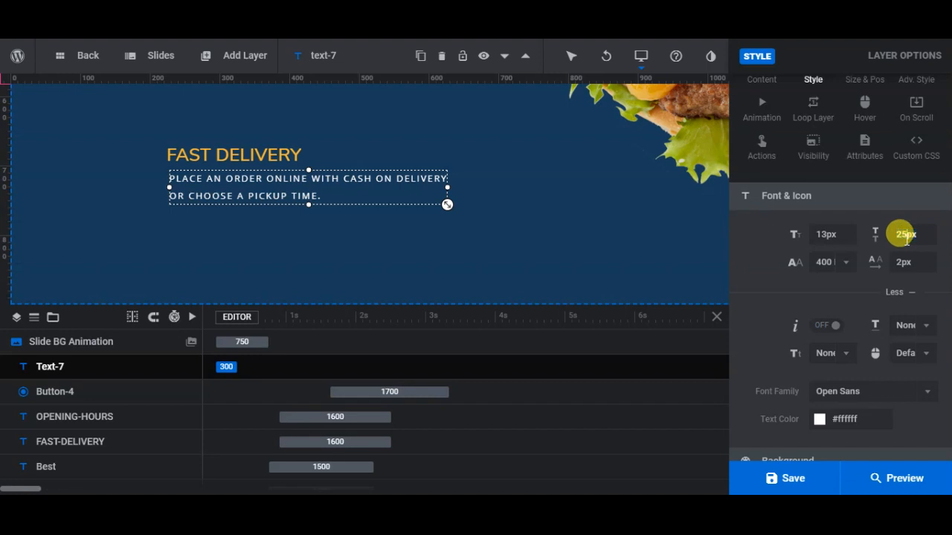
Set the description text's line height to 20px, font weight to 600 Semi-Bold and letter spacing to 1px.
{"action": "left_click", "coordinate": [831, 261]}
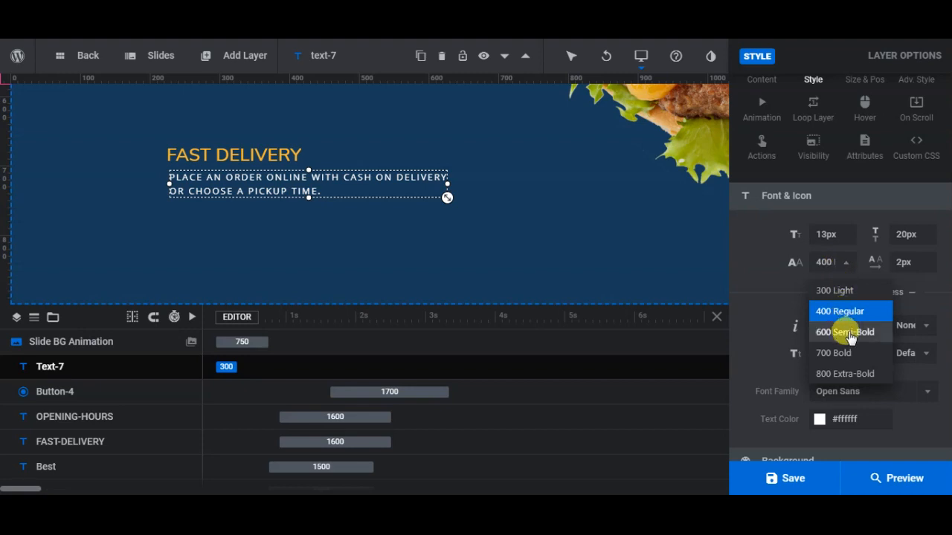
{"action": "left_click", "coordinate": [847, 332]}
{"action": "double_click", "coordinate": [903, 264]}
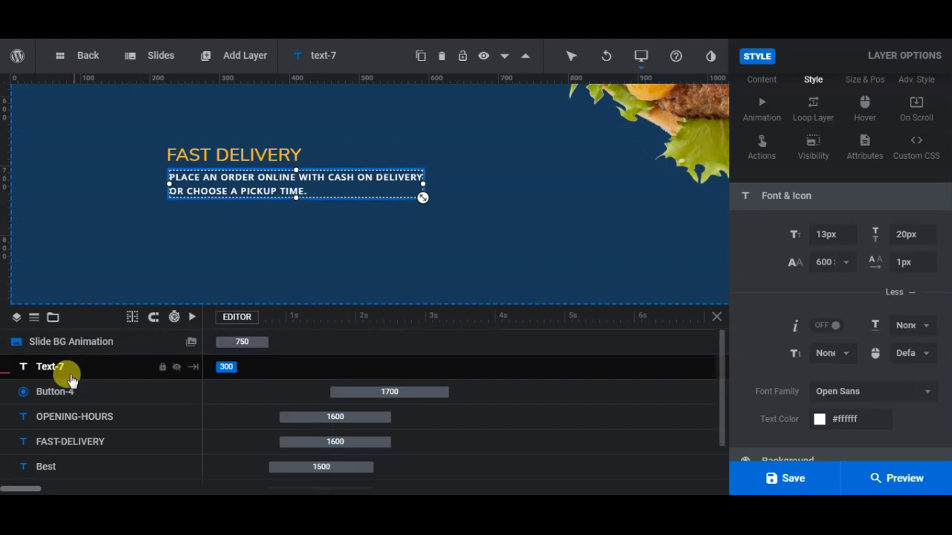
Rename the description text layer as DESCRIPTION.
{"action": "double_click", "coordinate": [58, 368]}
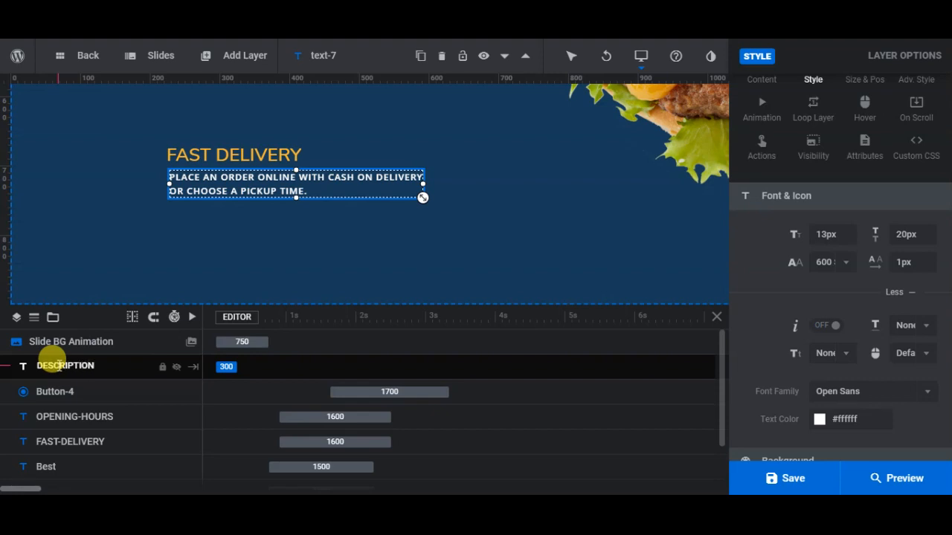
{"action": "key", "text": "Return"}
{"action": "left_click", "coordinate": [60, 370]}
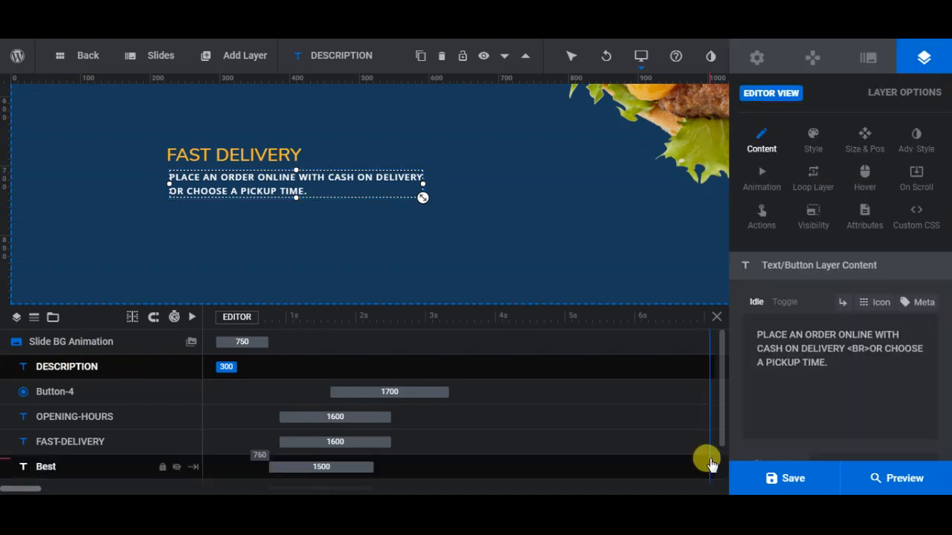
Apply the masked Slide From Bottom transition as the FAST DELIVERY heading's in animation.
{"action": "left_click", "coordinate": [246, 154]}
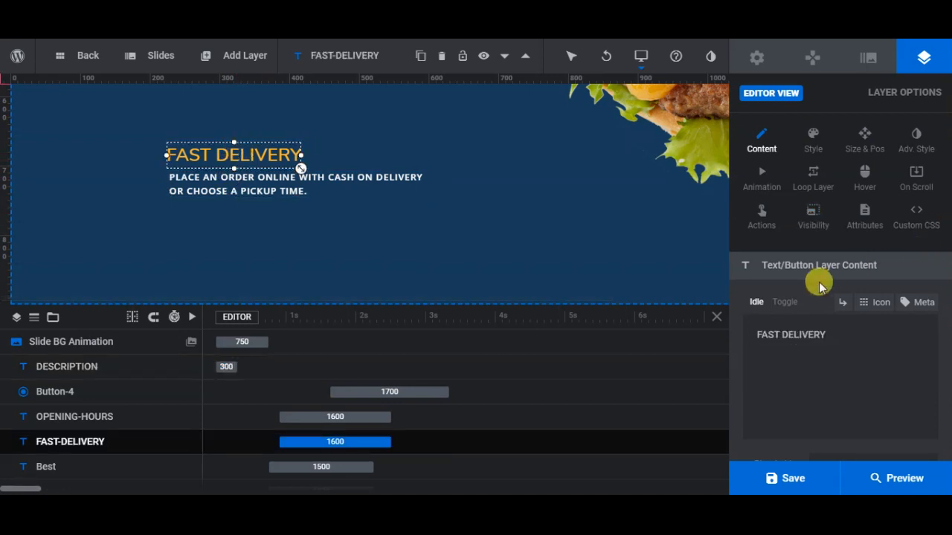
{"action": "left_click", "coordinate": [757, 189]}
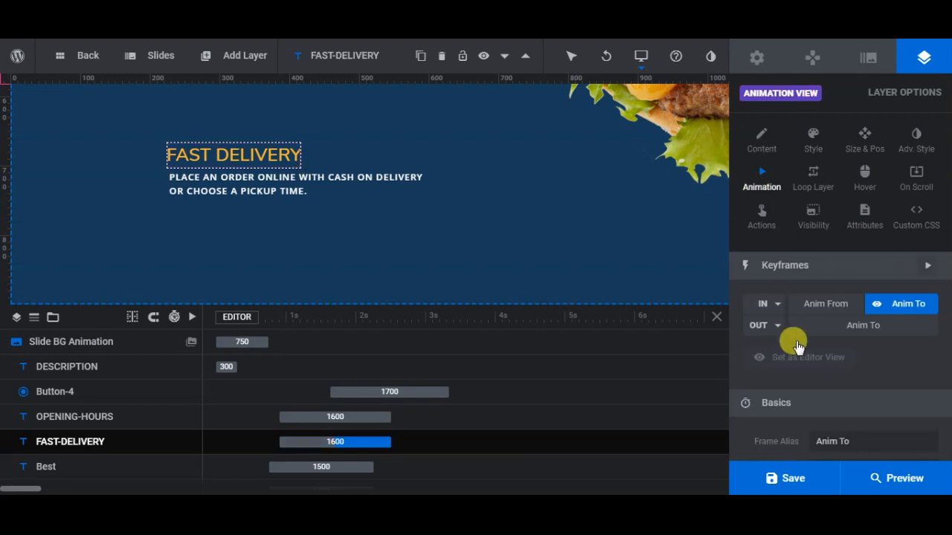
{"action": "left_click", "coordinate": [816, 309]}
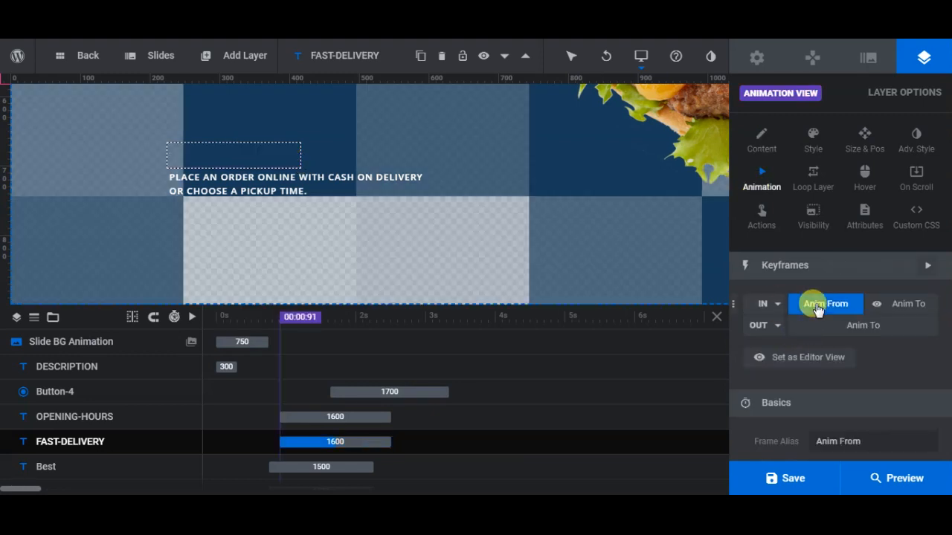
{"action": "left_click", "coordinate": [766, 305]}
{"action": "scroll", "coordinate": [905, 422], "scroll_direction": "down", "scroll_amount": 1}
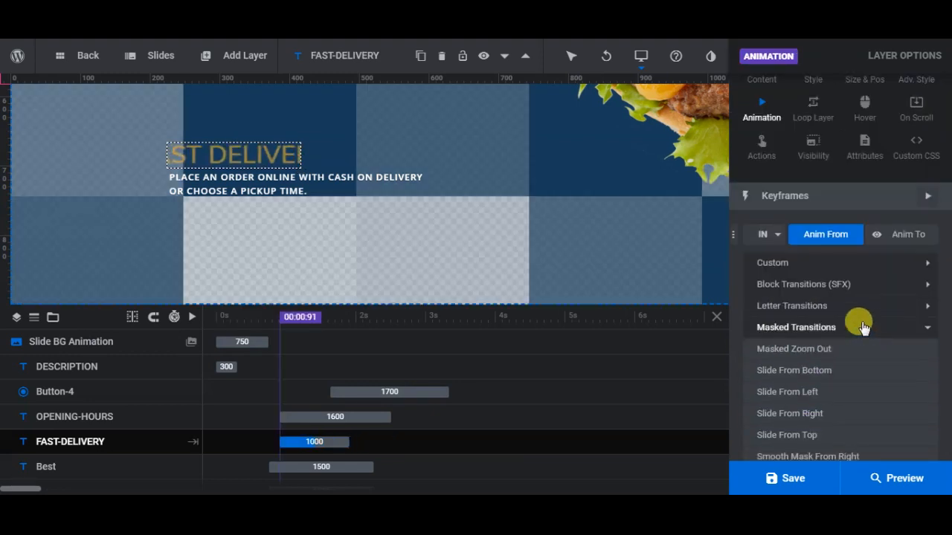
{"action": "left_click", "coordinate": [871, 374]}
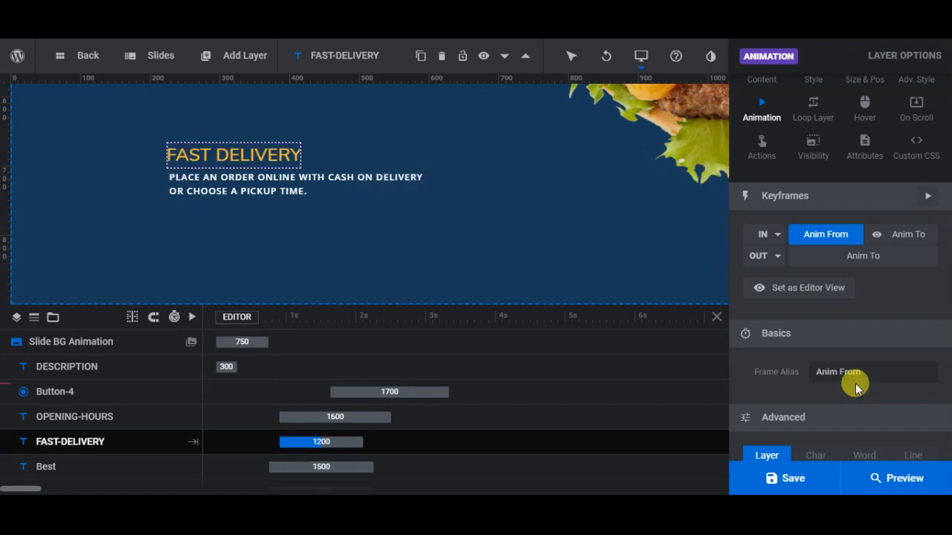
Set the start time of the FAST DELIVERY heading's in animation to 1940.
{"action": "left_click", "coordinate": [907, 237]}
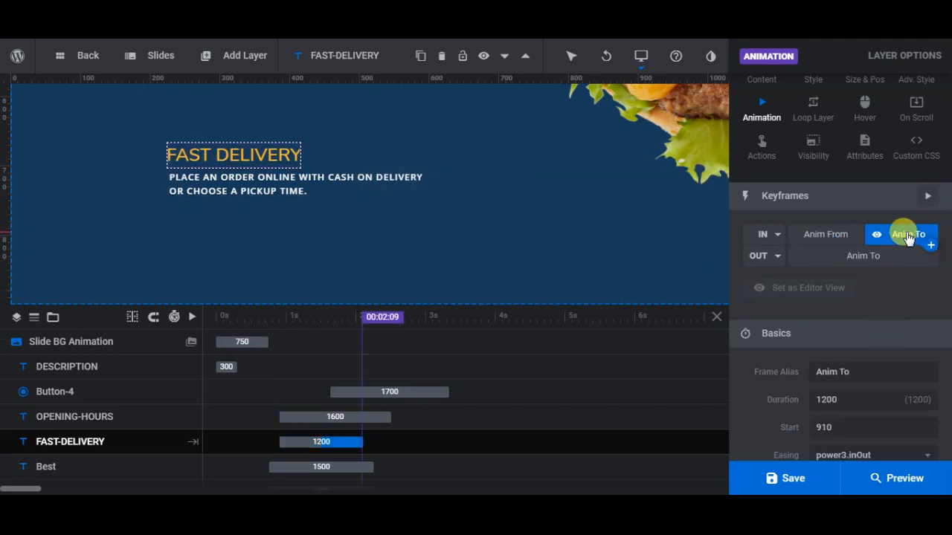
{"action": "scroll", "coordinate": [907, 340], "scroll_direction": "down", "scroll_amount": 1}
{"action": "left_click", "coordinate": [851, 359]}
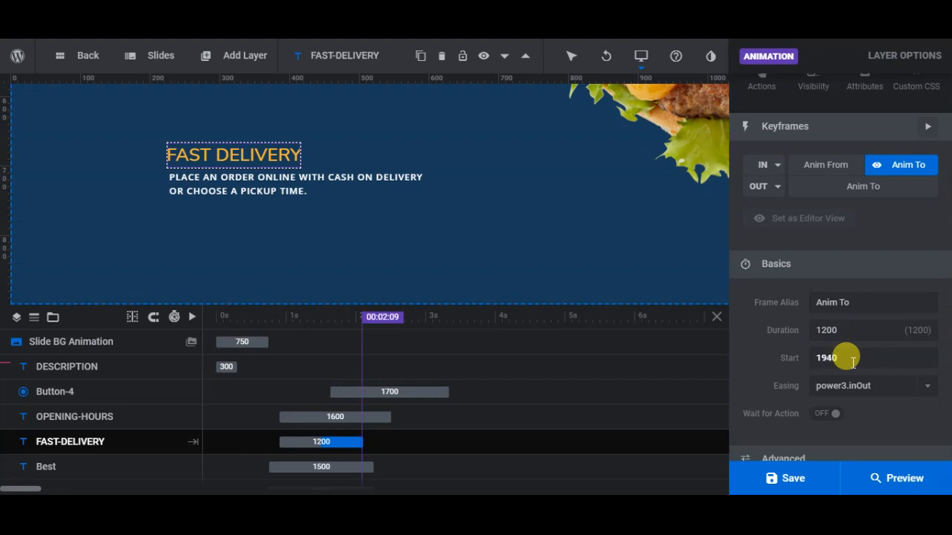
{"action": "left_click", "coordinate": [769, 359]}
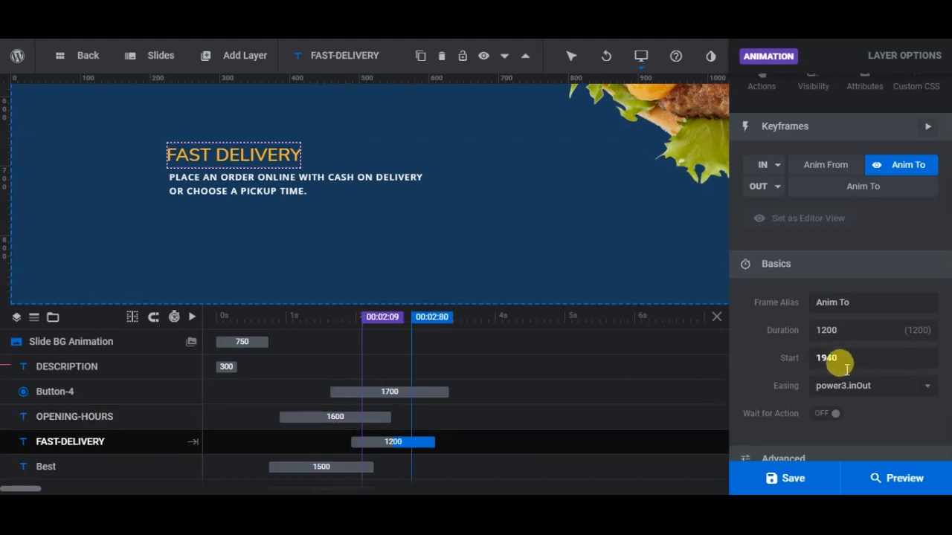
{"action": "scroll", "coordinate": [835, 393], "scroll_direction": "down", "scroll_amount": 1}
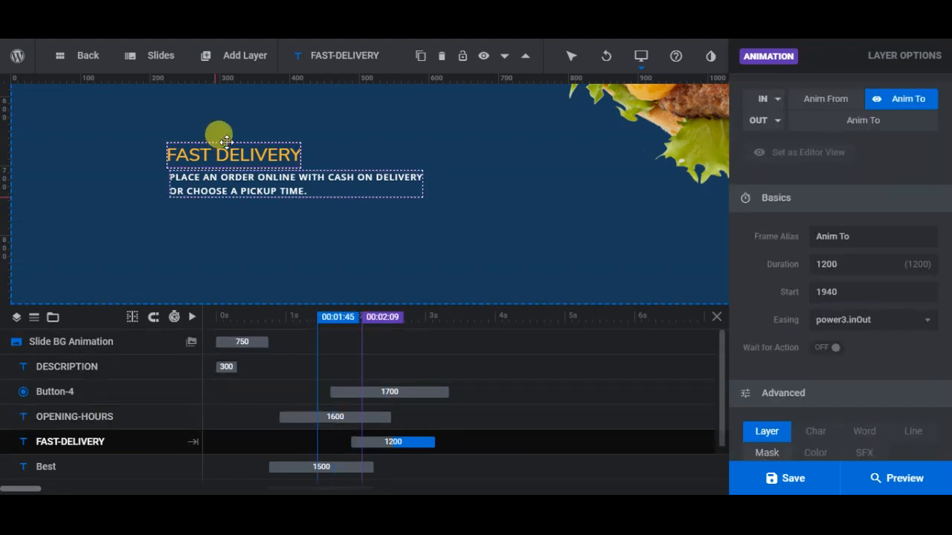
Apply the masked Slide From Bottom transition as the DESCRIPTION layer's in animation.
{"action": "left_click", "coordinate": [260, 183]}
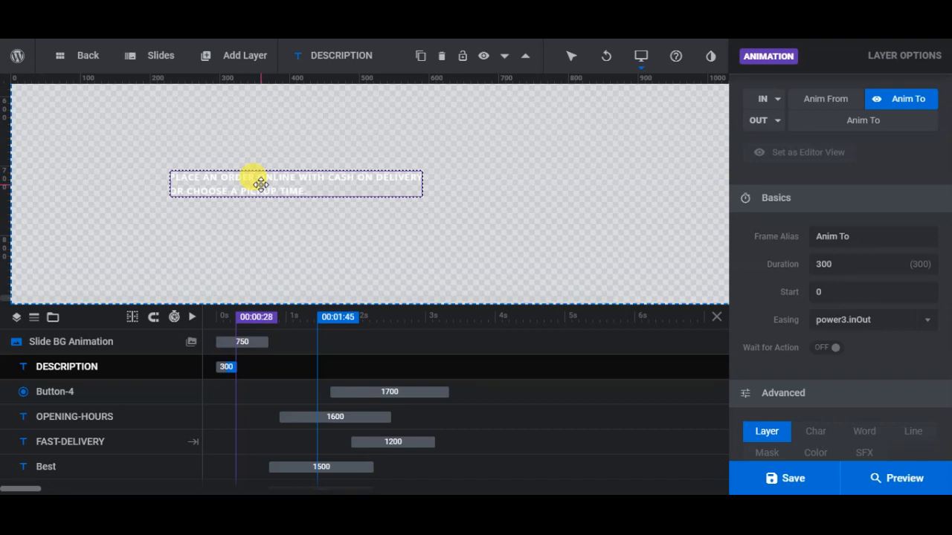
{"action": "left_click", "coordinate": [827, 100]}
{"action": "left_click", "coordinate": [777, 100]}
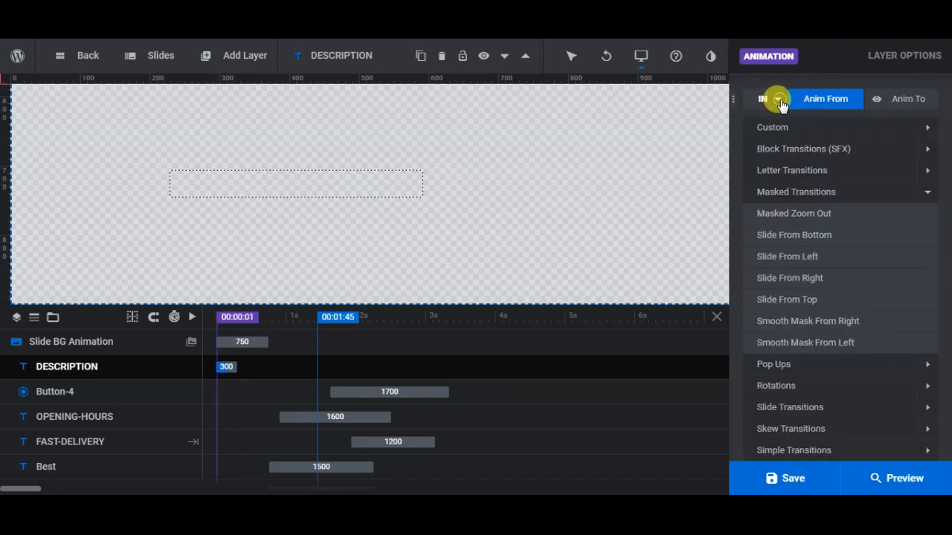
{"action": "left_click", "coordinate": [809, 237]}
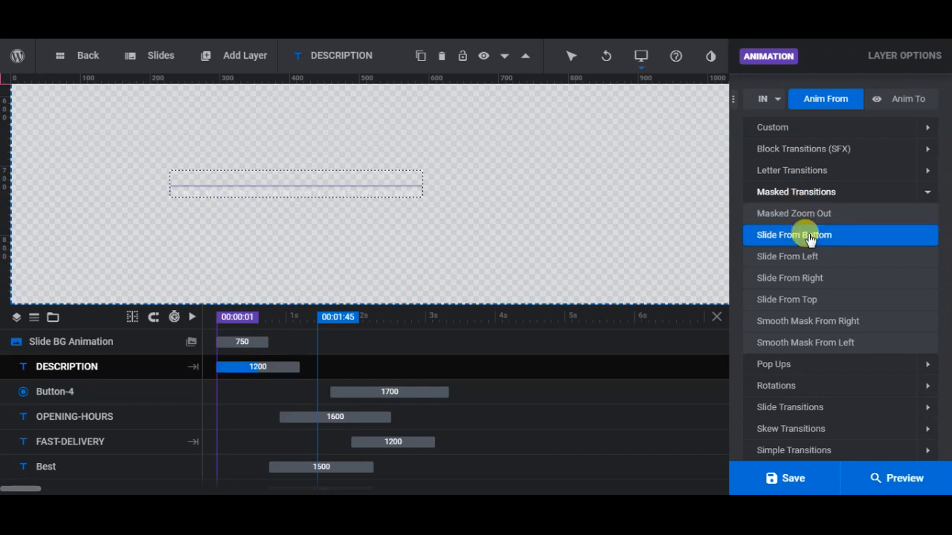
{"action": "left_click", "coordinate": [809, 236]}
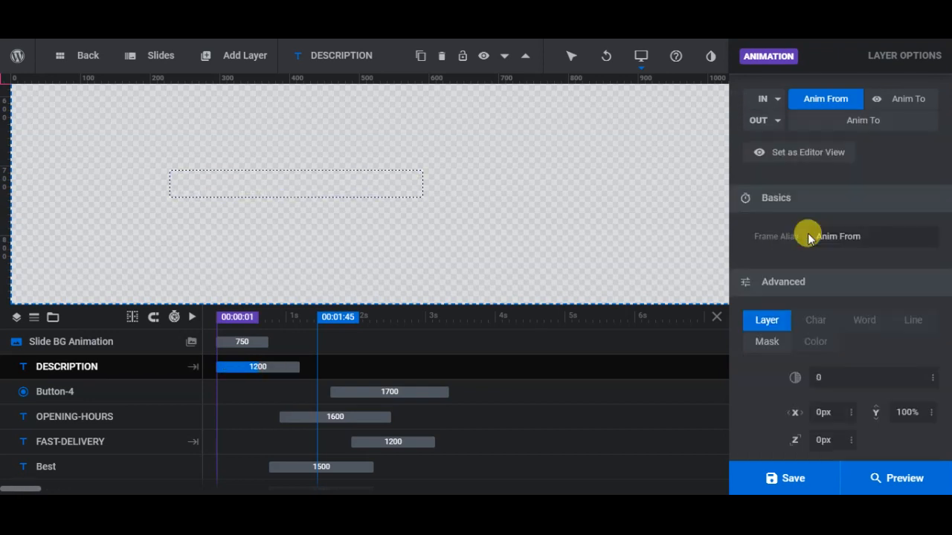
Set the start time of the DESCRIPTION layer's in animation to 1945.
{"action": "scroll", "coordinate": [838, 290], "scroll_direction": "down", "scroll_amount": 3}
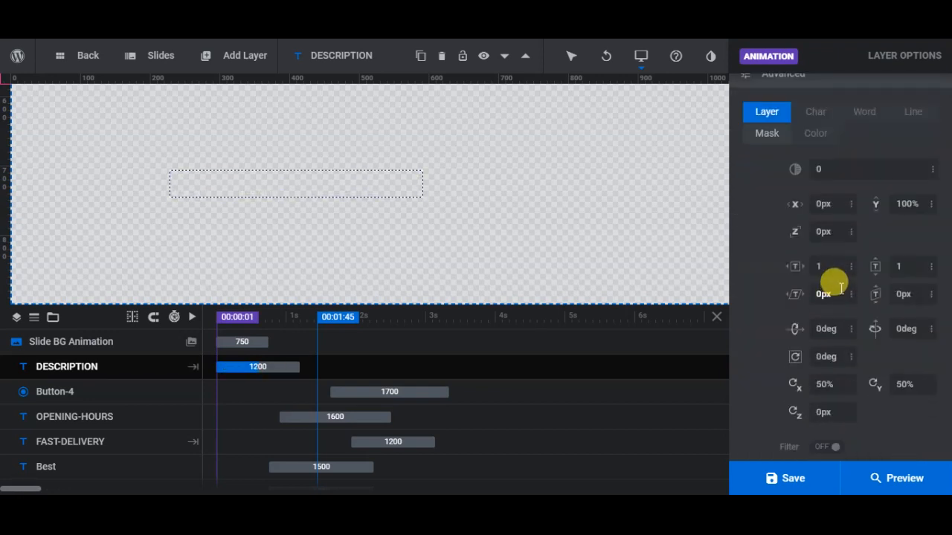
{"action": "scroll", "coordinate": [839, 287], "scroll_direction": "down", "scroll_amount": 3}
{"action": "scroll", "coordinate": [840, 284], "scroll_direction": "up", "scroll_amount": 1}
{"action": "scroll", "coordinate": [841, 284], "scroll_direction": "up", "scroll_amount": 5}
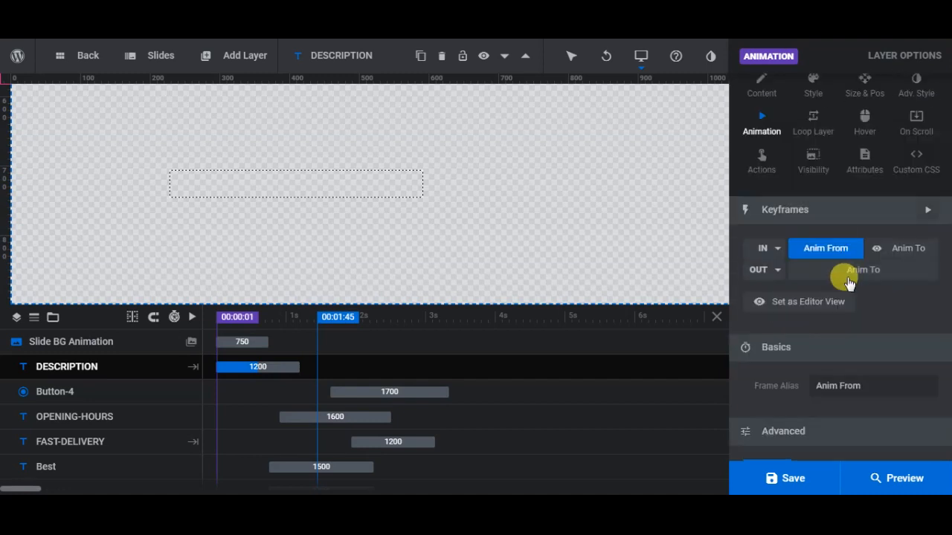
{"action": "left_click", "coordinate": [901, 249]}
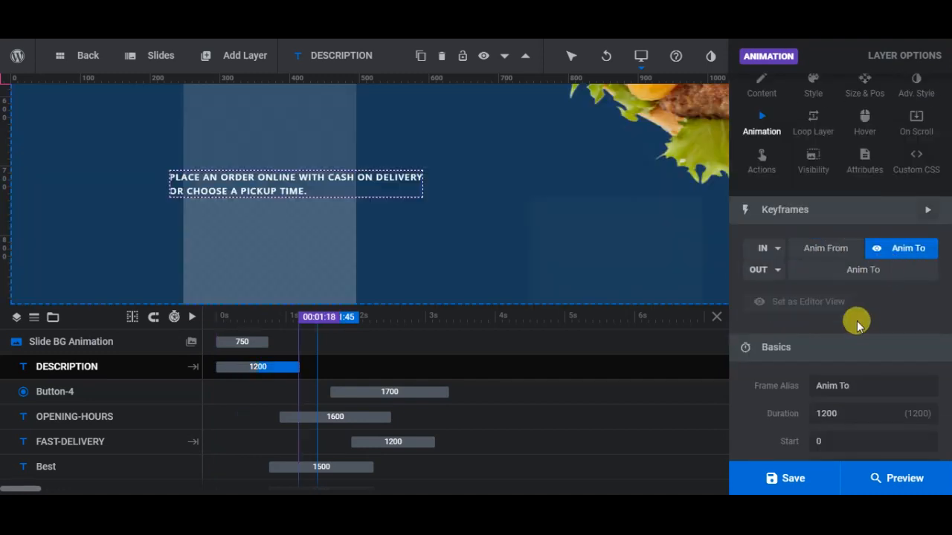
{"action": "scroll", "coordinate": [862, 325], "scroll_direction": "down", "scroll_amount": 1}
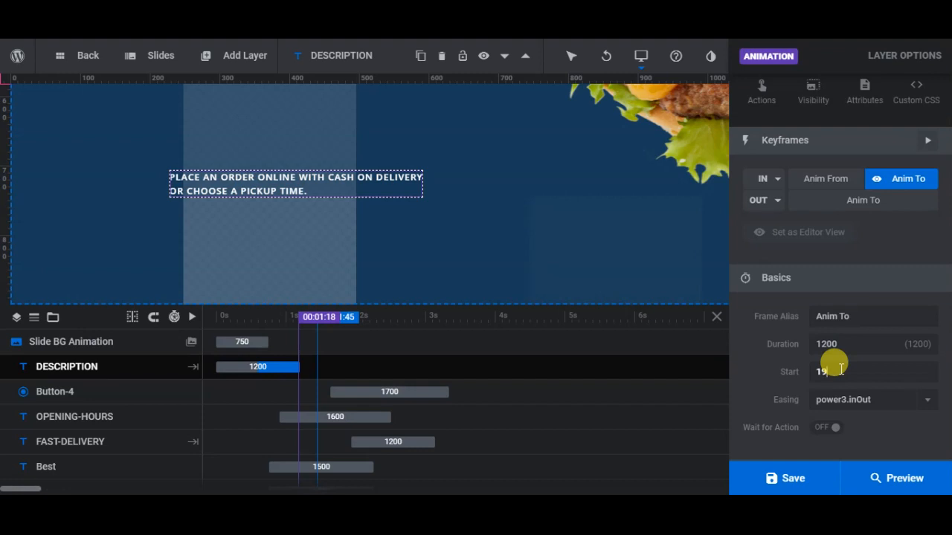
{"action": "left_click", "coordinate": [757, 383]}
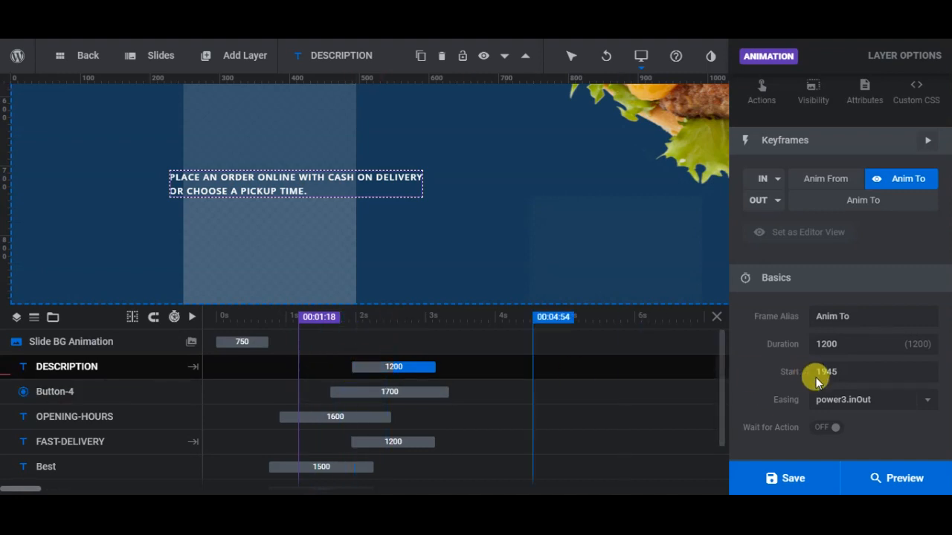
Save the slide with the heading and description animations.
{"action": "scroll", "coordinate": [773, 383], "scroll_direction": "down", "scroll_amount": 4}
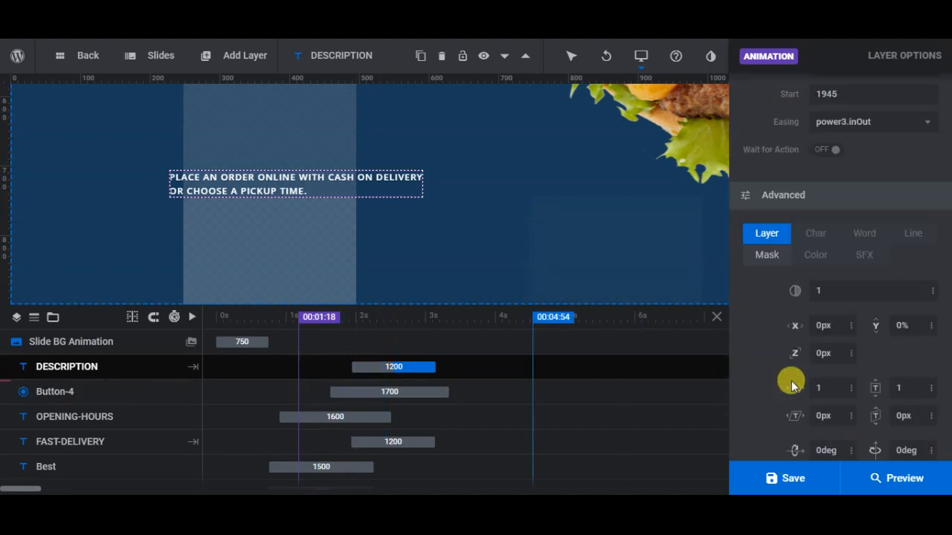
{"action": "scroll", "coordinate": [790, 382], "scroll_direction": "up", "scroll_amount": 4}
{"action": "left_click", "coordinate": [786, 480]}
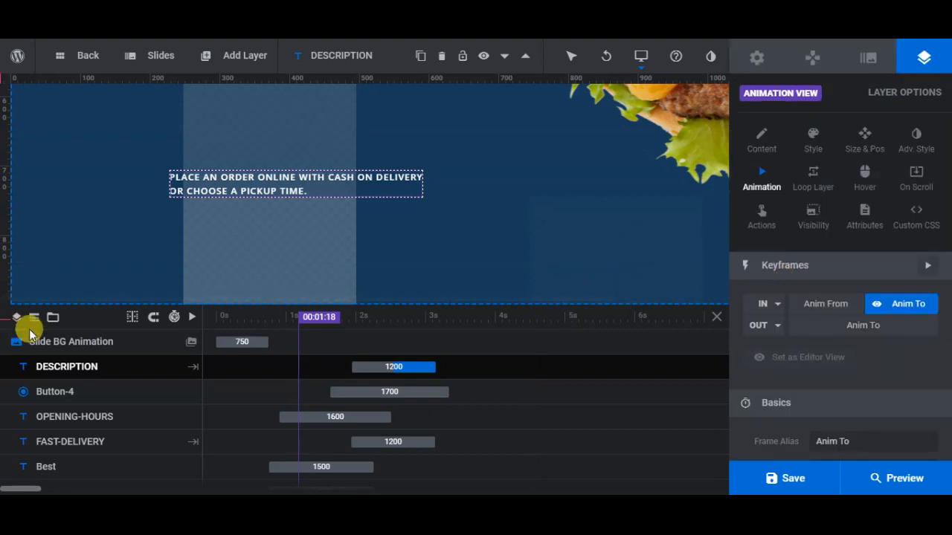
Change the description's text color to #7a7a7a and align its left edge with the FAST DELIVERY heading.
{"action": "left_click", "coordinate": [761, 138]}
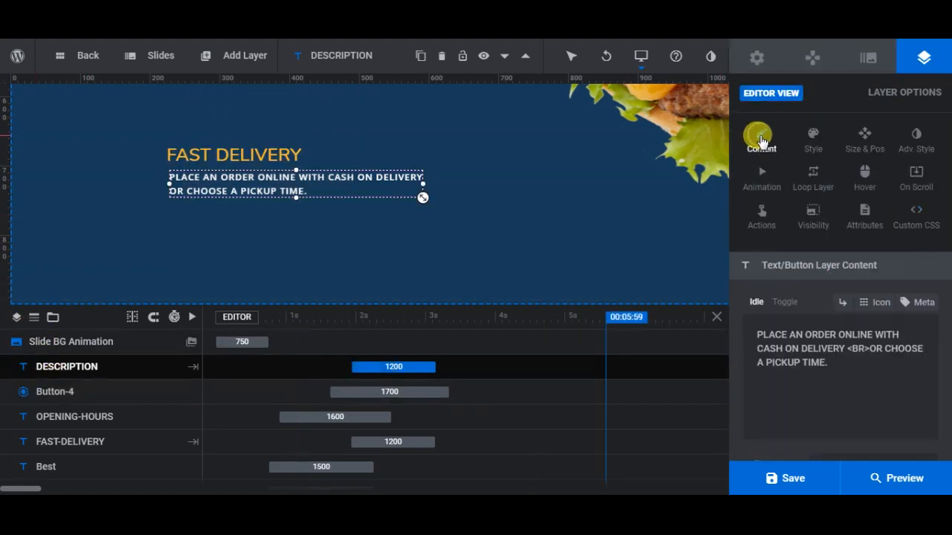
{"action": "scroll", "coordinate": [511, 241], "scroll_direction": "up", "scroll_amount": 1}
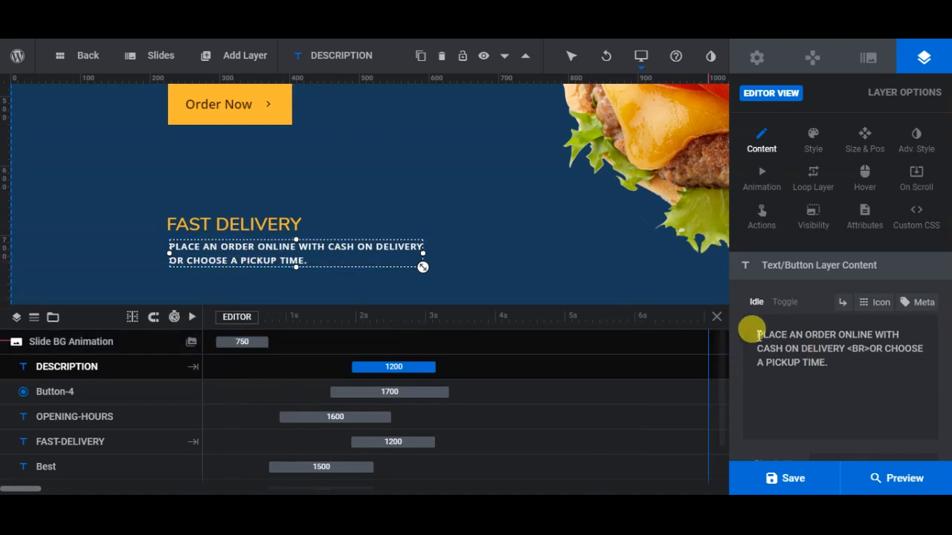
{"action": "left_click", "coordinate": [813, 136]}
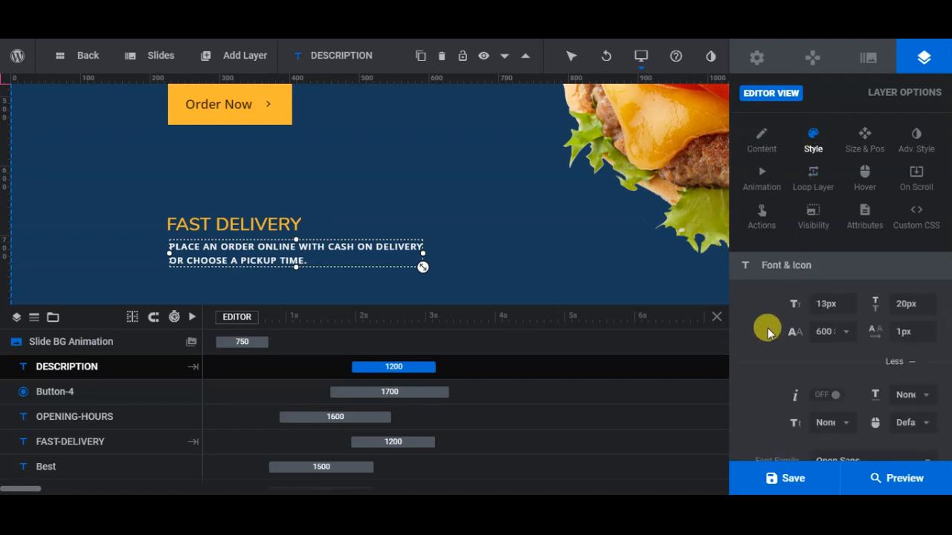
{"action": "scroll", "coordinate": [770, 331], "scroll_direction": "down", "scroll_amount": 2}
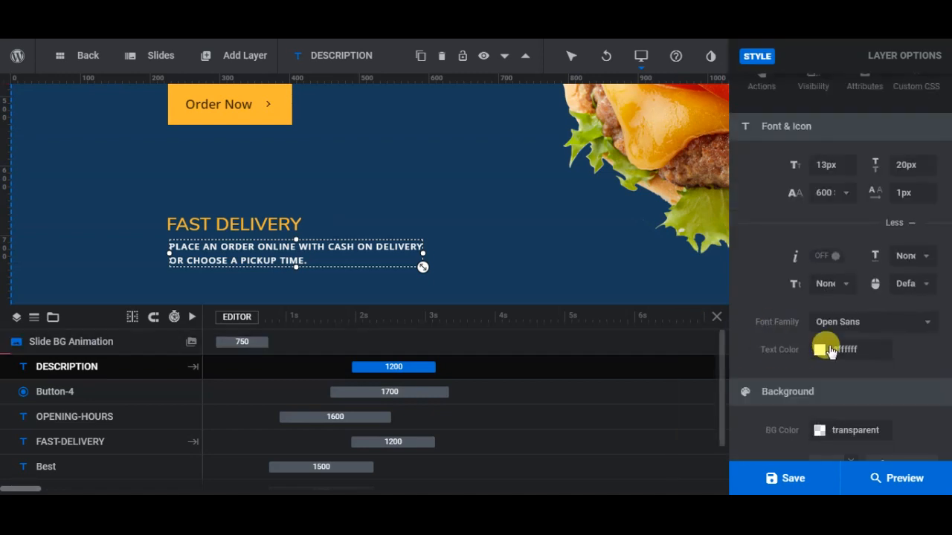
{"action": "left_click", "coordinate": [848, 351]}
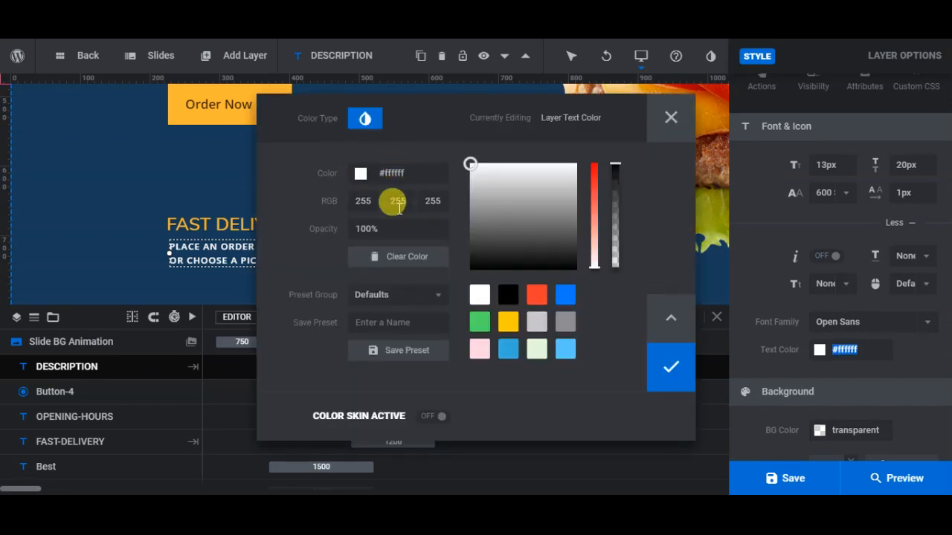
{"action": "left_click", "coordinate": [391, 173]}
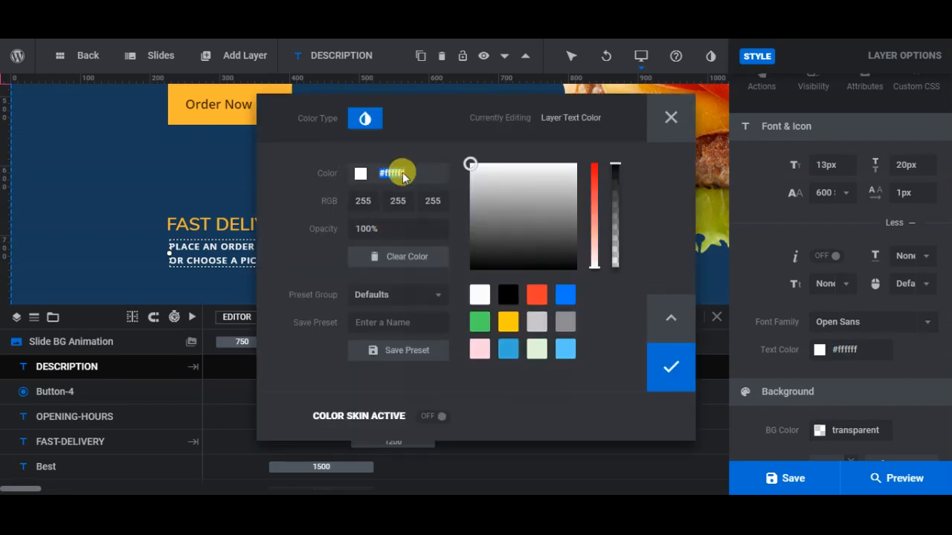
{"action": "right_click", "coordinate": [402, 178]}
{"action": "left_click", "coordinate": [436, 217]}
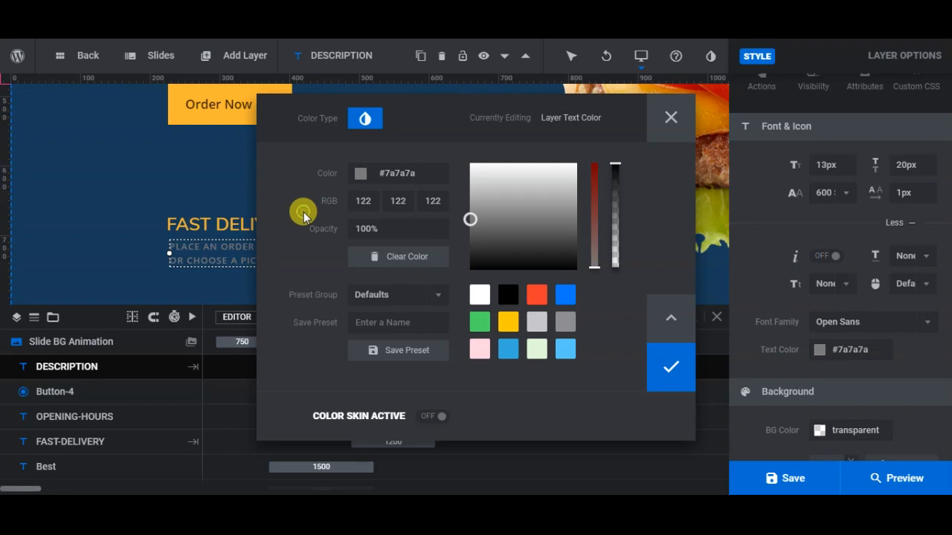
{"action": "left_click", "coordinate": [669, 365]}
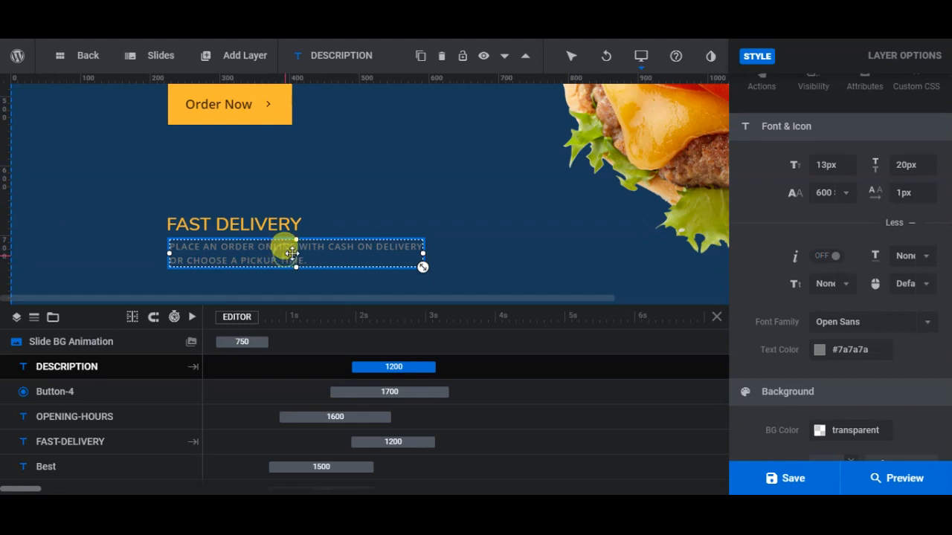
{"action": "left_click_drag", "start_coordinate": [292, 253], "coordinate": [290, 252]}
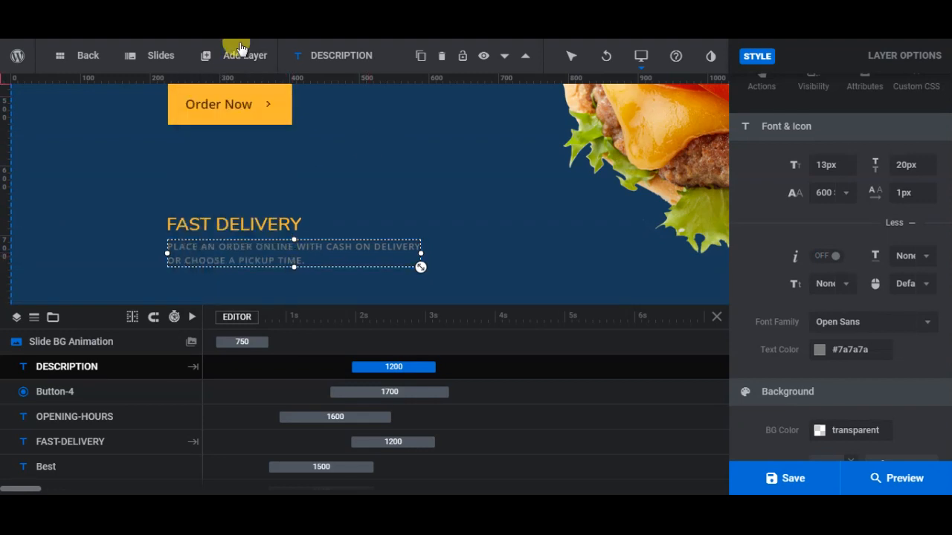
Add a shape layer to the slide.
{"action": "mouse_move", "coordinate": [239, 58]}
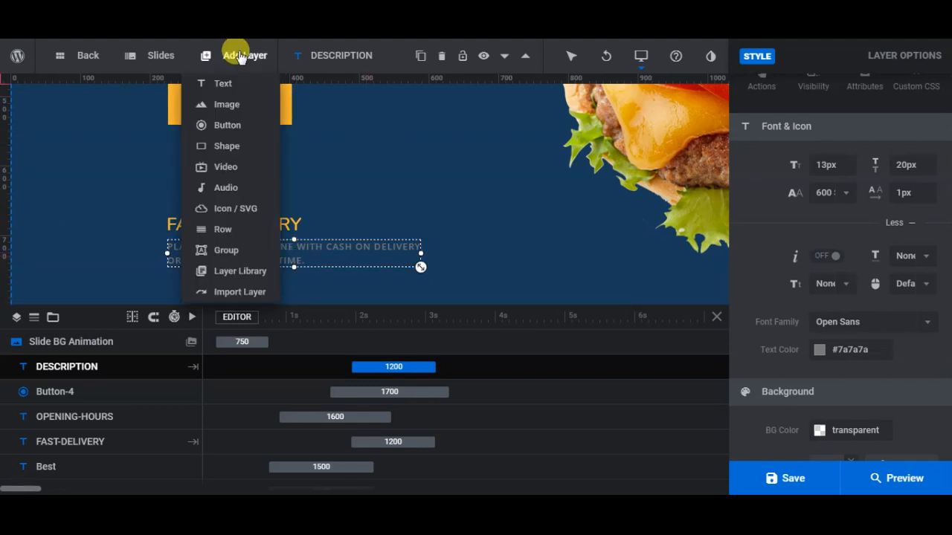
{"action": "left_click", "coordinate": [226, 147]}
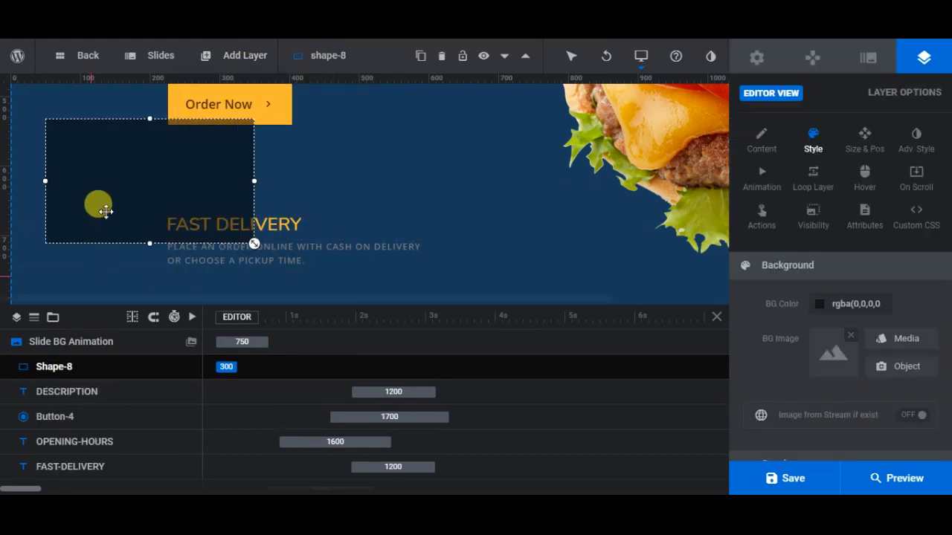
Place the shape over the FAST DELIVERY heading and description and resize it to about 403 by 141 px.
{"action": "left_click_drag", "start_coordinate": [156, 187], "coordinate": [277, 237]}
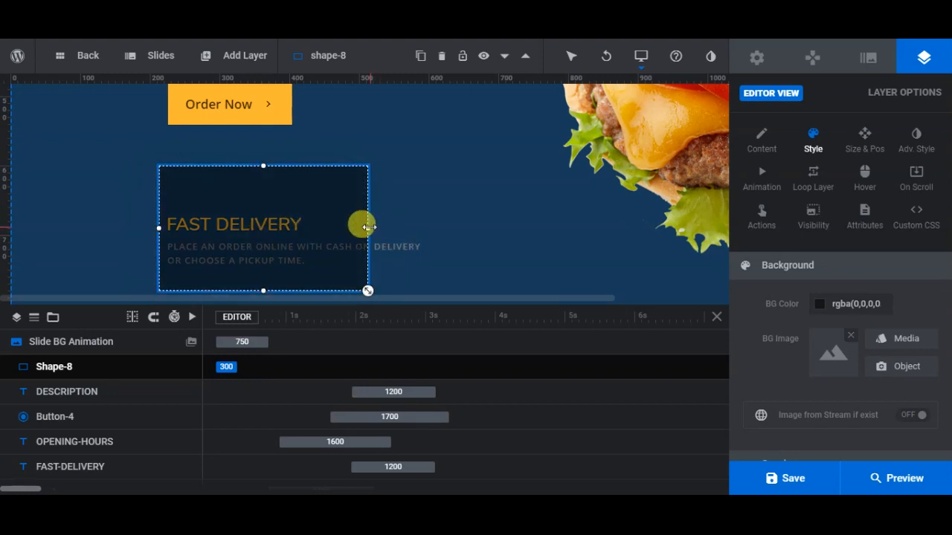
{"action": "left_click_drag", "start_coordinate": [379, 232], "coordinate": [440, 228]}
{"action": "scroll", "coordinate": [614, 212], "scroll_direction": "down", "scroll_amount": 1}
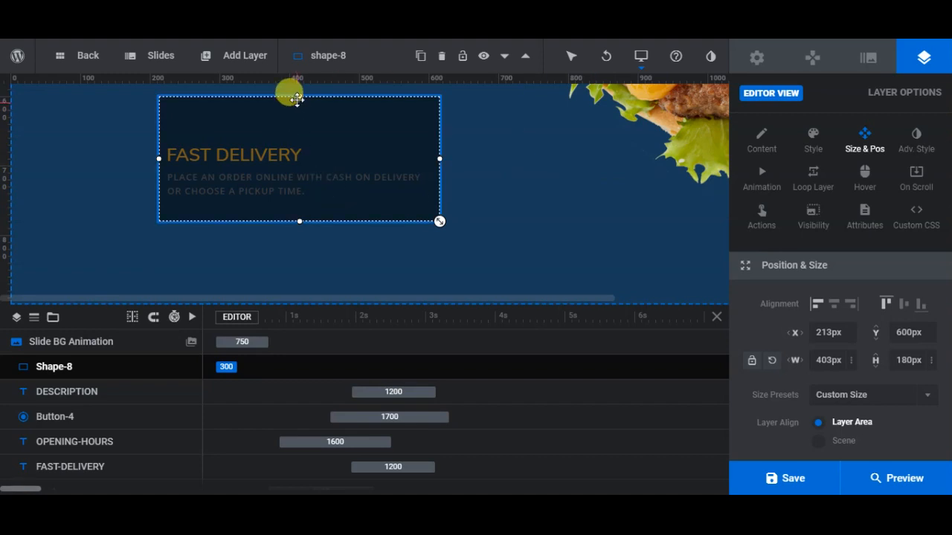
{"action": "left_click_drag", "start_coordinate": [297, 96], "coordinate": [289, 115]}
{"action": "left_click_drag", "start_coordinate": [330, 157], "coordinate": [326, 180]}
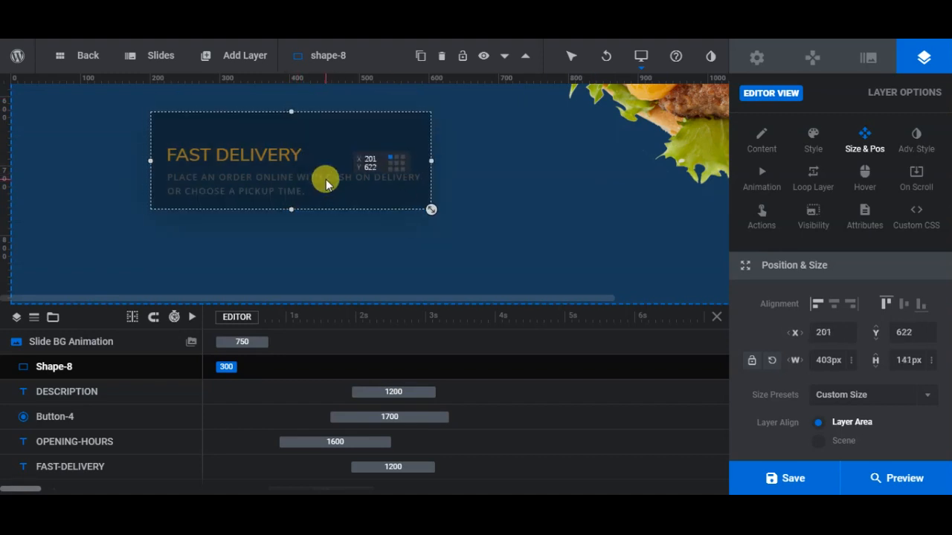
Enlarge the shape to about 426 by 150 px and position it around the text at about X 179, Y 635.
{"action": "left_click", "coordinate": [147, 164]}
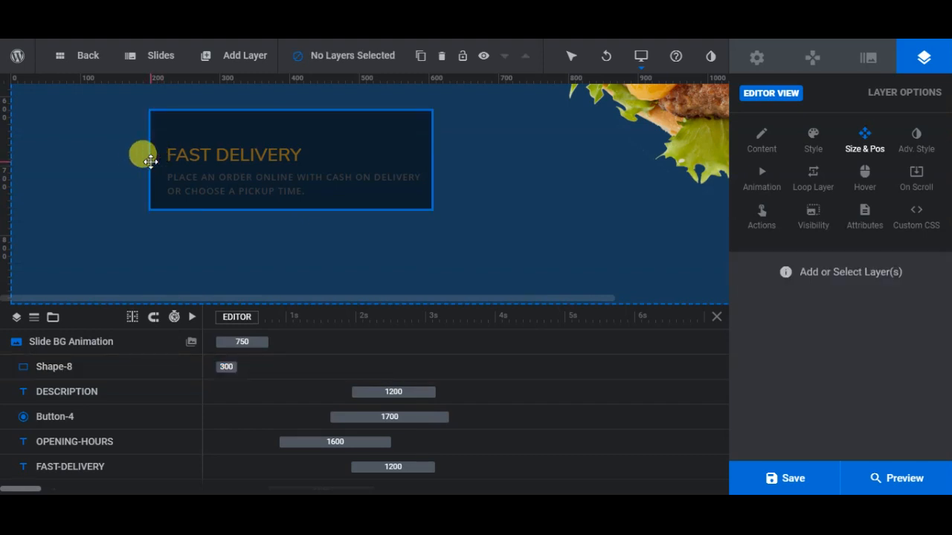
{"action": "left_click", "coordinate": [167, 158]}
{"action": "left_click_drag", "start_coordinate": [148, 161], "coordinate": [124, 156]}
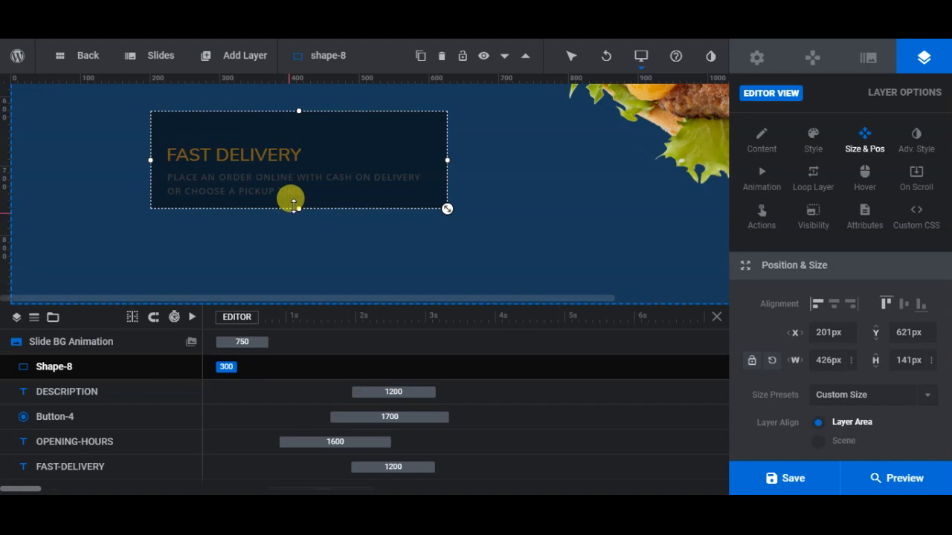
{"action": "left_click_drag", "start_coordinate": [297, 207], "coordinate": [297, 214]}
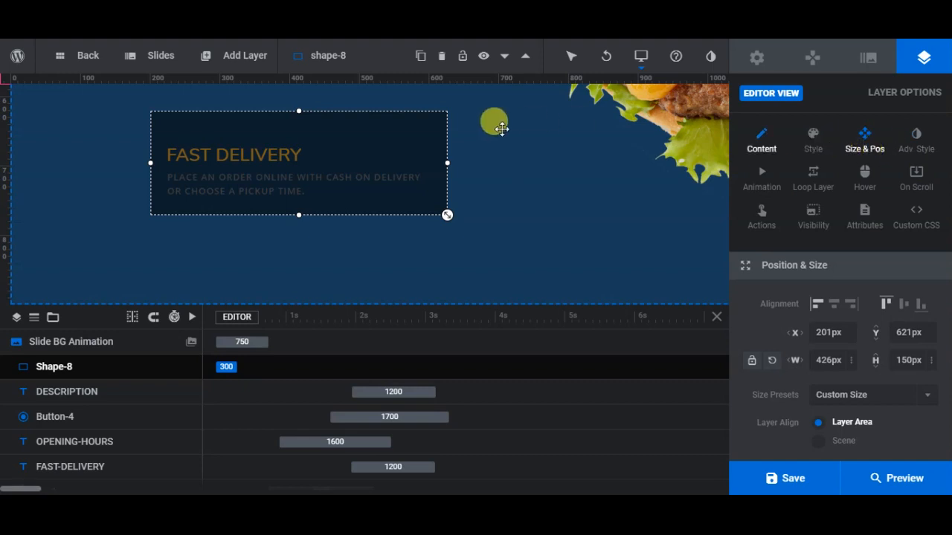
{"action": "left_click_drag", "start_coordinate": [351, 160], "coordinate": [336, 171]}
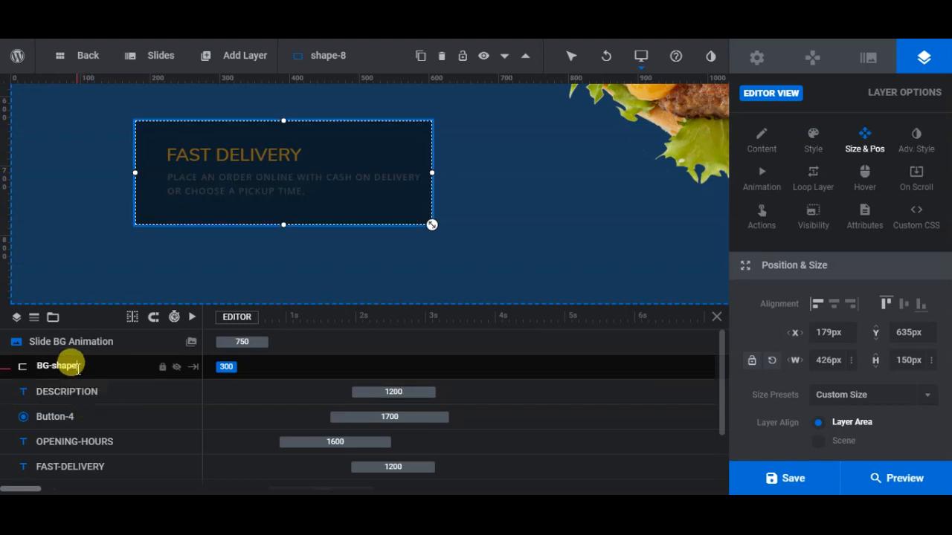
Rename the shape layer BG-shape and set its background color to #ffffff.
{"action": "left_click", "coordinate": [117, 368]}
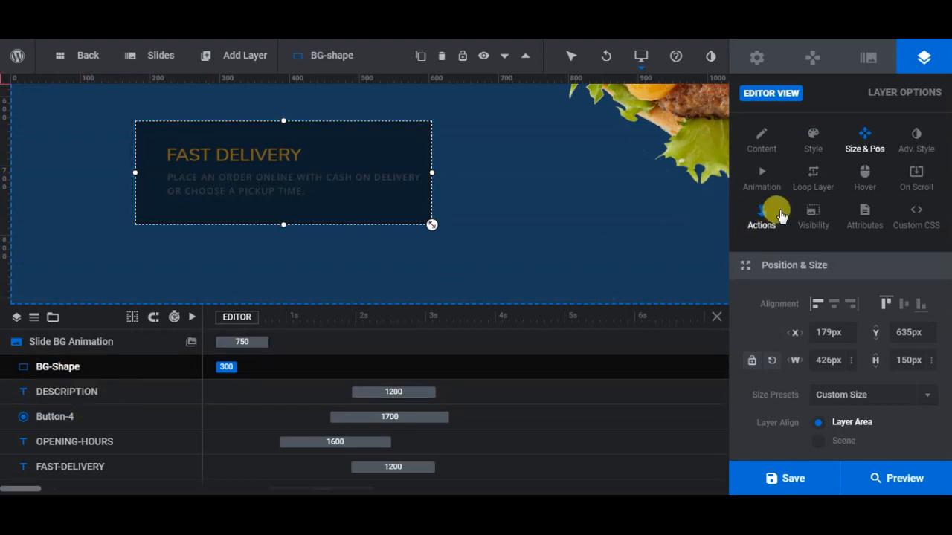
{"action": "scroll", "coordinate": [908, 361], "scroll_direction": "down", "scroll_amount": 5}
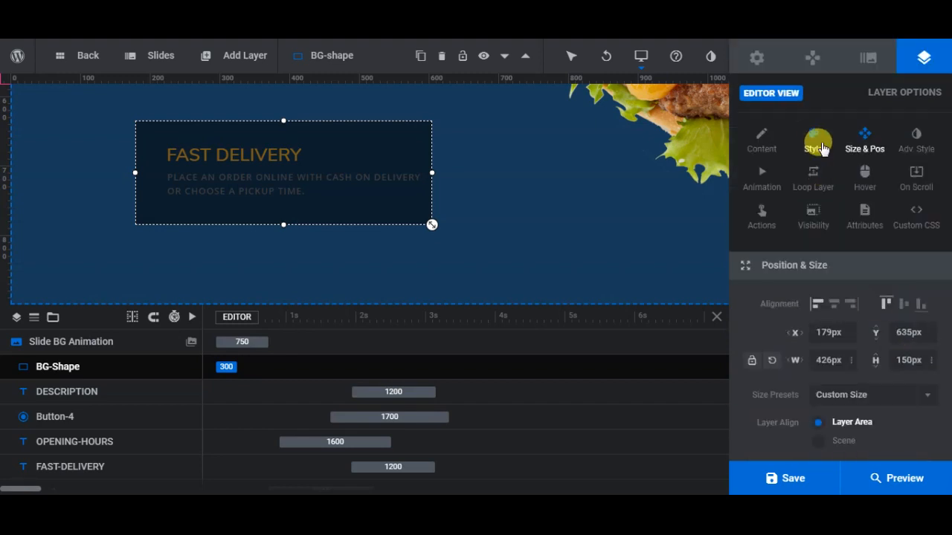
{"action": "left_click", "coordinate": [819, 148]}
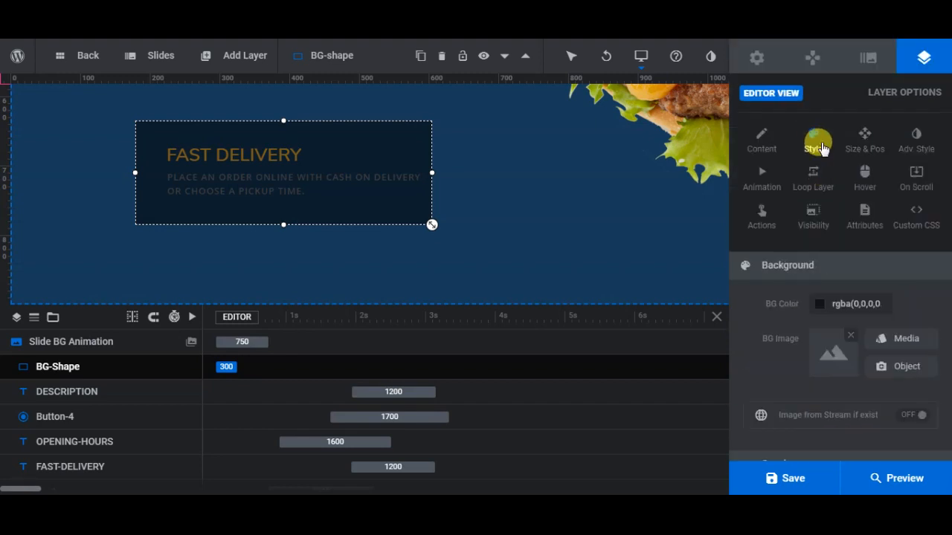
{"action": "left_click", "coordinate": [815, 303]}
{"action": "left_click", "coordinate": [480, 294]}
{"action": "left_click", "coordinate": [677, 367]}
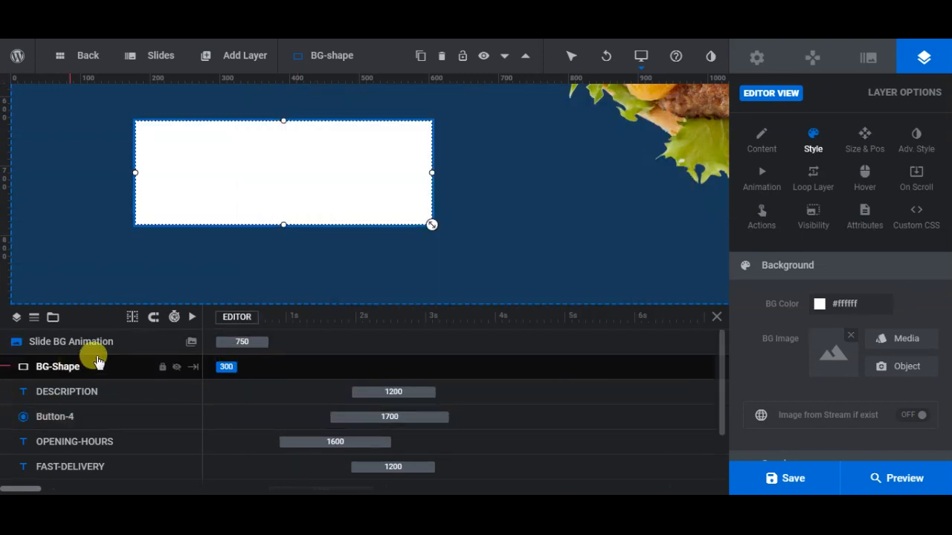
Reorder the layers so FAST-DELIVERY is first, followed by DESCRIPTION, with both above BG-Shape.
{"action": "left_click_drag", "start_coordinate": [87, 398], "coordinate": [91, 366]}
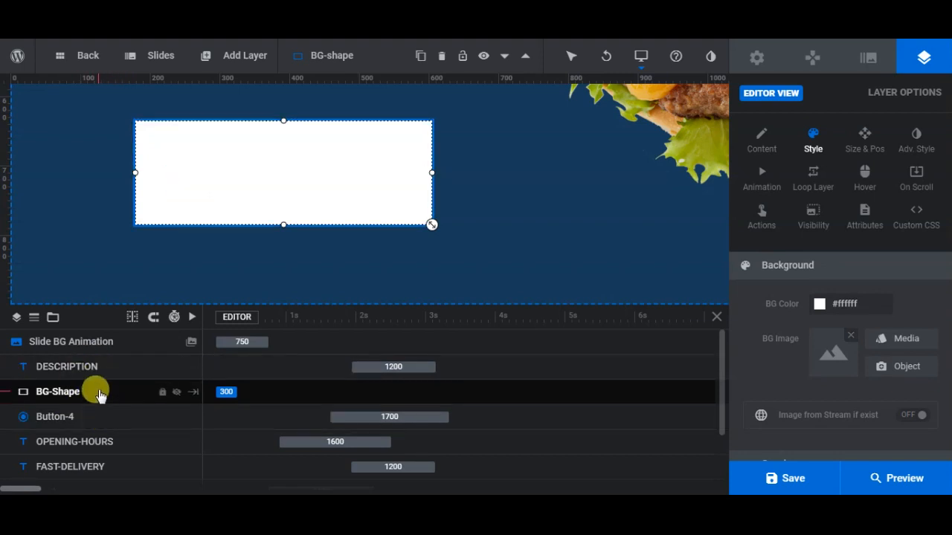
{"action": "left_click", "coordinate": [101, 443]}
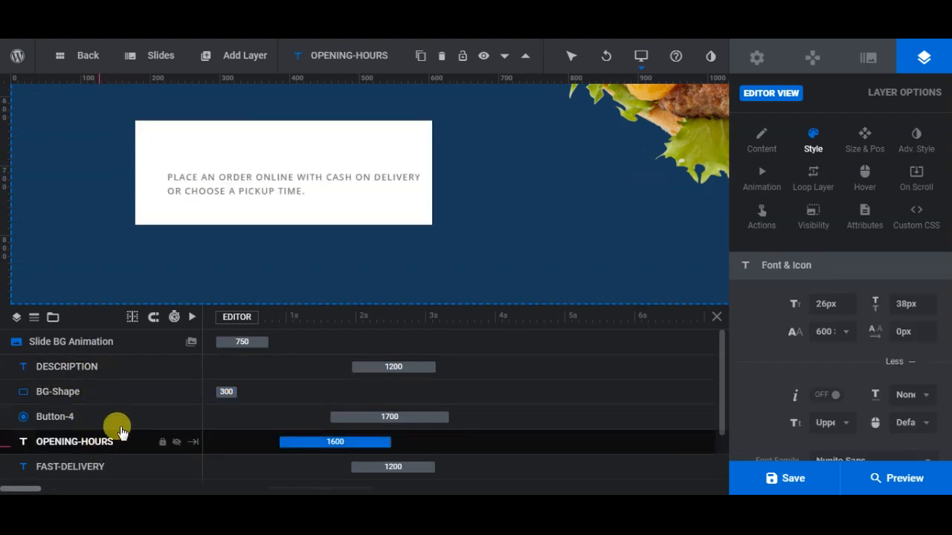
{"action": "scroll", "coordinate": [116, 422], "scroll_direction": "down", "scroll_amount": 2}
{"action": "left_click", "coordinate": [101, 398]}
{"action": "left_click_drag", "start_coordinate": [96, 399], "coordinate": [97, 349]}
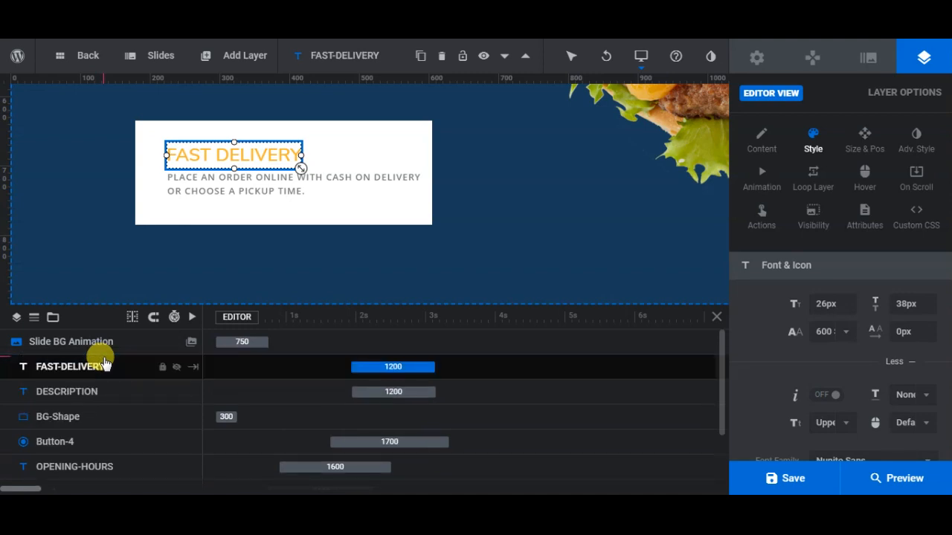
{"action": "left_click", "coordinate": [90, 368]}
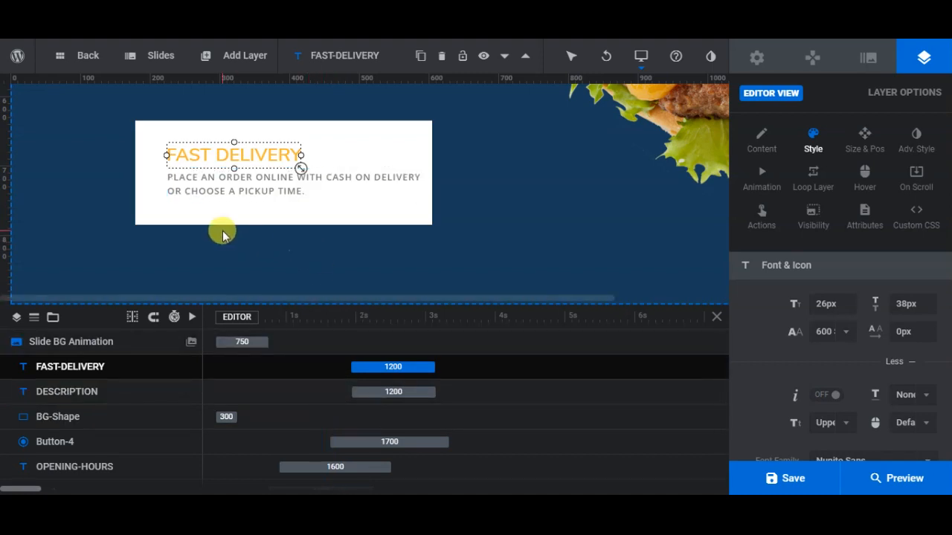
Apply the Masked Zoom Out masked transition as the in animation of the BG-Shape layer.
{"action": "left_click", "coordinate": [63, 419]}
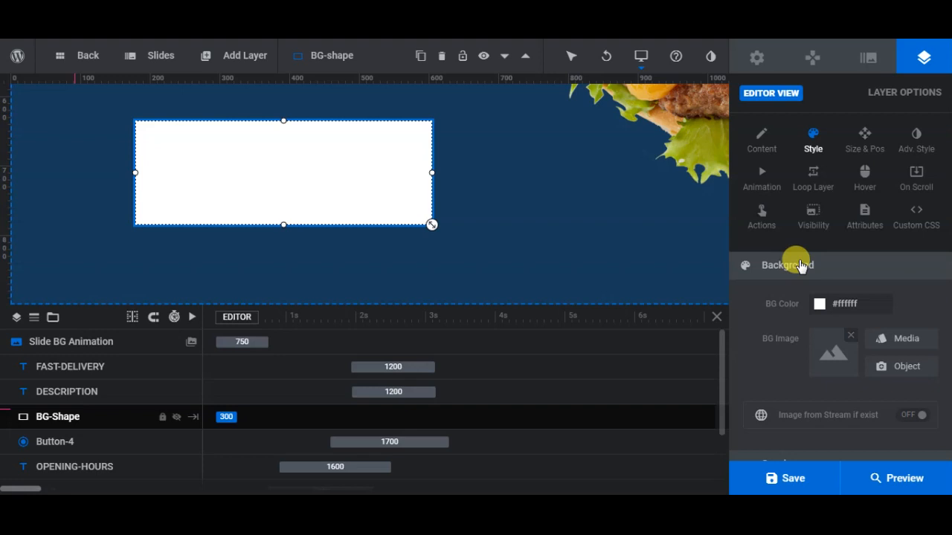
{"action": "left_click", "coordinate": [766, 180]}
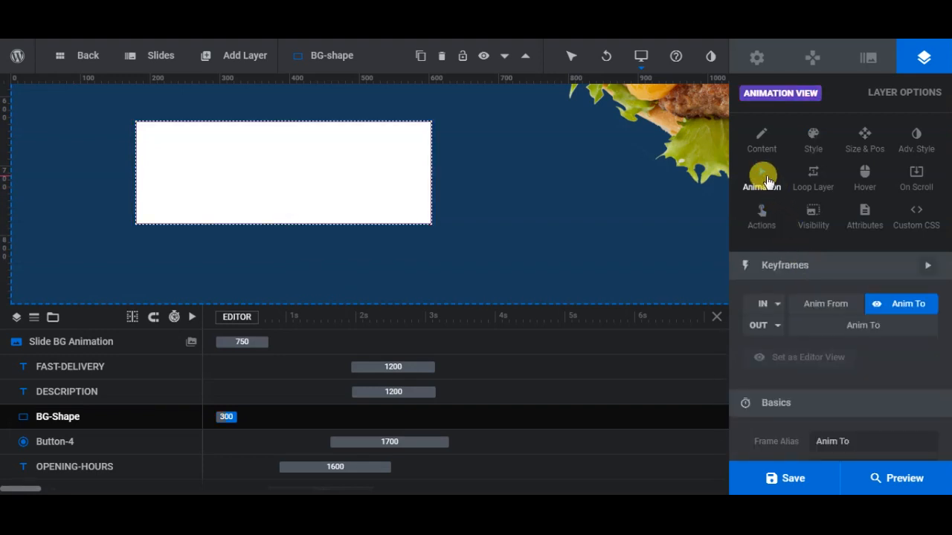
{"action": "left_click", "coordinate": [826, 303]}
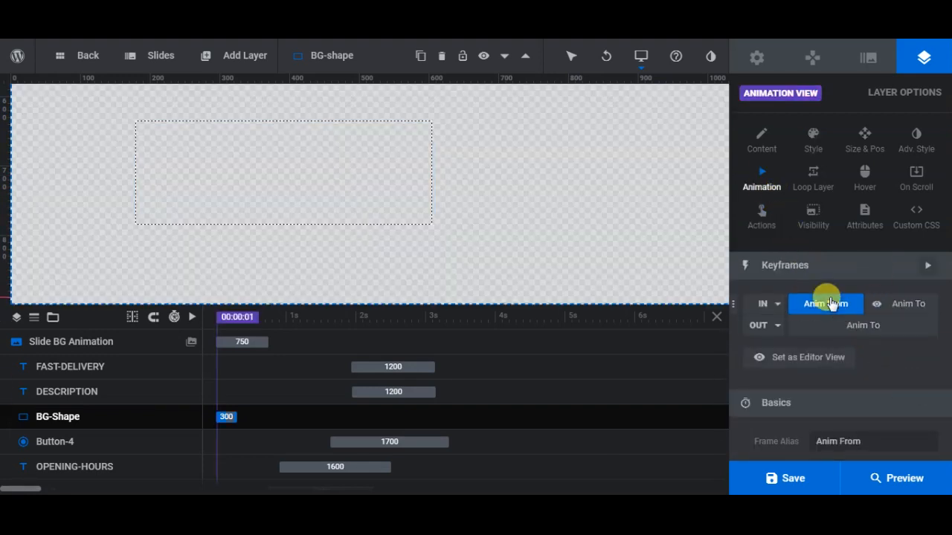
{"action": "left_click", "coordinate": [773, 306]}
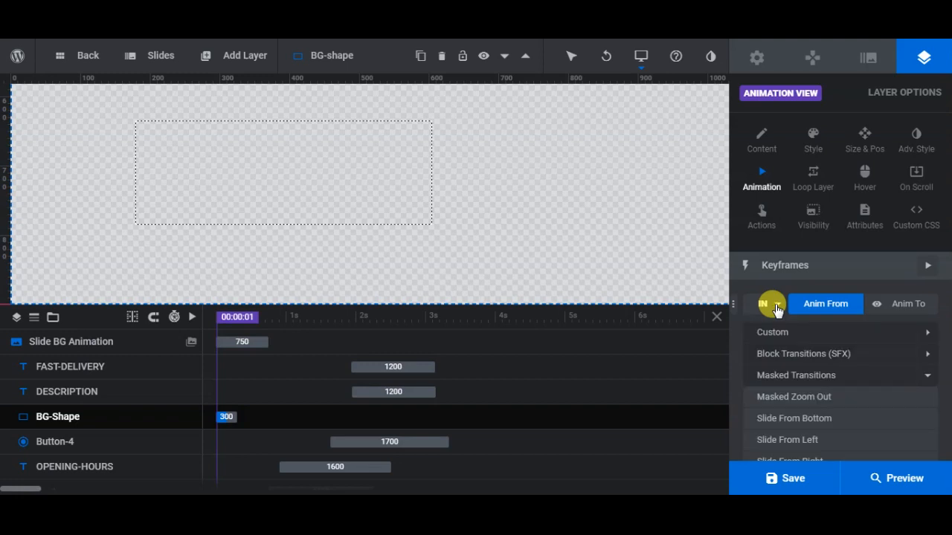
{"action": "scroll", "coordinate": [937, 371], "scroll_direction": "down", "scroll_amount": 1}
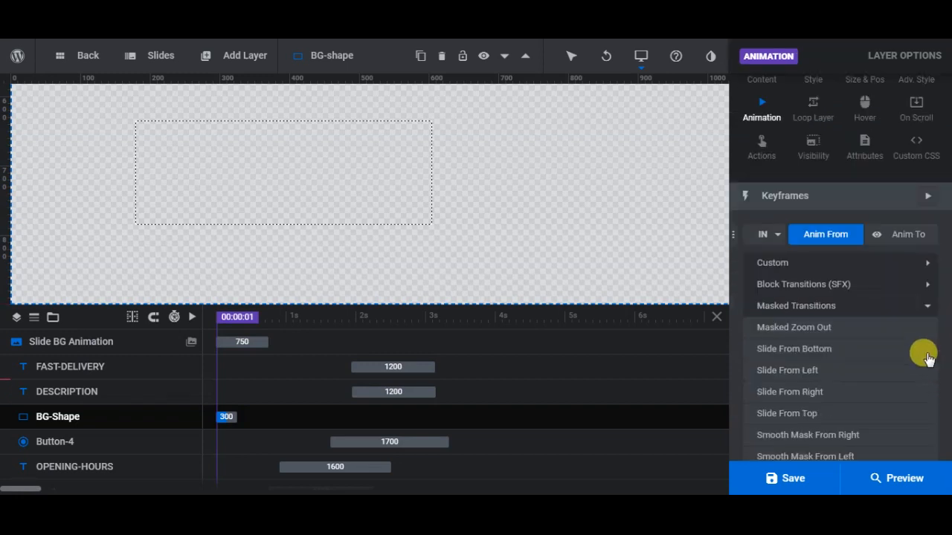
{"action": "left_click", "coordinate": [904, 330]}
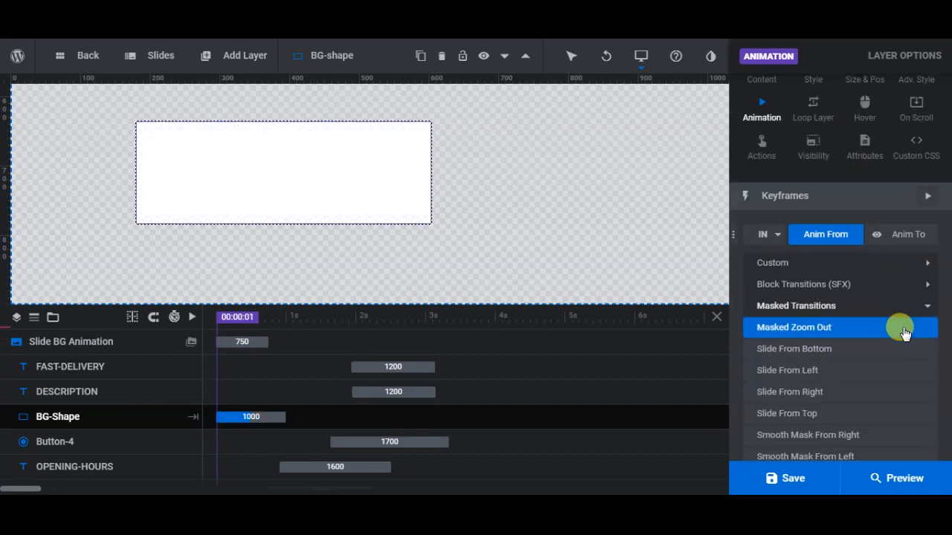
{"action": "left_click", "coordinate": [903, 333]}
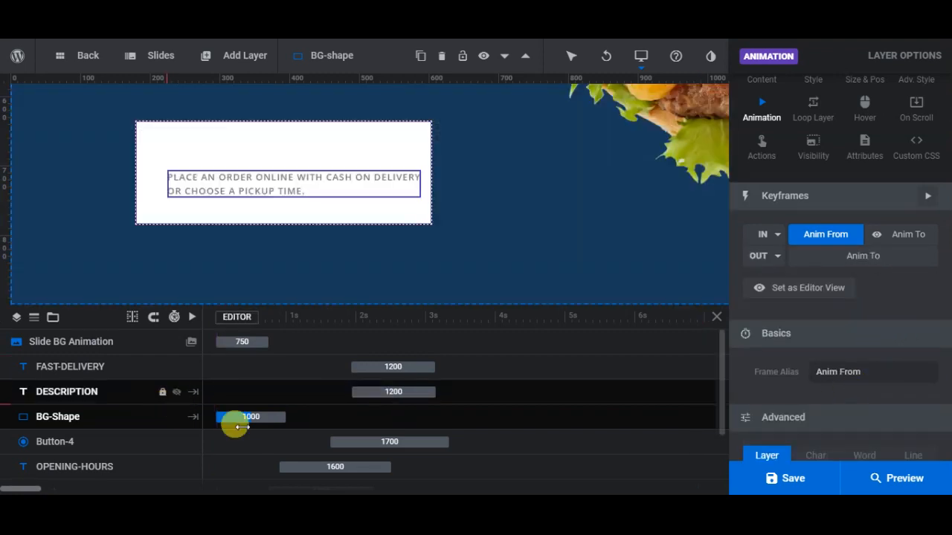
Shift the BG-Shape animation on the timeline so it starts just before the FAST-DELIVERY and DESCRIPTION animations.
{"action": "left_click_drag", "start_coordinate": [236, 418], "coordinate": [371, 418]}
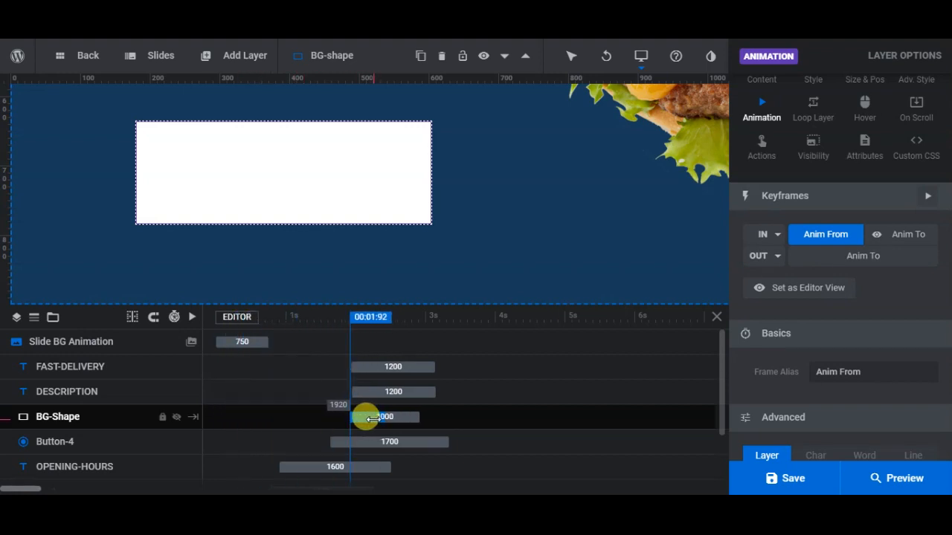
{"action": "left_click_drag", "start_coordinate": [371, 419], "coordinate": [368, 420]}
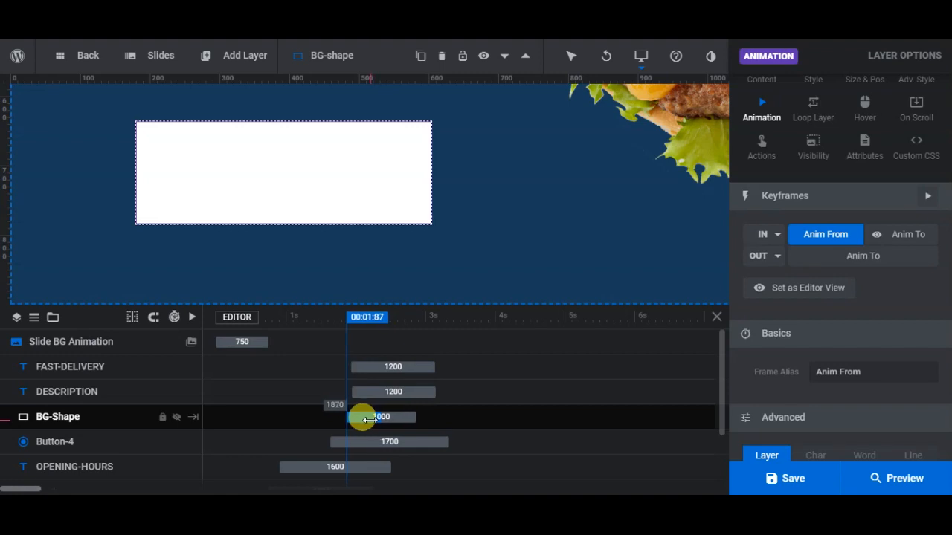
{"action": "left_click_drag", "start_coordinate": [368, 418], "coordinate": [361, 419]}
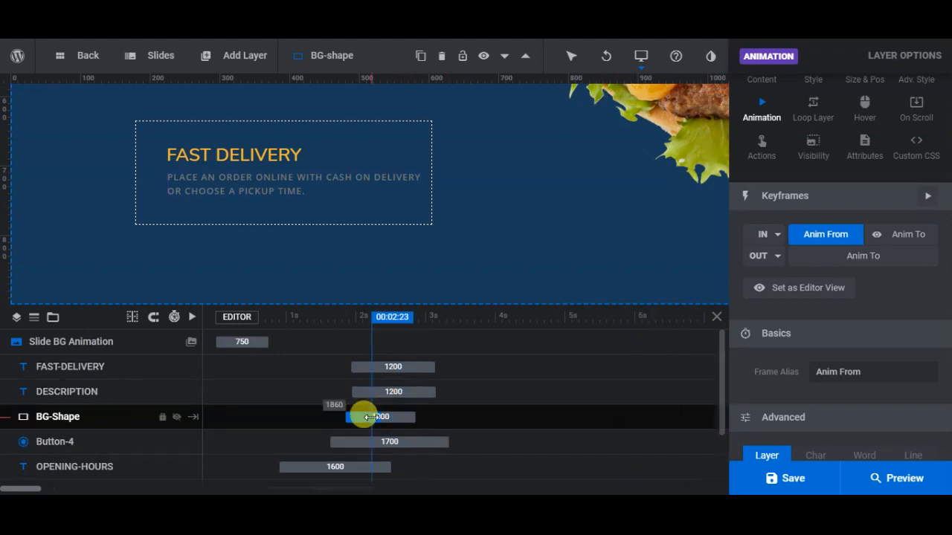
{"action": "left_click_drag", "start_coordinate": [368, 418], "coordinate": [365, 418]}
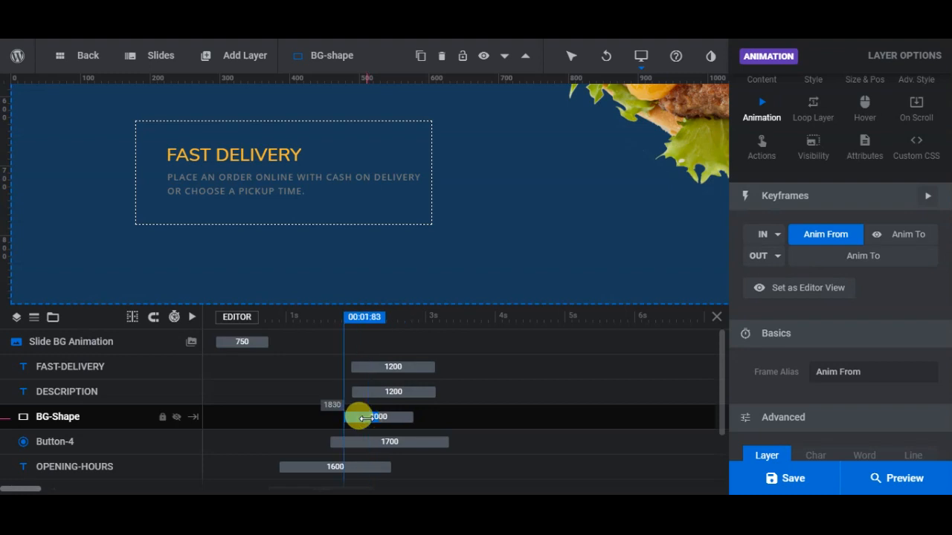
{"action": "left_click_drag", "start_coordinate": [366, 418], "coordinate": [361, 417]}
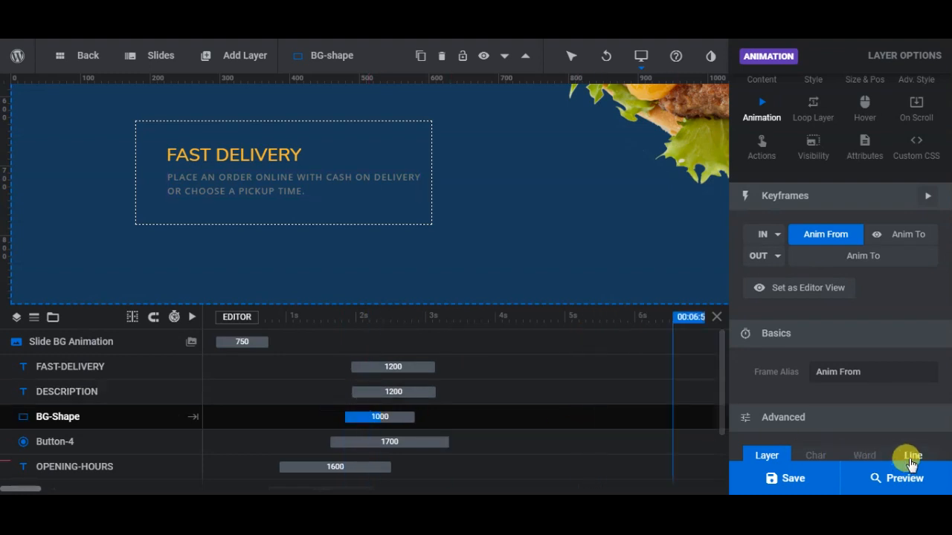
Save the slide and preview it.
{"action": "left_click", "coordinate": [782, 478]}
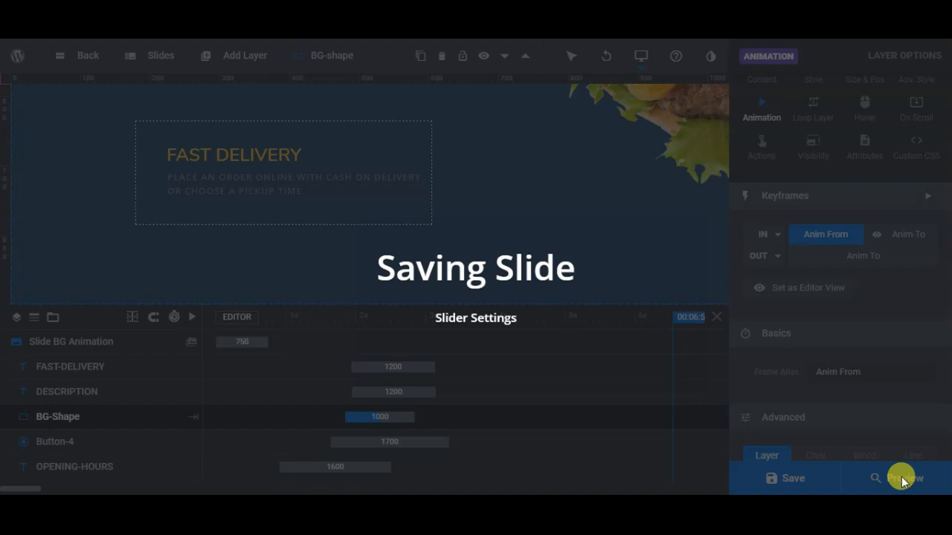
{"action": "left_click", "coordinate": [901, 478]}
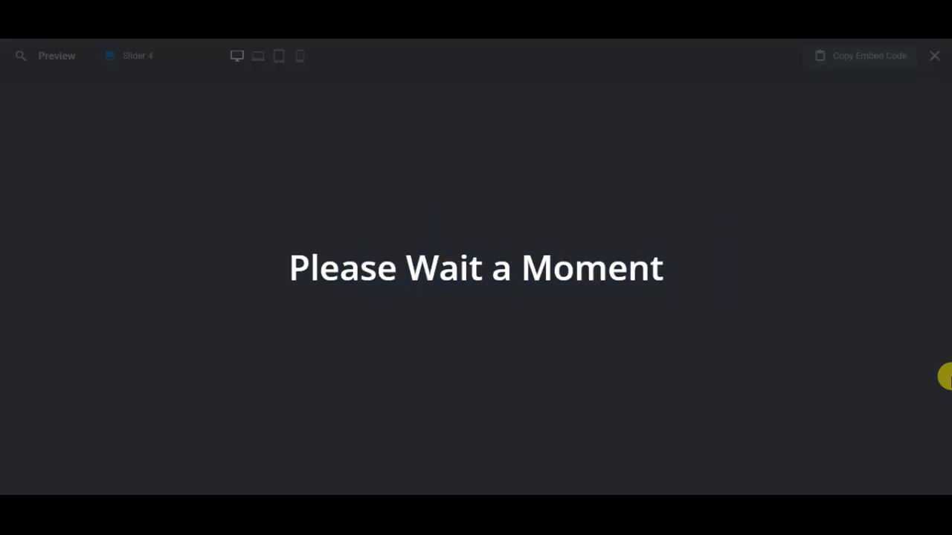
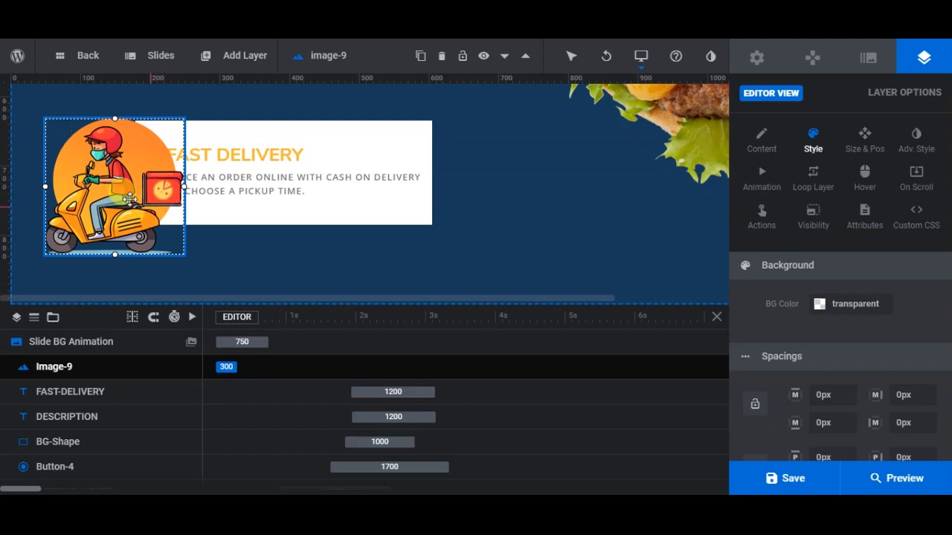
Shrink the delivery scooter image to about 158 by 155 px and place it over the white box's left edge at about X 65, Y 625.
{"action": "left_click_drag", "start_coordinate": [66, 137], "coordinate": [103, 165]}
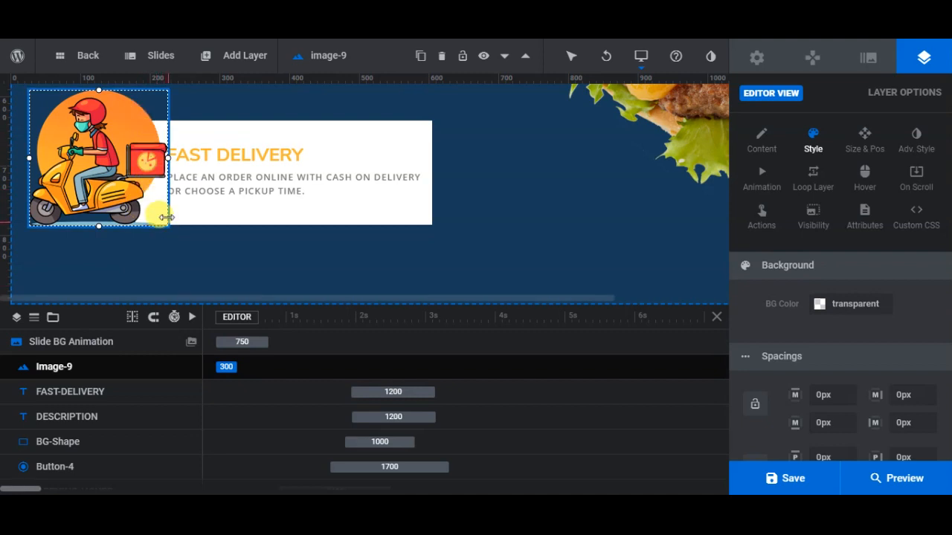
{"action": "left_click_drag", "start_coordinate": [100, 226], "coordinate": [110, 177]}
{"action": "left_click_drag", "start_coordinate": [98, 231], "coordinate": [92, 222]}
{"action": "left_click_drag", "start_coordinate": [100, 175], "coordinate": [105, 168]}
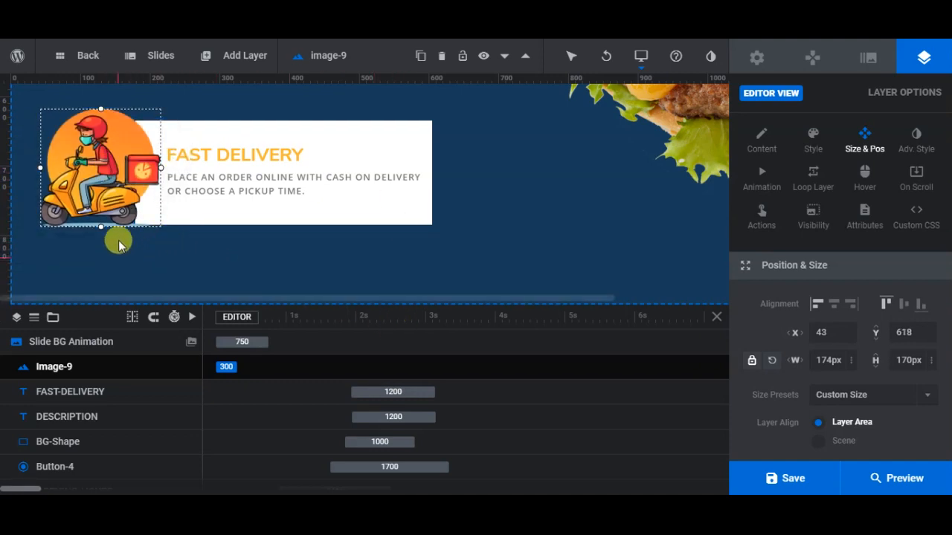
{"action": "left_click_drag", "start_coordinate": [117, 188], "coordinate": [121, 189]}
{"action": "left_click_drag", "start_coordinate": [110, 228], "coordinate": [107, 215]}
{"action": "left_click_drag", "start_coordinate": [107, 158], "coordinate": [118, 168]}
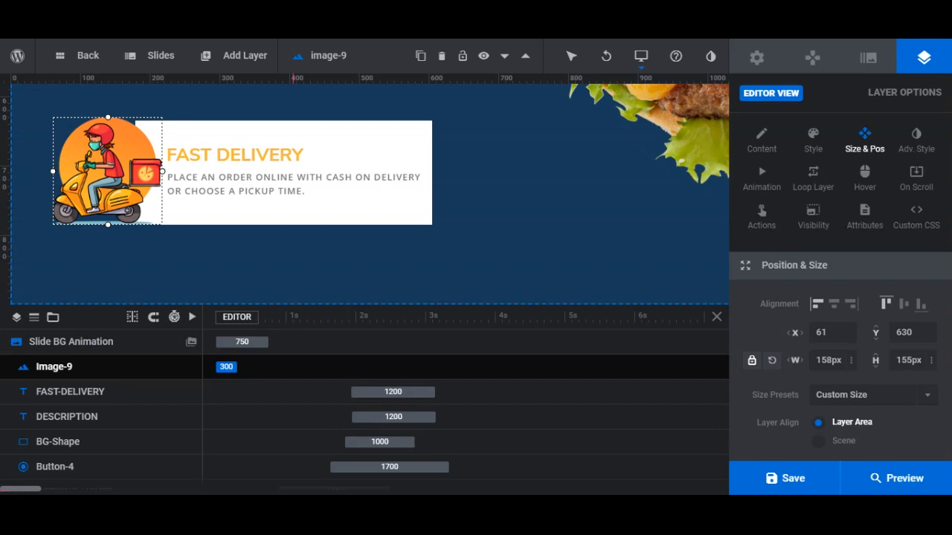
{"action": "left_click_drag", "start_coordinate": [122, 159], "coordinate": [122, 159]}
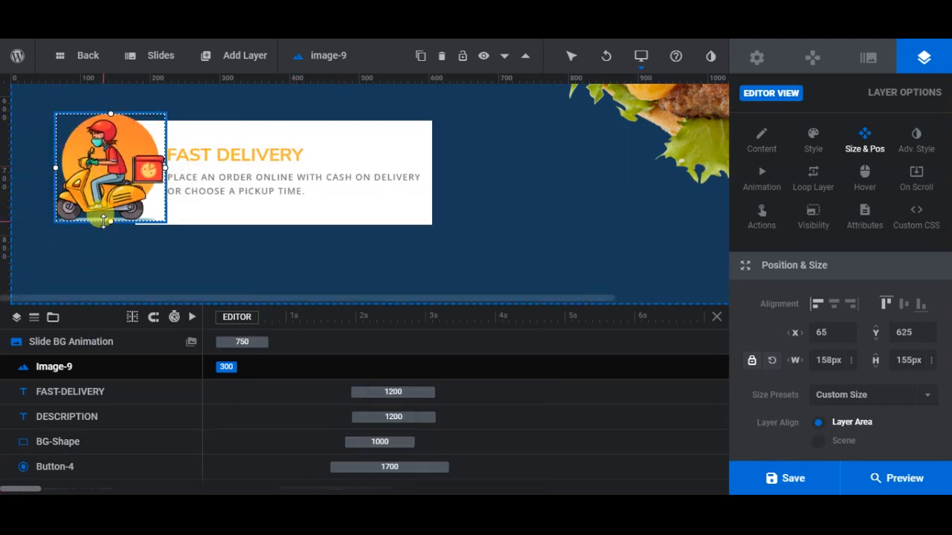
Widen the white BG-Shape behind the FAST DELIVERY text to about 441 px and position it at about X 180.
{"action": "left_click", "coordinate": [402, 211]}
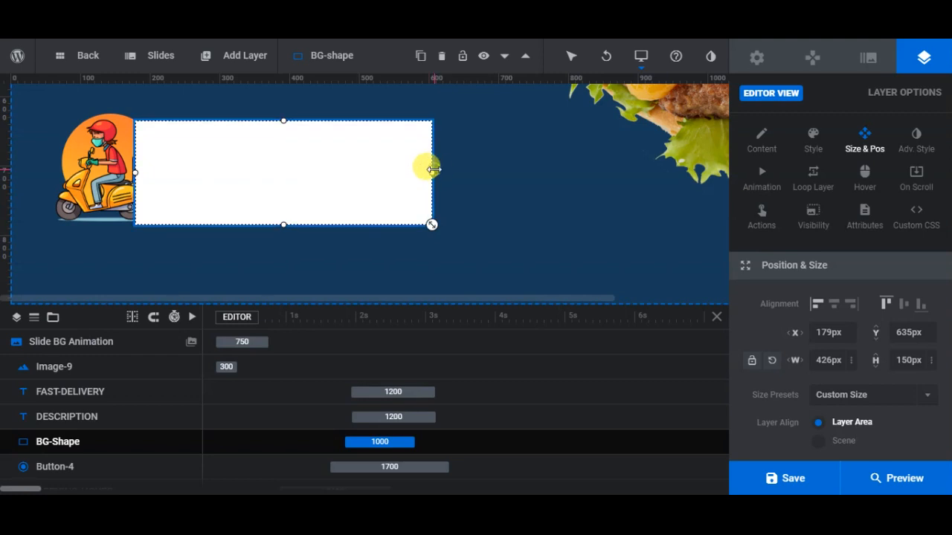
{"action": "left_click_drag", "start_coordinate": [437, 171], "coordinate": [425, 180]}
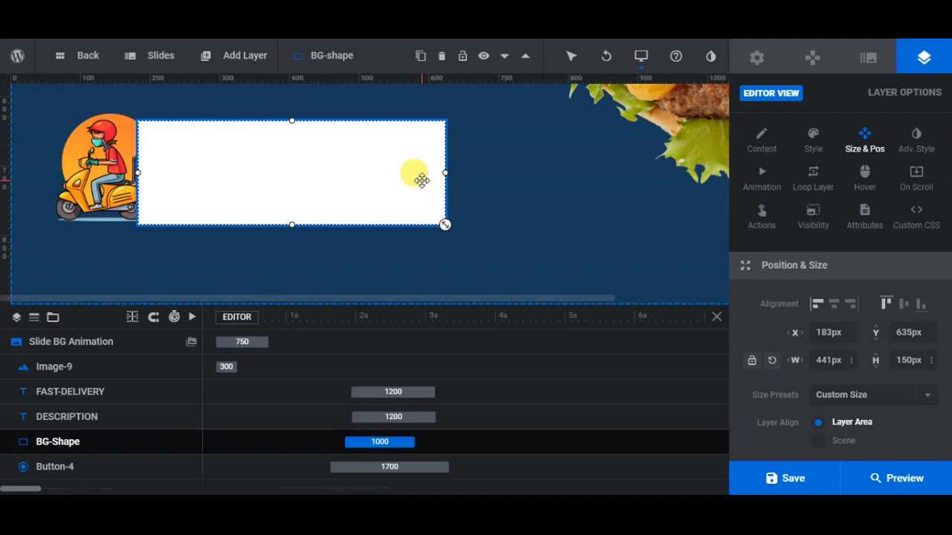
{"action": "left_click", "coordinate": [130, 149]}
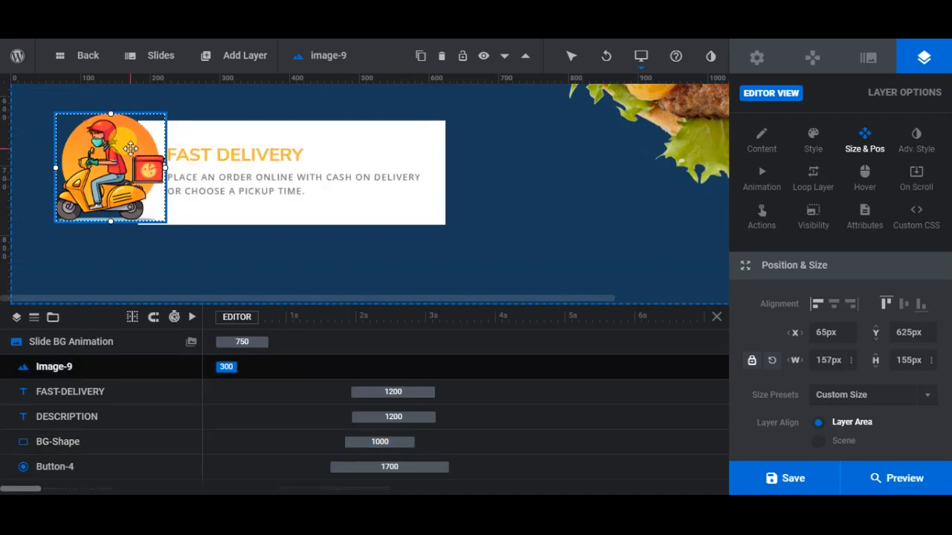
{"action": "left_click", "coordinate": [400, 211]}
{"action": "left_click_drag", "start_coordinate": [400, 211], "coordinate": [397, 211]}
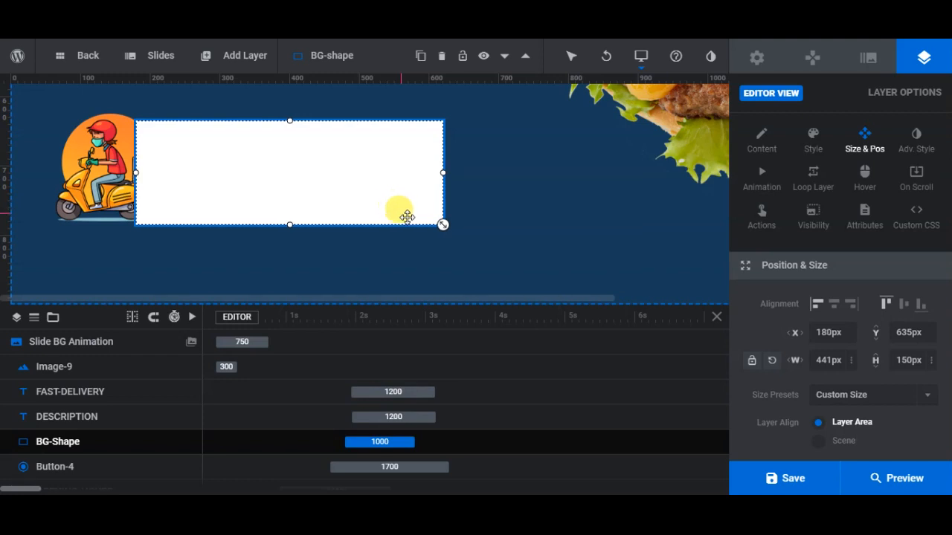
{"action": "left_click", "coordinate": [115, 152]}
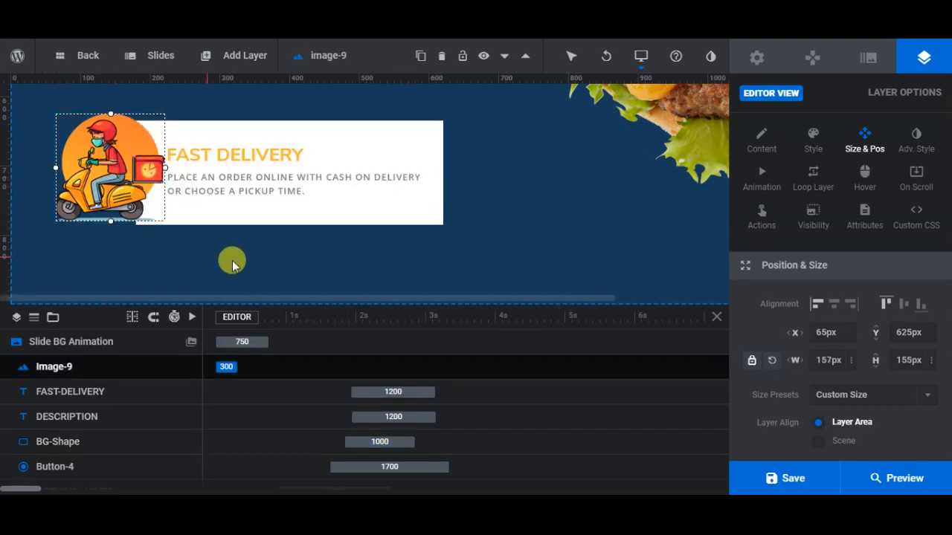
Nudge the FAST DELIVERY heading and the description slightly away from the scooter image, with the description at X 228.
{"action": "left_click", "coordinate": [253, 152]}
{"action": "left_click_drag", "start_coordinate": [252, 153], "coordinate": [255, 153]}
{"action": "left_click", "coordinate": [274, 183]}
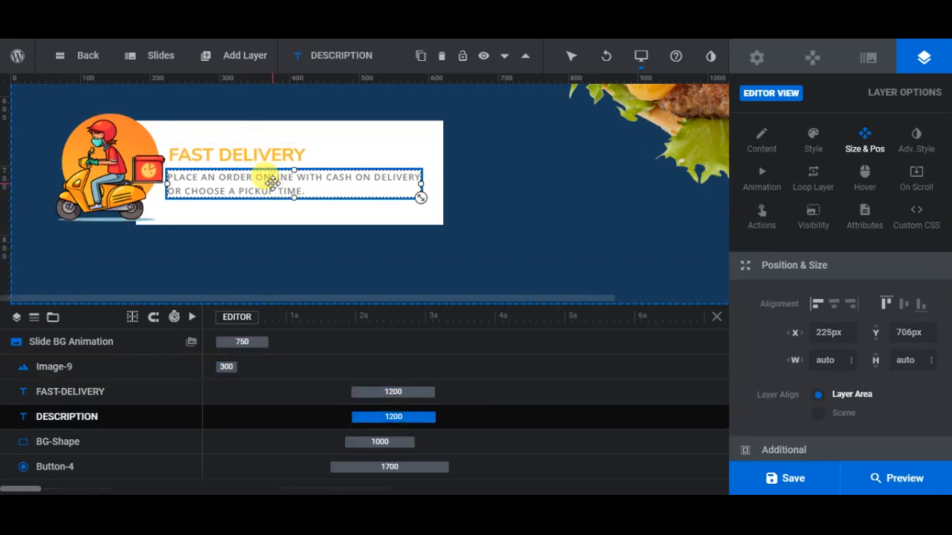
{"action": "left_click_drag", "start_coordinate": [272, 182], "coordinate": [273, 183]}
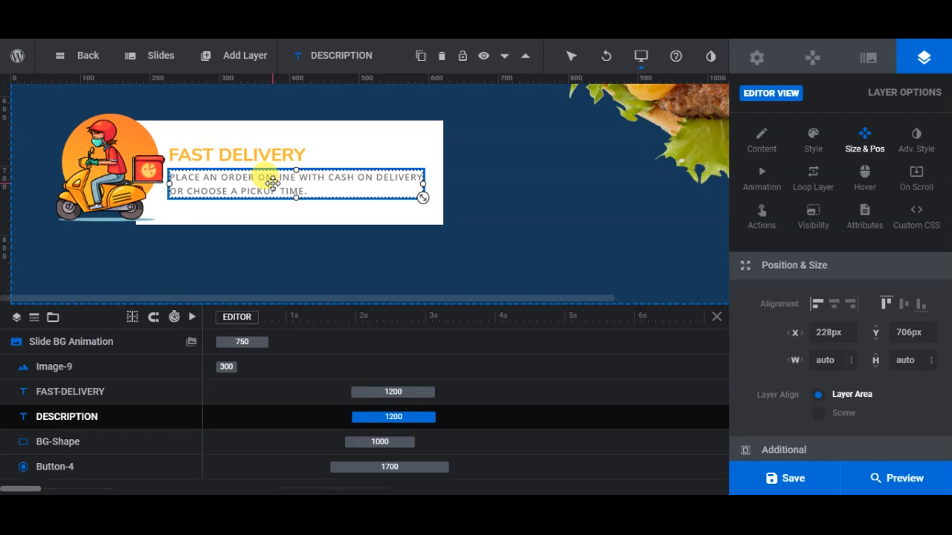
Apply the Slide From Right masked transition as the in animation of the delivery scooter image.
{"action": "left_click", "coordinate": [130, 155]}
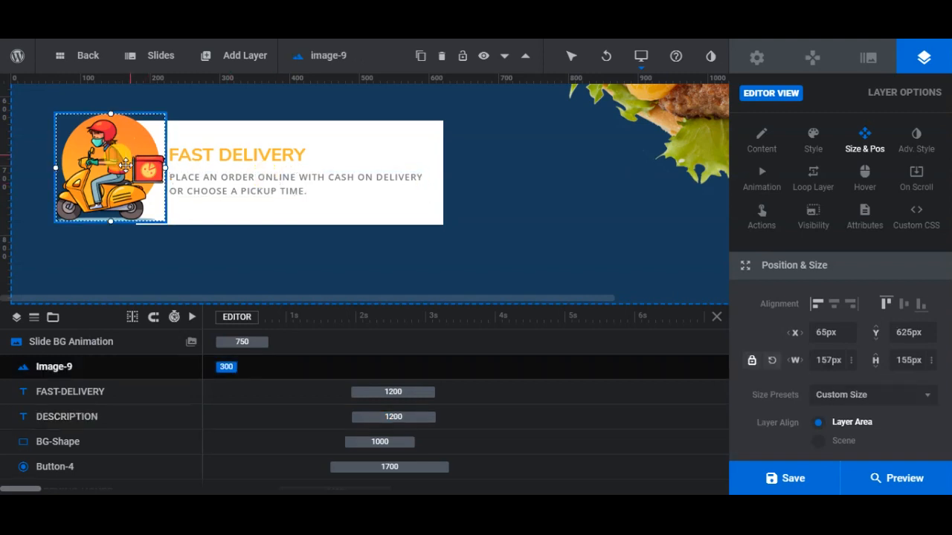
{"action": "left_click", "coordinate": [767, 181]}
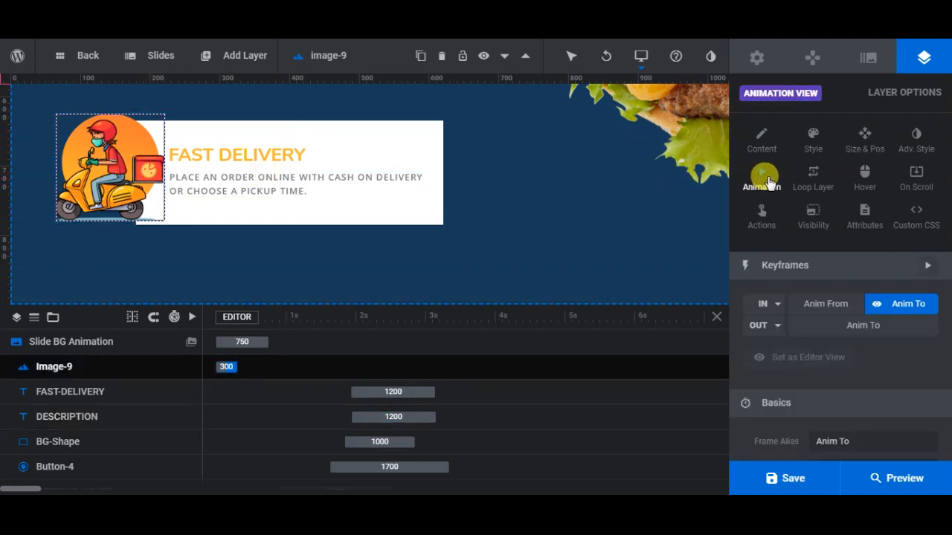
{"action": "left_click", "coordinate": [822, 304]}
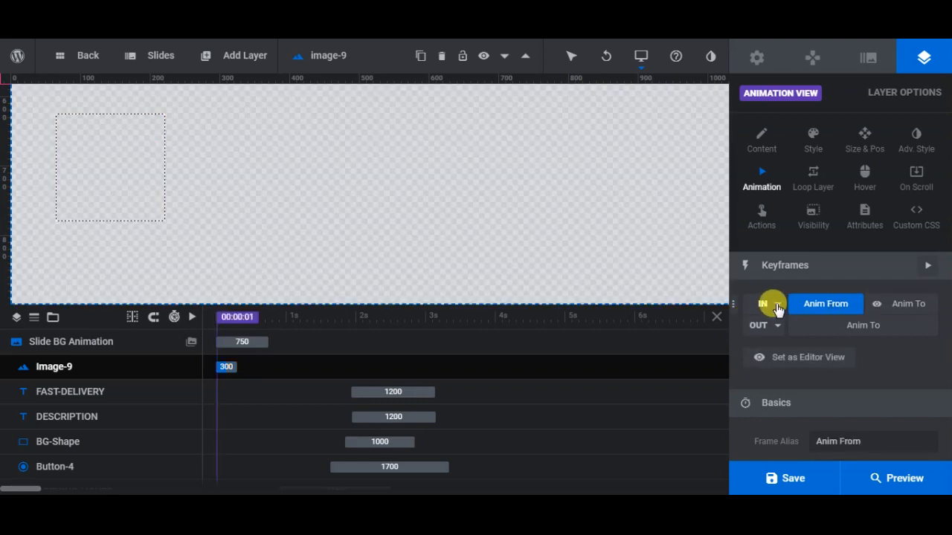
{"action": "left_click", "coordinate": [777, 308]}
{"action": "scroll", "coordinate": [894, 389], "scroll_direction": "down", "scroll_amount": 2}
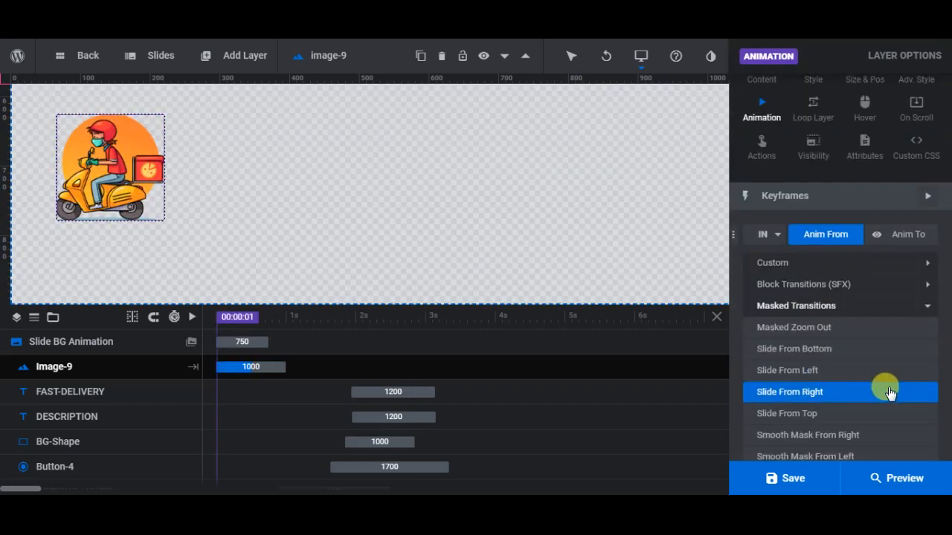
{"action": "left_click", "coordinate": [890, 392]}
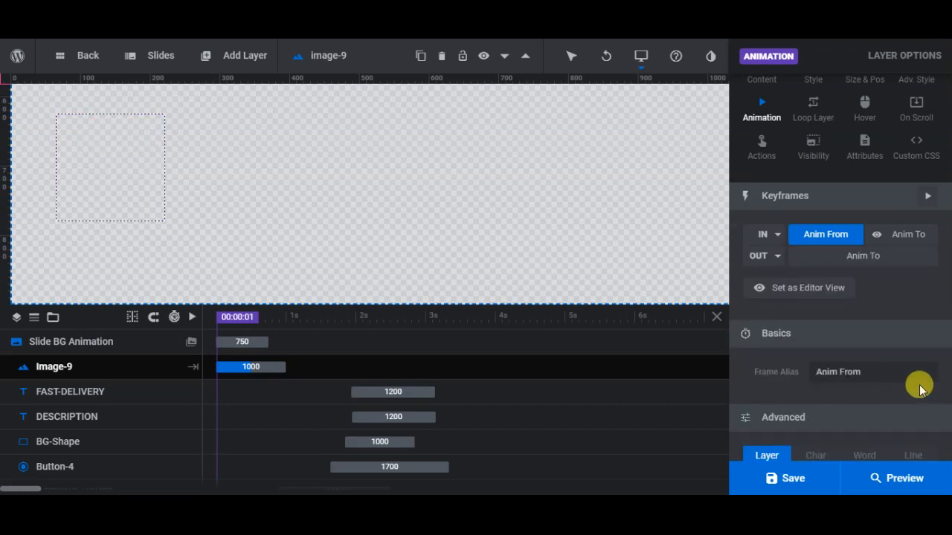
Shift the scooter image's animation on the timeline to start at about 1990 ms and save the slide.
{"action": "left_click", "coordinate": [294, 391]}
{"action": "left_click", "coordinate": [239, 366]}
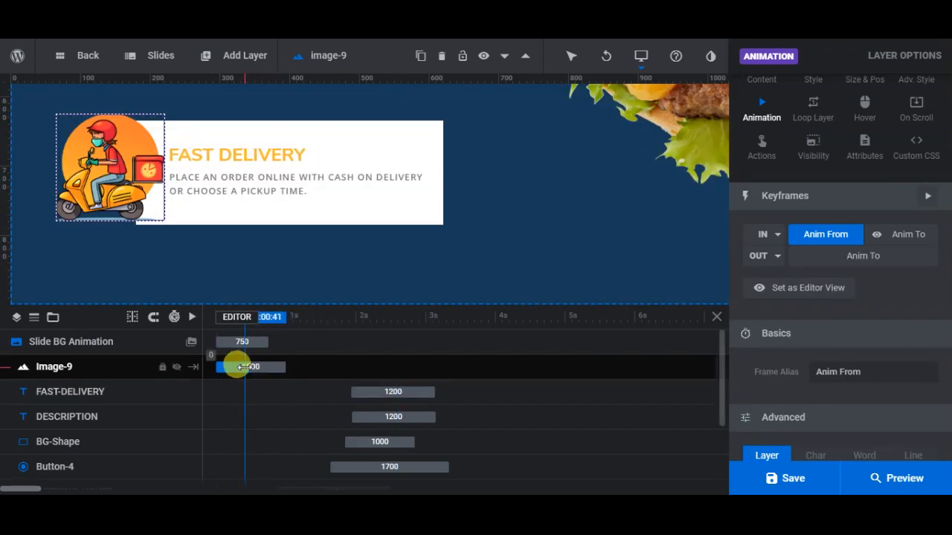
{"action": "left_click_drag", "start_coordinate": [239, 365], "coordinate": [381, 366]}
{"action": "left_click", "coordinate": [773, 478]}
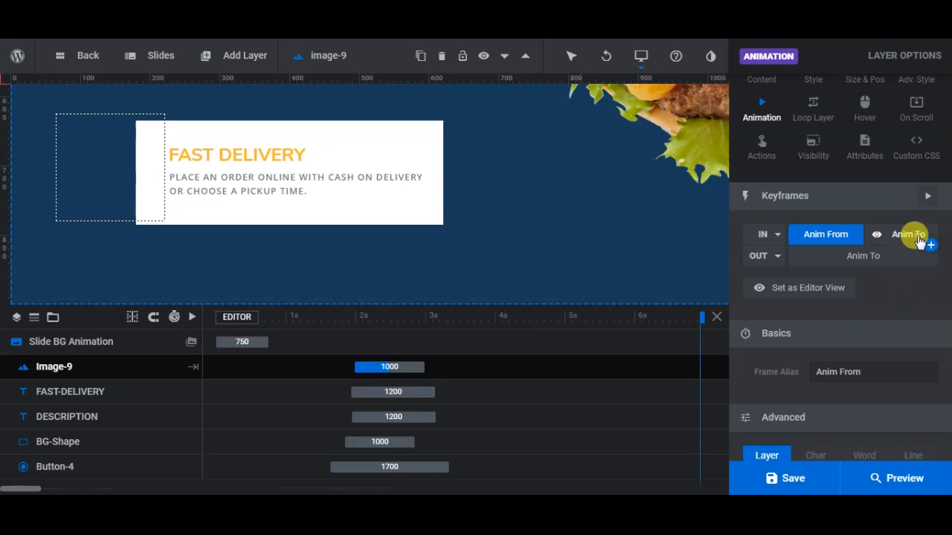
Set the duration of the scooter image's in animation to 1500 and save the slide.
{"action": "left_click", "coordinate": [919, 239]}
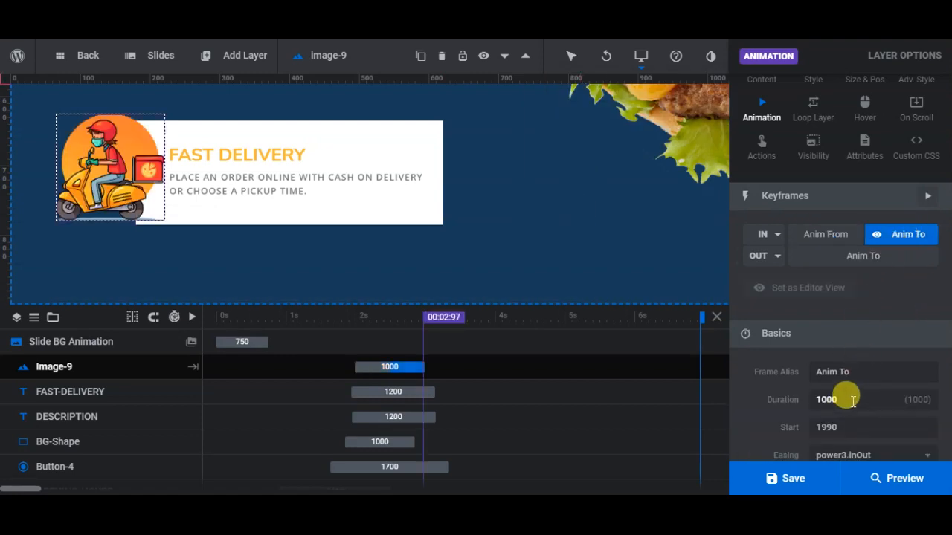
{"action": "type", "text": "1500"}
{"action": "left_click", "coordinate": [855, 425]}
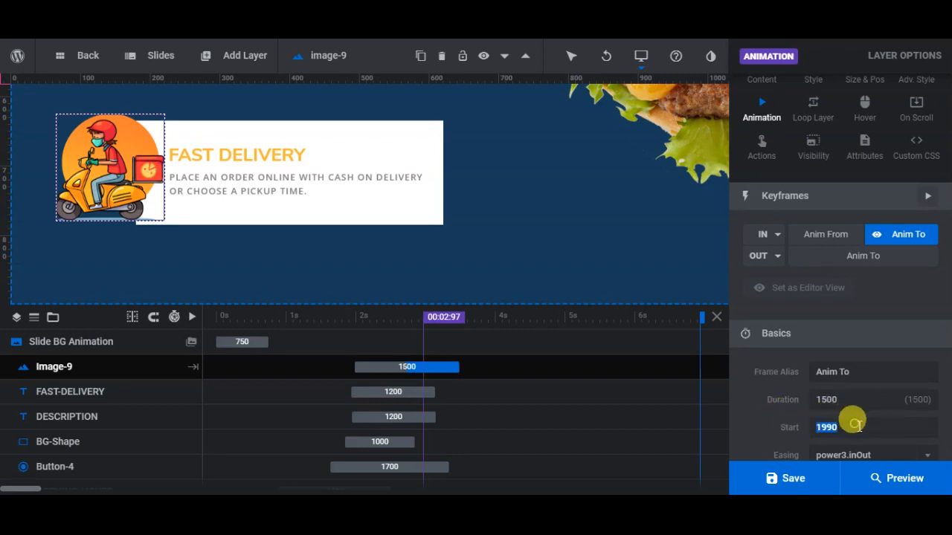
{"action": "left_click", "coordinate": [854, 427]}
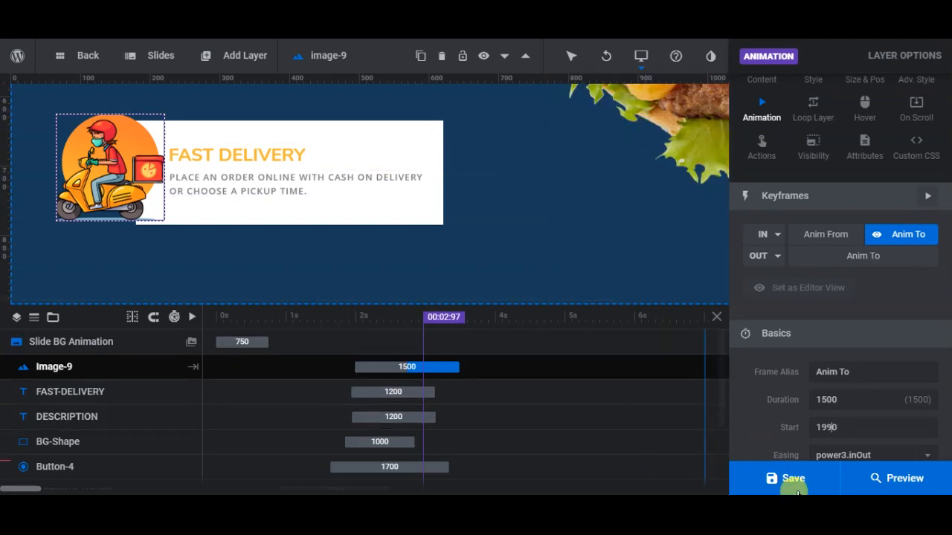
{"action": "left_click", "coordinate": [795, 482]}
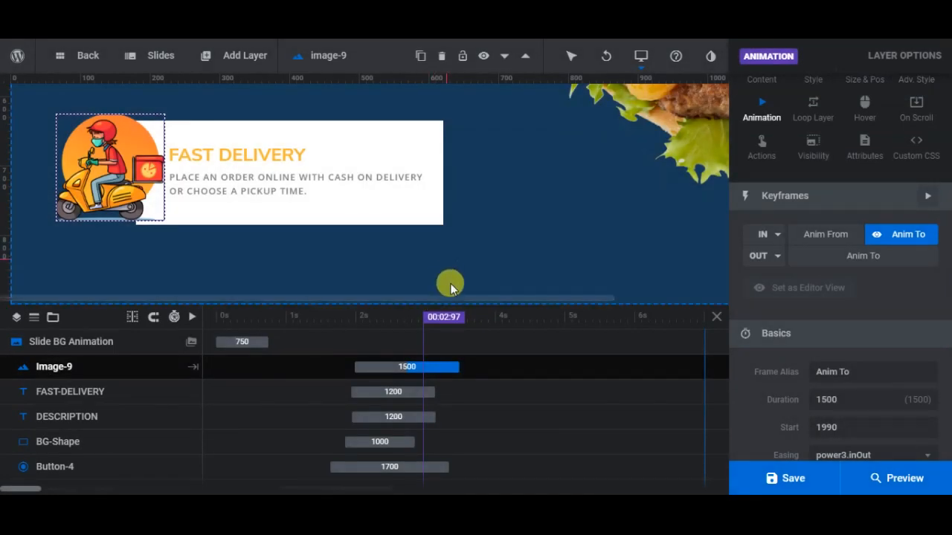
Rename the scooter image layer as BIKE.
{"action": "left_click_drag", "start_coordinate": [457, 299], "coordinate": [608, 296]}
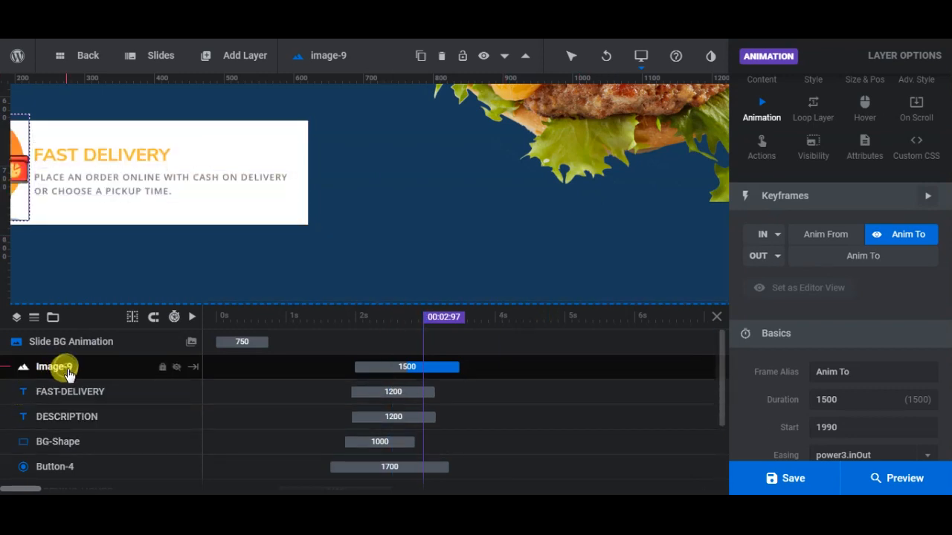
{"action": "left_click", "coordinate": [91, 374]}
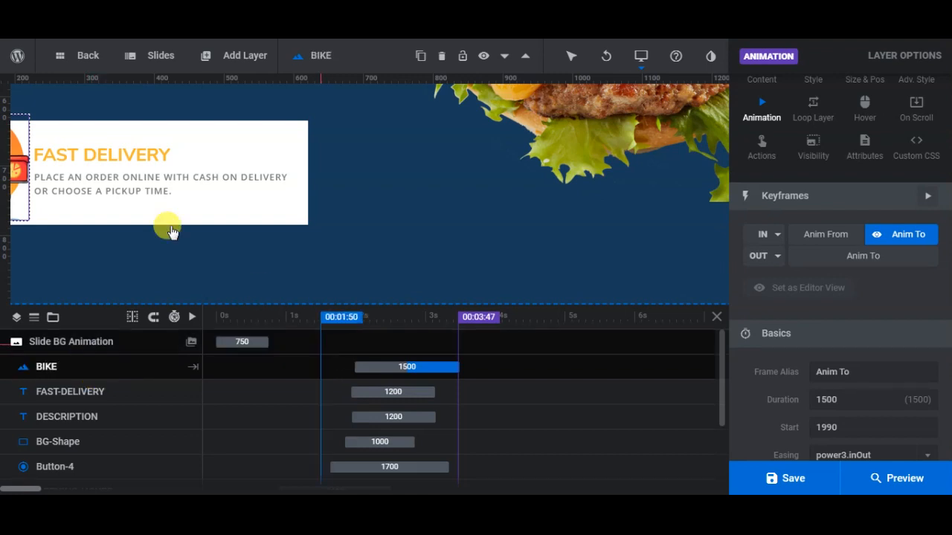
Add a plain 40 px quick style headline layer and place it beneath the burger at about X 885, Y 750.
{"action": "mouse_move", "coordinate": [246, 59]}
{"action": "mouse_move", "coordinate": [228, 87]}
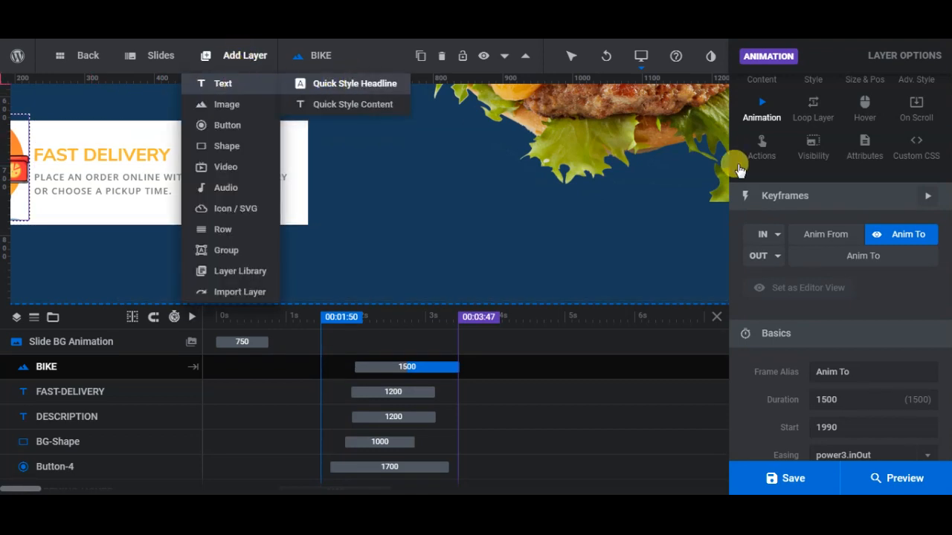
{"action": "scroll", "coordinate": [891, 355], "scroll_direction": "down", "scroll_amount": 1}
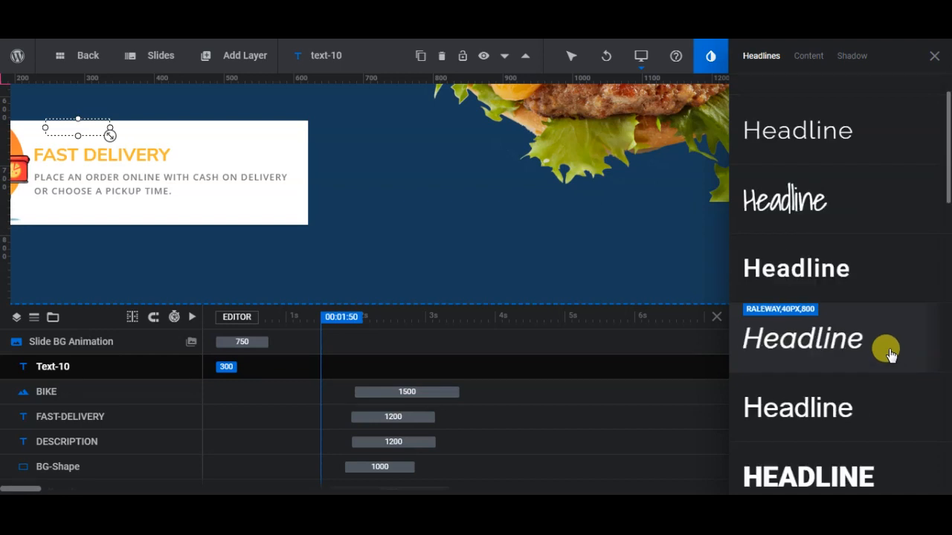
{"action": "left_click", "coordinate": [870, 408]}
{"action": "left_click_drag", "start_coordinate": [111, 141], "coordinate": [560, 222]}
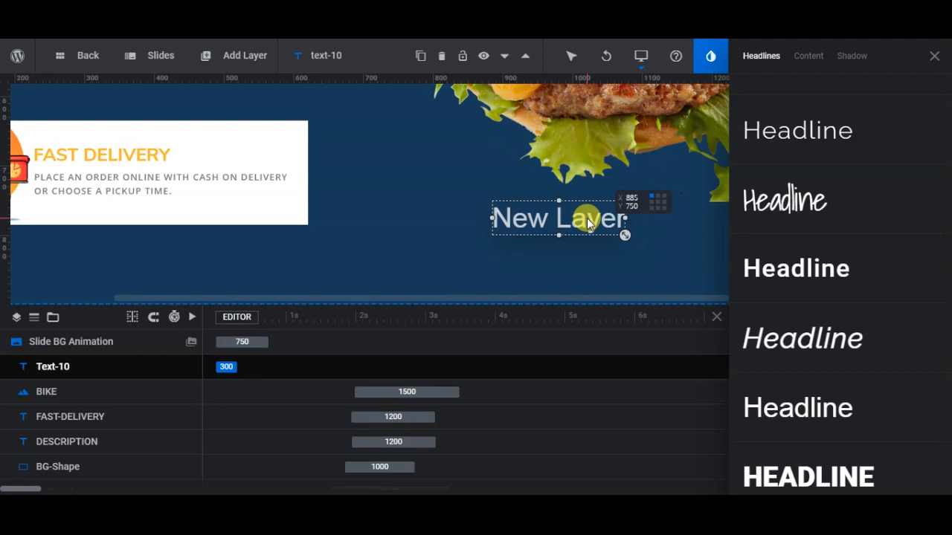
{"action": "left_click", "coordinate": [933, 55]}
Replace the new headline layer's placeholder text with "CALL US:".
{"action": "left_click", "coordinate": [773, 151]}
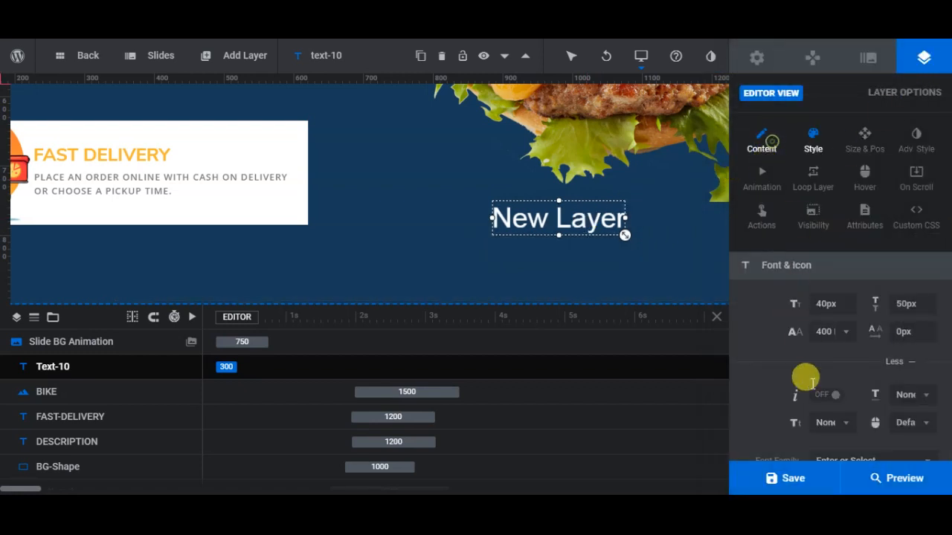
{"action": "left_click_drag", "start_coordinate": [807, 335], "coordinate": [755, 335]}
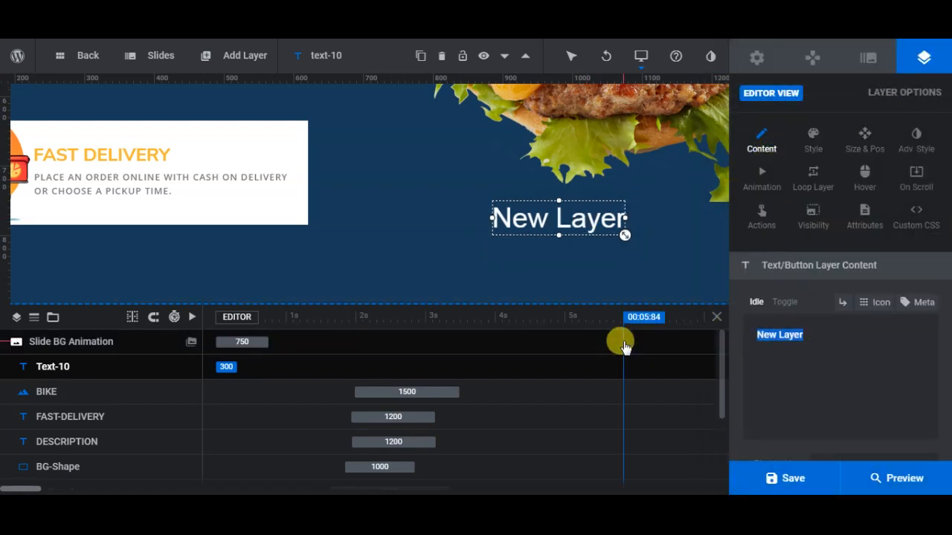
{"action": "type", "text": "c"}
{"action": "key", "text": "BackSpace"}
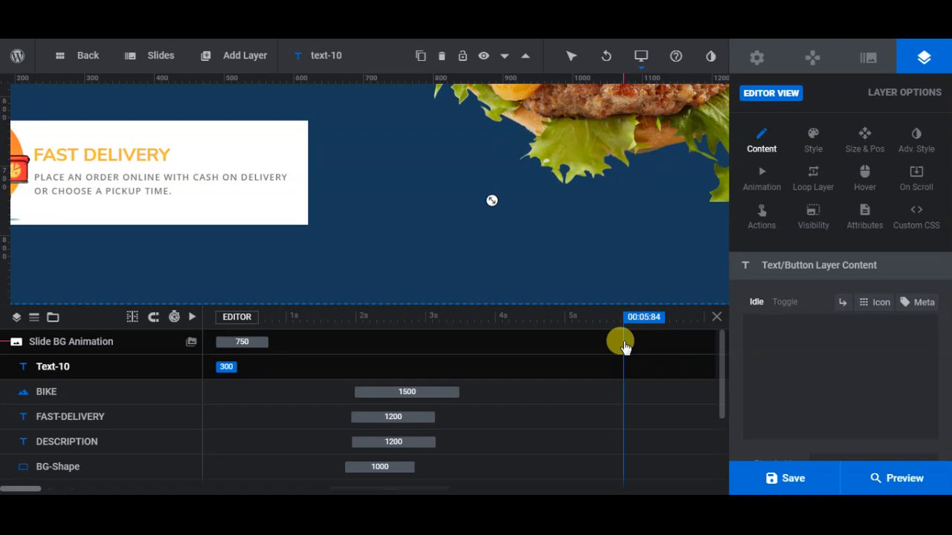
{"action": "type", "text": "CALL"}
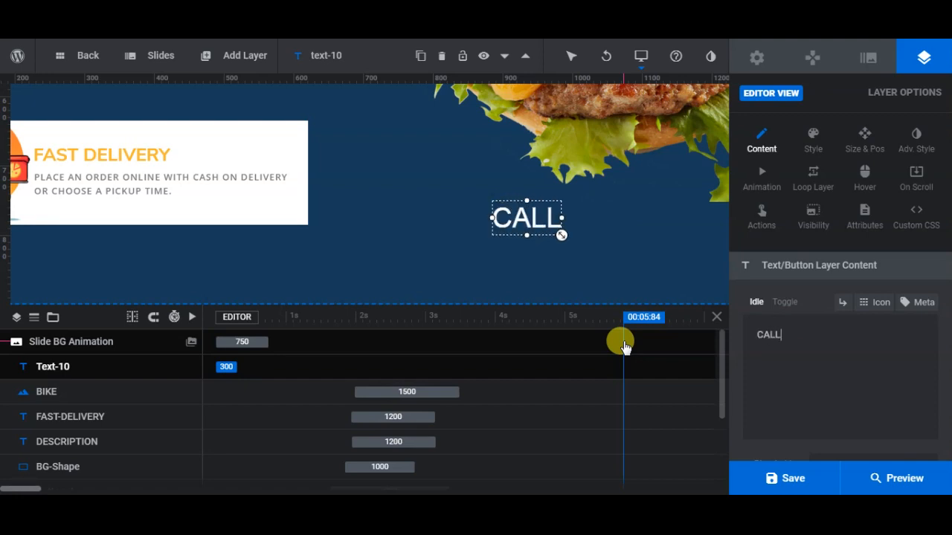
{"action": "type", "text": " US"}
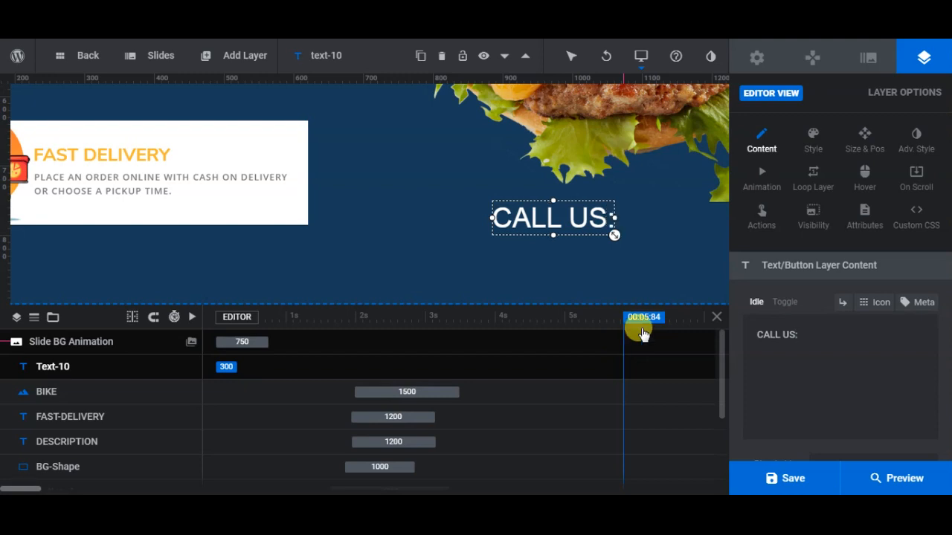
{"action": "type", "text": ":"}
Set the font family of the CALL US: text to Nunito Sans.
{"action": "left_click", "coordinate": [813, 137]}
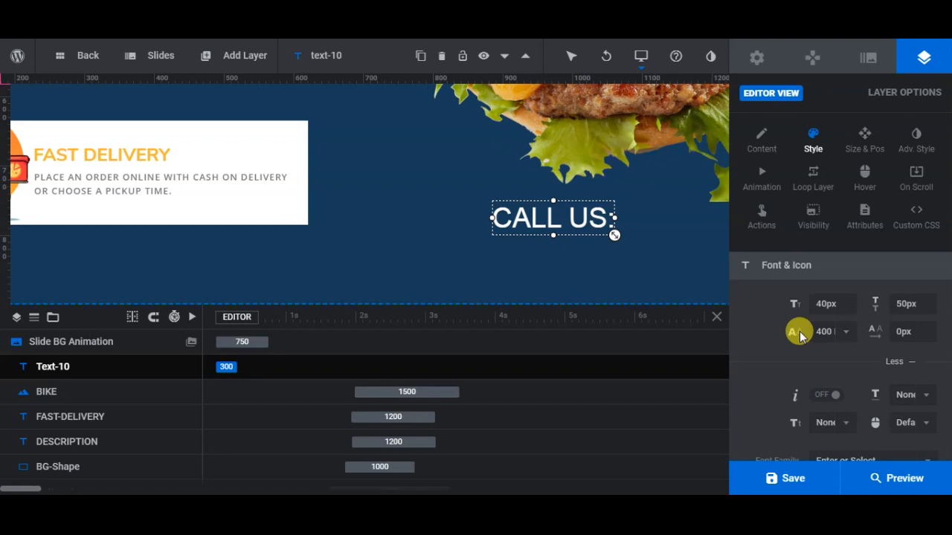
{"action": "scroll", "coordinate": [832, 376], "scroll_direction": "down", "scroll_amount": 1}
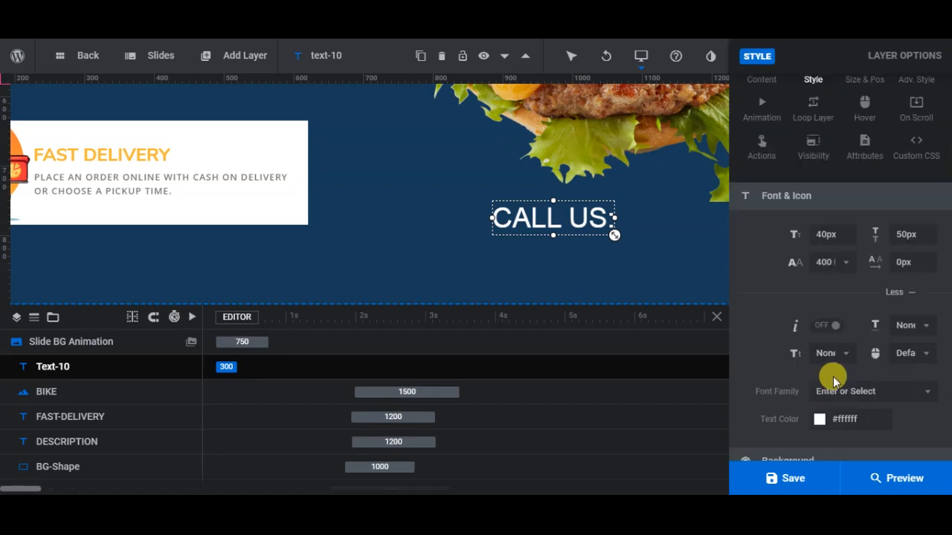
{"action": "left_click", "coordinate": [903, 394]}
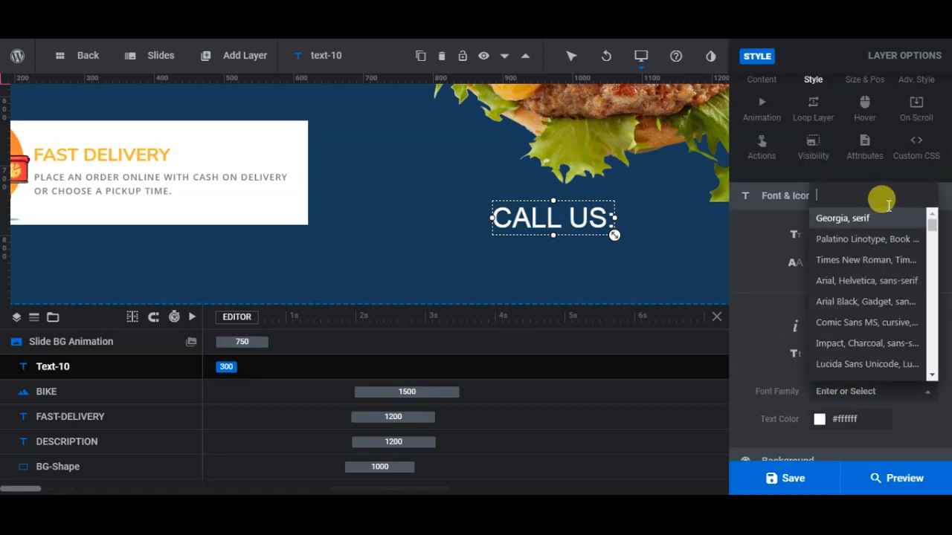
{"action": "type", "text": "NUNITO"}
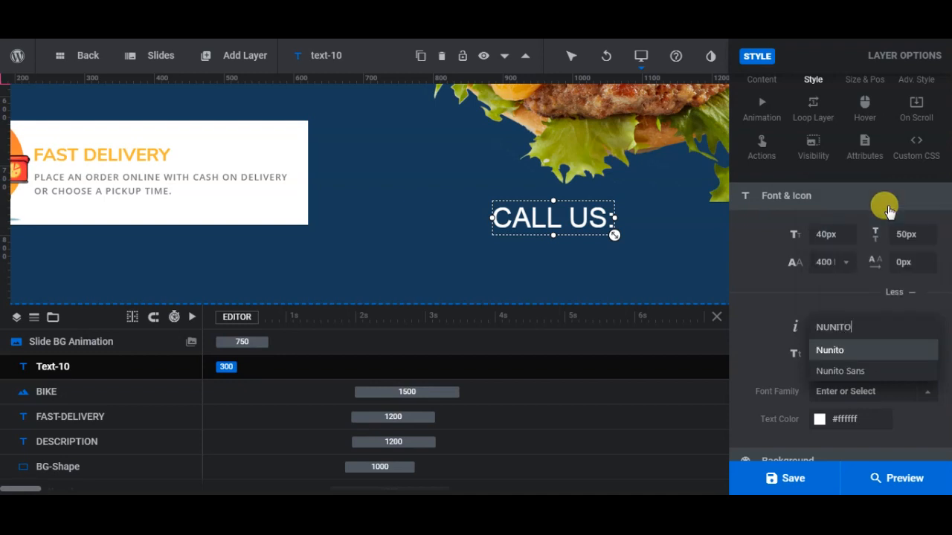
{"action": "left_click", "coordinate": [848, 369]}
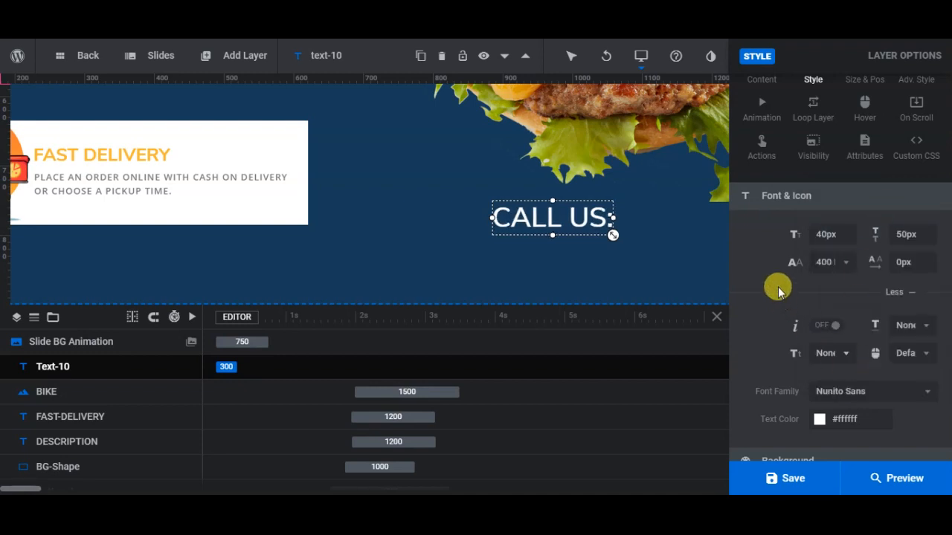
Set the CALL US: text to a font size of 18 px and a line height of 27 px.
{"action": "double_click", "coordinate": [814, 234]}
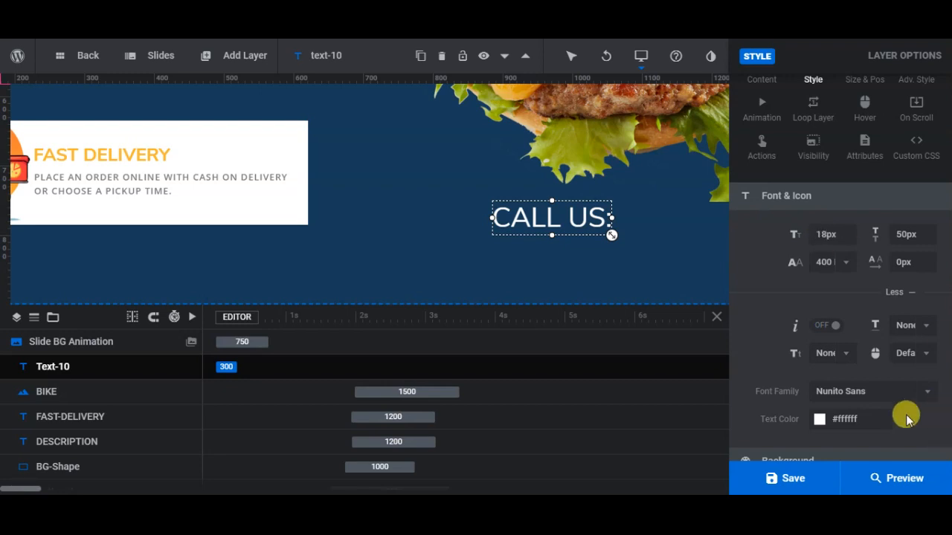
{"action": "left_click", "coordinate": [807, 301]}
{"action": "double_click", "coordinate": [904, 233]}
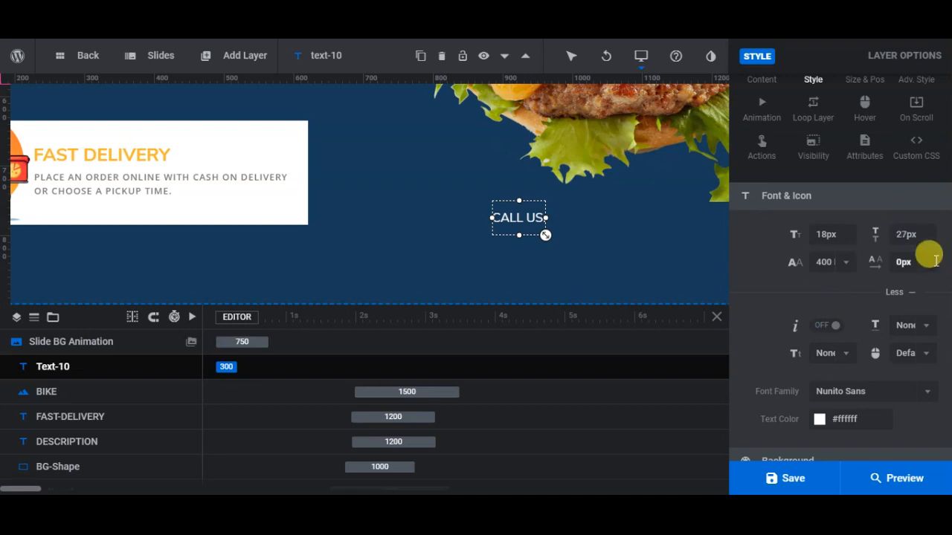
Set the CALL US: text to 600 Semi-Bold weight with 1px letter spacing.
{"action": "left_click", "coordinate": [867, 295]}
{"action": "left_click", "coordinate": [846, 261]}
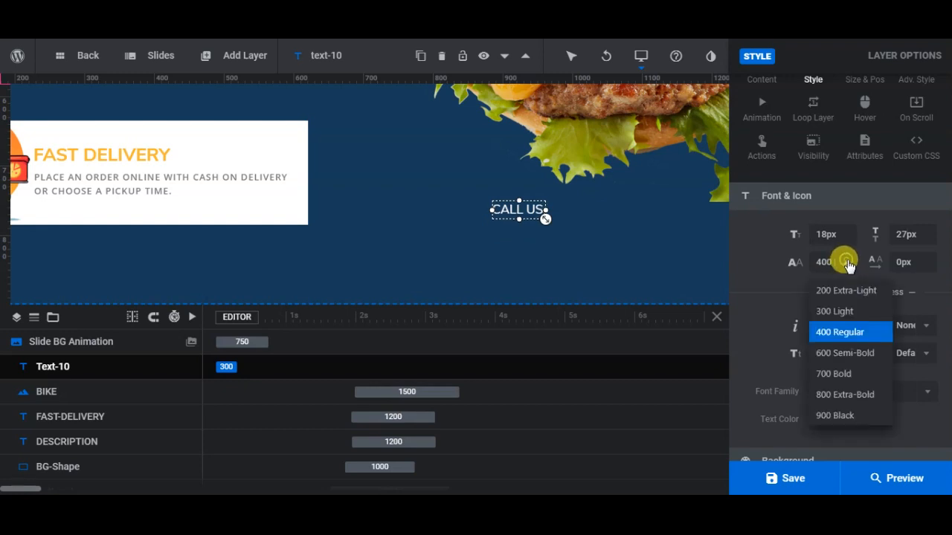
{"action": "left_click", "coordinate": [849, 353]}
{"action": "left_click", "coordinate": [824, 285]}
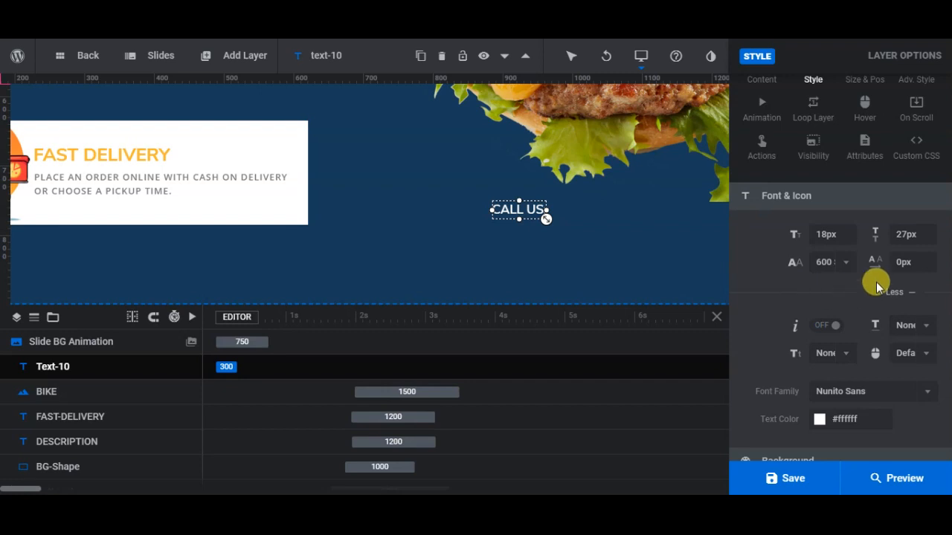
{"action": "left_click", "coordinate": [902, 261]}
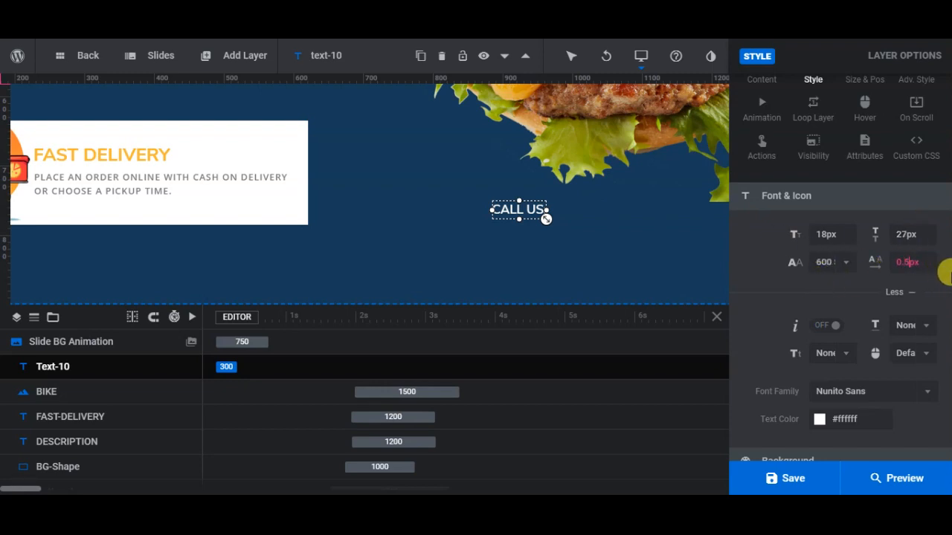
{"action": "key", "text": "BackSpace"}
{"action": "key", "text": "BackSpace"}
{"action": "type", "text": "1"}
{"action": "left_click", "coordinate": [852, 284]}
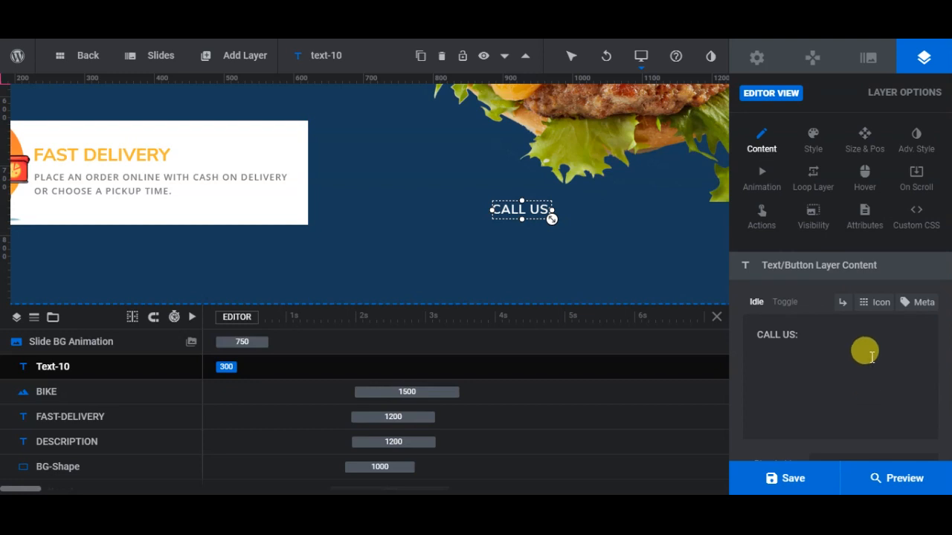
Apply the masked transition Slide From Bottom as the CALL US: text's in animation.
{"action": "left_click", "coordinate": [772, 174]}
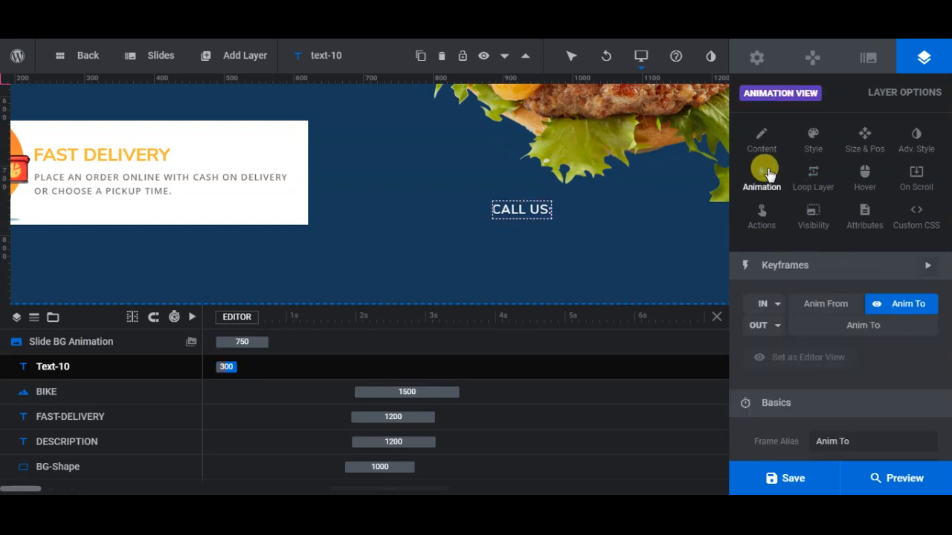
{"action": "left_click", "coordinate": [825, 303]}
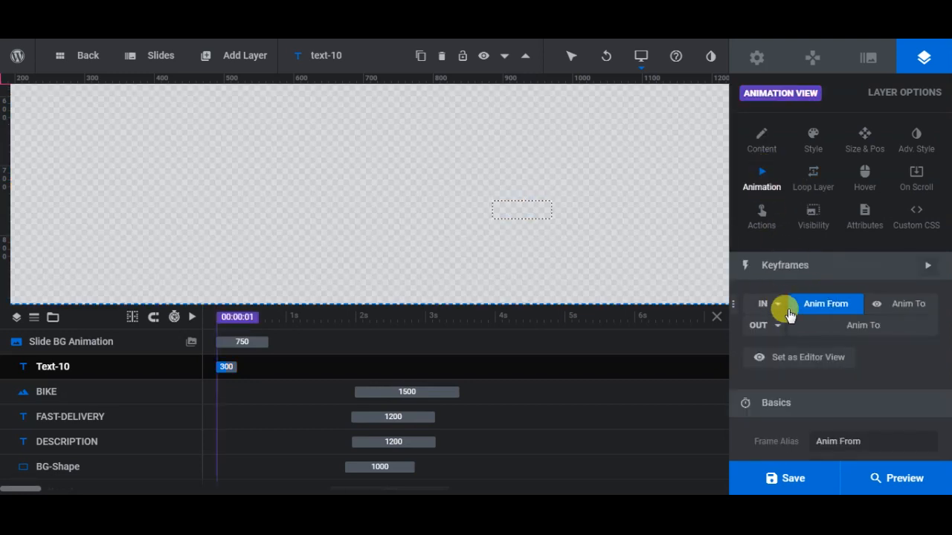
{"action": "left_click", "coordinate": [775, 309]}
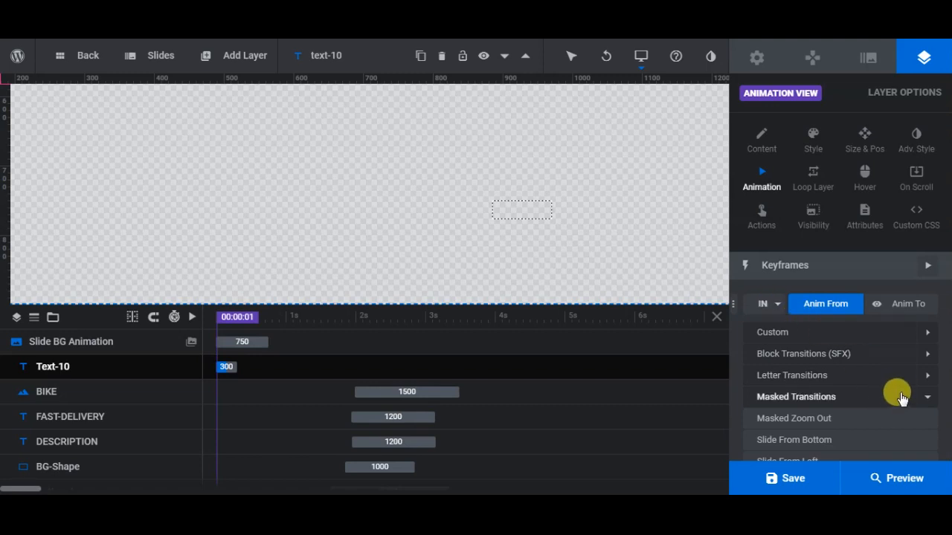
{"action": "scroll", "coordinate": [909, 395], "scroll_direction": "down", "scroll_amount": 1}
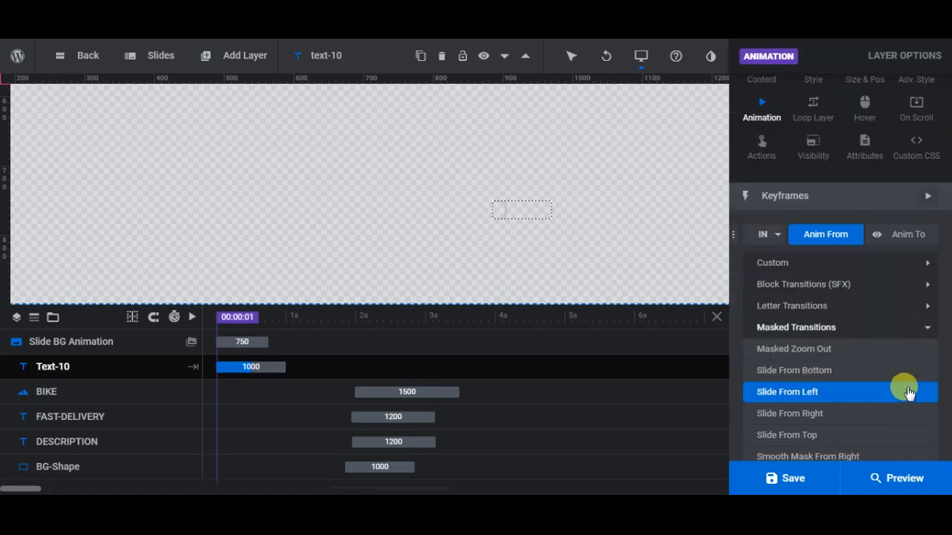
{"action": "left_click", "coordinate": [854, 377]}
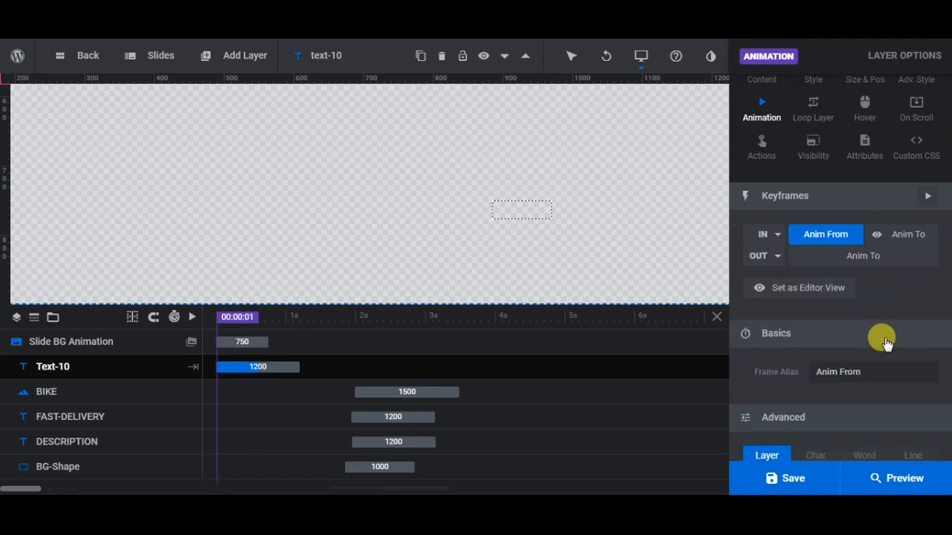
{"action": "scroll", "coordinate": [933, 363], "scroll_direction": "down", "scroll_amount": 2}
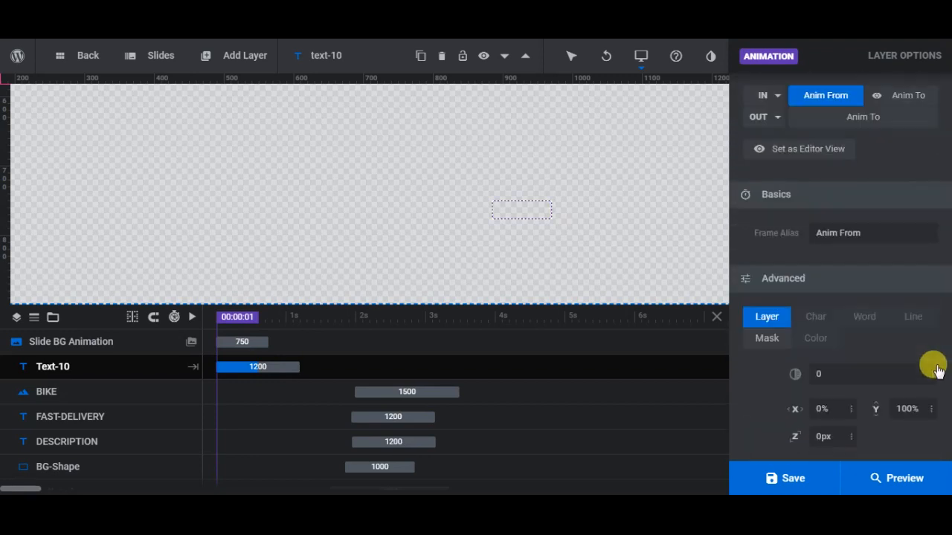
{"action": "scroll", "coordinate": [918, 335], "scroll_direction": "up", "scroll_amount": 3}
Set the start time of the CALL US: text's in animation to 2100 ms.
{"action": "mouse_move", "coordinate": [907, 304]}
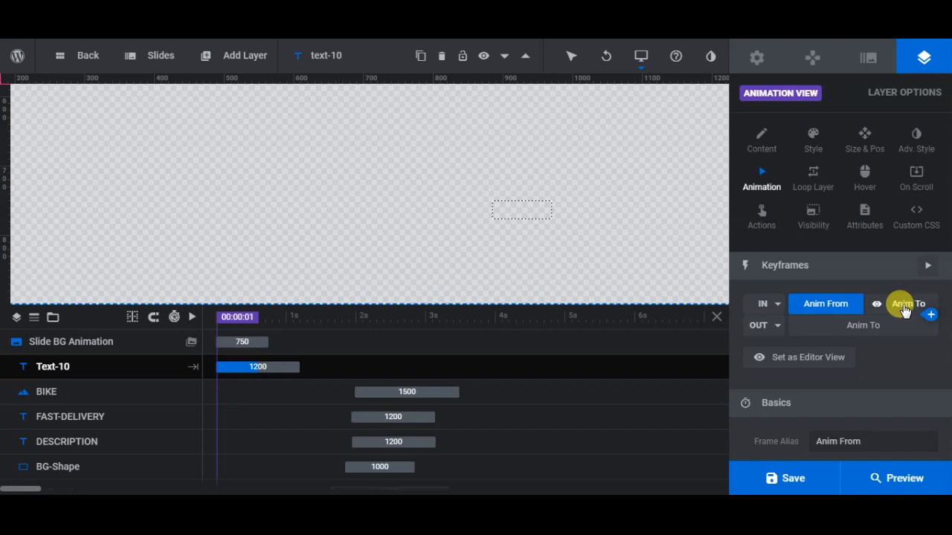
{"action": "left_click", "coordinate": [907, 305]}
{"action": "scroll", "coordinate": [930, 386], "scroll_direction": "down", "scroll_amount": 1}
{"action": "scroll", "coordinate": [933, 389], "scroll_direction": "down", "scroll_amount": 1}
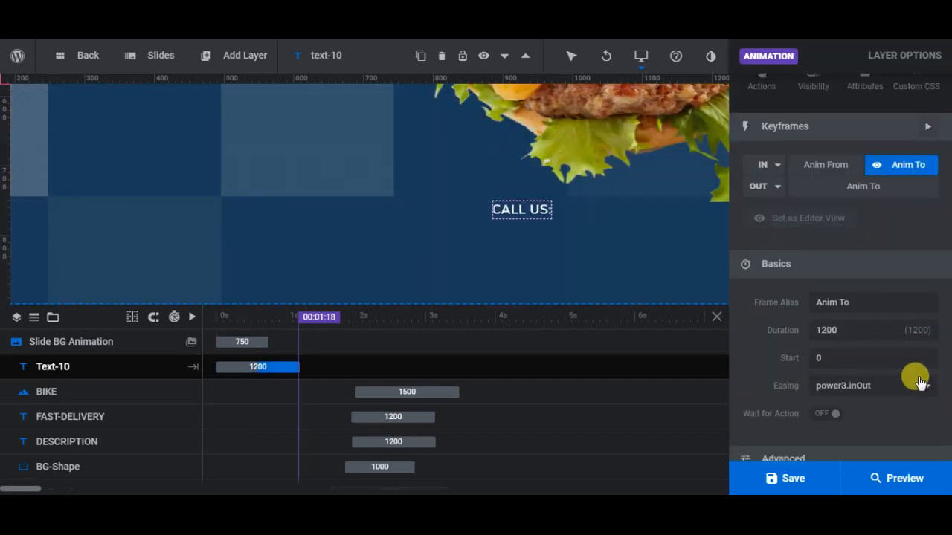
{"action": "double_click", "coordinate": [842, 355]}
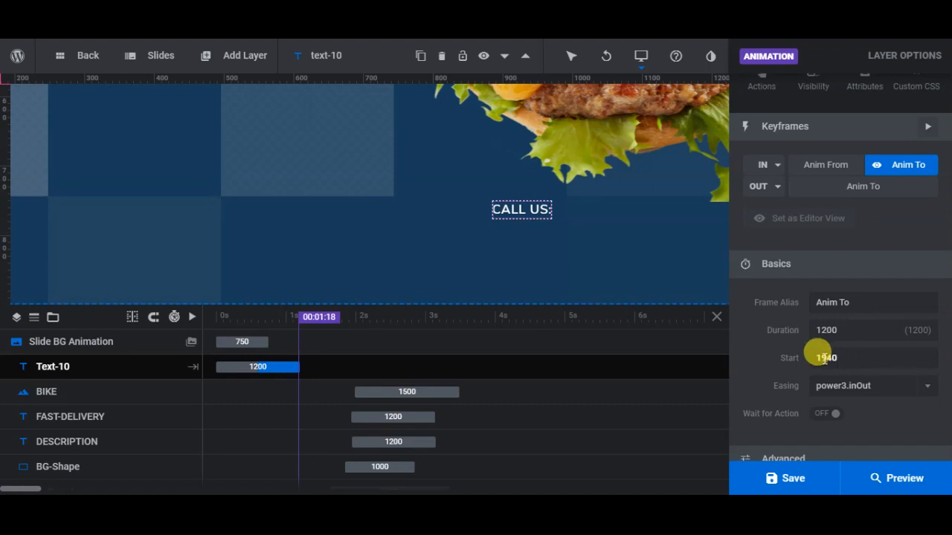
{"action": "left_click", "coordinate": [766, 377]}
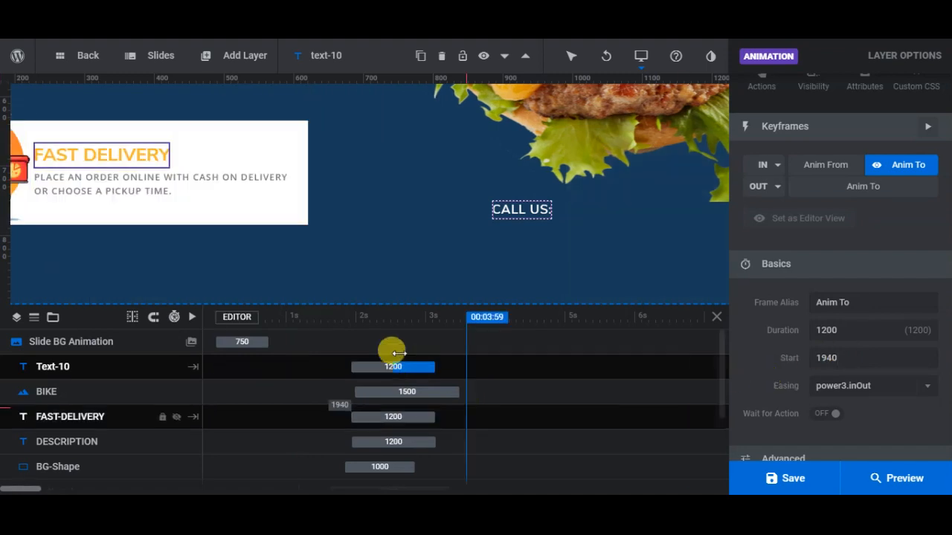
{"action": "left_click_drag", "start_coordinate": [374, 365], "coordinate": [387, 365]}
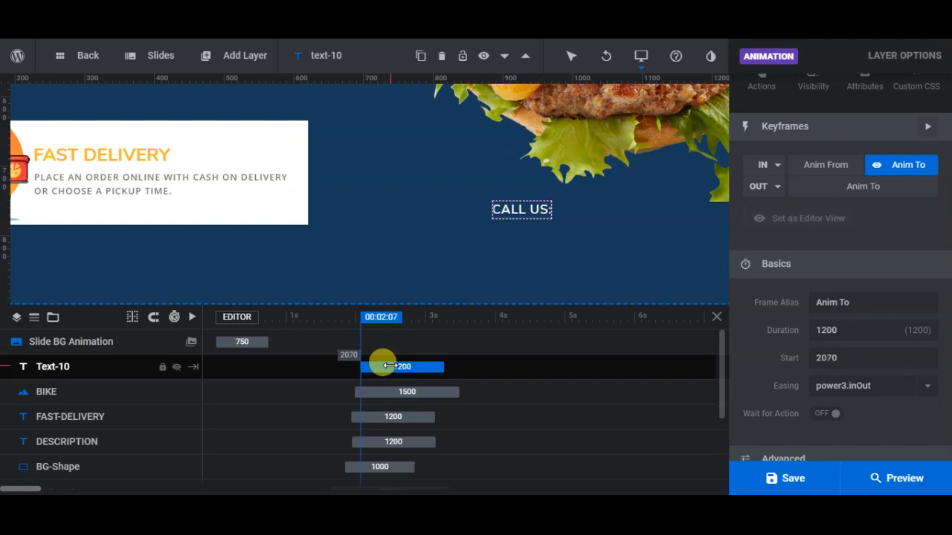
{"action": "double_click", "coordinate": [845, 356]}
{"action": "type", "text": "210"}
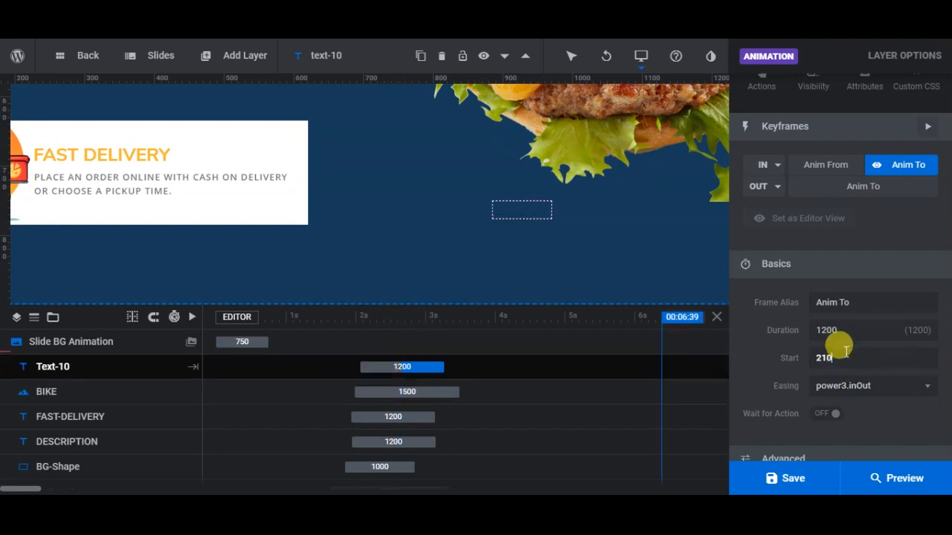
{"action": "type", "text": "0"}
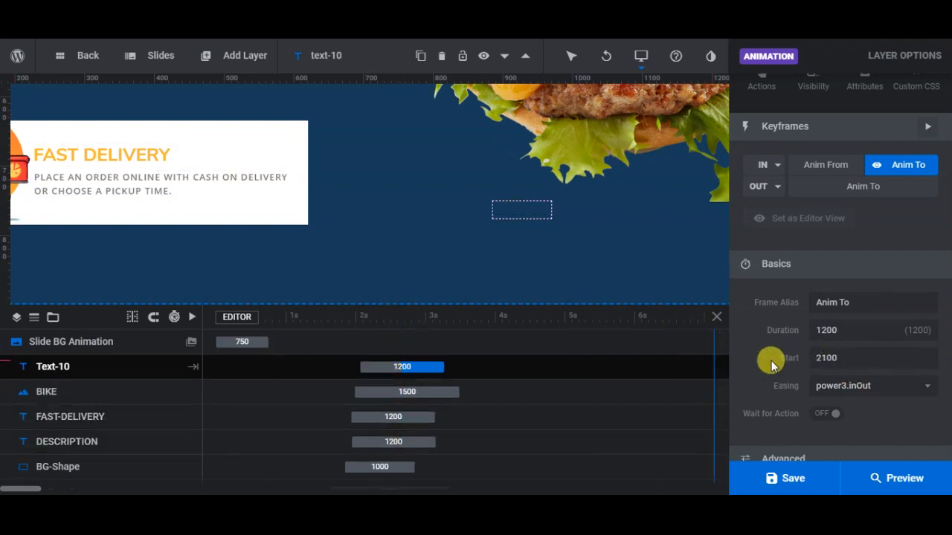
{"action": "key", "text": "Return"}
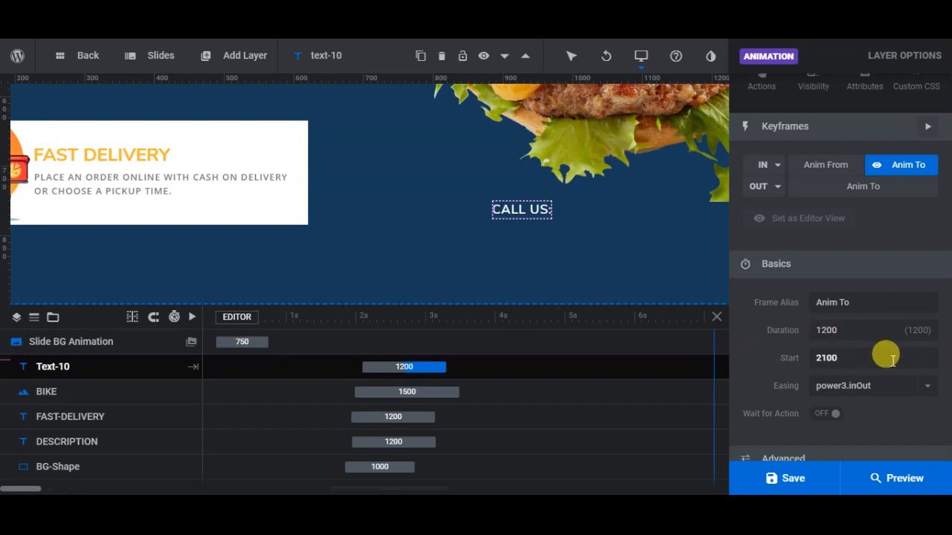
Duplicate the CALL US: text layer and move the copy straight down to Y 772 px.
{"action": "scroll", "coordinate": [892, 360], "scroll_direction": "down", "scroll_amount": 2}
{"action": "scroll", "coordinate": [885, 365], "scroll_direction": "down", "scroll_amount": 3}
{"action": "scroll", "coordinate": [883, 366], "scroll_direction": "up", "scroll_amount": 5}
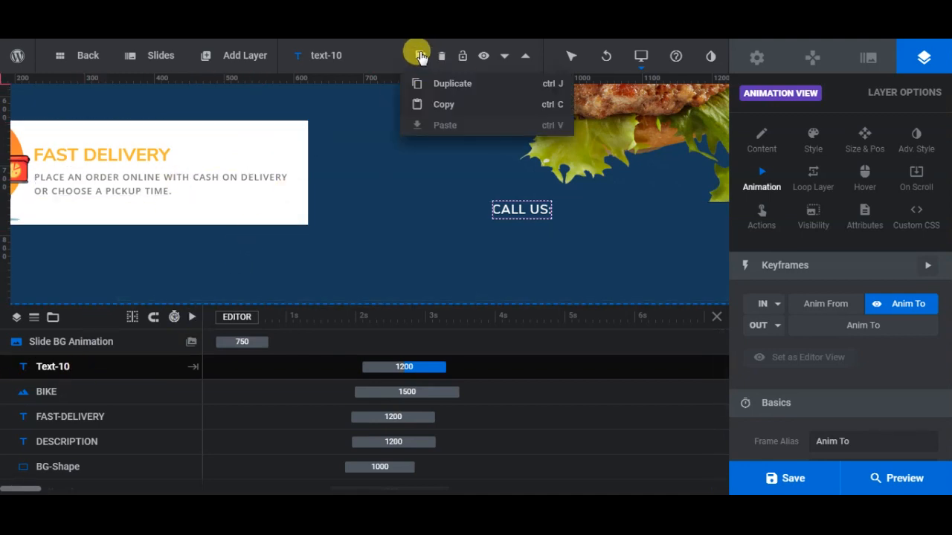
{"action": "mouse_move", "coordinate": [421, 58]}
{"action": "left_click", "coordinate": [429, 83]}
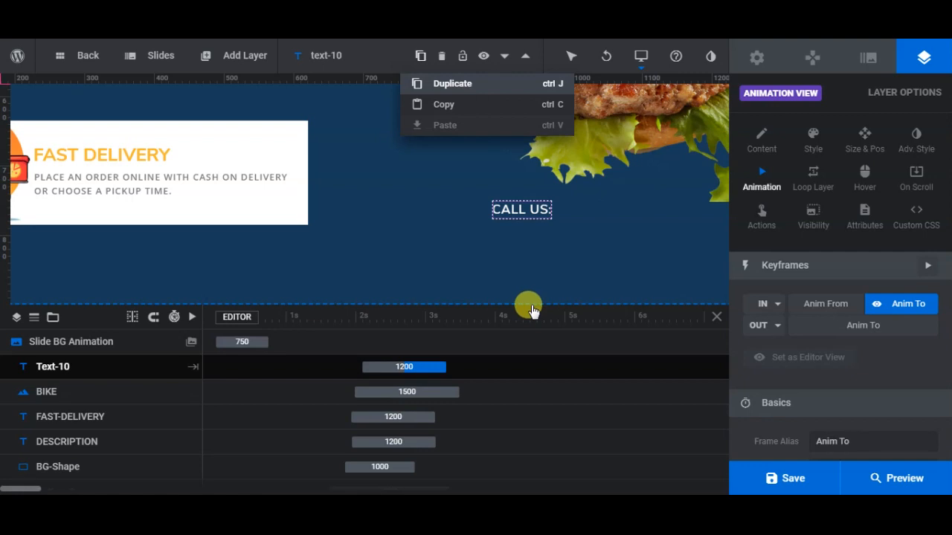
{"action": "key", "text": "Down"}
{"action": "key", "text": "Down"}
{"action": "key", "text": "Down"}
{"action": "key", "text": "Down"}
{"action": "key", "text": "Down"}
{"action": "key", "text": "Down"}
{"action": "key", "text": "Down"}
{"action": "key", "text": "Down"}
{"action": "key", "text": "Down"}
{"action": "key", "text": "Down"}
{"action": "key", "text": "Down"}
{"action": "key", "text": "Down"}
{"action": "key", "text": "Down"}
{"action": "key", "text": "Down"}
{"action": "key", "text": "Down"}
{"action": "key", "text": "Down"}
{"action": "key", "text": "Down"}
{"action": "key", "text": "Down"}
{"action": "key", "text": "Down"}
{"action": "key", "text": "Down"}
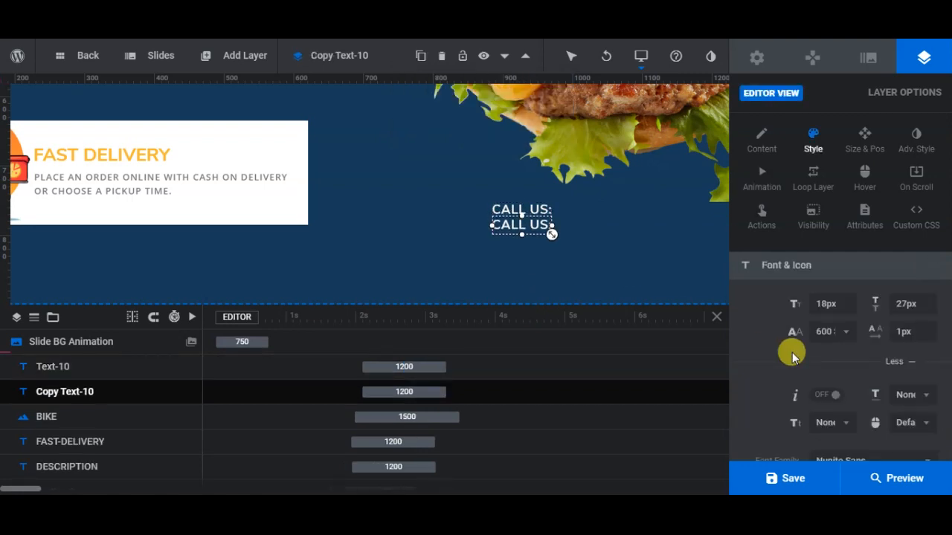
Replace the duplicated layer's text with the restaurant's phone number.
{"action": "left_click", "coordinate": [766, 138]}
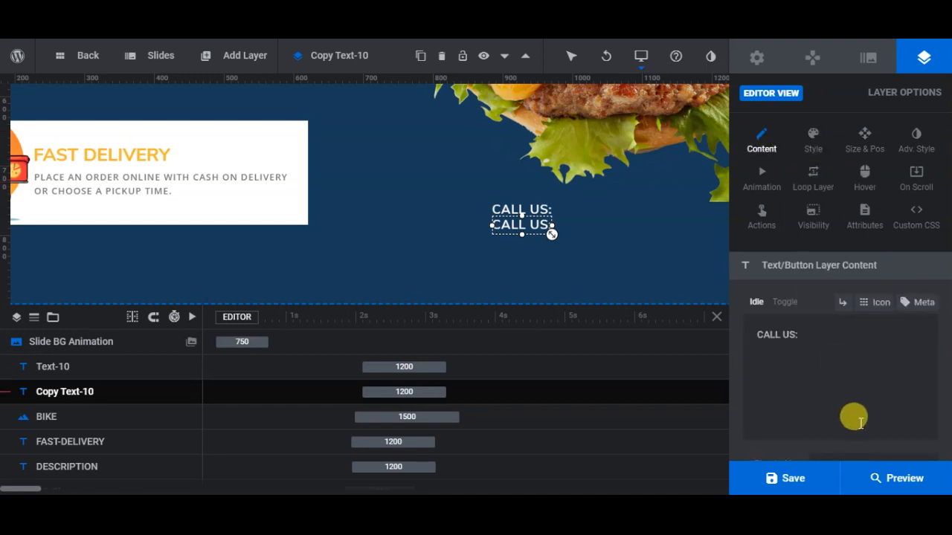
{"action": "triple_click", "coordinate": [809, 334]}
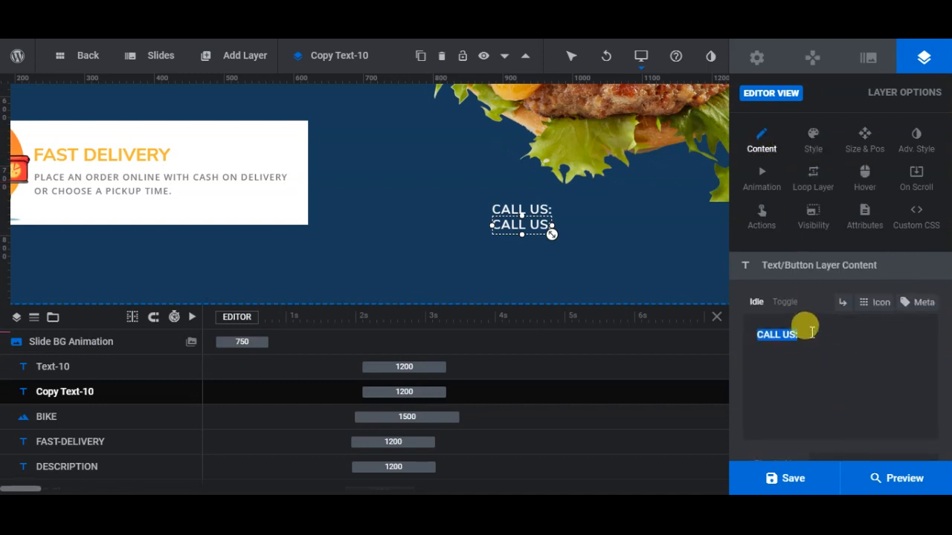
{"action": "key", "text": "BackSpace"}
{"action": "type", "text": "+44"}
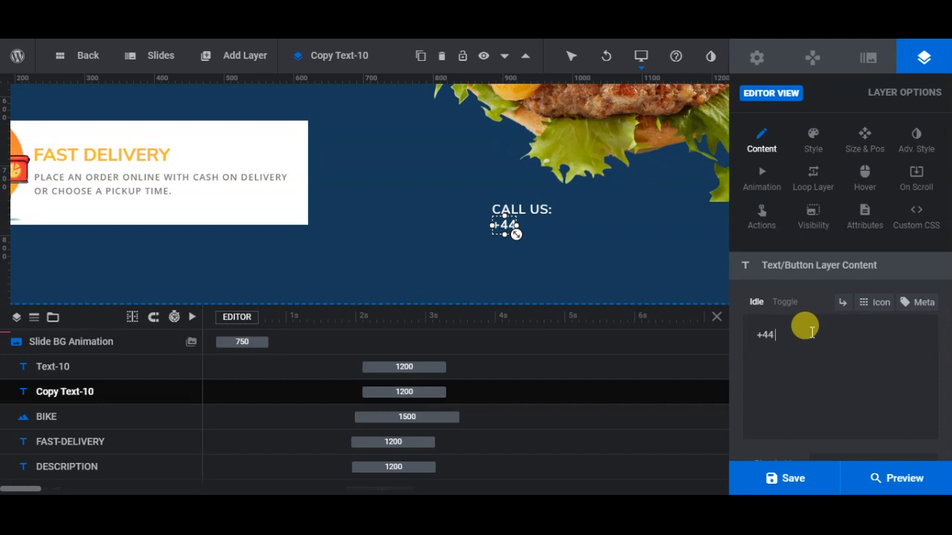
{"action": "type", "text": " 208"}
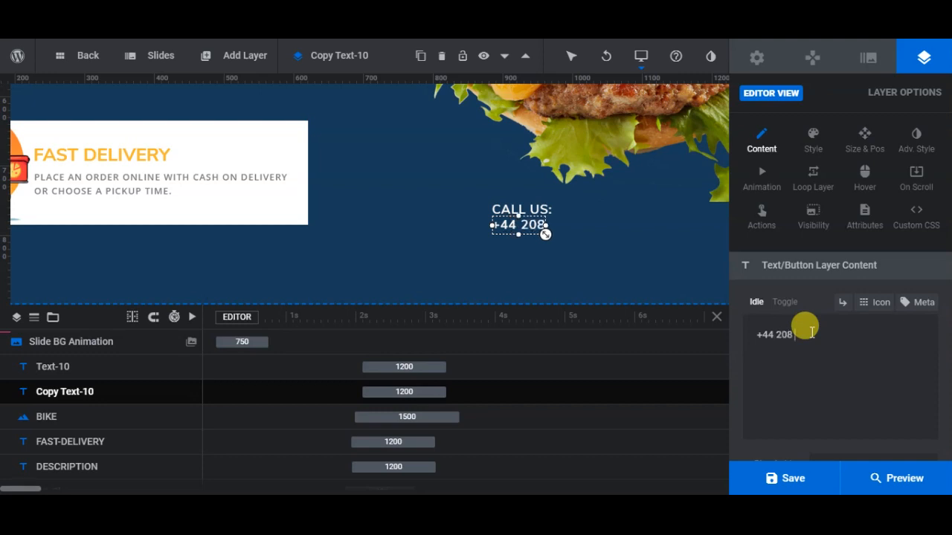
{"action": "type", "text": " 55555555"}
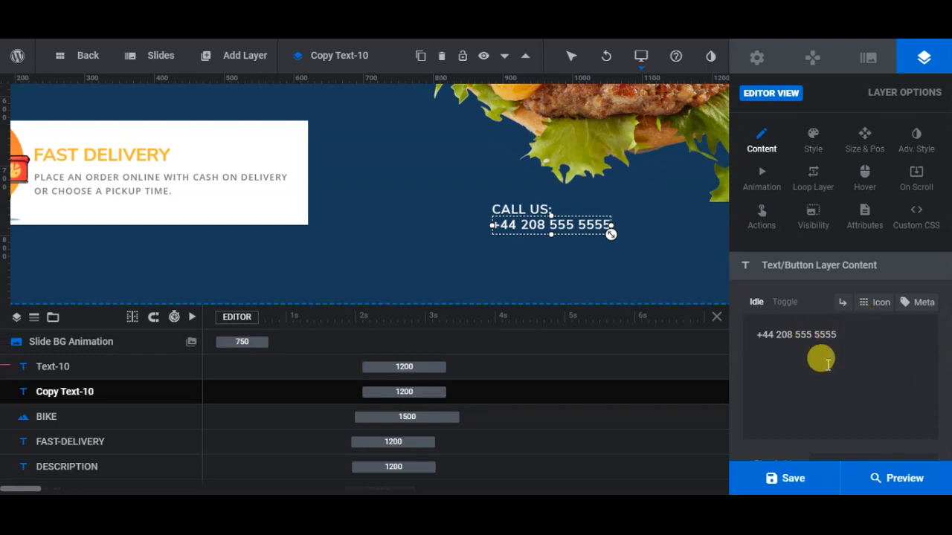
Set the phone number text to a font size of 44 px.
{"action": "left_click", "coordinate": [816, 141]}
{"action": "left_click", "coordinate": [826, 303]}
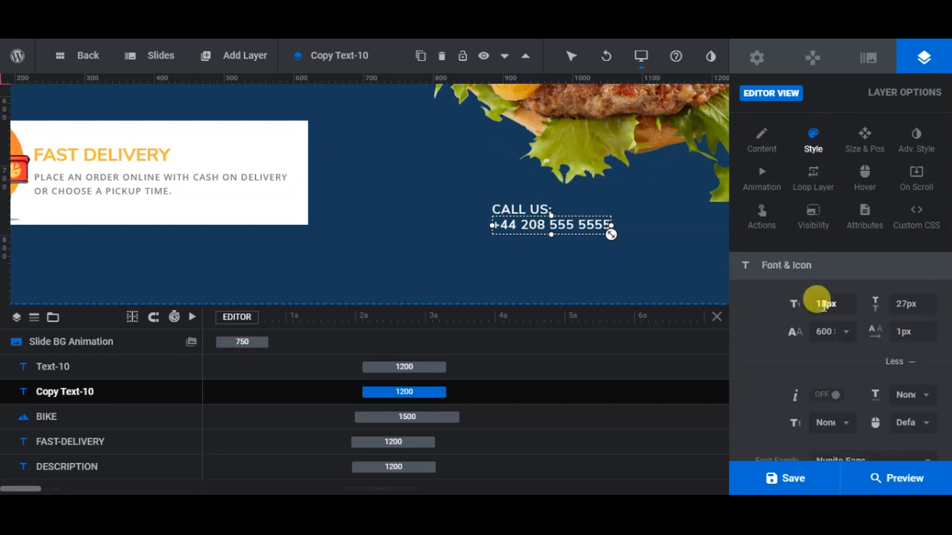
{"action": "key", "text": "Right"}
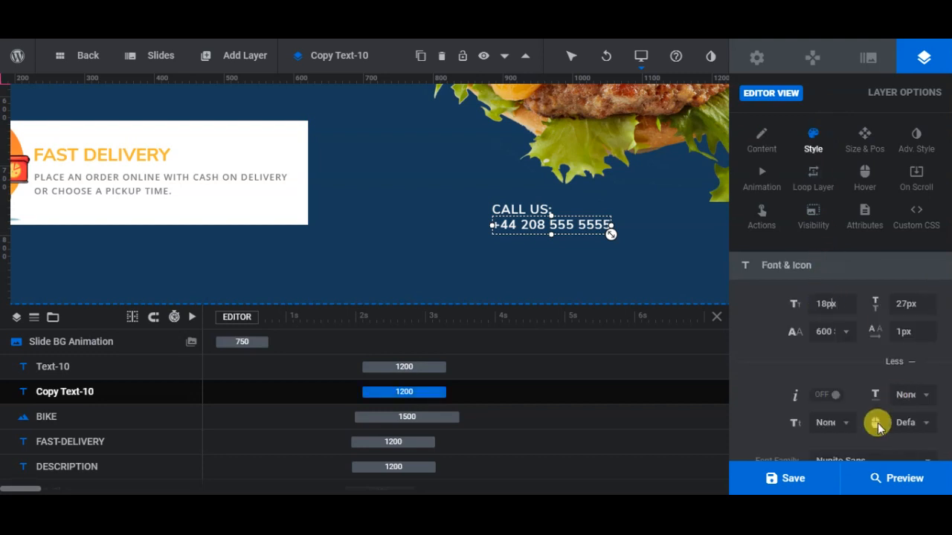
{"action": "key", "text": "BackSpace"}
{"action": "key", "text": "BackSpace"}
{"action": "type", "text": "44"}
Set the phone number text to a line height of 60 px and 800 Extra-Bold weight.
{"action": "left_click", "coordinate": [903, 301]}
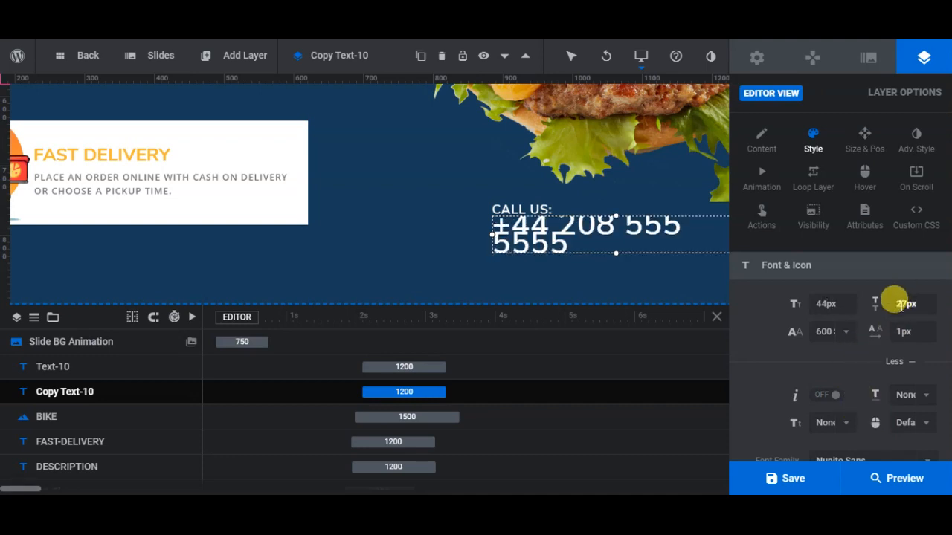
{"action": "key", "text": "Right"}
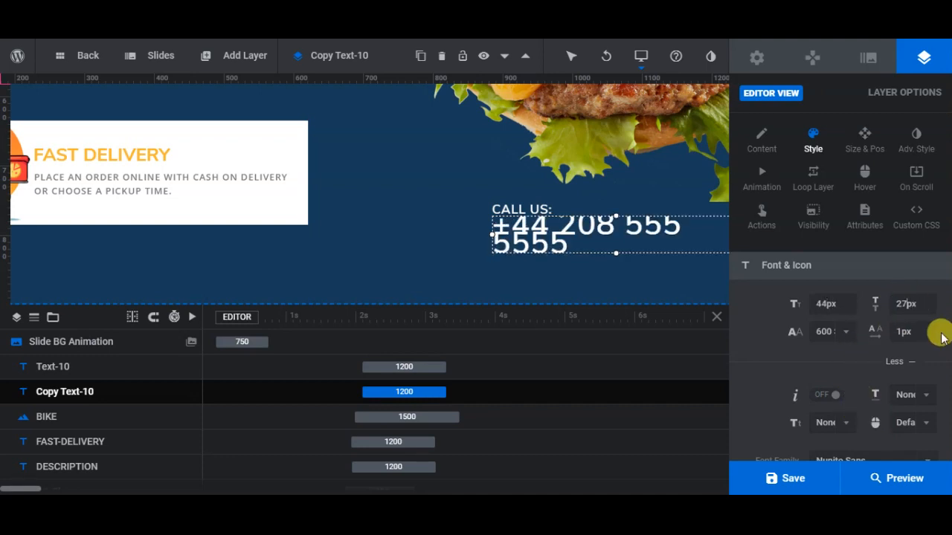
{"action": "key", "text": "BackSpace"}
{"action": "key", "text": "BackSpace"}
{"action": "type", "text": "60"}
{"action": "left_click", "coordinate": [840, 361]}
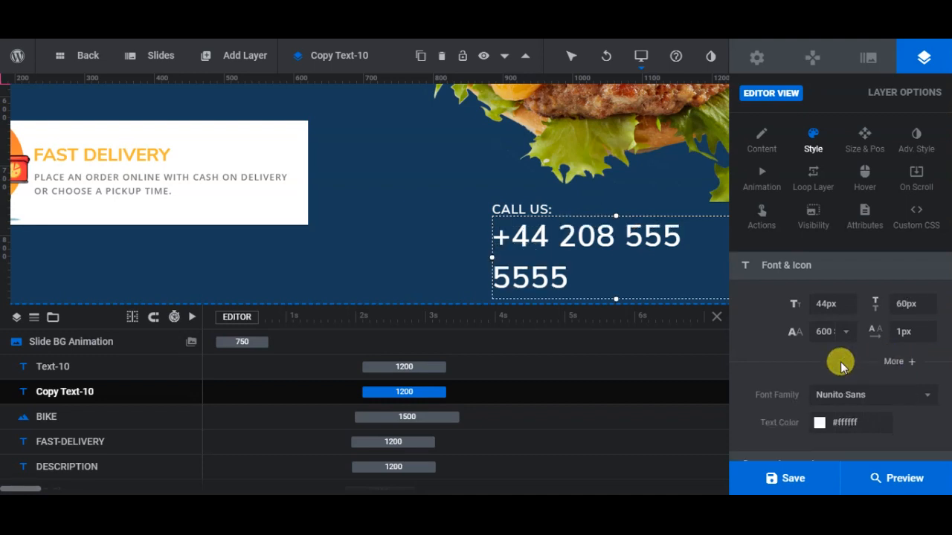
{"action": "left_click", "coordinate": [845, 333]}
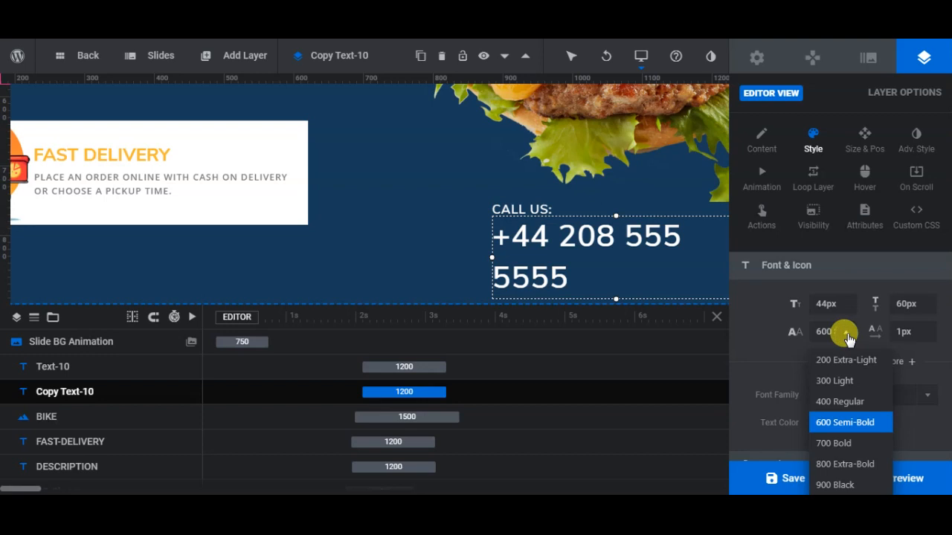
{"action": "left_click", "coordinate": [854, 464]}
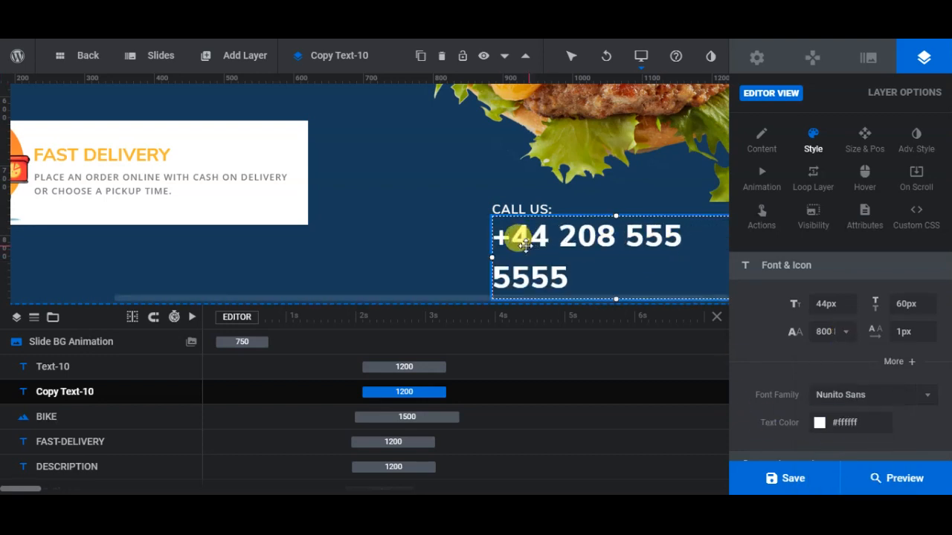
Widen the phone number layer to about 414 px so it fits on one line and nudge it left to X 884 px.
{"action": "left_click_drag", "start_coordinate": [492, 258], "coordinate": [451, 260]}
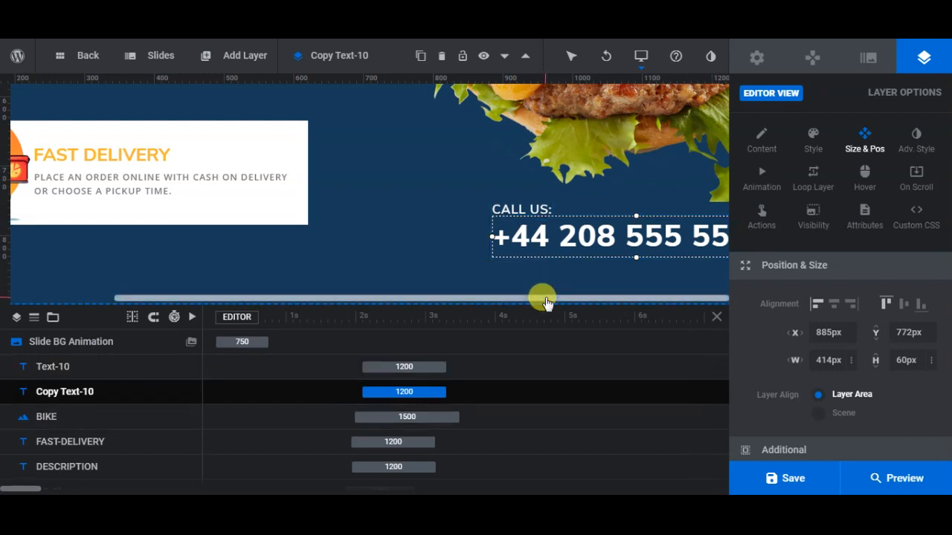
{"action": "left_click", "coordinate": [588, 242]}
{"action": "key", "text": "Left"}
{"action": "key", "text": "Left"}
{"action": "key", "text": "Left"}
{"action": "key", "text": "Left"}
{"action": "key", "text": "Left"}
{"action": "key", "text": "Left"}
{"action": "key", "text": "Left"}
{"action": "key", "text": "Left"}
{"action": "key", "text": "Left"}
{"action": "key", "text": "Left"}
{"action": "key", "text": "Left"}
{"action": "key", "text": "Left"}
{"action": "key", "text": "Left"}
{"action": "key", "text": "Left"}
{"action": "key", "text": "Left"}
{"action": "key", "text": "Left"}
{"action": "key", "text": "Left"}
{"action": "key", "text": "Left"}
{"action": "key", "text": "Left"}
{"action": "key", "text": "Left"}
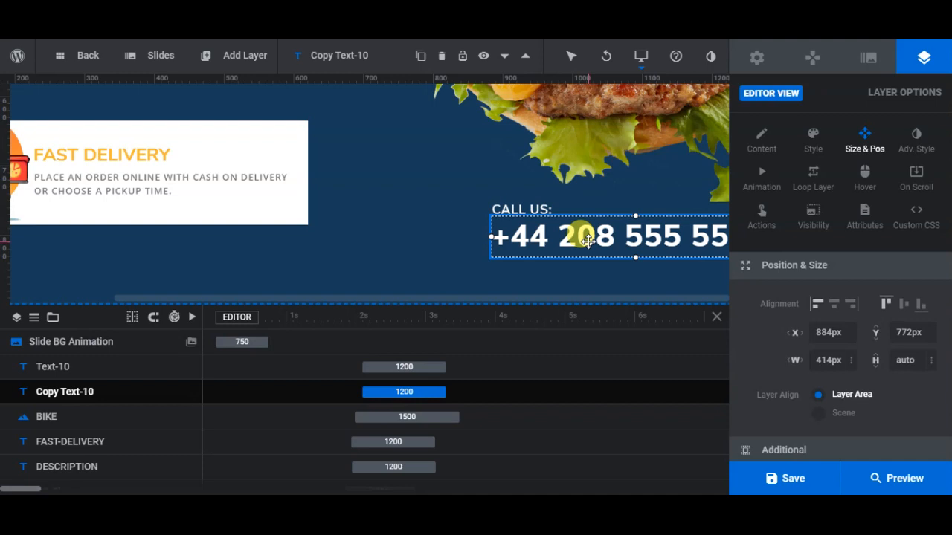
Nudge the phone number layer left to X 814 px beneath the burger.
{"action": "key", "text": "Left"}
{"action": "key", "text": "Left"}
{"action": "key", "text": "Left"}
{"action": "key", "text": "Left"}
{"action": "key", "text": "Left"}
{"action": "key", "text": "Left"}
{"action": "key", "text": "Left"}
{"action": "key", "text": "Left"}
{"action": "key", "text": "Left"}
{"action": "key", "text": "Left"}
{"action": "key", "text": "Left"}
{"action": "key", "text": "Left"}
{"action": "key", "text": "Left"}
{"action": "key", "text": "Left"}
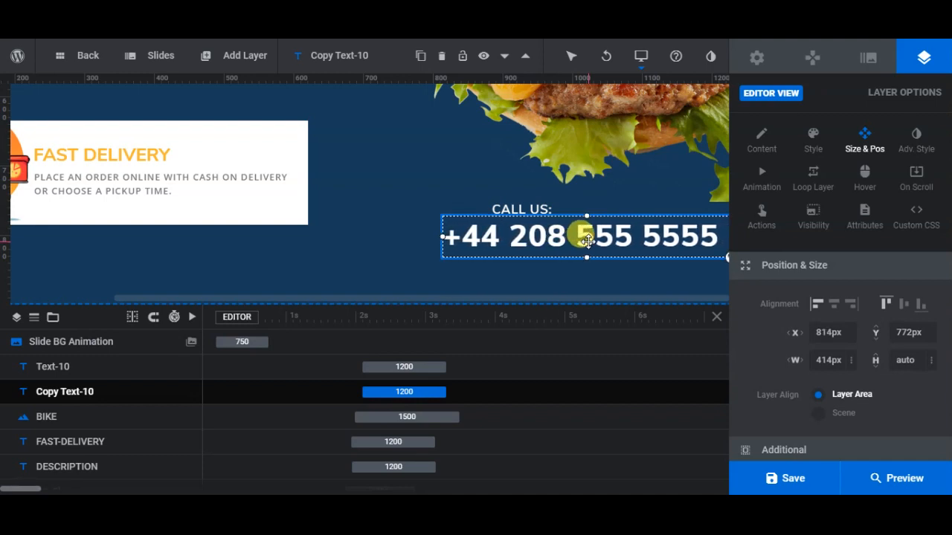
Nudge the CALL US: label left and up to X 819 px, Y 749 px, above the start of the phone number.
{"action": "left_click", "coordinate": [521, 208]}
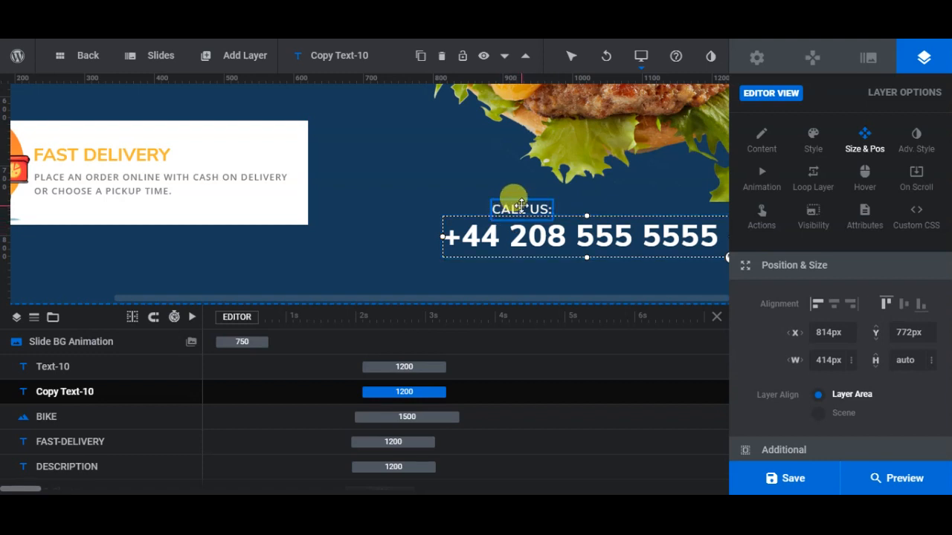
{"action": "key", "text": "Left"}
{"action": "key", "text": "Left"}
{"action": "key", "text": "Left"}
{"action": "key", "text": "Left"}
{"action": "key", "text": "Left"}
{"action": "key", "text": "Left"}
{"action": "key", "text": "Left"}
{"action": "key", "text": "Left"}
{"action": "key", "text": "Left"}
{"action": "key", "text": "Left"}
{"action": "key", "text": "Left"}
{"action": "key", "text": "Left"}
{"action": "key", "text": "Left"}
{"action": "key", "text": "Left"}
{"action": "key", "text": "Left"}
{"action": "key", "text": "Left"}
{"action": "key", "text": "Left"}
{"action": "key", "text": "Left"}
{"action": "key", "text": "Left"}
{"action": "key", "text": "Left"}
{"action": "key", "text": "Left"}
{"action": "key", "text": "Up"}
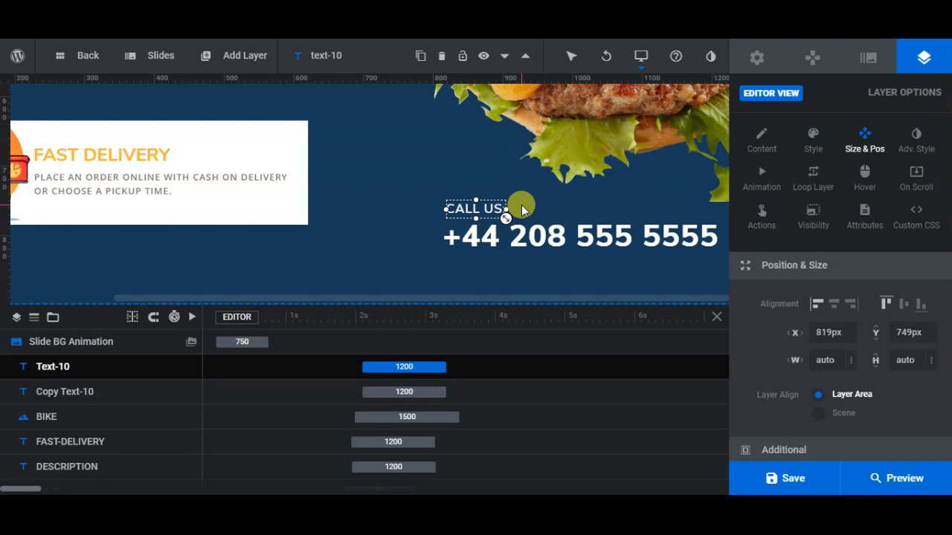
Check the keyframes, duration, start time and easing of the phone number layer's animation.
{"action": "left_click", "coordinate": [639, 238]}
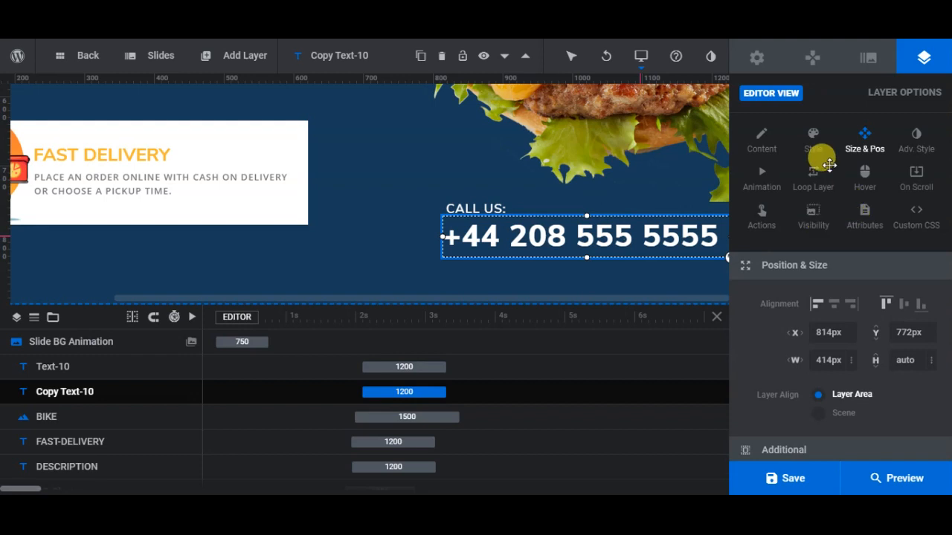
{"action": "left_click", "coordinate": [771, 183]}
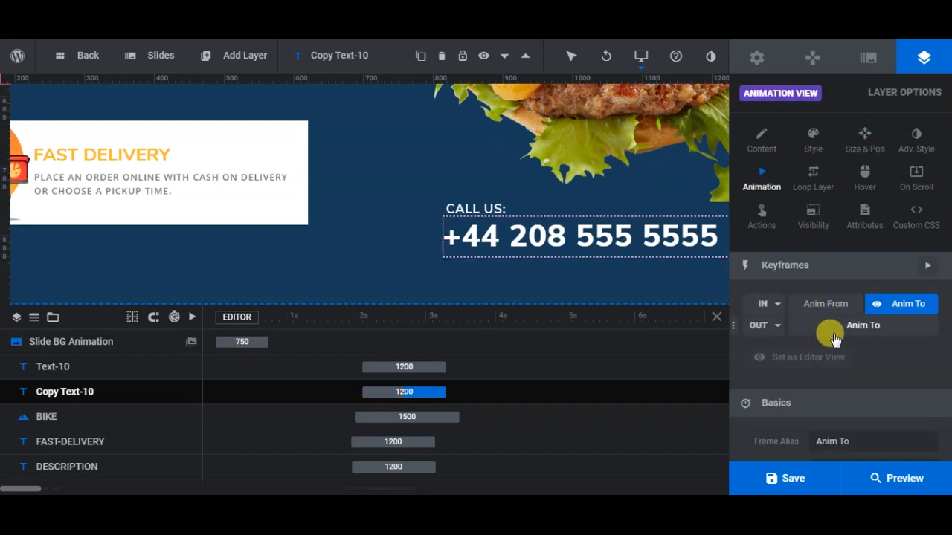
{"action": "scroll", "coordinate": [862, 349], "scroll_direction": "down", "scroll_amount": 2}
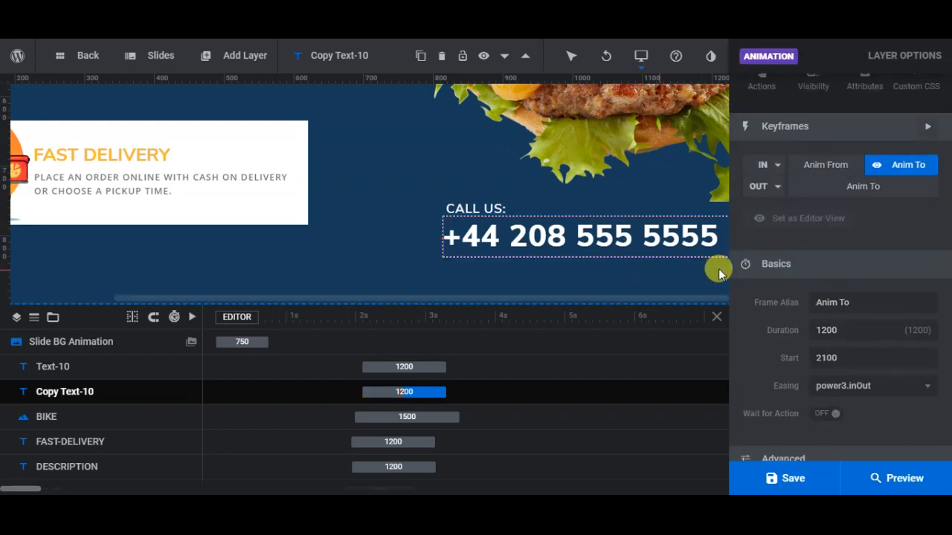
{"action": "scroll", "coordinate": [892, 330], "scroll_direction": "down", "scroll_amount": 1}
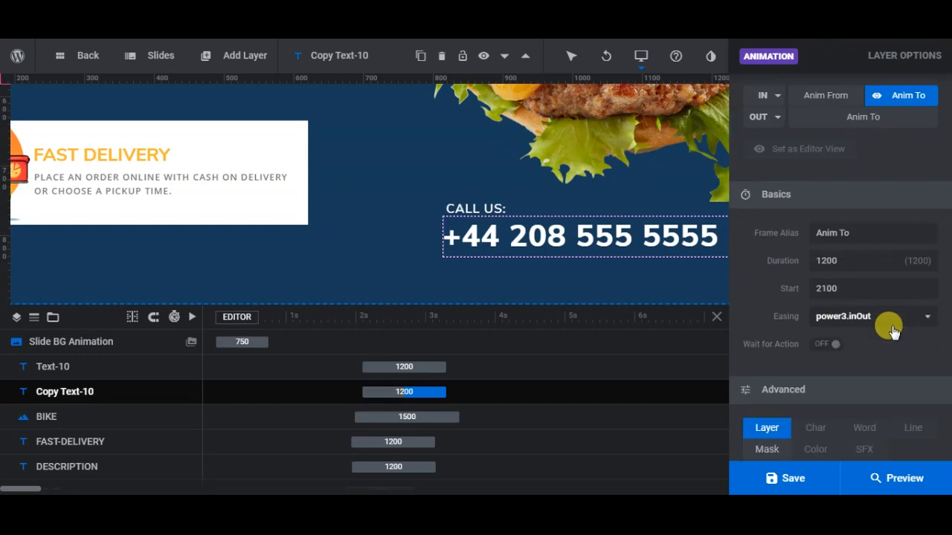
Save the slider and preview the slide, including the FAST DELIVERY box and phone number.
{"action": "left_click", "coordinate": [818, 478]}
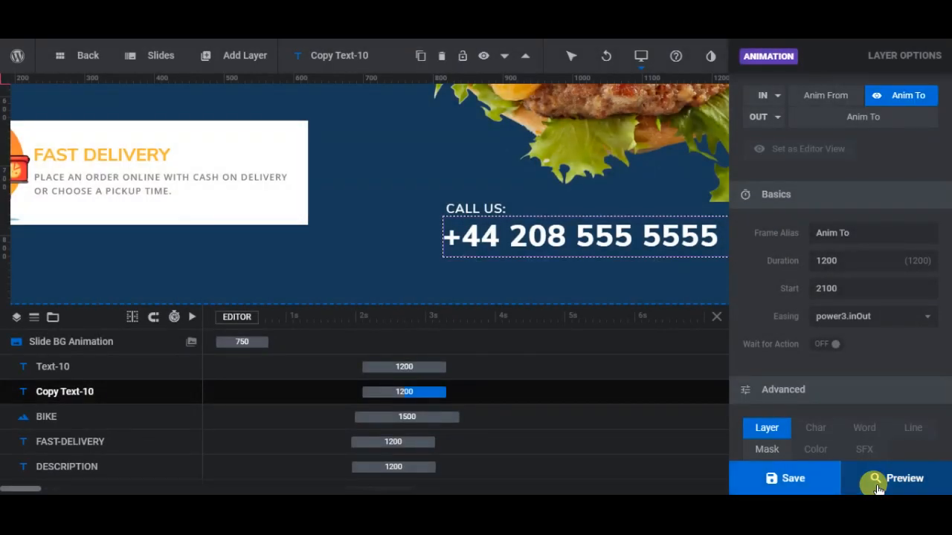
{"action": "left_click", "coordinate": [877, 485]}
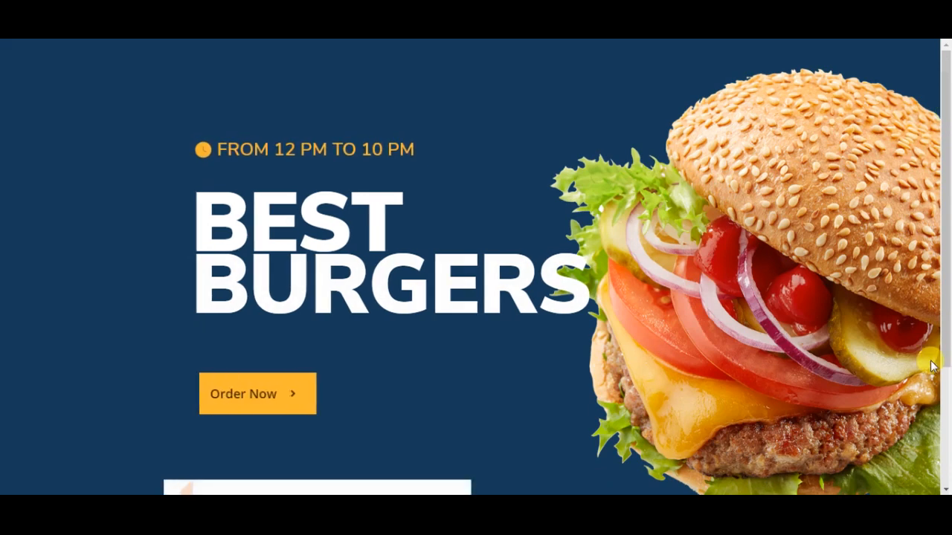
{"action": "scroll", "coordinate": [806, 367], "scroll_direction": "down", "scroll_amount": 2}
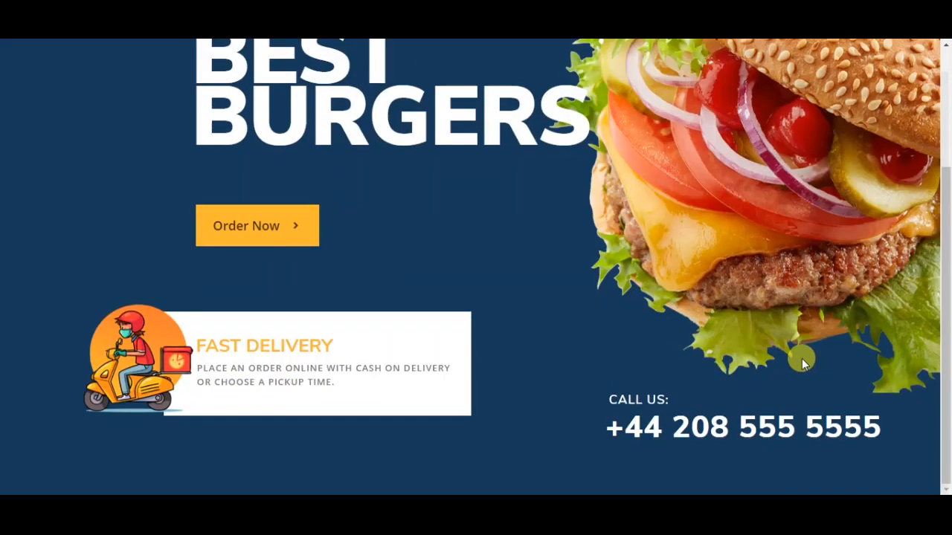
{"action": "left_click", "coordinate": [714, 423]}
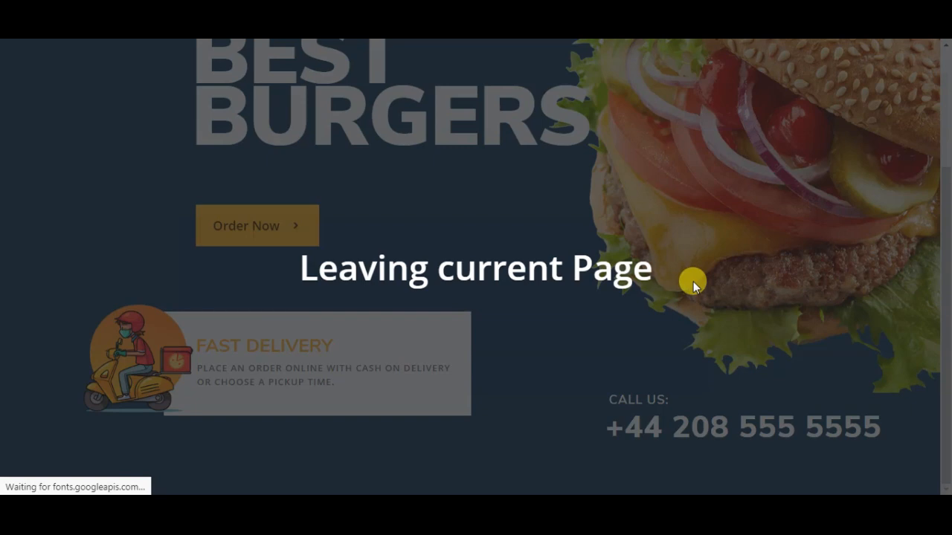
{"action": "scroll", "coordinate": [691, 278], "scroll_direction": "down", "scroll_amount": 4}
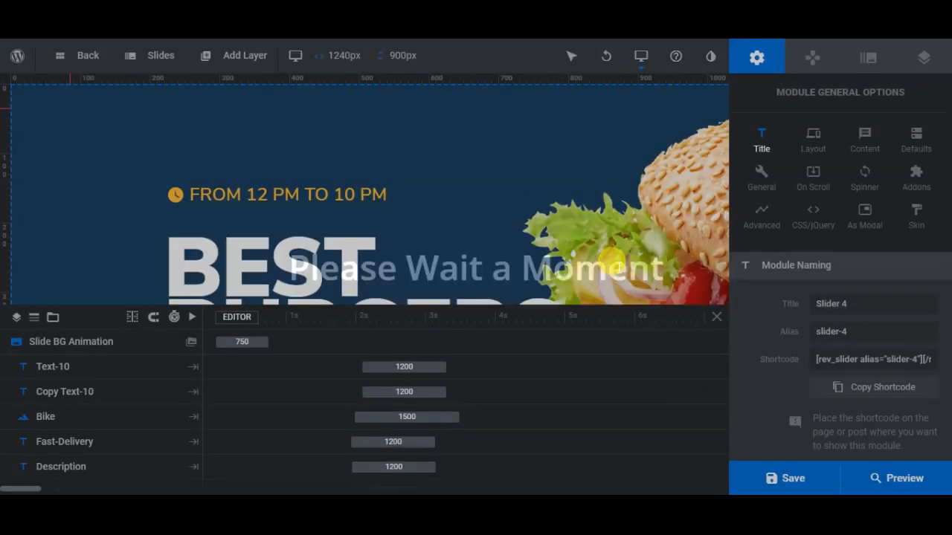
Save the slider and duplicate the slide #1 New Slide.
{"action": "left_click", "coordinate": [794, 477]}
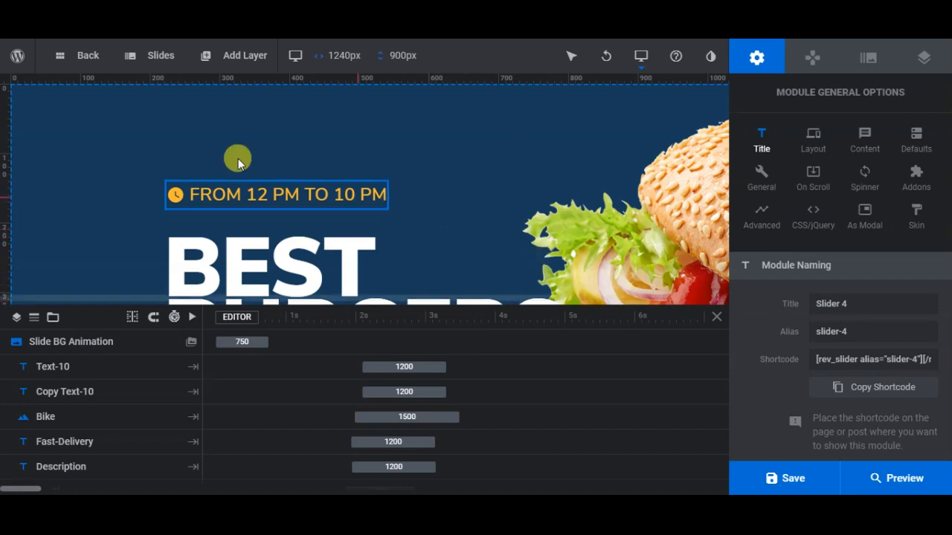
{"action": "mouse_move", "coordinate": [157, 60]}
{"action": "mouse_move", "coordinate": [159, 129]}
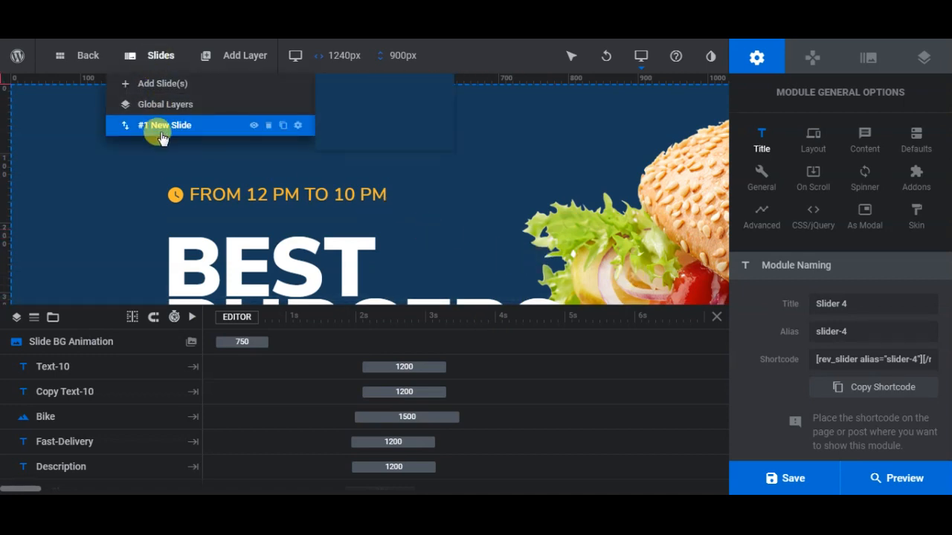
{"action": "left_click", "coordinate": [281, 126]}
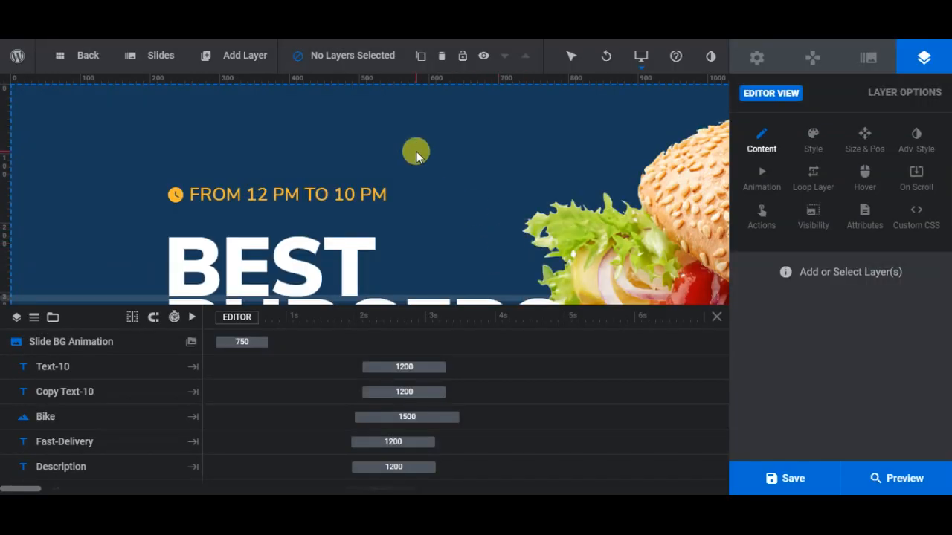
{"action": "mouse_move", "coordinate": [161, 68]}
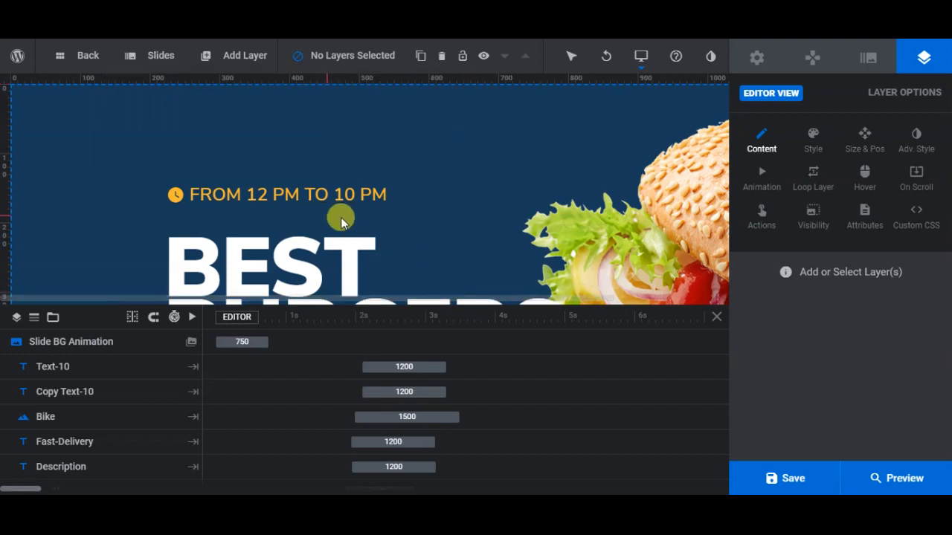
Replace the burger image on the duplicated slide with the tasty's-peri-peri-luton picture uploaded from the meal plans images folder.
{"action": "scroll", "coordinate": [493, 208], "scroll_direction": "down", "scroll_amount": 1}
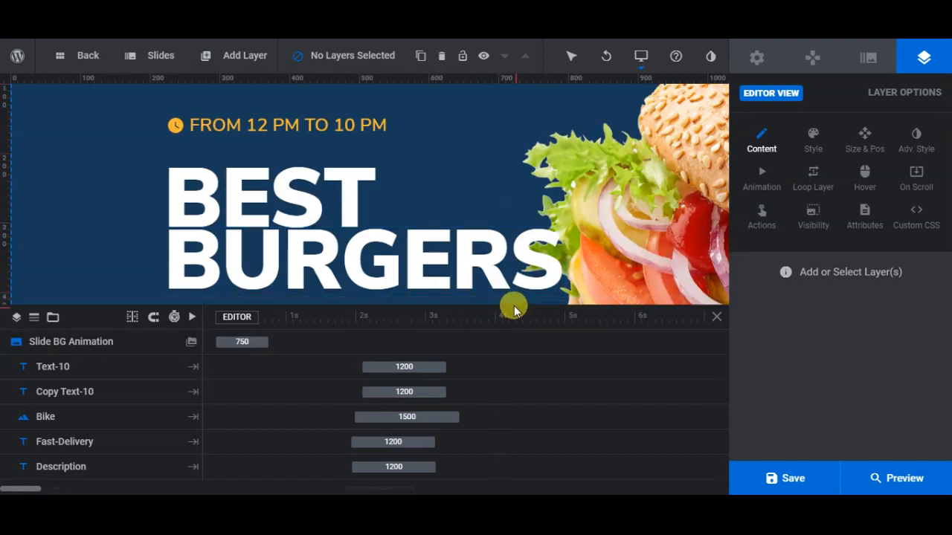
{"action": "left_click_drag", "start_coordinate": [506, 301], "coordinate": [678, 300]}
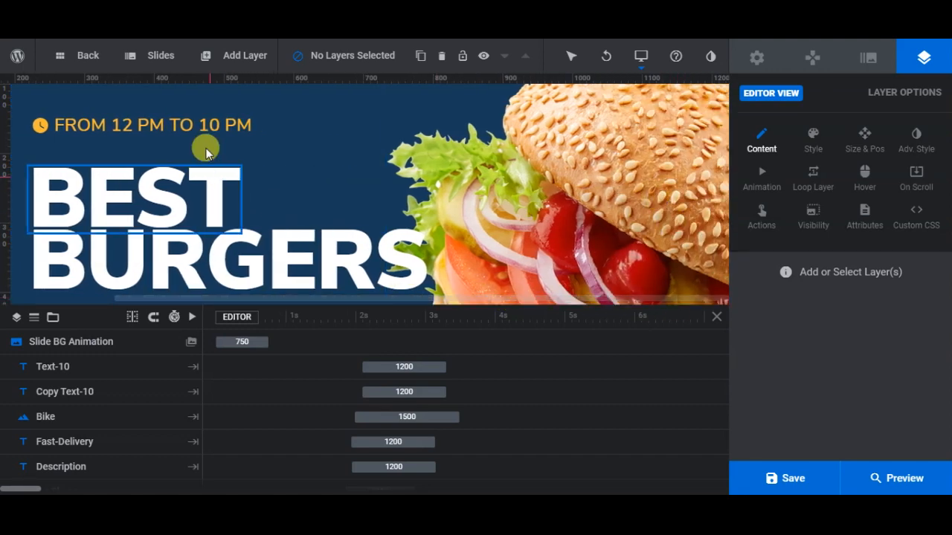
{"action": "scroll", "coordinate": [373, 200], "scroll_direction": "down", "scroll_amount": 2}
{"action": "scroll", "coordinate": [372, 200], "scroll_direction": "down", "scroll_amount": 2}
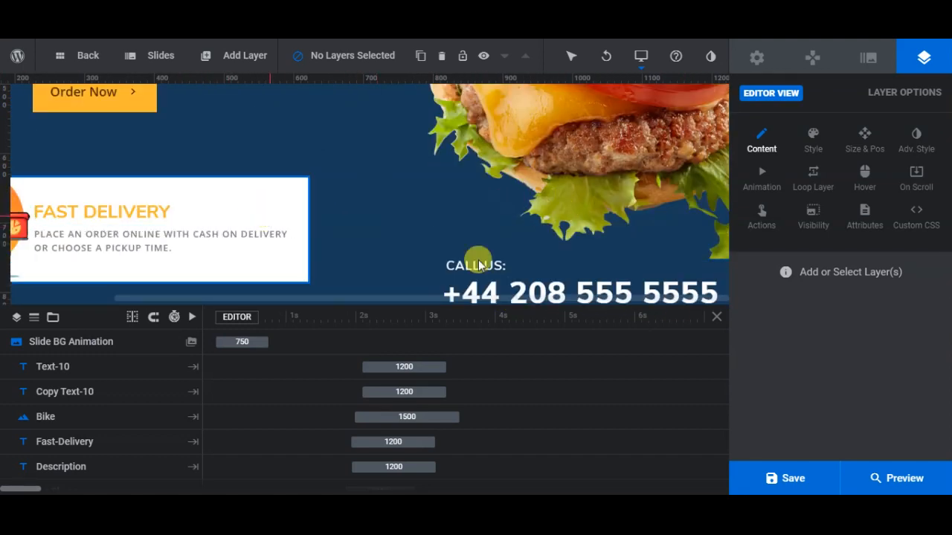
{"action": "scroll", "coordinate": [520, 223], "scroll_direction": "down", "scroll_amount": 2}
{"action": "scroll", "coordinate": [632, 272], "scroll_direction": "up", "scroll_amount": 4}
{"action": "scroll", "coordinate": [636, 272], "scroll_direction": "up", "scroll_amount": 1}
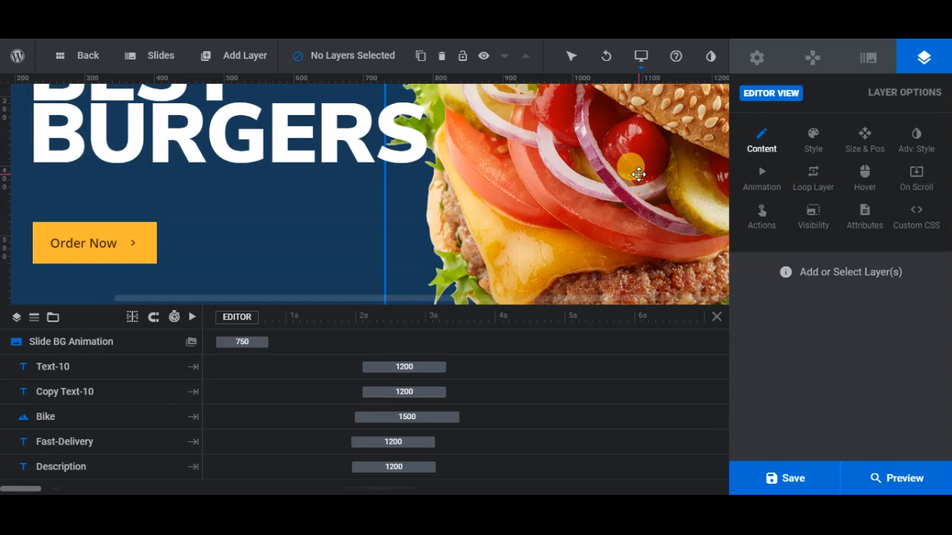
{"action": "left_click", "coordinate": [579, 179]}
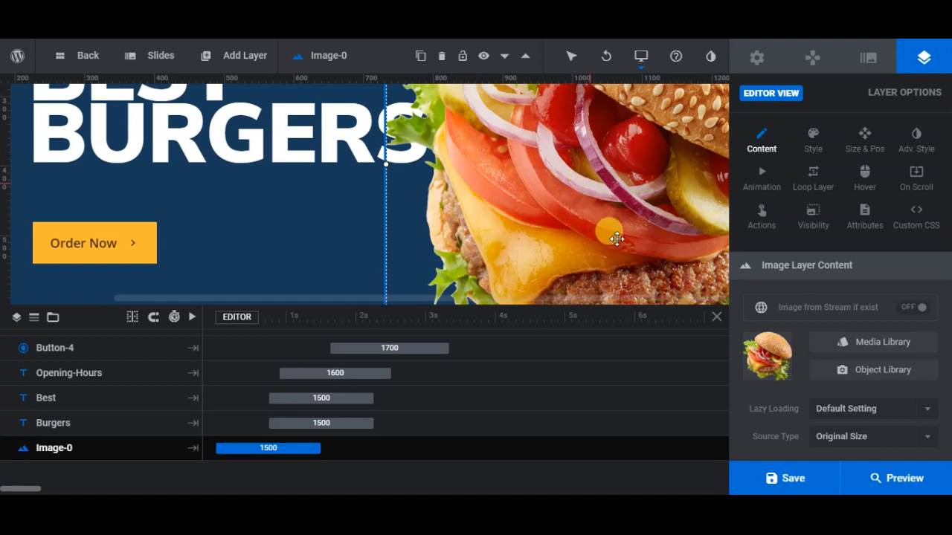
{"action": "left_click", "coordinate": [852, 343]}
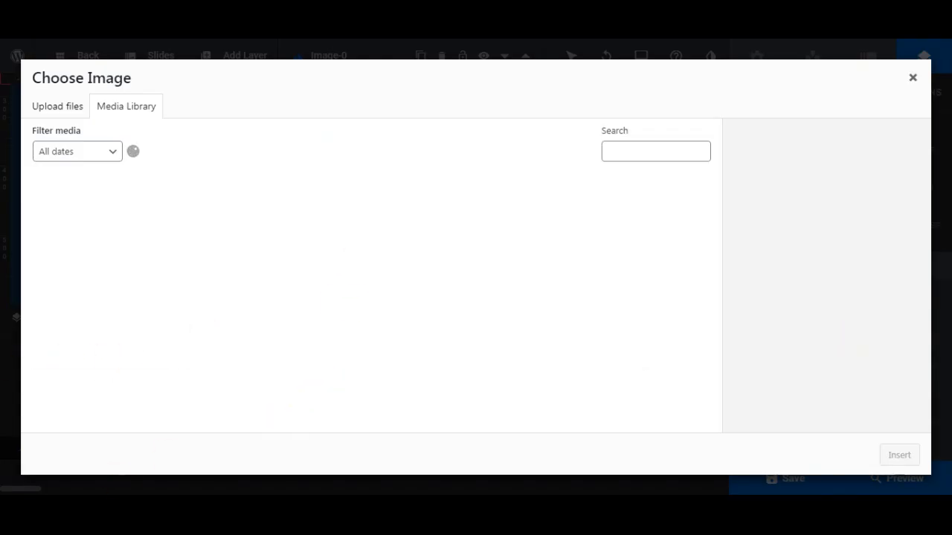
{"action": "mouse_move", "coordinate": [121, 491]}
{"action": "left_click", "coordinate": [125, 450]}
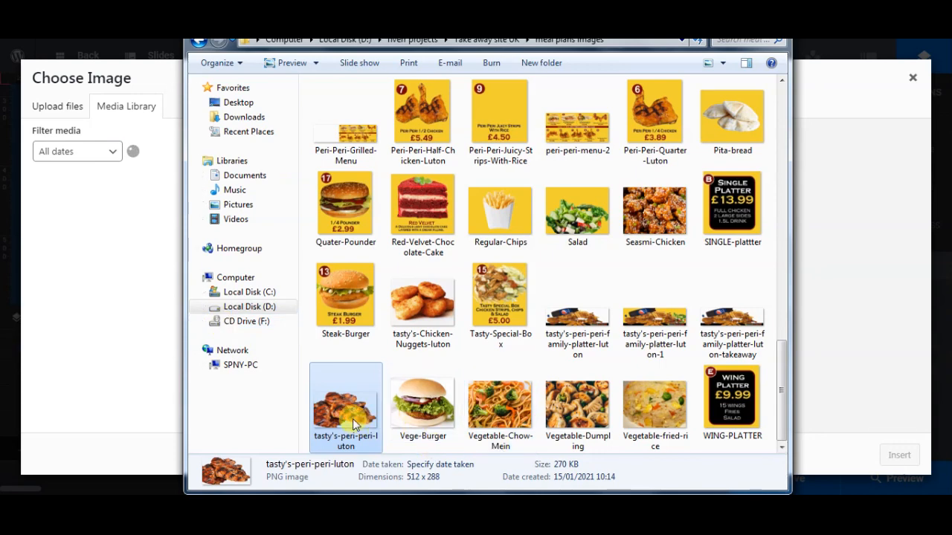
{"action": "left_click_drag", "start_coordinate": [354, 424], "coordinate": [122, 313]}
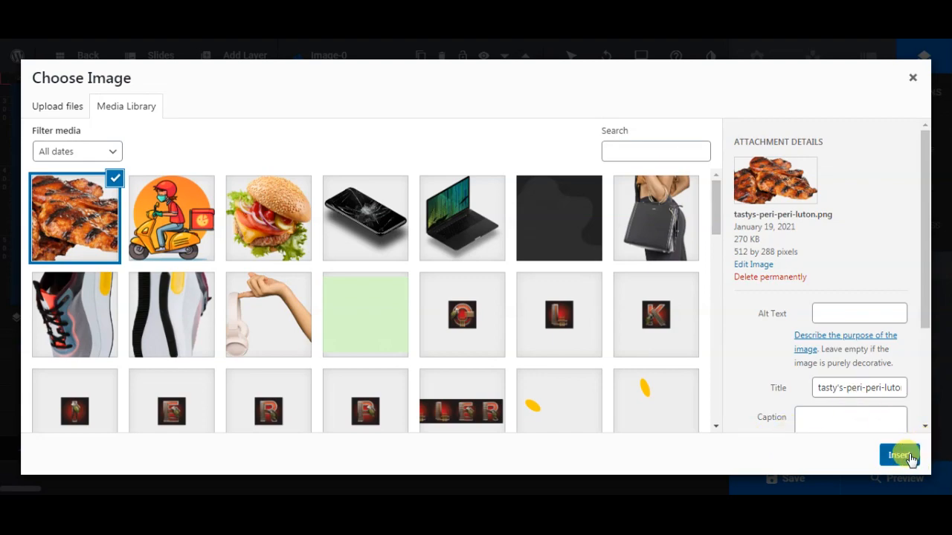
{"action": "left_click", "coordinate": [899, 455]}
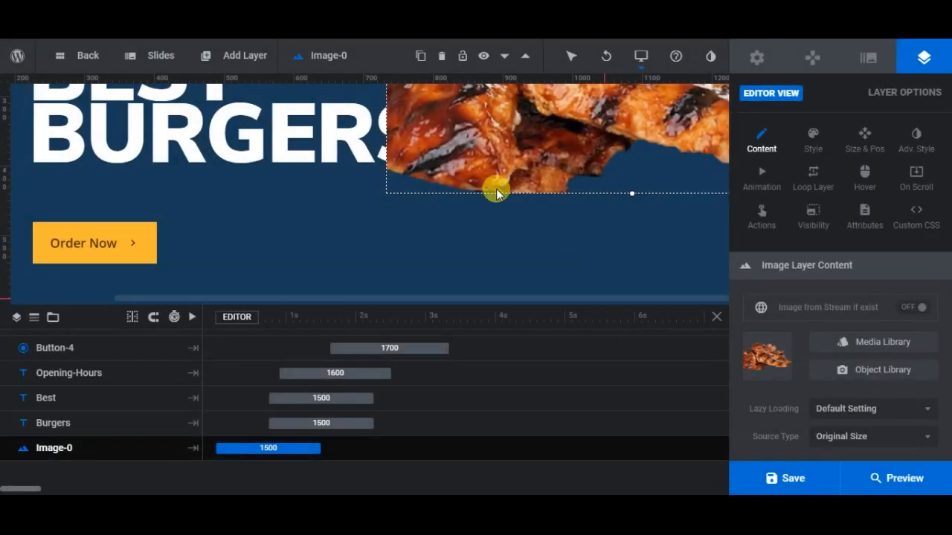
Nudge the chicken image right by about 70 px so it clears the end of the BURGERS heading.
{"action": "scroll", "coordinate": [593, 221], "scroll_direction": "up", "scroll_amount": 2}
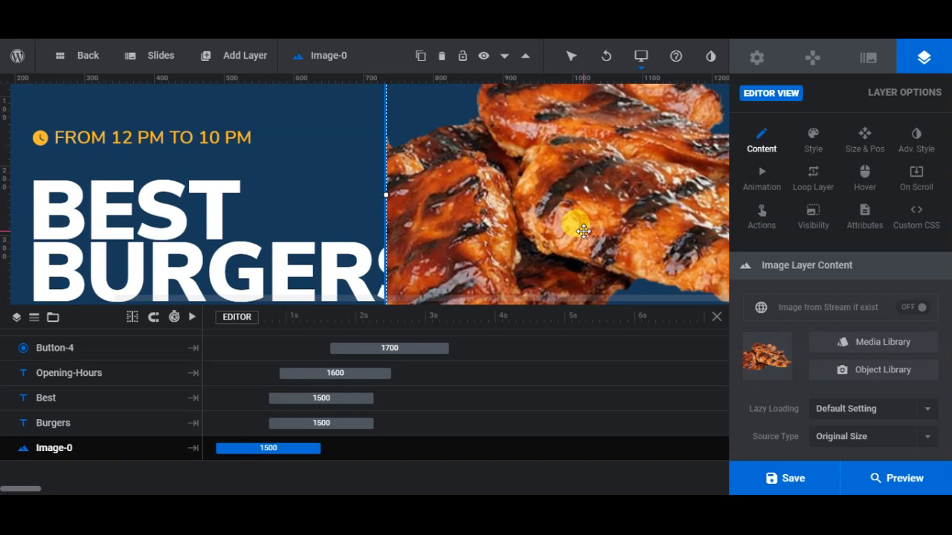
{"action": "key", "text": "Right"}
{"action": "key", "text": "Right"}
{"action": "key", "text": "Right"}
{"action": "key", "text": "Right"}
{"action": "key", "text": "Right"}
{"action": "key", "text": "Right"}
{"action": "key", "text": "Right"}
{"action": "key", "text": "Right"}
{"action": "key", "text": "Right"}
{"action": "key", "text": "Right"}
{"action": "key", "text": "Right"}
{"action": "key", "text": "Right"}
{"action": "key", "text": "Right"}
{"action": "key", "text": "Right"}
{"action": "key", "text": "Right"}
{"action": "key", "text": "Right"}
{"action": "key", "text": "Right"}
{"action": "key", "text": "Right"}
{"action": "key", "text": "Right"}
{"action": "key", "text": "Right"}
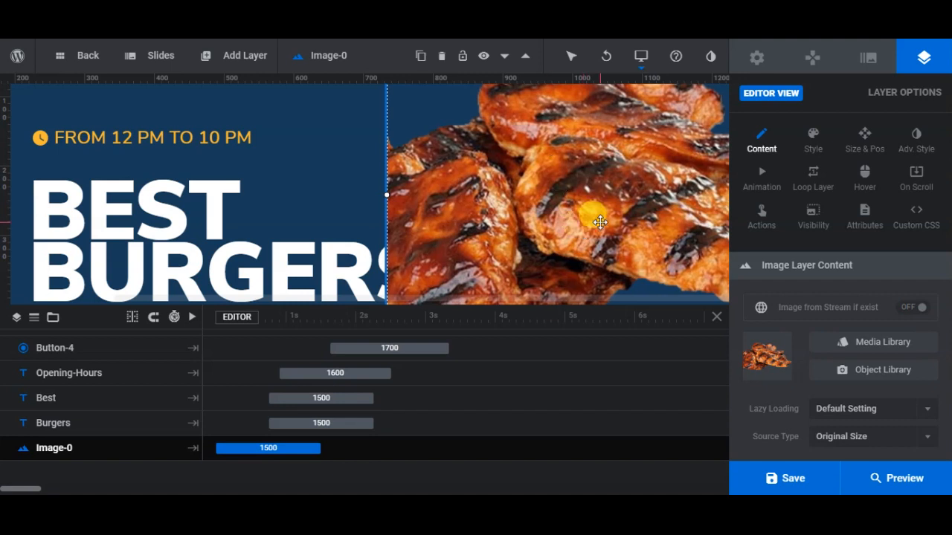
{"action": "key", "text": "Right"}
{"action": "key", "text": "Right"}
{"action": "key", "text": "Right"}
{"action": "key", "text": "Right"}
{"action": "key", "text": "Right"}
{"action": "key", "text": "Right"}
{"action": "key", "text": "Right"}
{"action": "key", "text": "Right"}
{"action": "key", "text": "Right"}
{"action": "key", "text": "Right"}
{"action": "key", "text": "Right"}
{"action": "key", "text": "Right"}
{"action": "key", "text": "Right"}
{"action": "key", "text": "Right"}
{"action": "key", "text": "Right"}
{"action": "key", "text": "Right"}
{"action": "key", "text": "Right"}
{"action": "key", "text": "Right"}
{"action": "key", "text": "Right"}
{"action": "key", "text": "Right"}
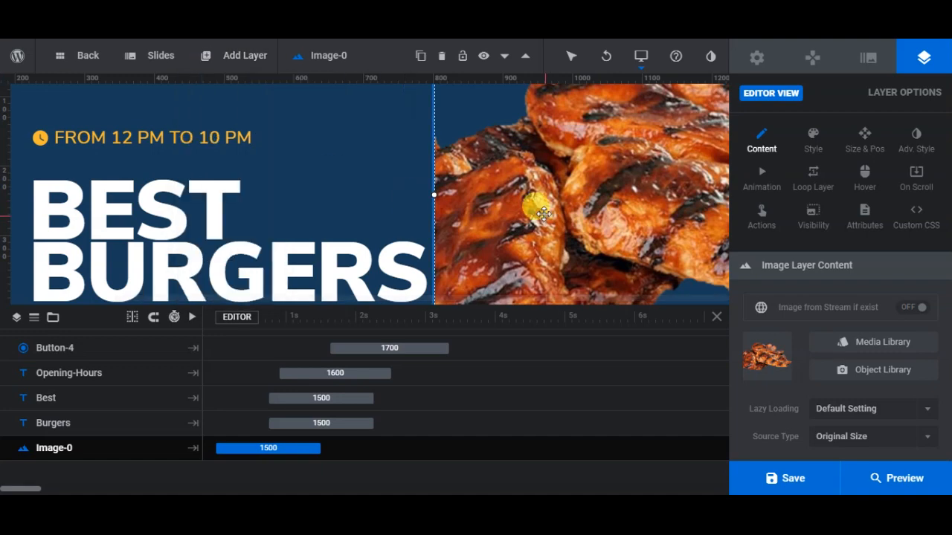
{"action": "scroll", "coordinate": [584, 182], "scroll_direction": "down", "scroll_amount": 3}
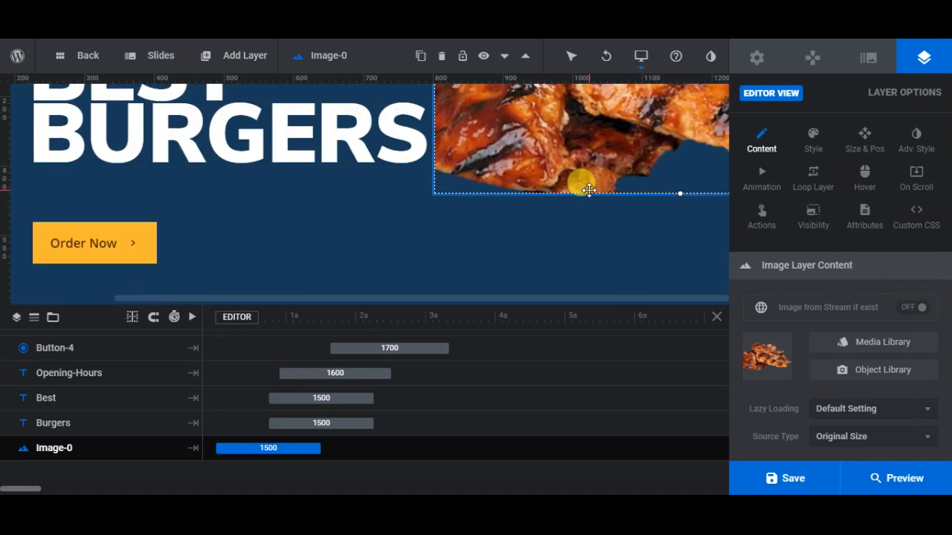
{"action": "scroll", "coordinate": [489, 229], "scroll_direction": "up", "scroll_amount": 3}
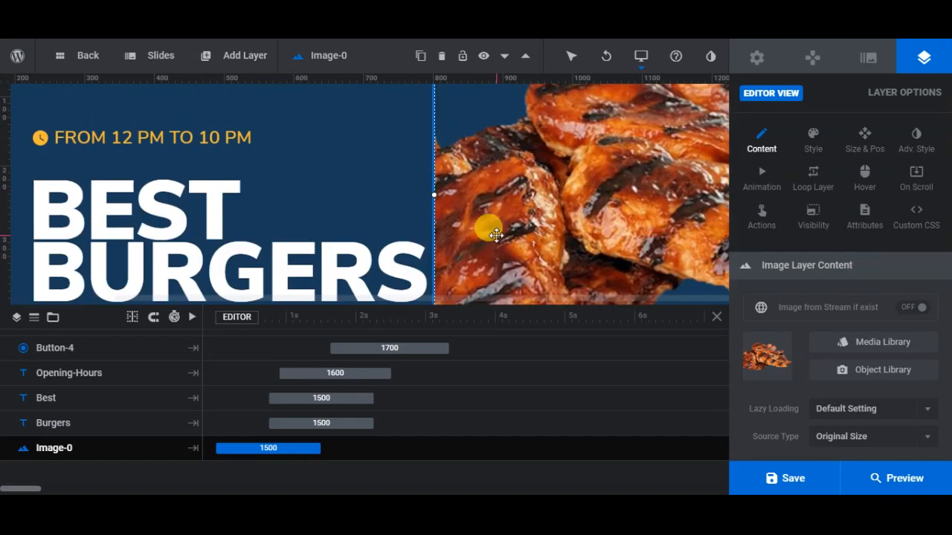
{"action": "scroll", "coordinate": [492, 237], "scroll_direction": "down", "scroll_amount": 2}
{"action": "scroll", "coordinate": [493, 238], "scroll_direction": "up", "scroll_amount": 3}
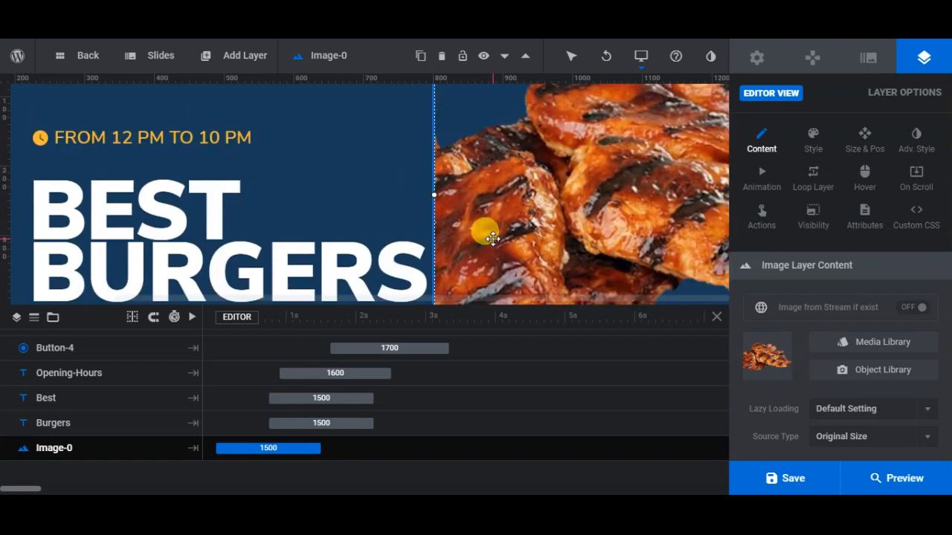
Replace the BURGERS heading text on the chicken slide with "PERI PERI".
{"action": "scroll", "coordinate": [497, 238], "scroll_direction": "down", "scroll_amount": 4}
{"action": "scroll", "coordinate": [491, 238], "scroll_direction": "down", "scroll_amount": 3}
{"action": "scroll", "coordinate": [483, 236], "scroll_direction": "up", "scroll_amount": 3}
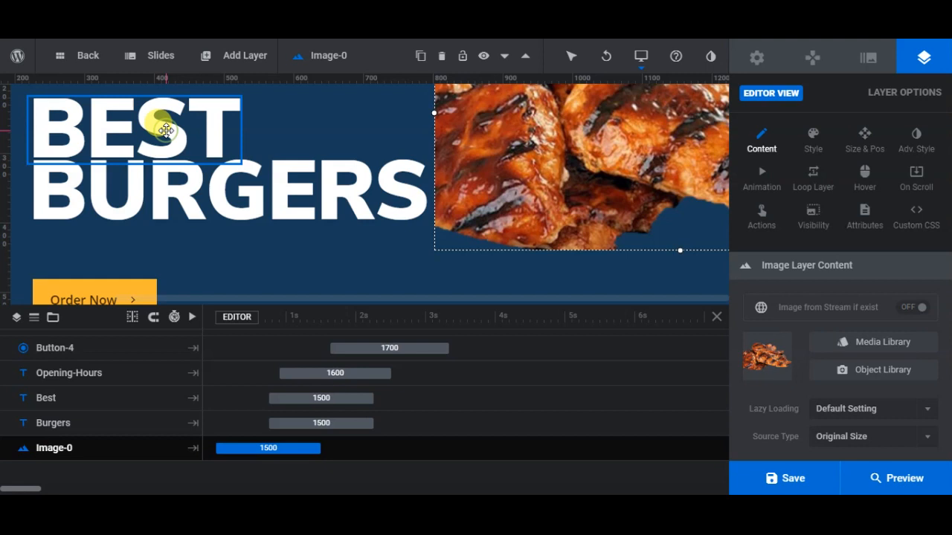
{"action": "left_click", "coordinate": [165, 130]}
{"action": "left_click", "coordinate": [250, 193]}
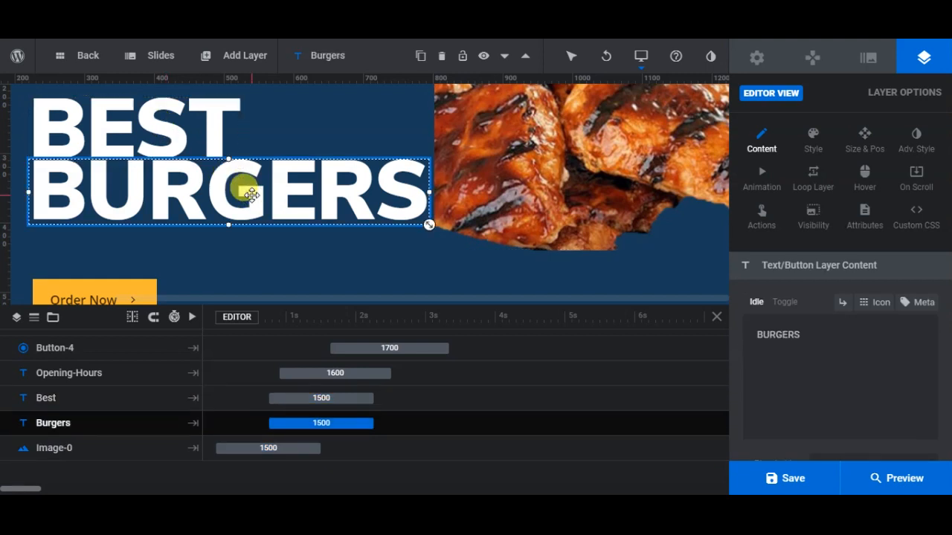
{"action": "double_click", "coordinate": [805, 335]}
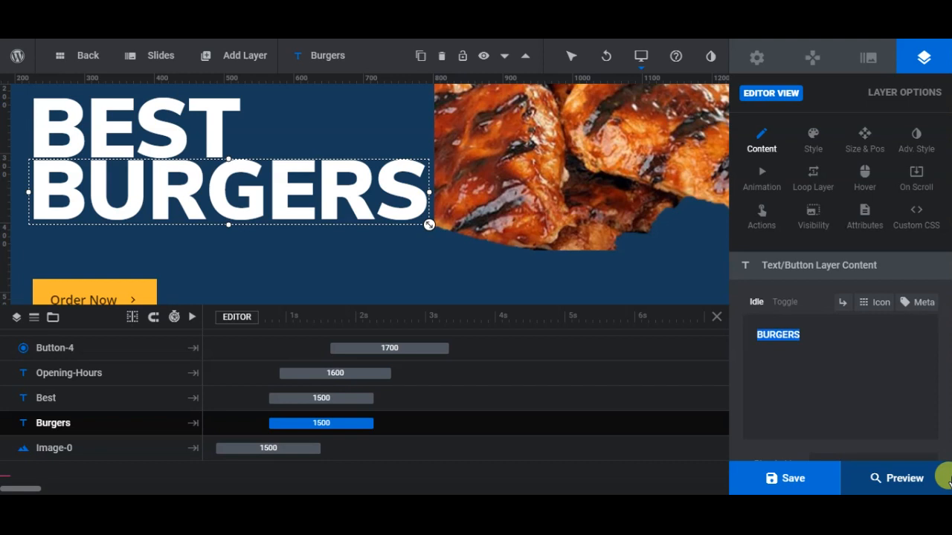
{"action": "type", "text": "PERI"}
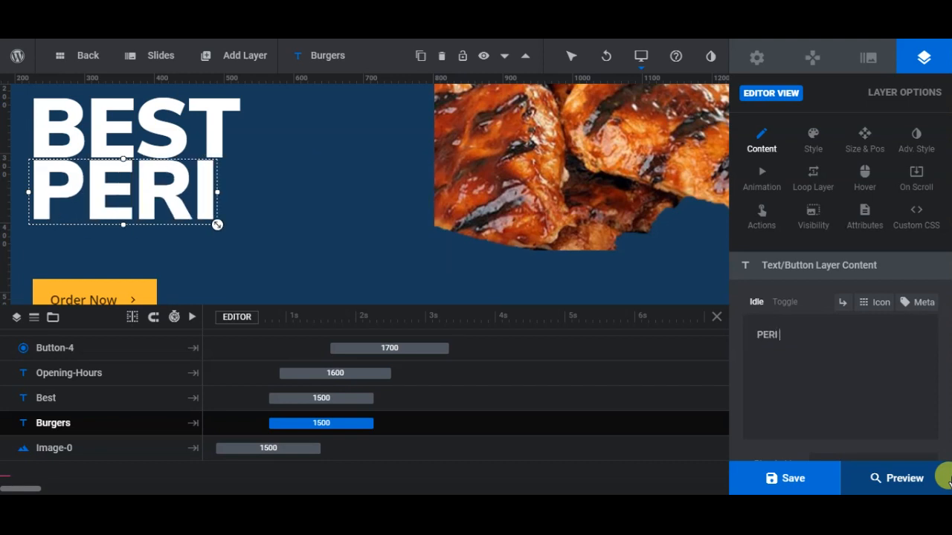
{"action": "type", "text": " PERI"}
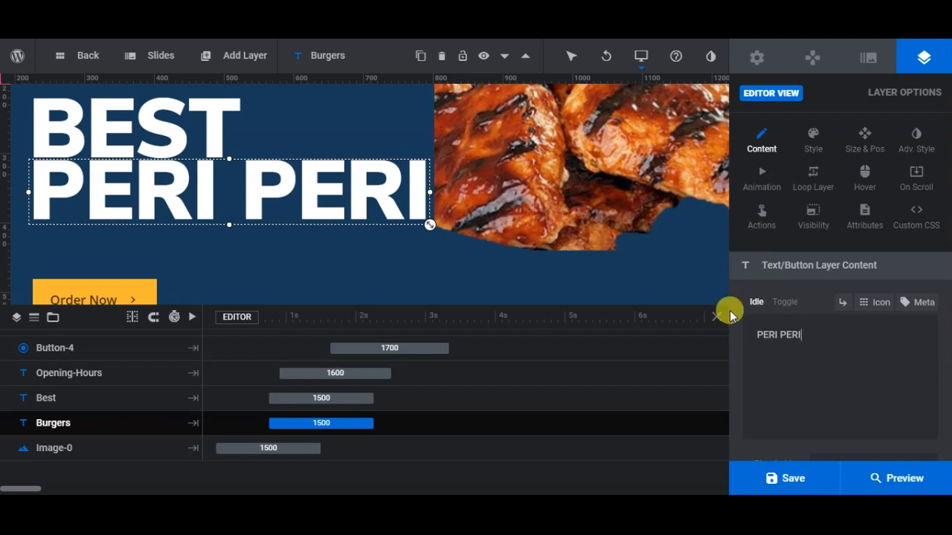
Set the font size of the PERI PERI heading to 90px.
{"action": "left_click", "coordinate": [810, 141]}
{"action": "left_click", "coordinate": [823, 303]}
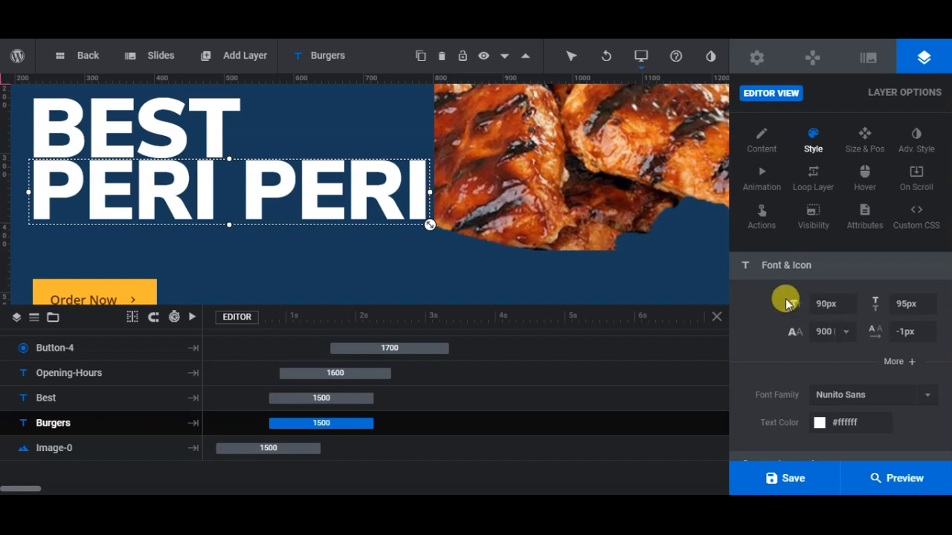
{"action": "left_click", "coordinate": [768, 318]}
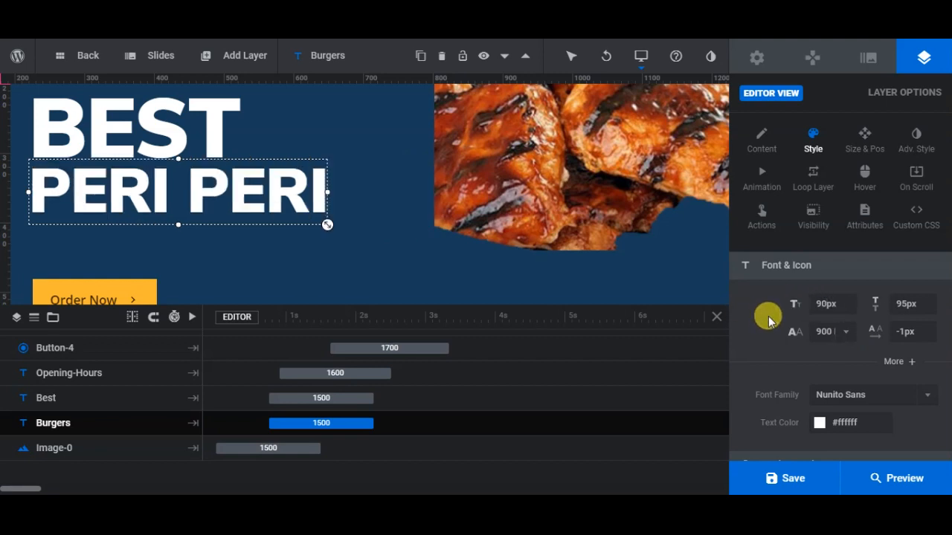
Extend the PERI PERI heading to "PERI PERI IN <BR>LUTON", with the HTML line break placed before LUTON.
{"action": "left_click", "coordinate": [762, 141]}
{"action": "left_click", "coordinate": [824, 338]}
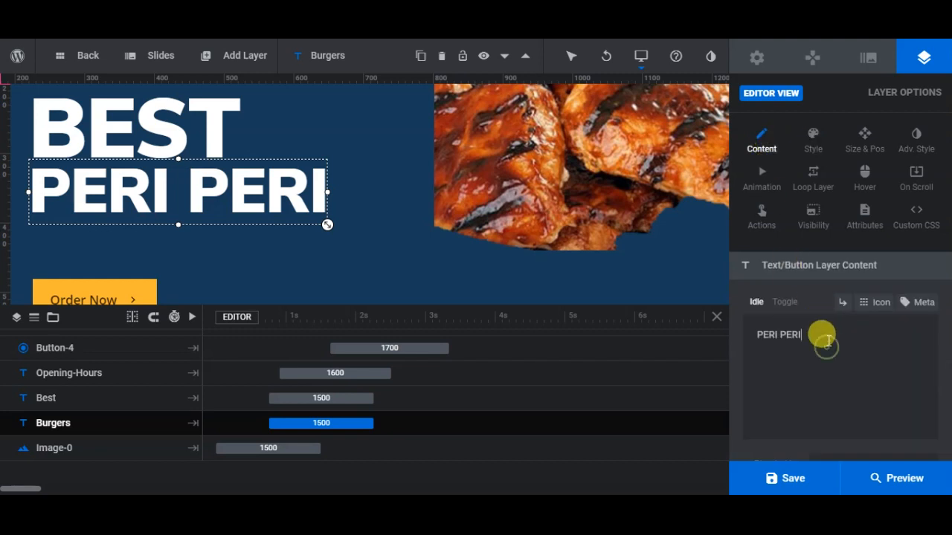
{"action": "type", "text": "IN"}
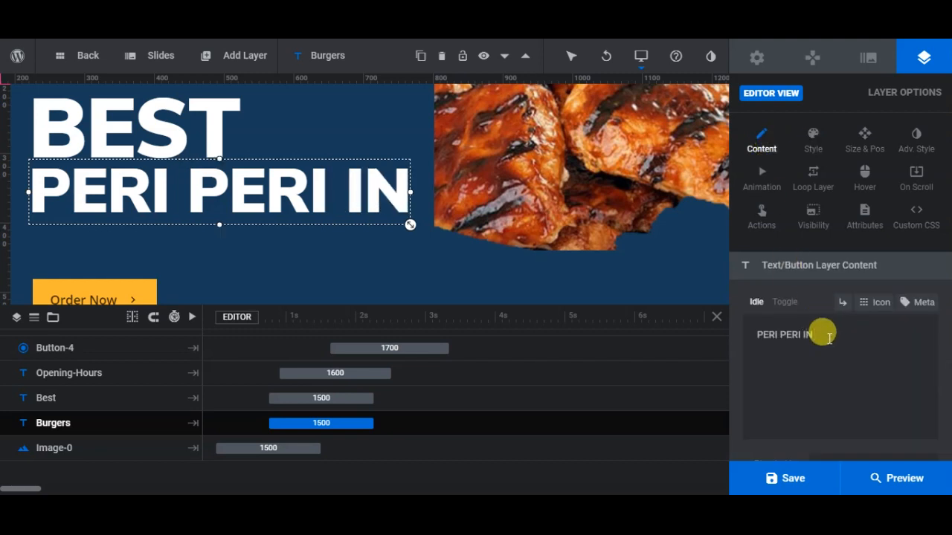
{"action": "type", "text": " LUTON"}
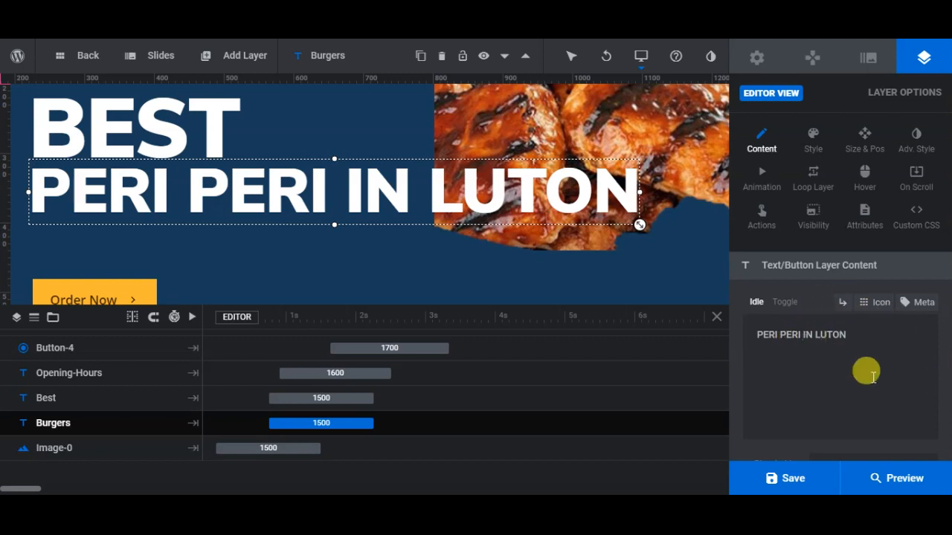
{"action": "type", "text": "<>"}
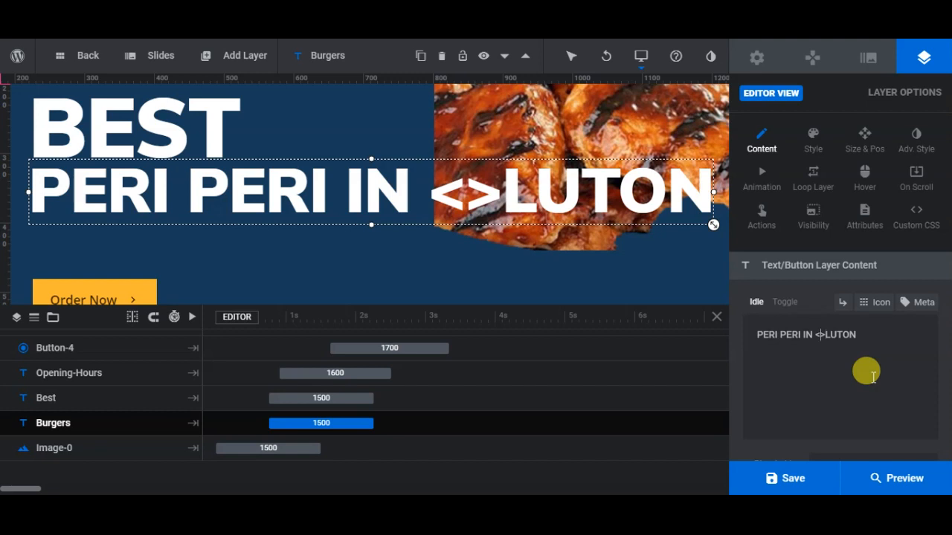
{"action": "type", "text": "BR"}
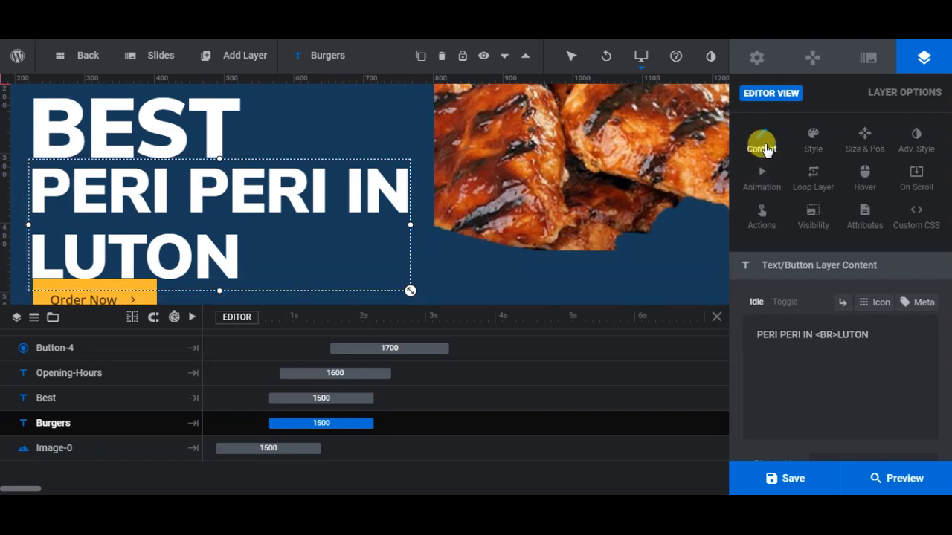
Reduce the font size of the PERI PERI IN LUTON heading to 80px.
{"action": "left_click", "coordinate": [810, 145]}
{"action": "double_click", "coordinate": [825, 301]}
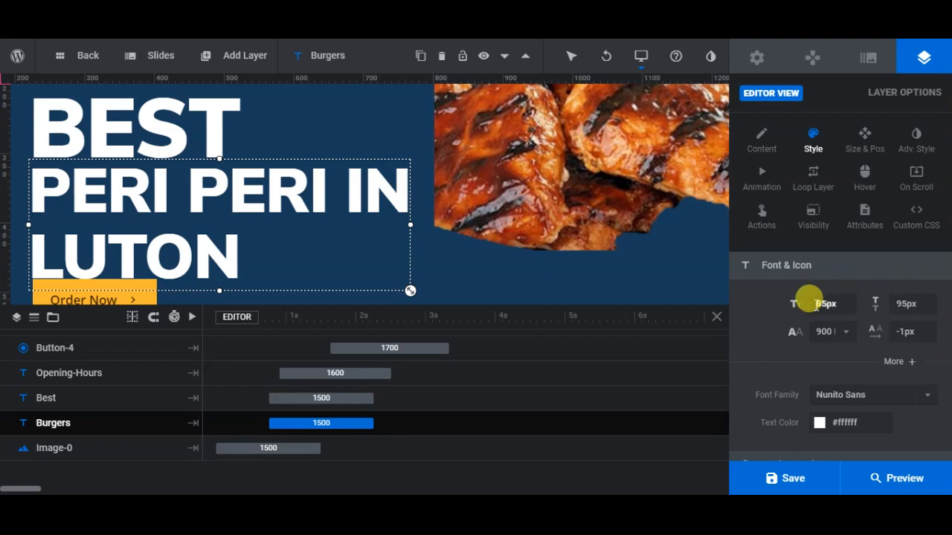
{"action": "left_click", "coordinate": [787, 314]}
{"action": "double_click", "coordinate": [823, 304]}
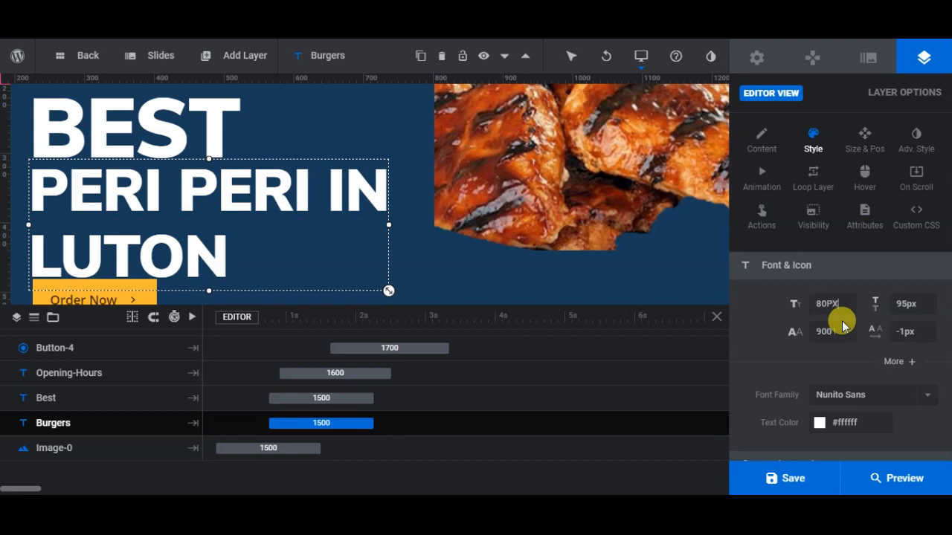
{"action": "left_click", "coordinate": [769, 315]}
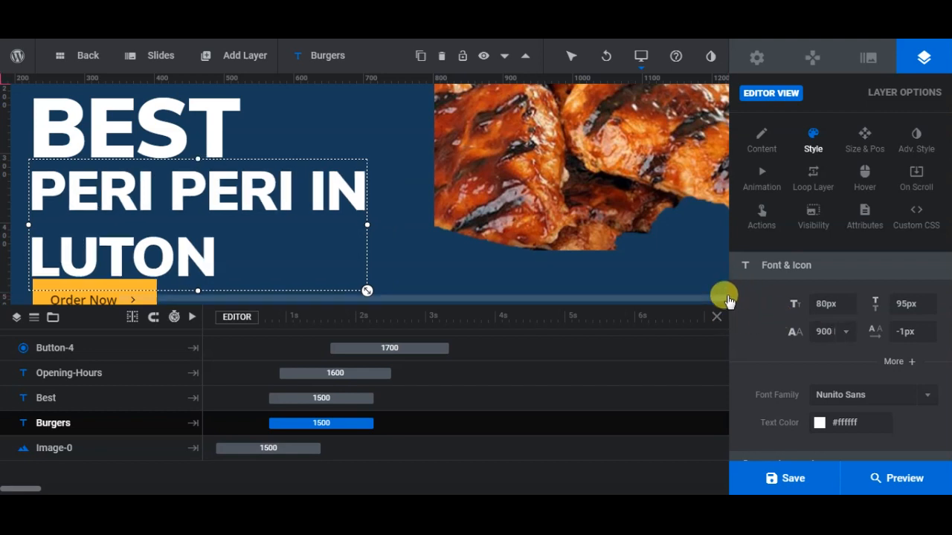
Set the font size of the BEST heading to 100px.
{"action": "left_click", "coordinate": [188, 134]}
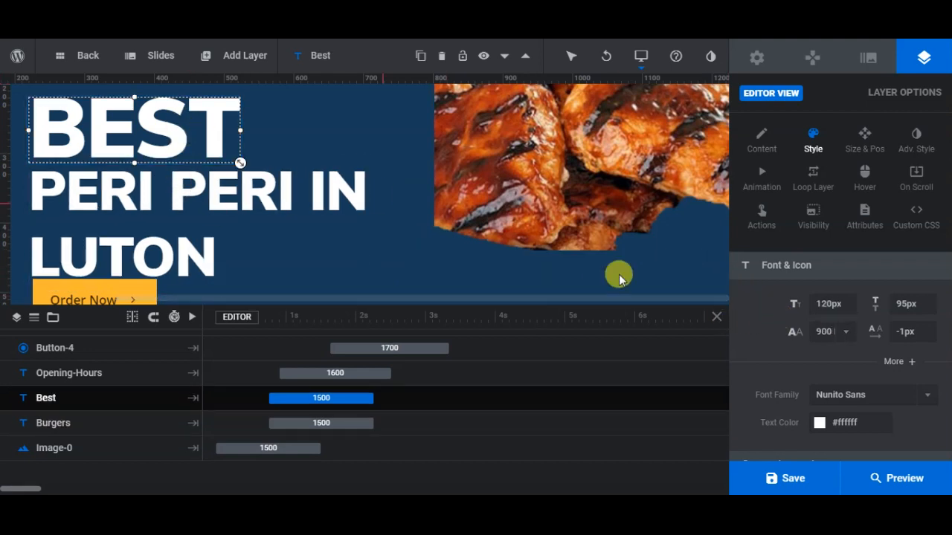
{"action": "left_click", "coordinate": [827, 304]}
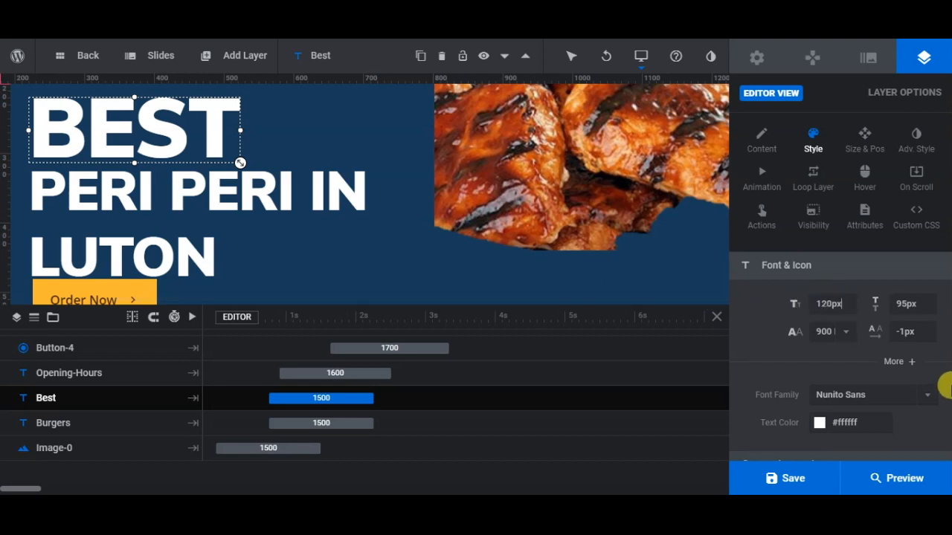
{"action": "type", "text": "100"}
{"action": "left_click", "coordinate": [767, 322]}
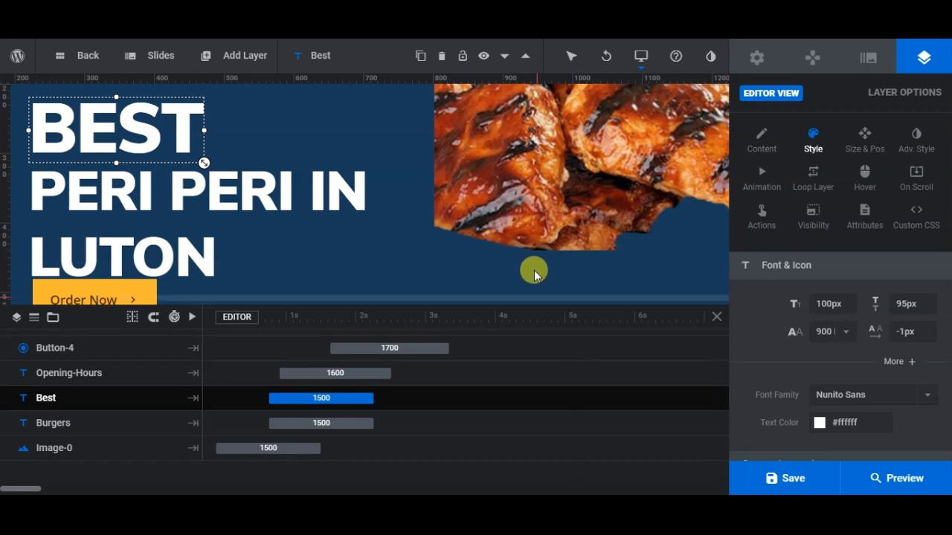
Enlarge the chicken image to about 749 × 421 px and move it closer to the headings, at about X 724, Y 62.
{"action": "left_click", "coordinate": [548, 144]}
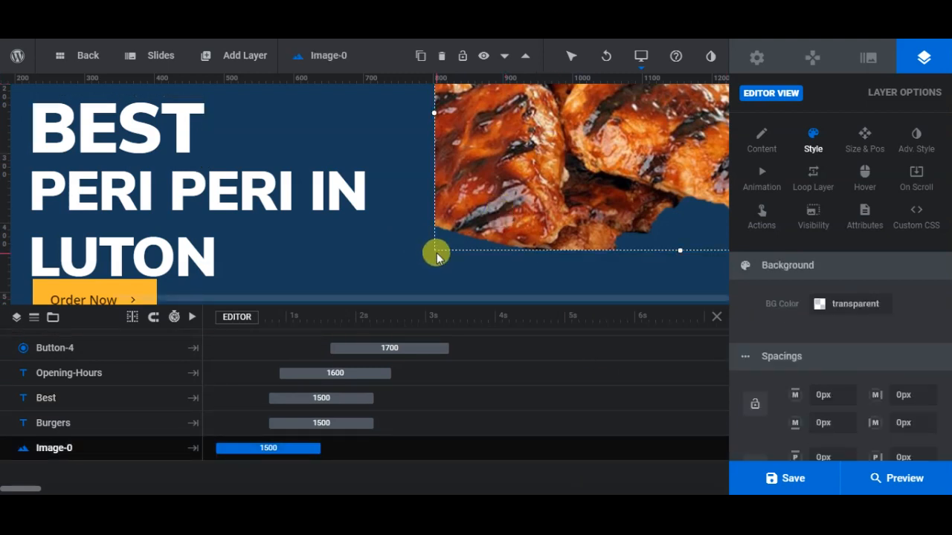
{"action": "left_click_drag", "start_coordinate": [428, 116], "coordinate": [401, 114]}
{"action": "left_click_drag", "start_coordinate": [599, 152], "coordinate": [551, 158]}
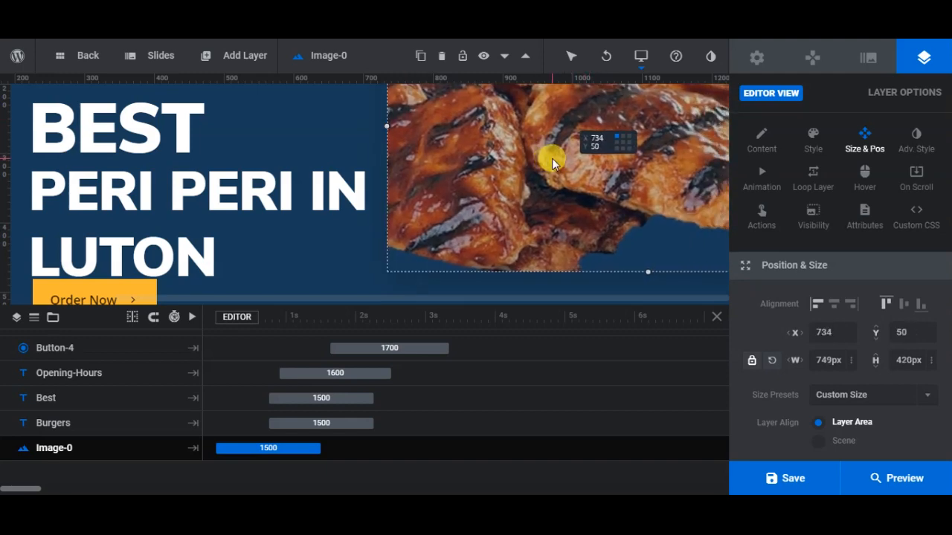
{"action": "scroll", "coordinate": [598, 204], "scroll_direction": "up", "scroll_amount": 3}
{"action": "scroll", "coordinate": [599, 202], "scroll_direction": "down", "scroll_amount": 3}
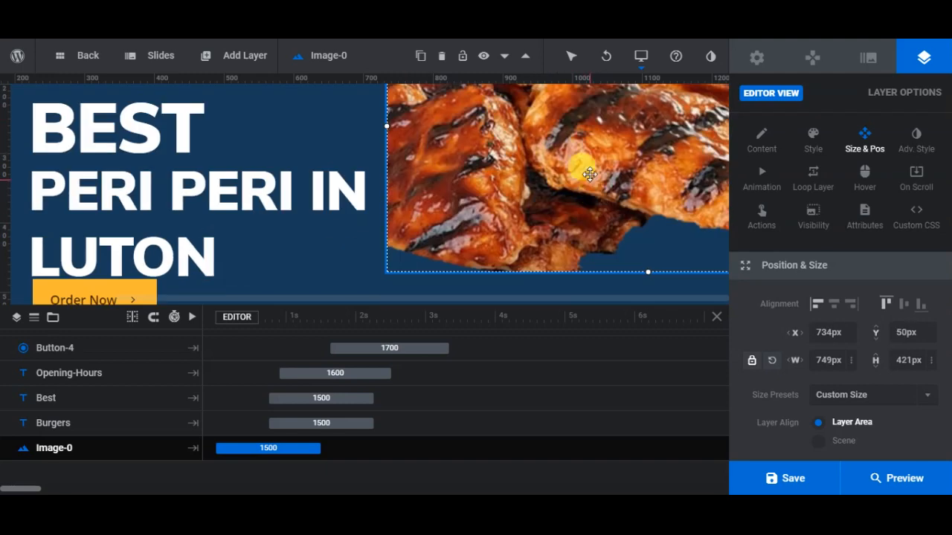
{"action": "left_click_drag", "start_coordinate": [588, 170], "coordinate": [583, 183]}
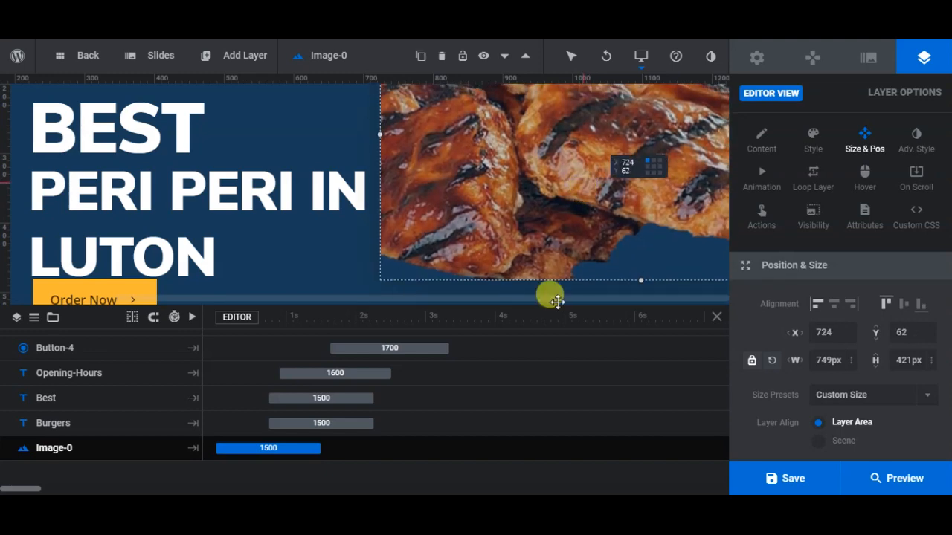
Check the lower part of the chicken slide, then save the slider and preview it.
{"action": "scroll", "coordinate": [331, 206], "scroll_direction": "down", "scroll_amount": 3}
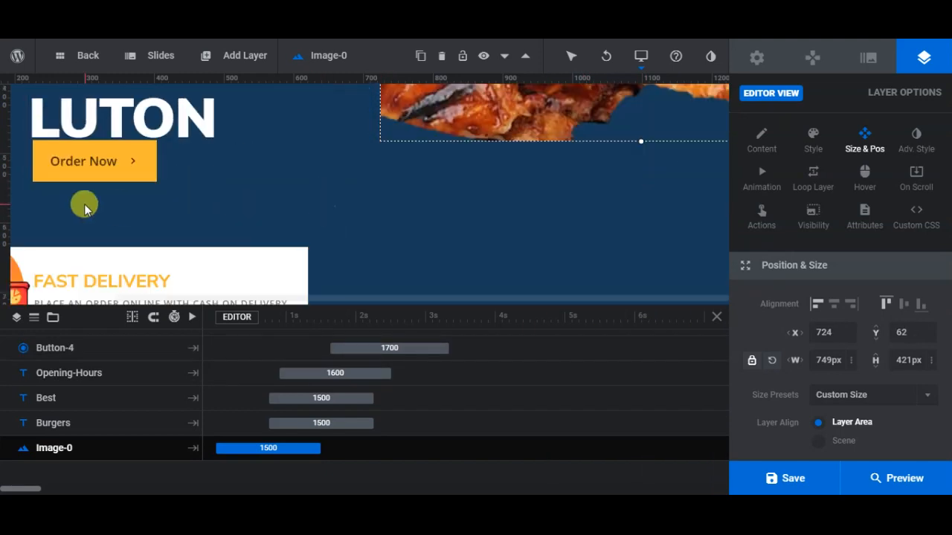
{"action": "scroll", "coordinate": [237, 200], "scroll_direction": "down", "scroll_amount": 2}
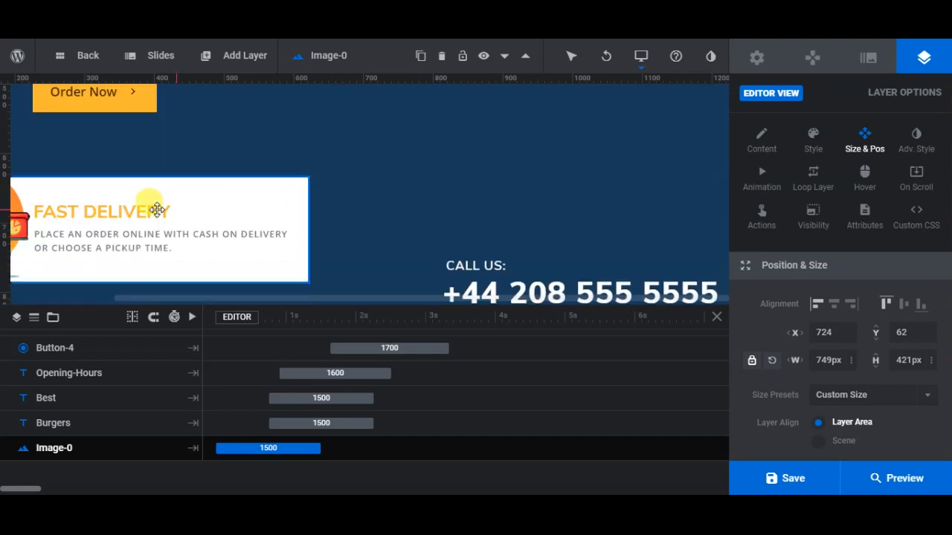
{"action": "scroll", "coordinate": [386, 208], "scroll_direction": "down", "scroll_amount": 1}
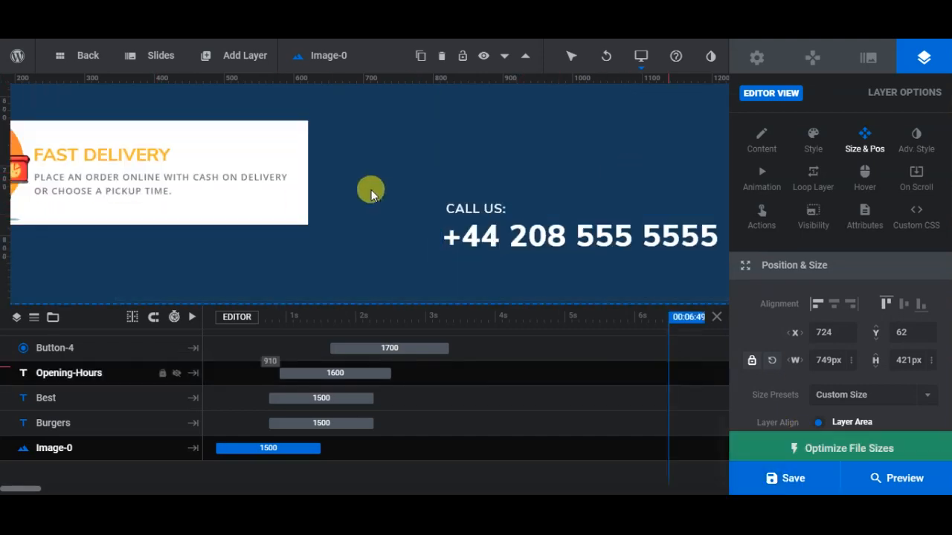
{"action": "scroll", "coordinate": [369, 180], "scroll_direction": "up", "scroll_amount": 7}
{"action": "scroll", "coordinate": [446, 177], "scroll_direction": "down", "scroll_amount": 6}
{"action": "scroll", "coordinate": [447, 177], "scroll_direction": "down", "scroll_amount": 1}
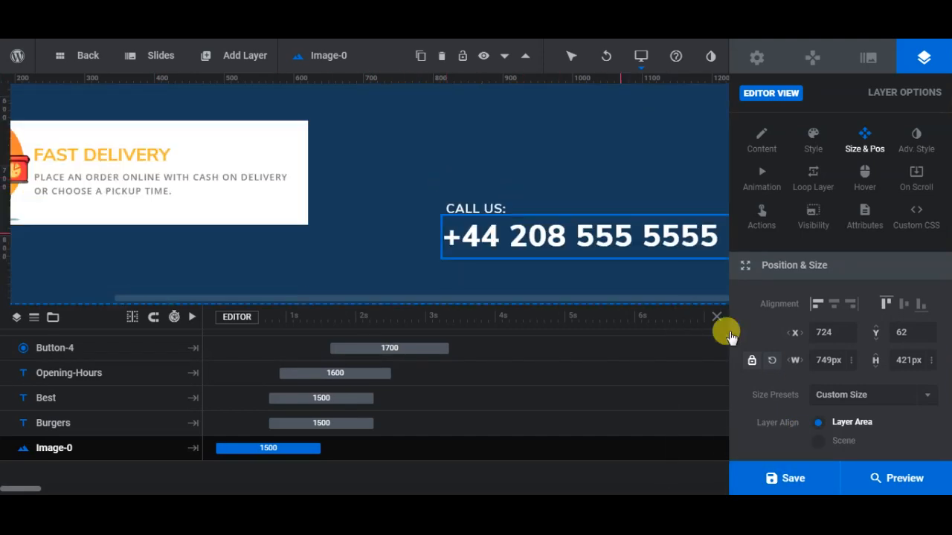
{"action": "left_click", "coordinate": [801, 480]}
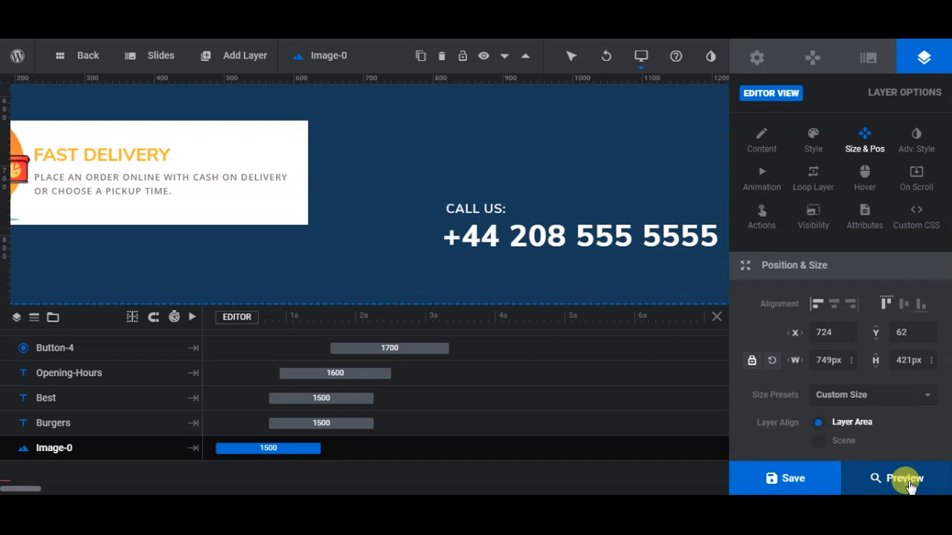
{"action": "left_click", "coordinate": [908, 480]}
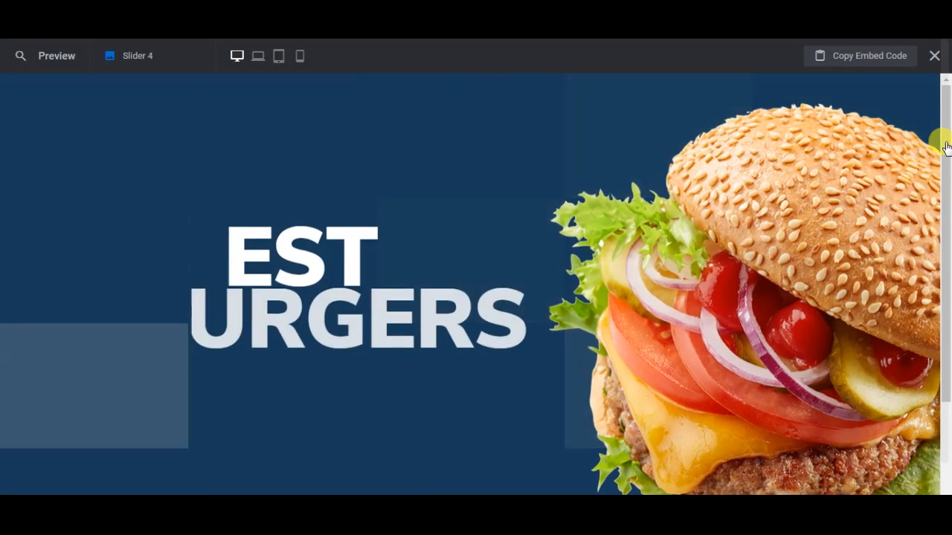
{"action": "left_click_drag", "start_coordinate": [945, 143], "coordinate": [948, 248]}
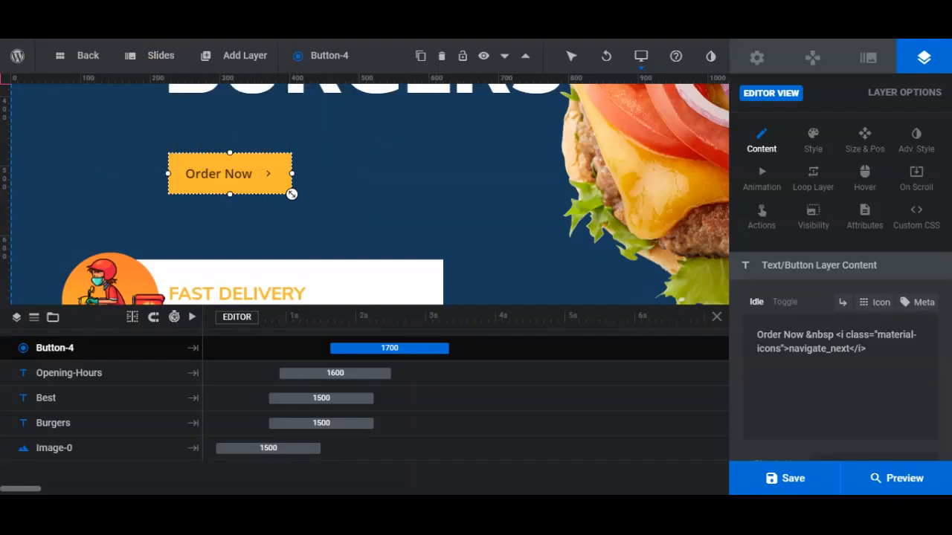
On #2 New Slide, nudge the Order Now button down by about 25 px to leave a gap below LUTON.
{"action": "mouse_move", "coordinate": [159, 53]}
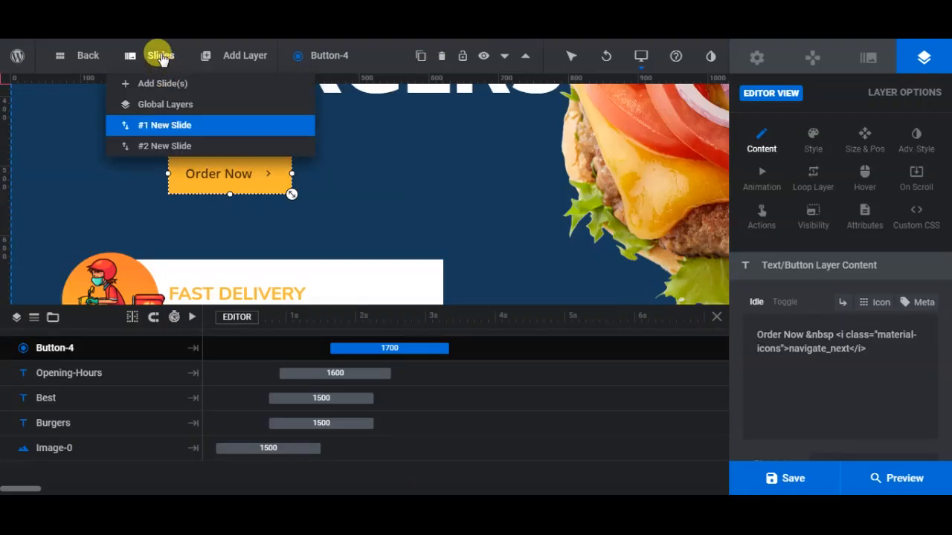
{"action": "left_click", "coordinate": [160, 138]}
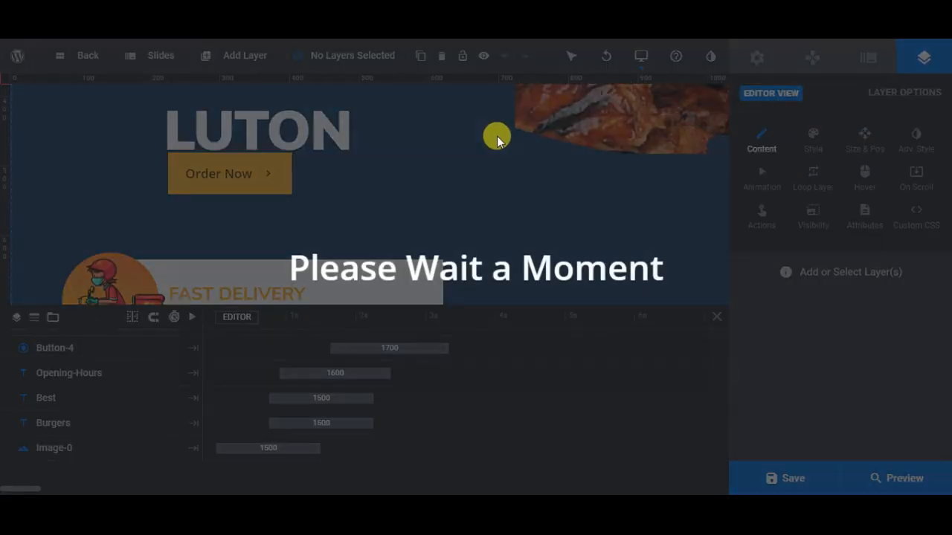
{"action": "scroll", "coordinate": [419, 209], "scroll_direction": "down", "scroll_amount": 2}
{"action": "scroll", "coordinate": [419, 209], "scroll_direction": "up", "scroll_amount": 2}
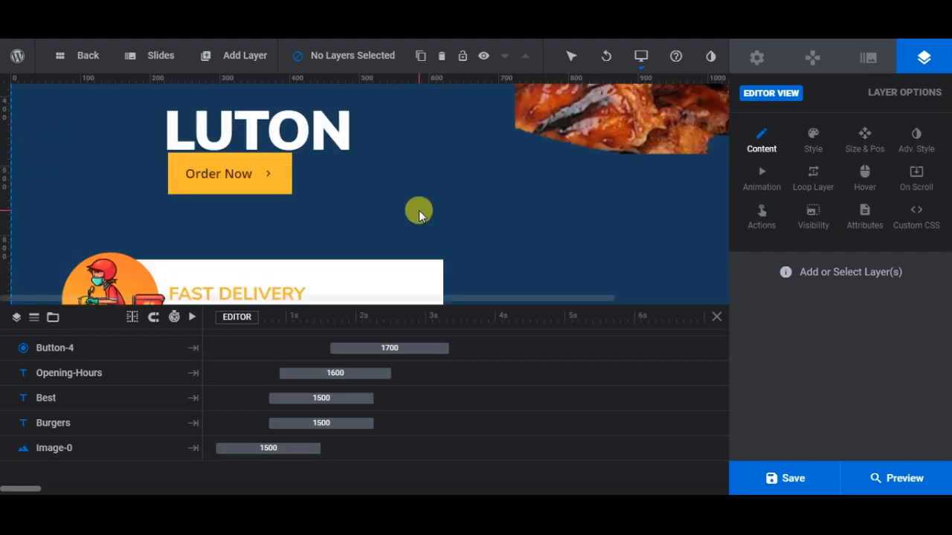
{"action": "left_click", "coordinate": [250, 177]}
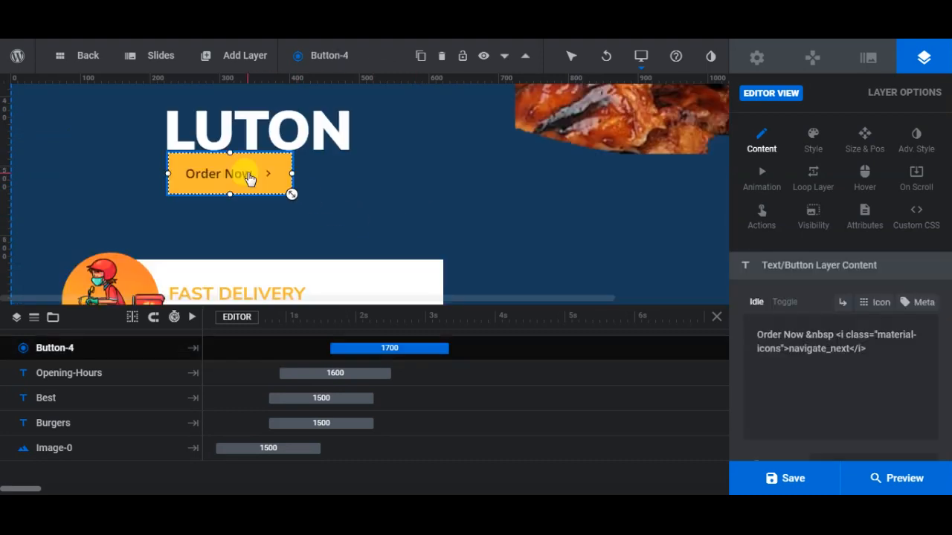
{"action": "key", "text": "Down"}
{"action": "key", "text": "Down"}
{"action": "key", "text": "Down"}
{"action": "key", "text": "Down"}
{"action": "key", "text": "Down"}
{"action": "key", "text": "Down"}
{"action": "key", "text": "Down"}
{"action": "key", "text": "Down"}
{"action": "key", "text": "Down"}
{"action": "key", "text": "Down"}
{"action": "key", "text": "Down"}
{"action": "key", "text": "Down"}
{"action": "key", "text": "Down"}
{"action": "key", "text": "Down"}
{"action": "key", "text": "Down"}
{"action": "key", "text": "Down"}
{"action": "key", "text": "Down"}
{"action": "key", "text": "Down"}
{"action": "key", "text": "Down"}
{"action": "key", "text": "Down"}
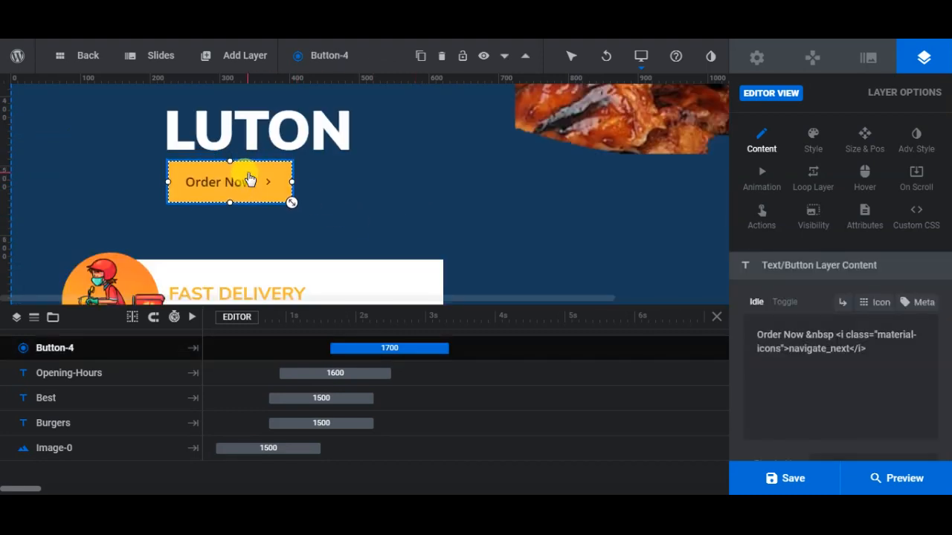
{"action": "key", "text": "Down"}
{"action": "key", "text": "Down"}
{"action": "key", "text": "Down"}
{"action": "key", "text": "Down"}
{"action": "key", "text": "Down"}
{"action": "key", "text": "Down"}
{"action": "key", "text": "Down"}
{"action": "key", "text": "Down"}
{"action": "key", "text": "Down"}
{"action": "key", "text": "Down"}
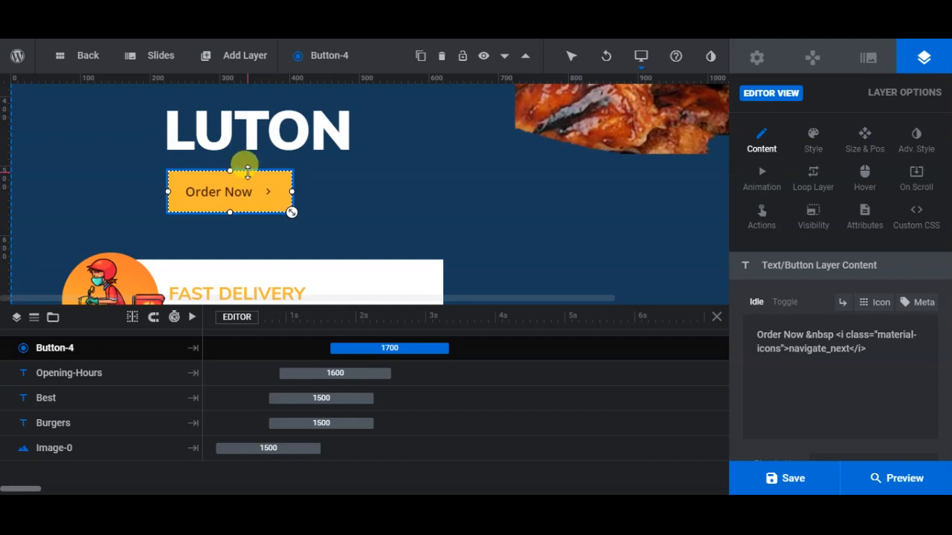
Nudge the Order Now button down by about another 10 px below LUTON and save the slider.
{"action": "key", "text": "Down"}
{"action": "key", "text": "Down"}
{"action": "key", "text": "Down"}
{"action": "key", "text": "Down"}
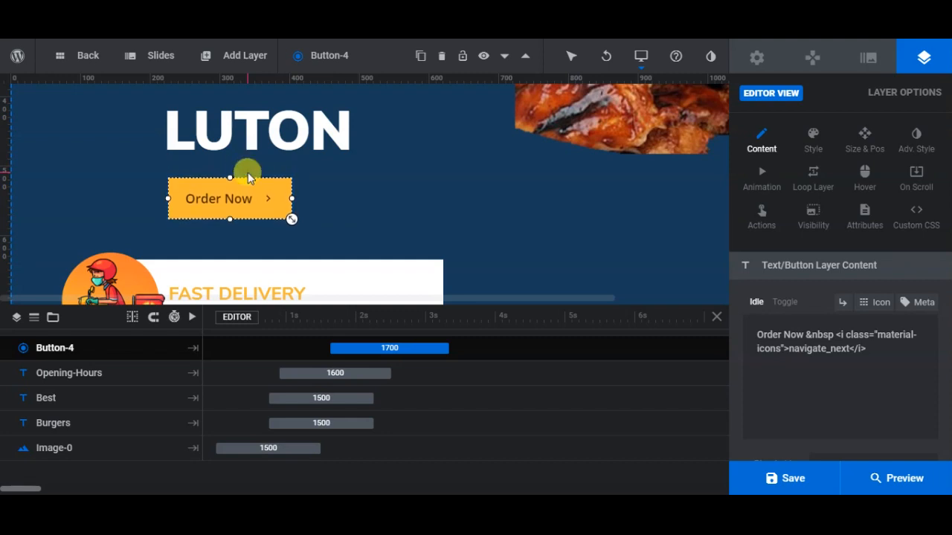
{"action": "left_click", "coordinate": [759, 472]}
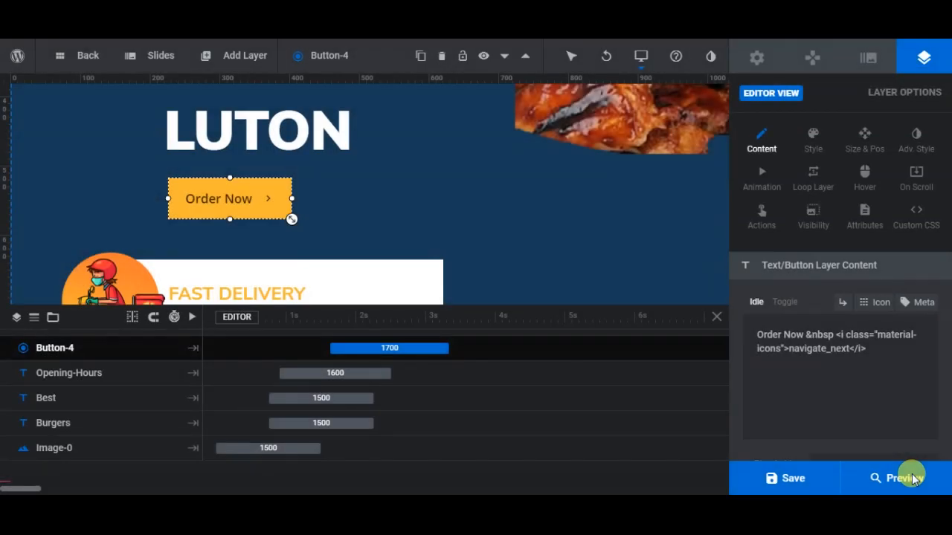
Preview the saved slider starting from the burger slide, then close the preview.
{"action": "left_click", "coordinate": [912, 478]}
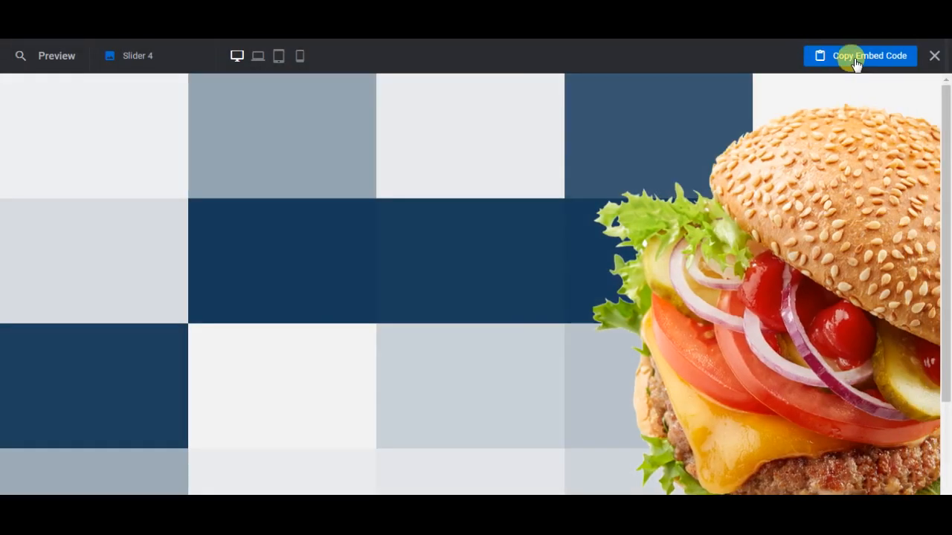
{"action": "left_click", "coordinate": [852, 57]}
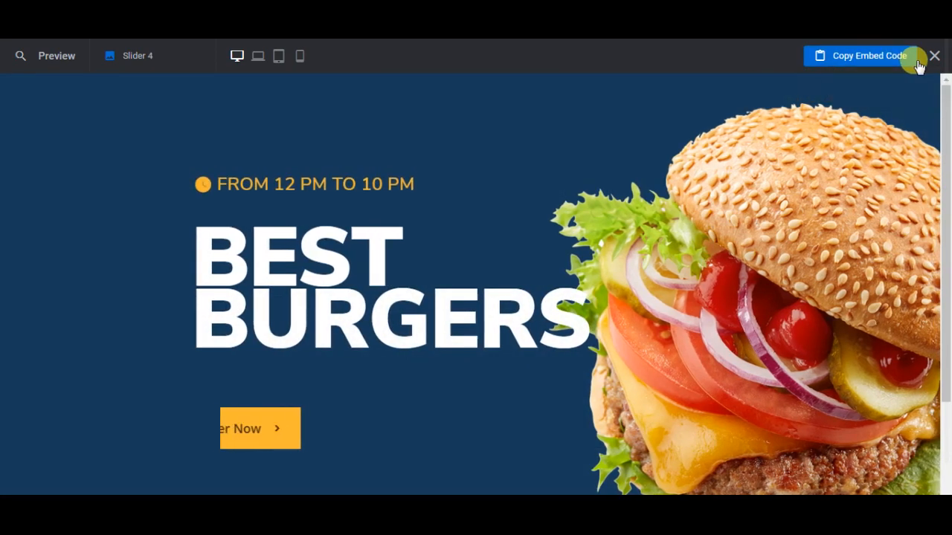
{"action": "left_click", "coordinate": [934, 58]}
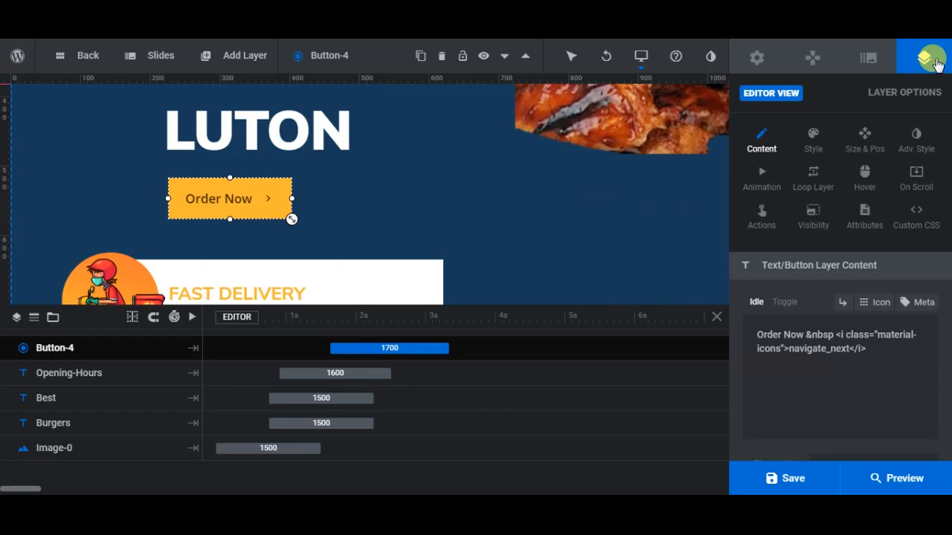
Return to the module overview and copy the modal embed shortcode of Slider 4.
{"action": "left_click", "coordinate": [83, 56]}
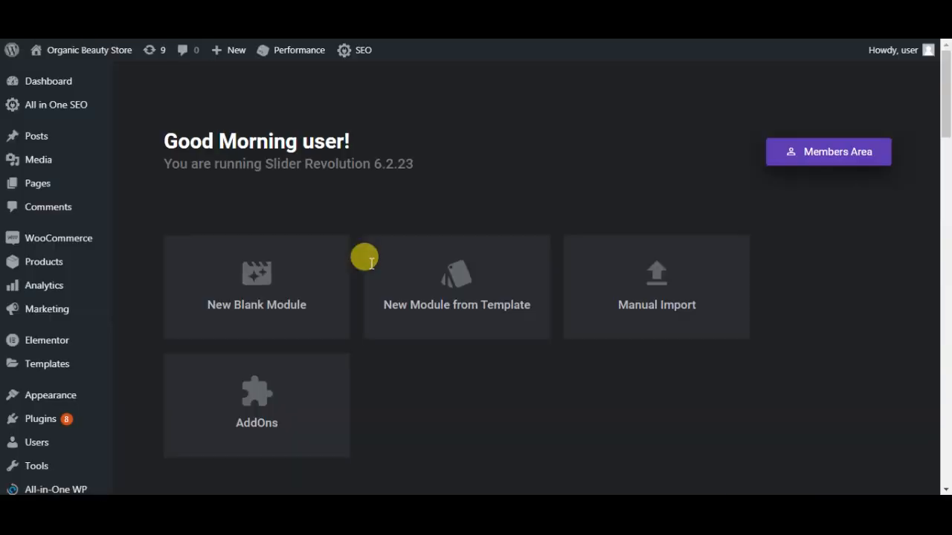
{"action": "scroll", "coordinate": [495, 365], "scroll_direction": "down", "scroll_amount": 4}
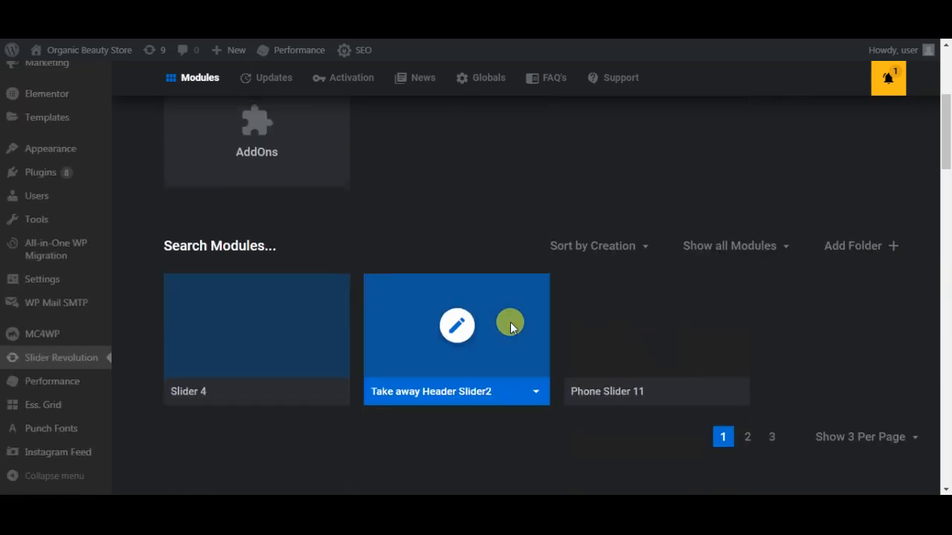
{"action": "mouse_move", "coordinate": [245, 365]}
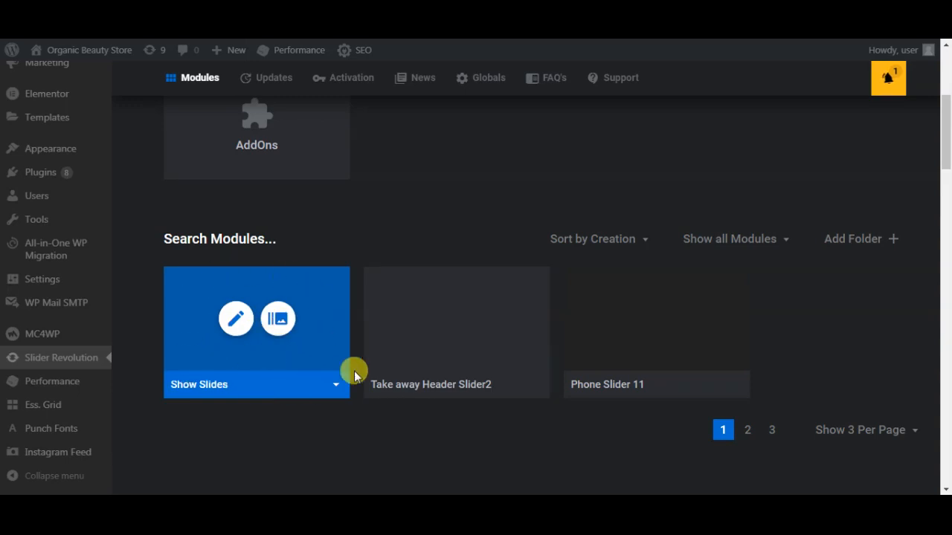
{"action": "left_click", "coordinate": [335, 385]}
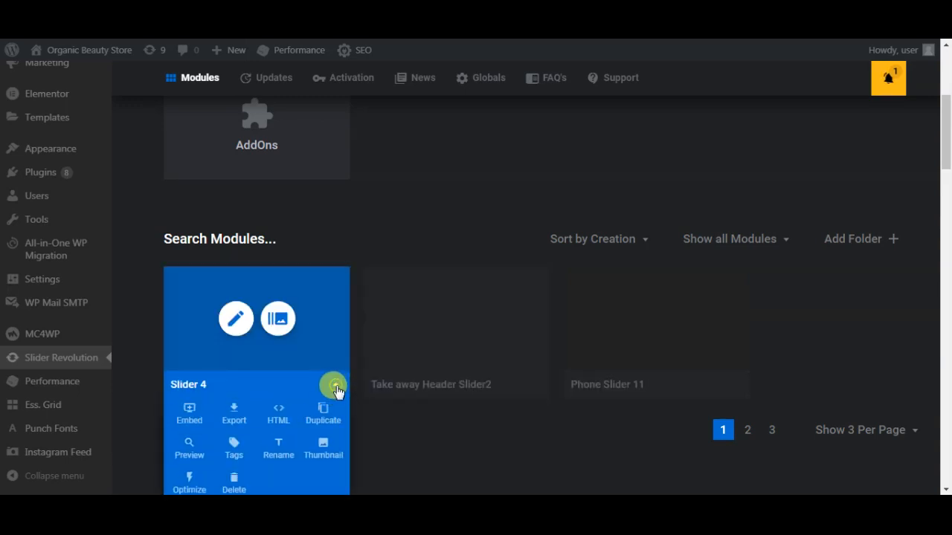
{"action": "left_click", "coordinate": [191, 414]}
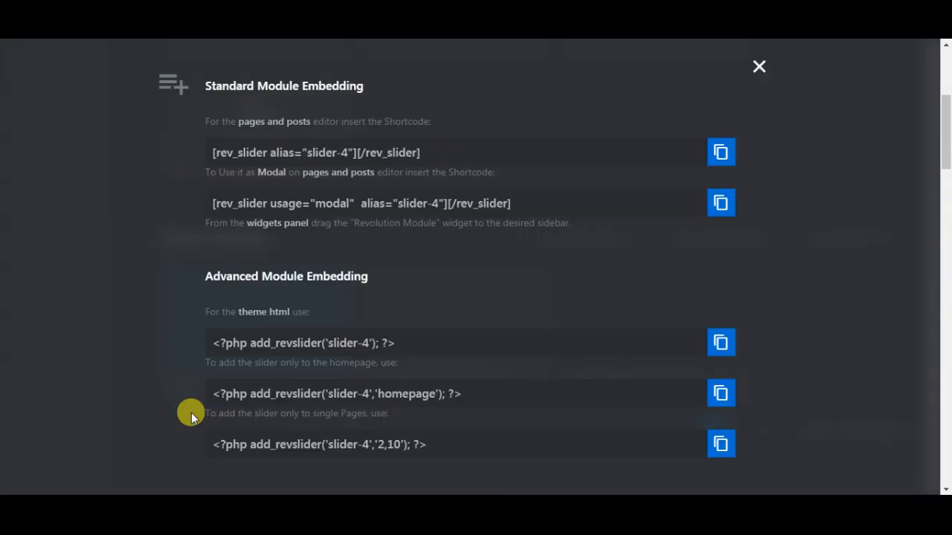
{"action": "left_click", "coordinate": [719, 205]}
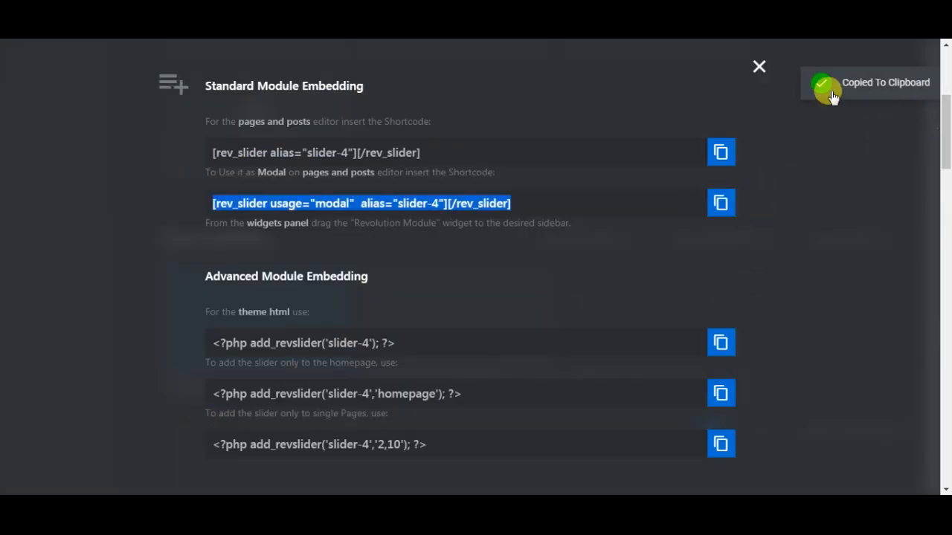
{"action": "left_click", "coordinate": [758, 65]}
Open Slider 4 for editing and set the burger slide's admin thumbnail to the delivery scooter image 123.png.
{"action": "mouse_move", "coordinate": [332, 296]}
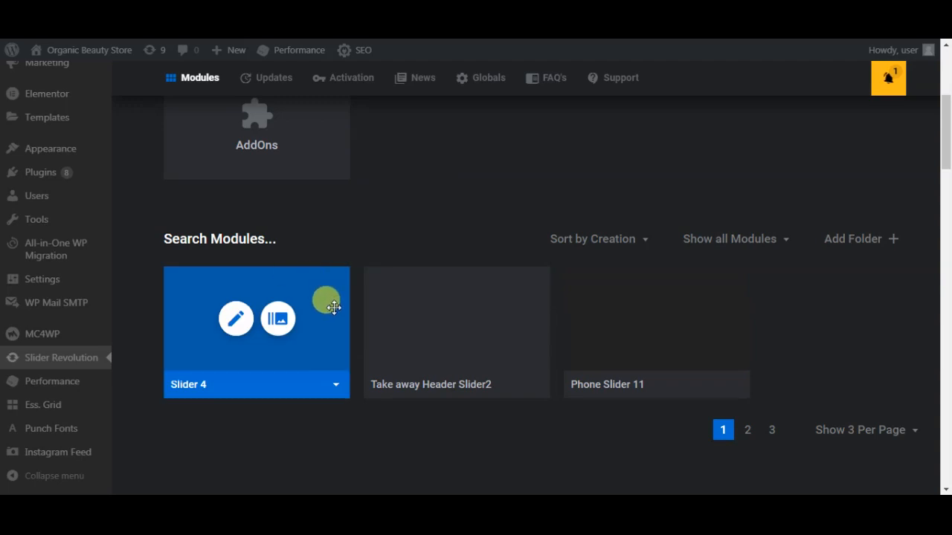
{"action": "left_click", "coordinate": [234, 318]}
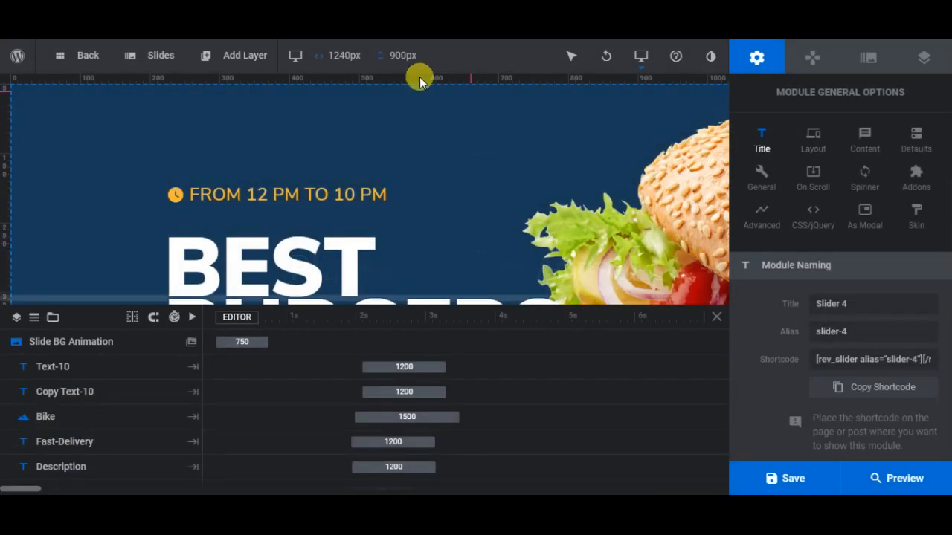
{"action": "left_click", "coordinate": [874, 62]}
{"action": "left_click", "coordinate": [809, 139]}
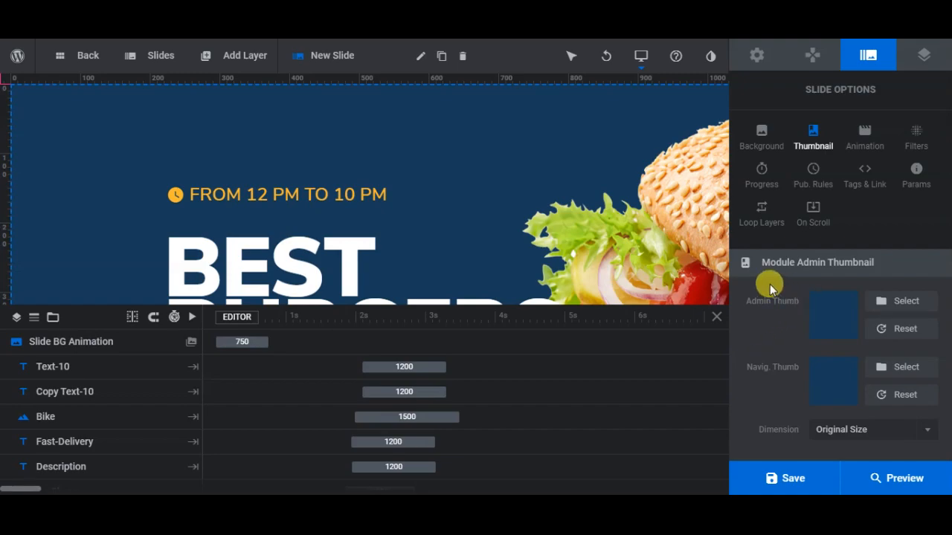
{"action": "left_click", "coordinate": [901, 301]}
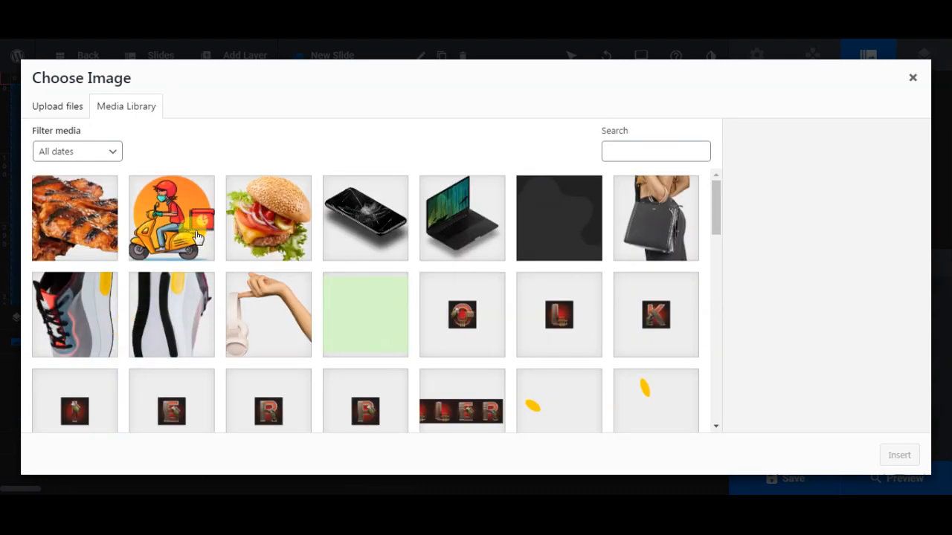
{"action": "left_click", "coordinate": [188, 236]}
{"action": "left_click", "coordinate": [892, 452]}
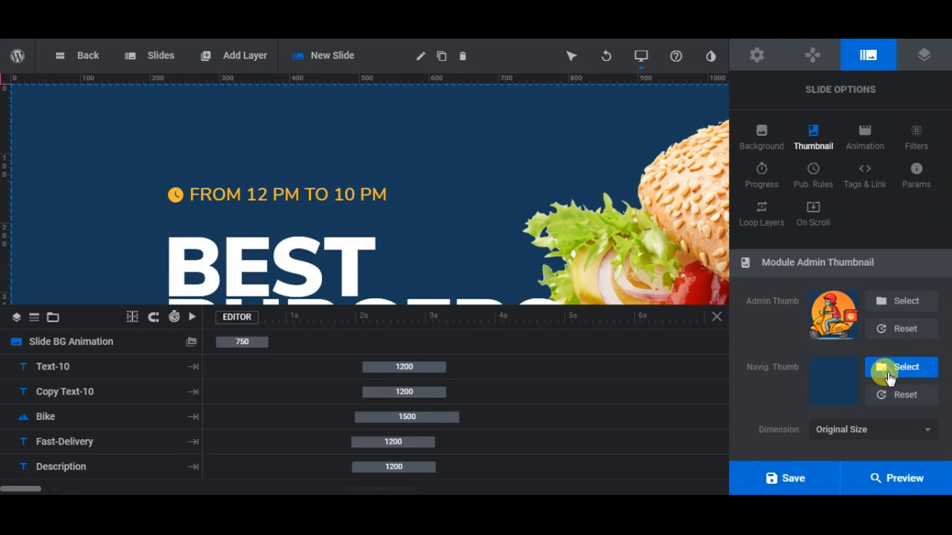
Set the burger slide's navigation thumbnail to the delivery scooter image 123.png and save the slider.
{"action": "left_click", "coordinate": [889, 377]}
{"action": "left_click", "coordinate": [243, 252]}
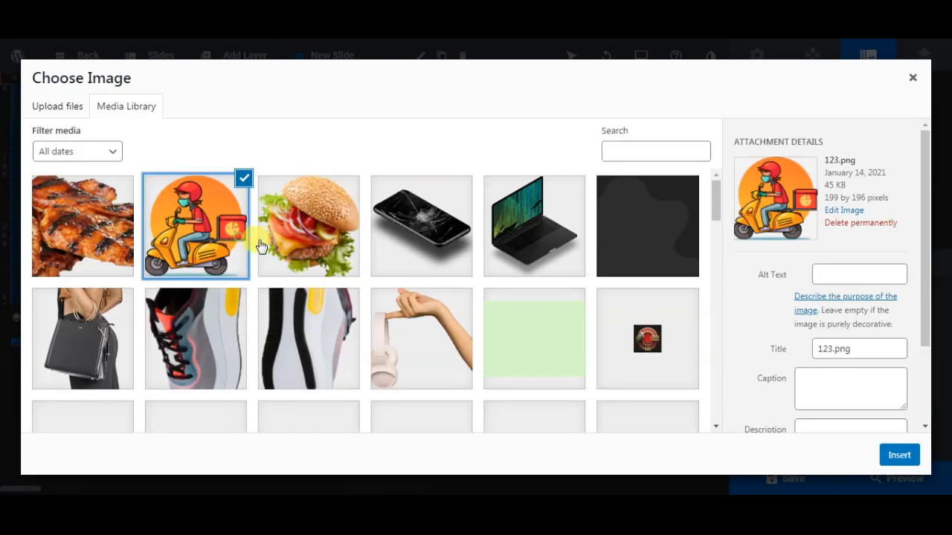
{"action": "left_click", "coordinate": [897, 456]}
{"action": "left_click", "coordinate": [799, 478]}
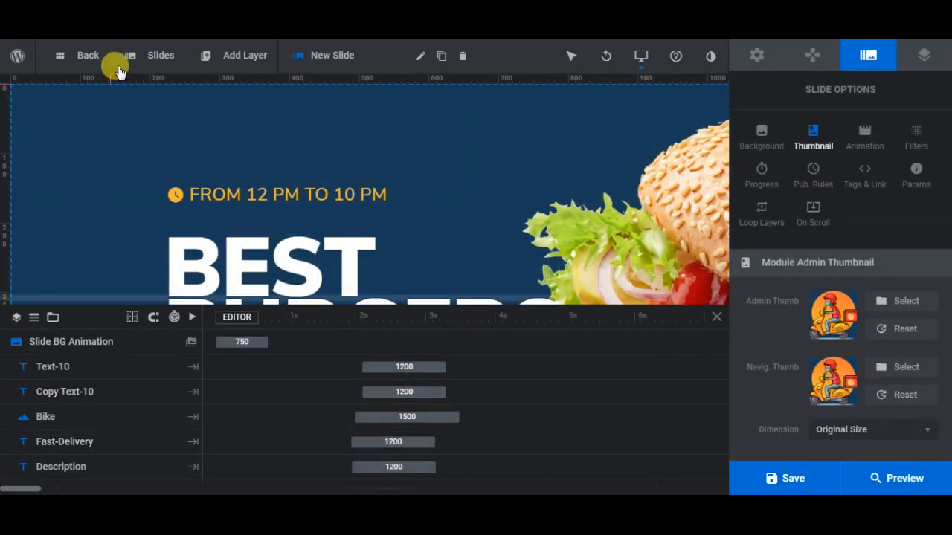
Go back to the module overview and copy Slider 4's shortcode for modal use on pages and posts.
{"action": "left_click", "coordinate": [92, 58]}
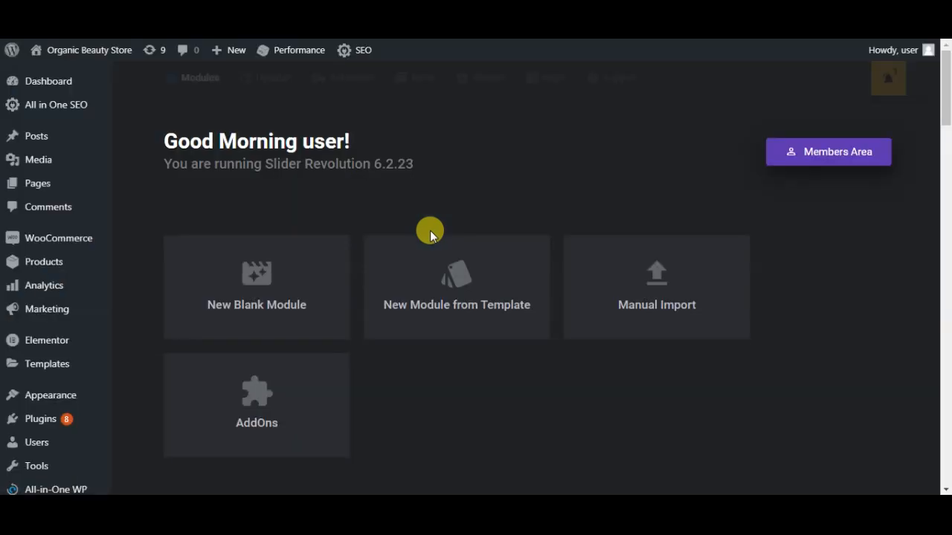
{"action": "scroll", "coordinate": [446, 365], "scroll_direction": "down", "scroll_amount": 3}
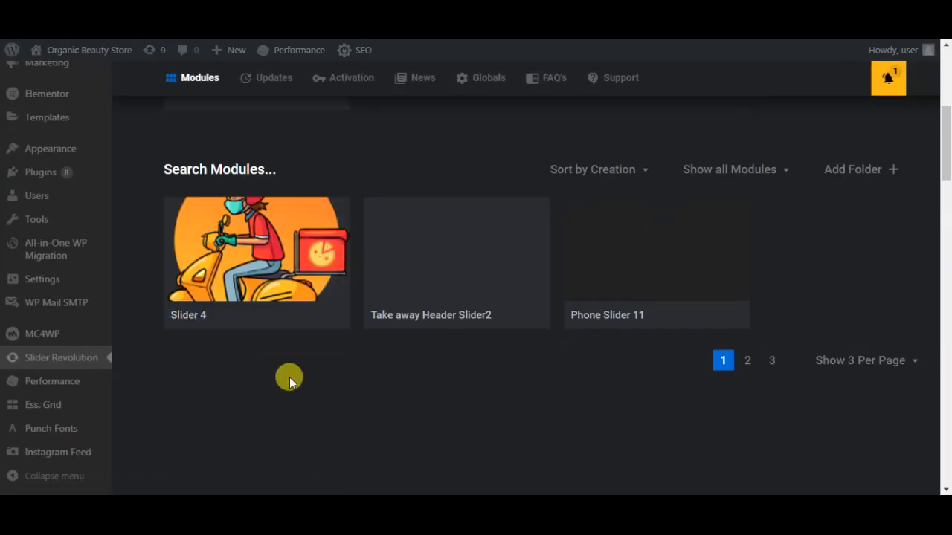
{"action": "mouse_move", "coordinate": [308, 260]}
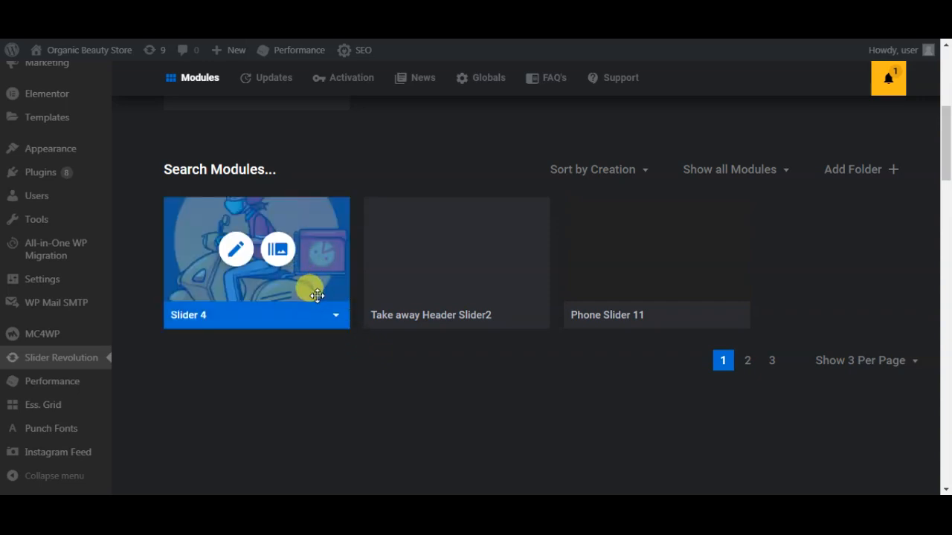
{"action": "left_click", "coordinate": [334, 318]}
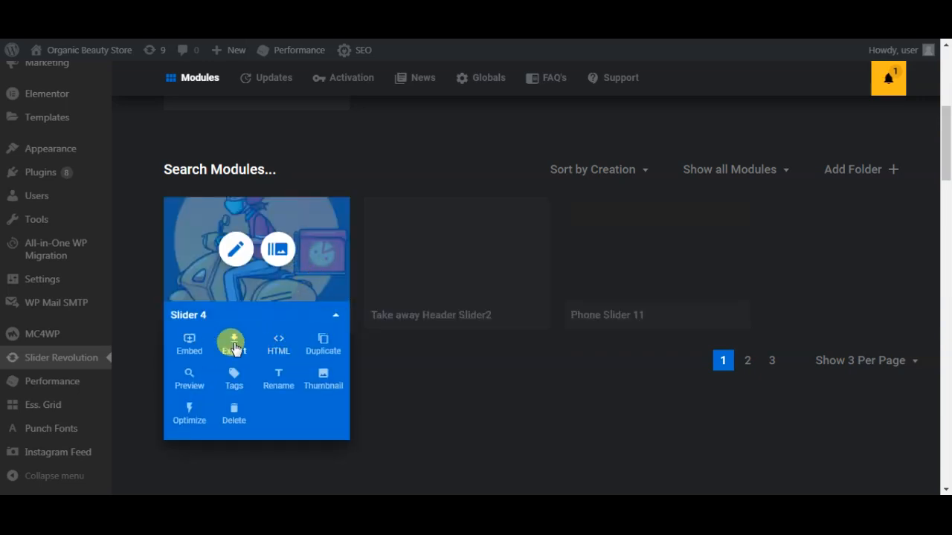
{"action": "left_click", "coordinate": [189, 344]}
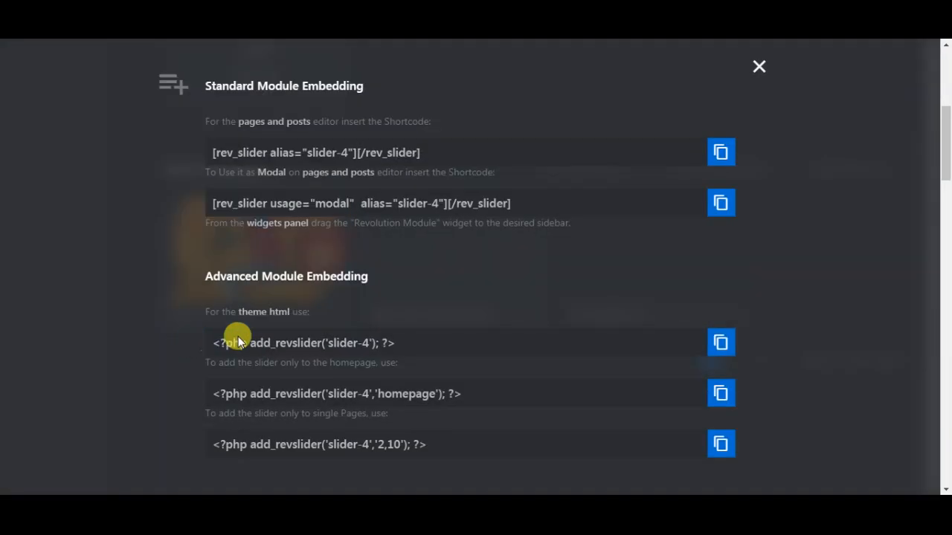
{"action": "left_click", "coordinate": [720, 201]}
{"action": "left_click", "coordinate": [758, 66]}
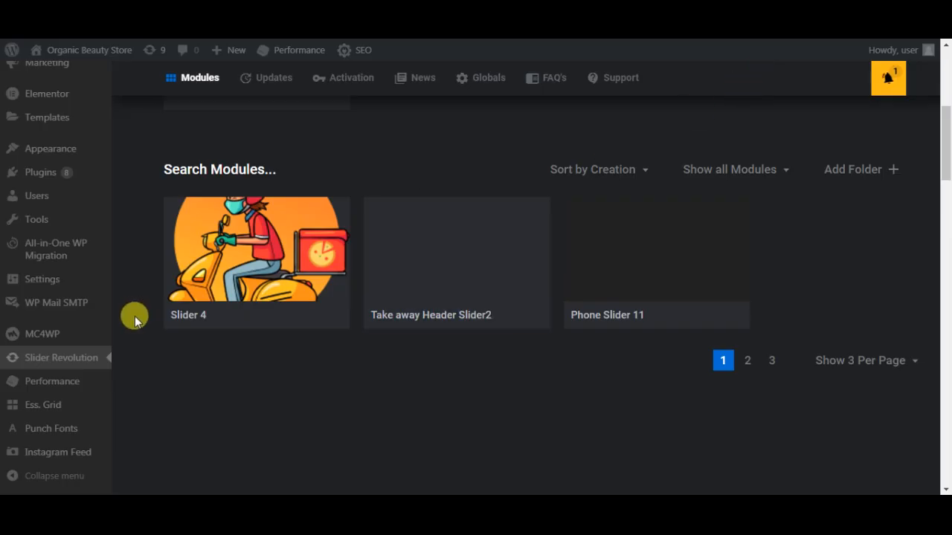
Create a new Elementor page from the Getting Started screen.
{"action": "scroll", "coordinate": [132, 304], "scroll_direction": "up", "scroll_amount": 3}
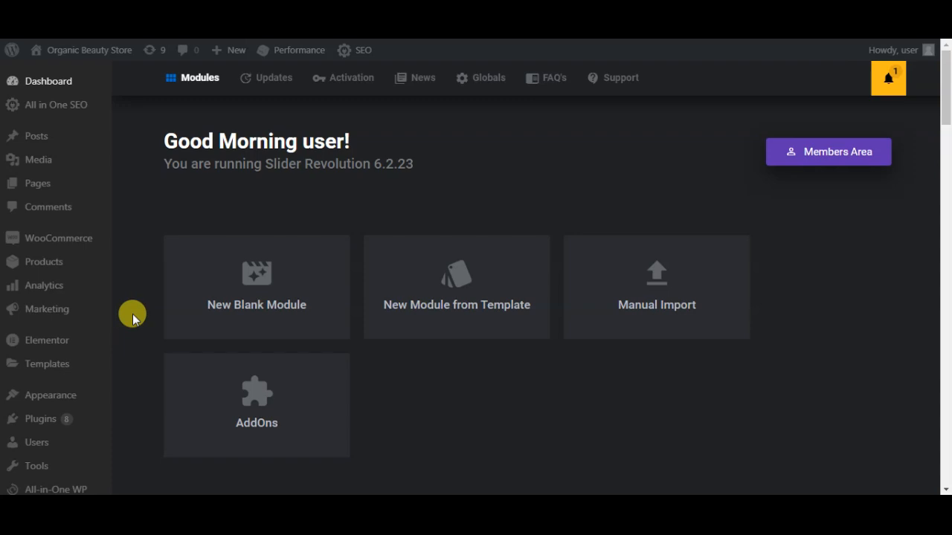
{"action": "mouse_move", "coordinate": [37, 346]}
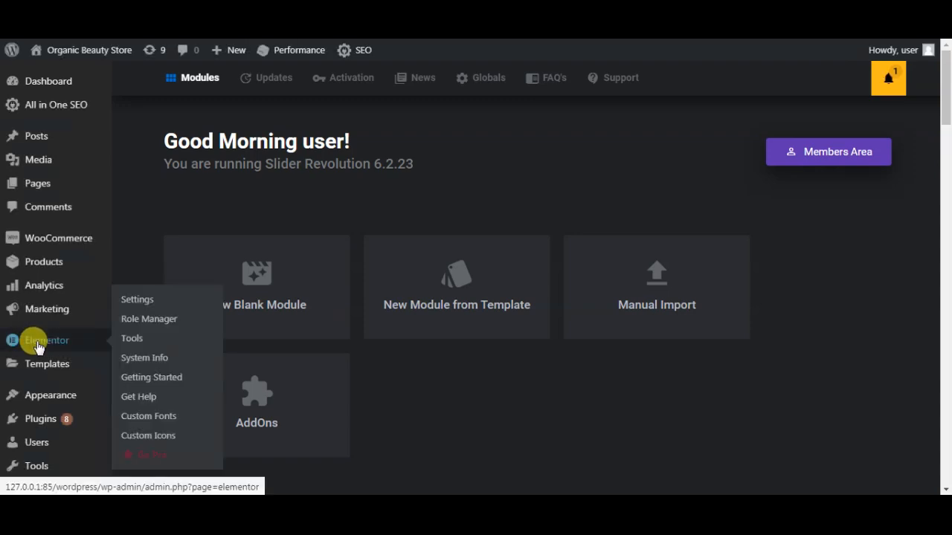
{"action": "left_click", "coordinate": [149, 377]}
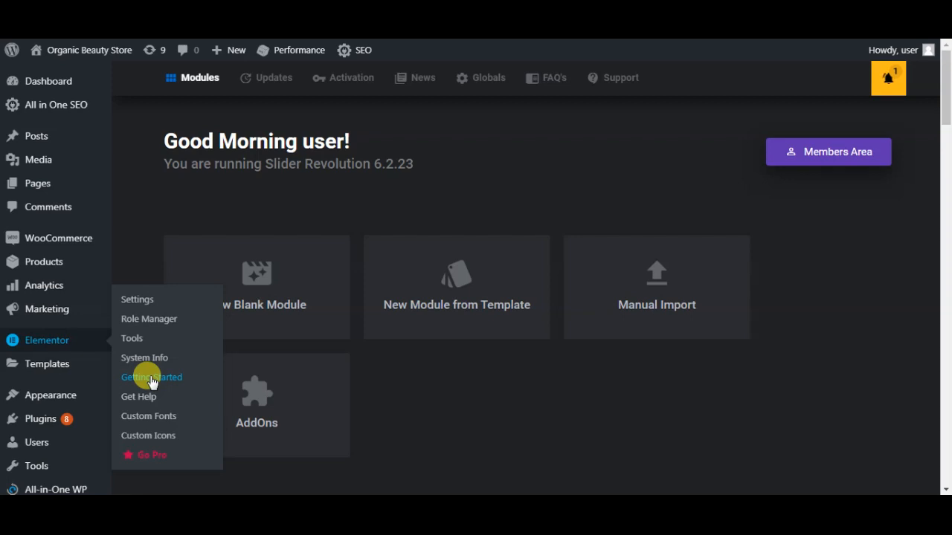
{"action": "scroll", "coordinate": [610, 276], "scroll_direction": "down", "scroll_amount": 4}
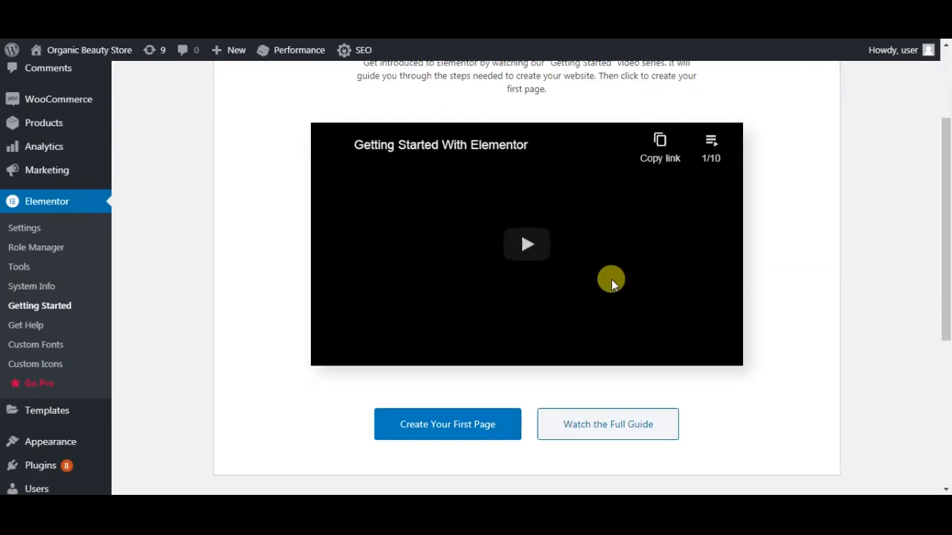
{"action": "left_click", "coordinate": [466, 294]}
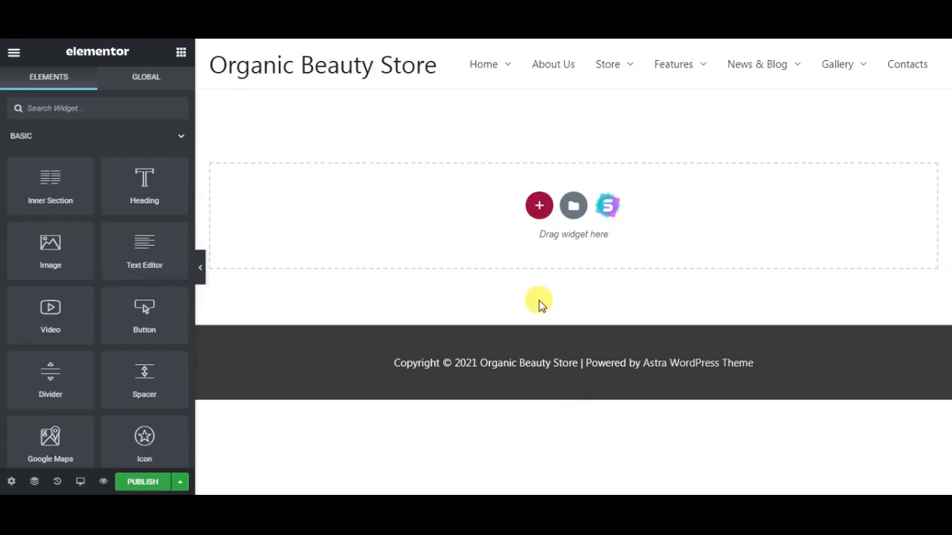
Add a single-column section containing a Shortcode widget and paste the copied Slider 4 modal shortcode into it.
{"action": "left_click", "coordinate": [539, 206]}
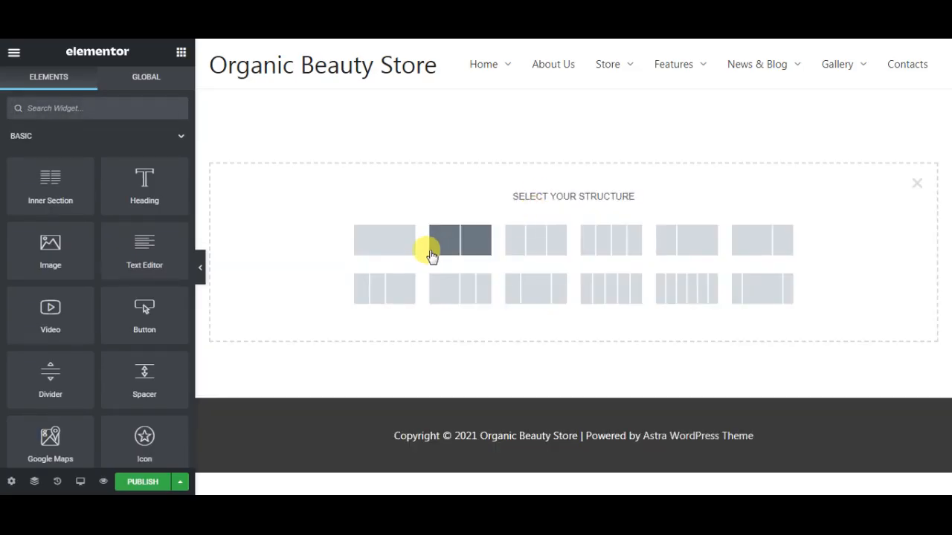
{"action": "left_click", "coordinate": [400, 254]}
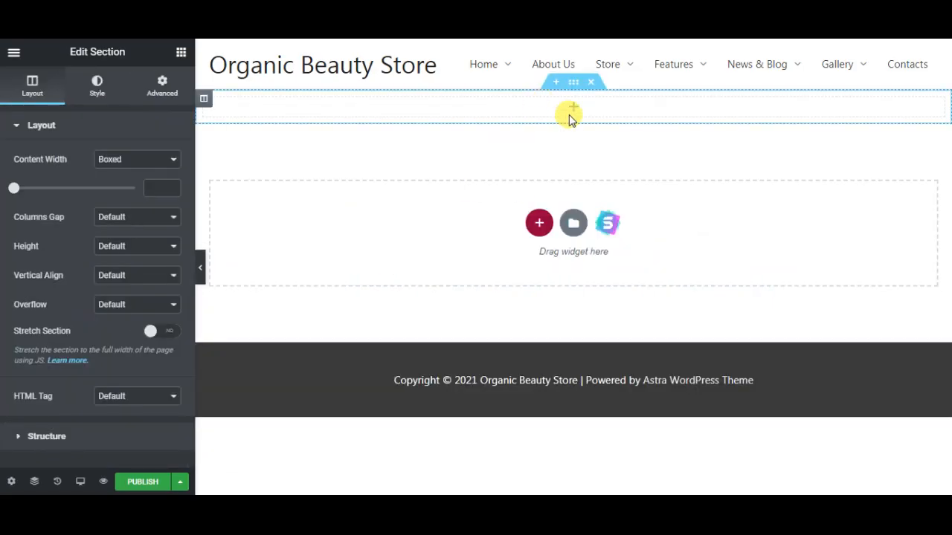
{"action": "left_click", "coordinate": [571, 110]}
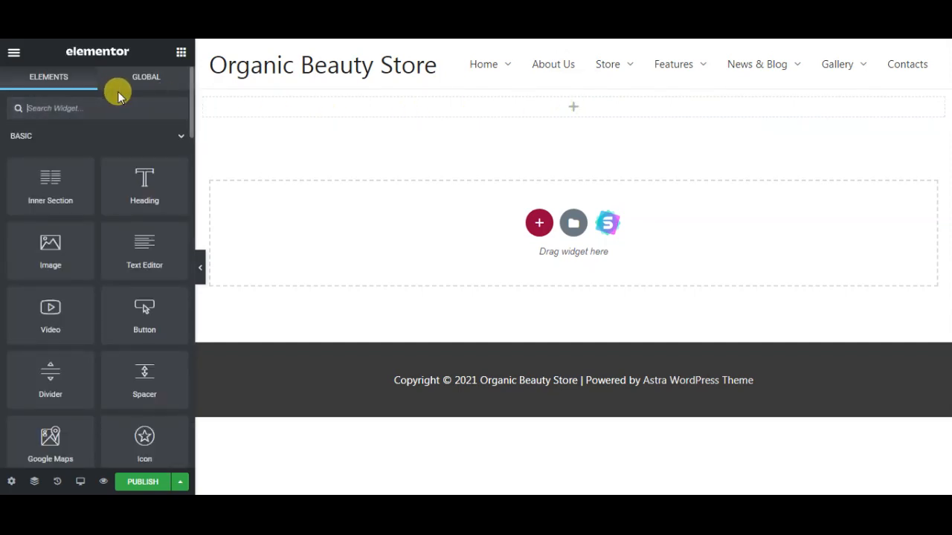
{"action": "type", "text": "SHOR"}
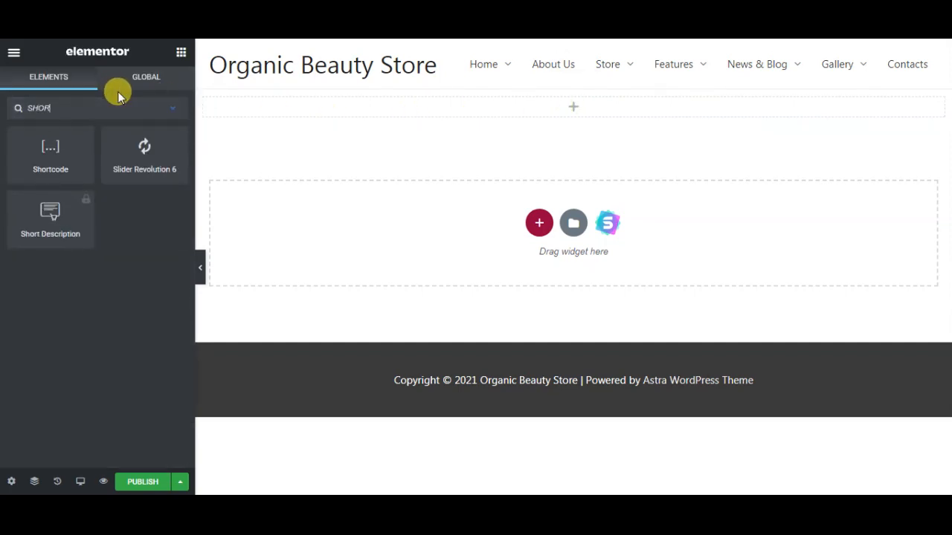
{"action": "left_click_drag", "start_coordinate": [43, 159], "coordinate": [574, 115]}
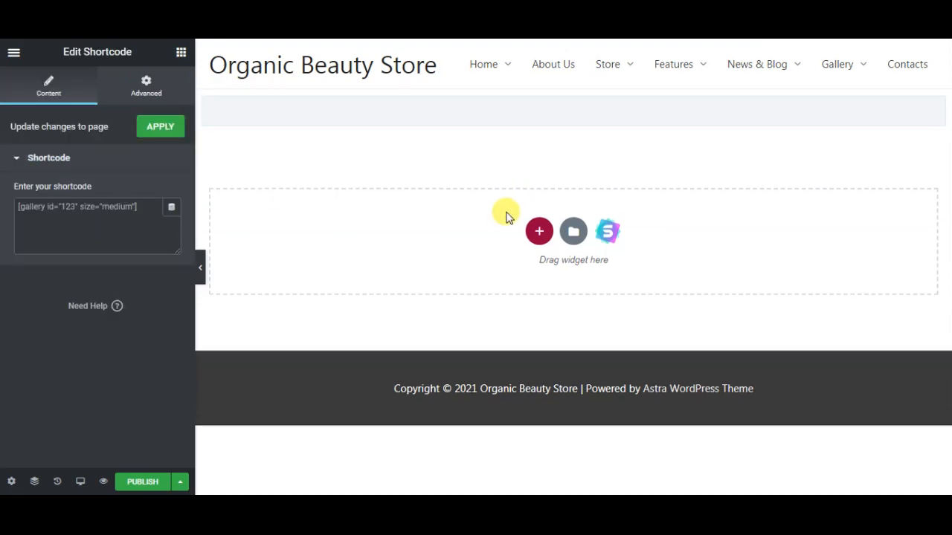
{"action": "left_click", "coordinate": [52, 213]}
{"action": "key", "text": "ctrl+v"}
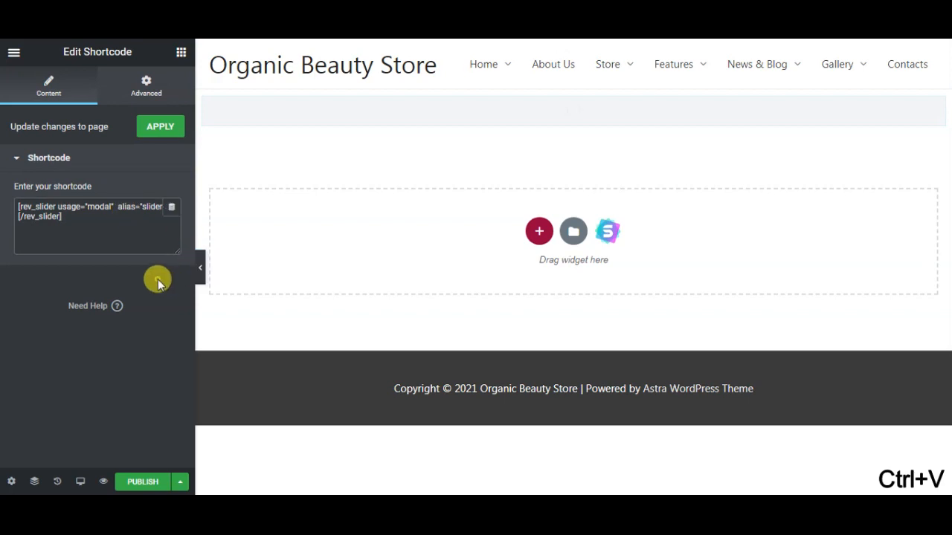
Check the page with the editing panel hidden, and delete the Shortcode widget from the section.
{"action": "left_click", "coordinate": [201, 271]}
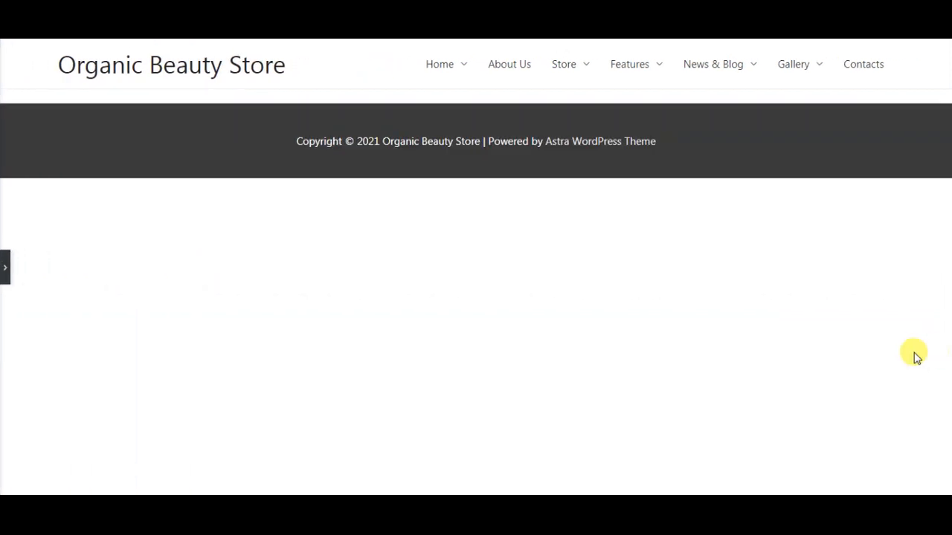
{"action": "left_click", "coordinate": [6, 276]}
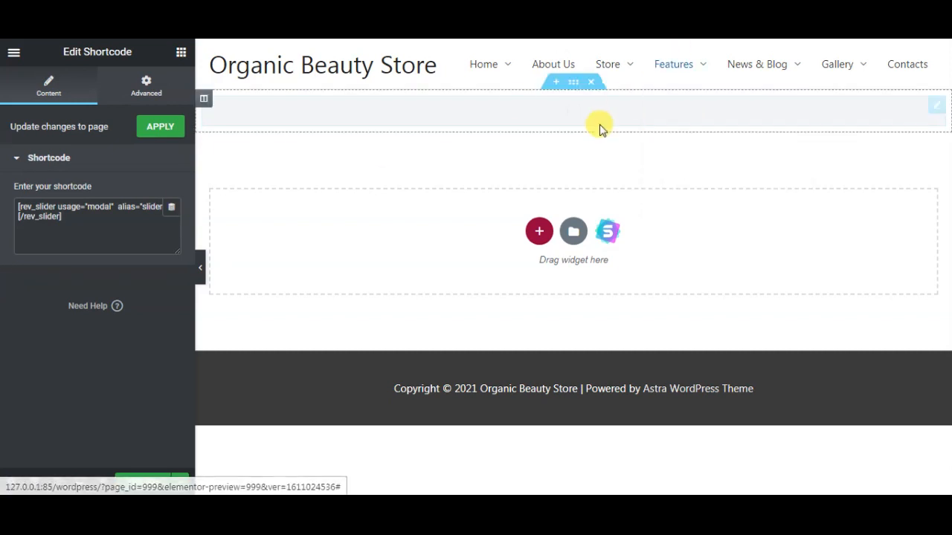
{"action": "right_click", "coordinate": [941, 111]}
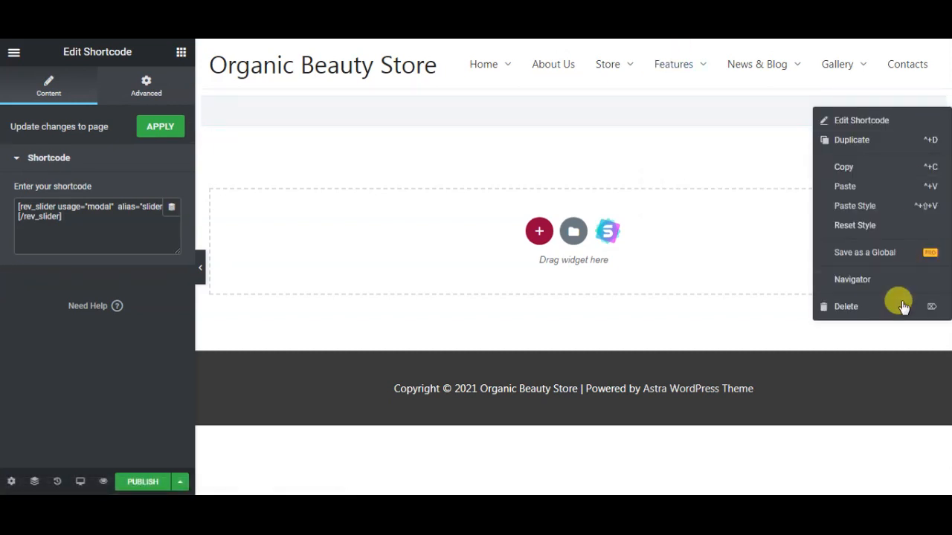
{"action": "left_click", "coordinate": [881, 304]}
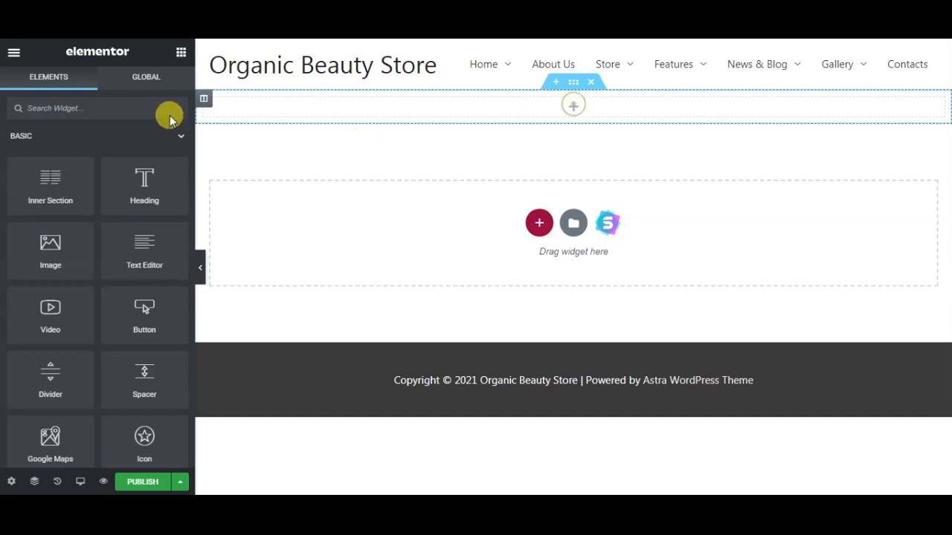
Search the widgets for SLIDER, add the Slider Revolution 6 widget to the empty section and select the Slider 4 module.
{"action": "left_click", "coordinate": [119, 109]}
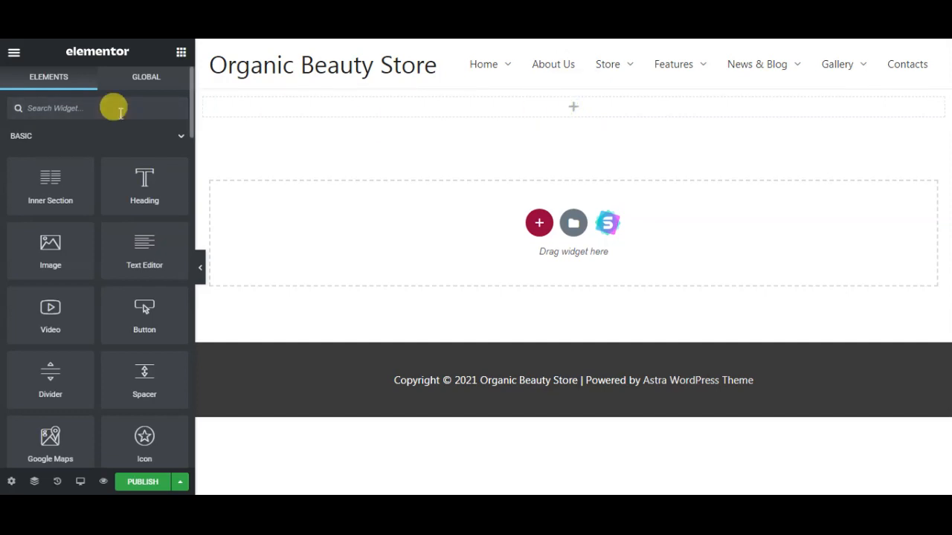
{"action": "type", "text": "SLIDER"}
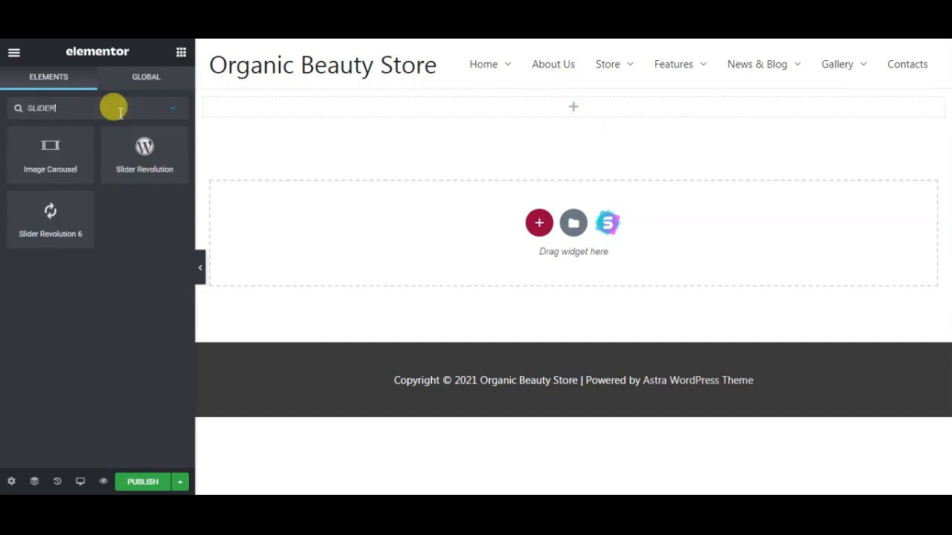
{"action": "left_click_drag", "start_coordinate": [44, 208], "coordinate": [586, 106]}
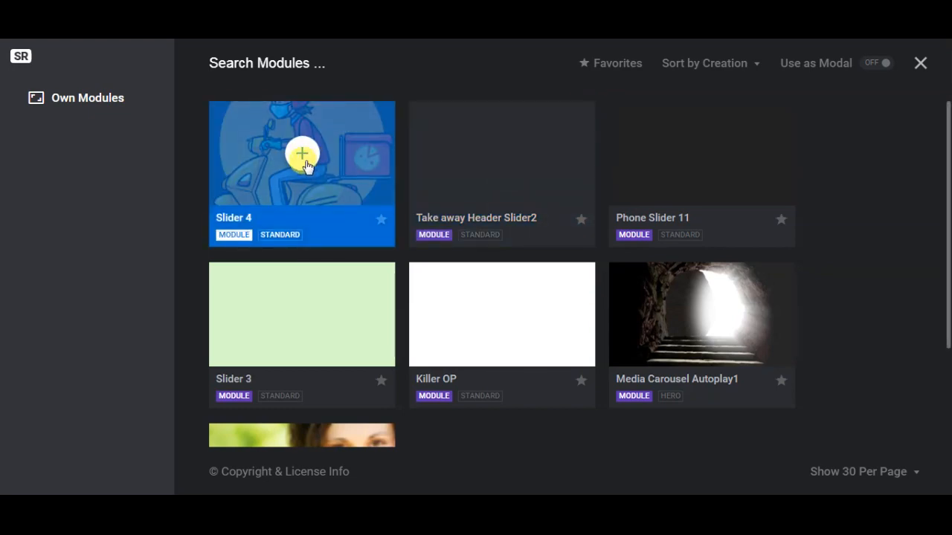
{"action": "left_click", "coordinate": [302, 156]}
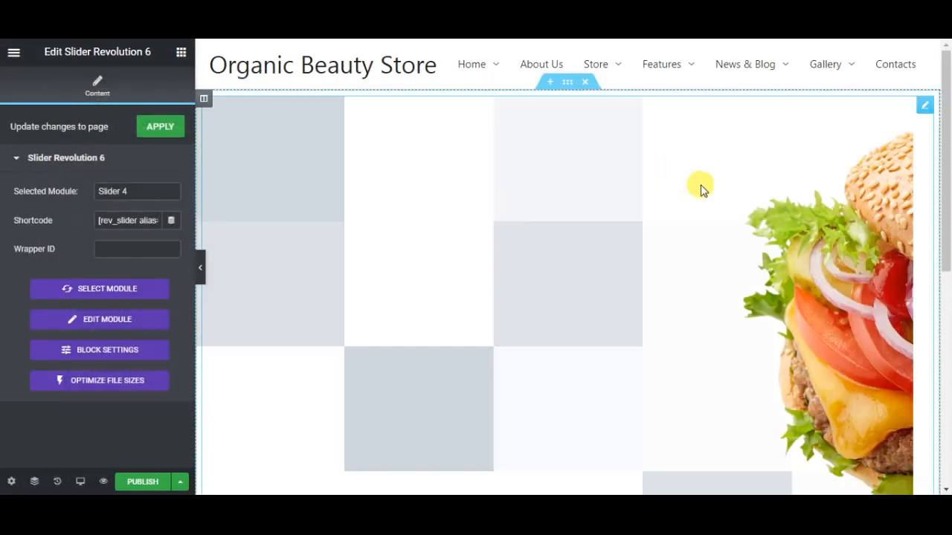
Look over the embedded slider in the page editor and publish the page.
{"action": "scroll", "coordinate": [744, 280], "scroll_direction": "down", "scroll_amount": 2}
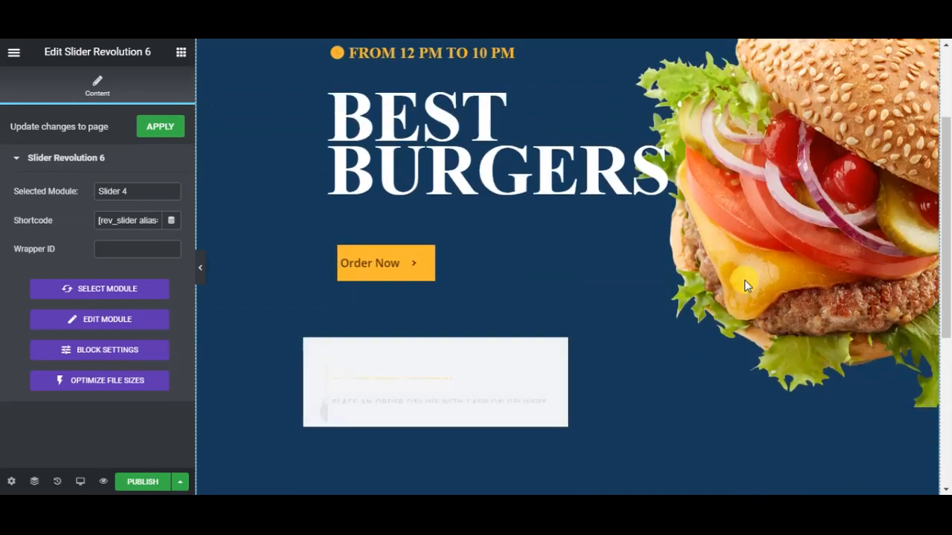
{"action": "scroll", "coordinate": [744, 280], "scroll_direction": "down", "scroll_amount": 1}
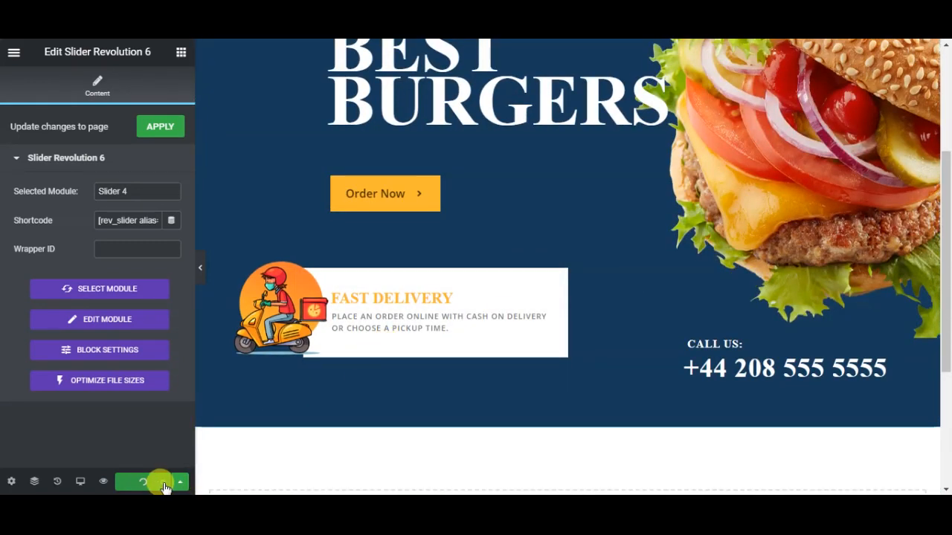
{"action": "scroll", "coordinate": [616, 344], "scroll_direction": "up", "scroll_amount": 2}
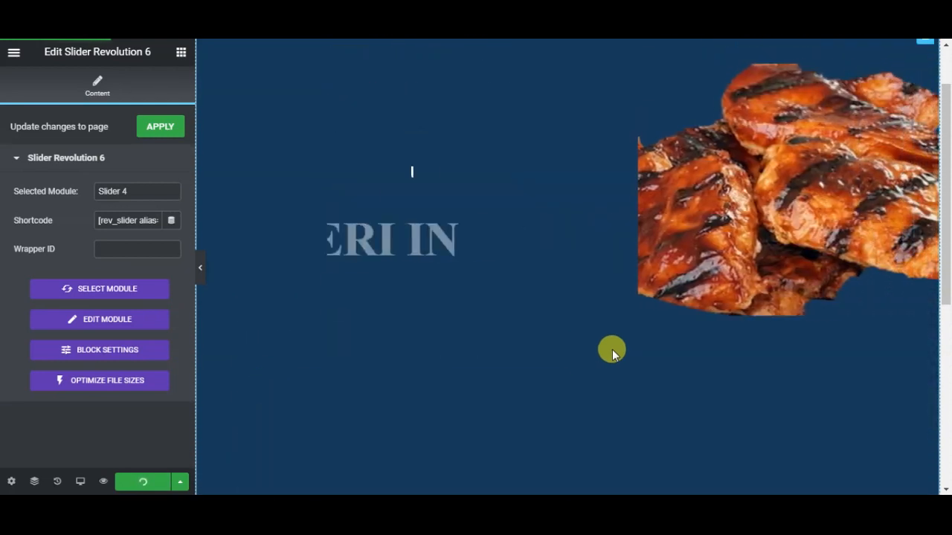
{"action": "scroll", "coordinate": [935, 340], "scroll_direction": "down", "scroll_amount": 1}
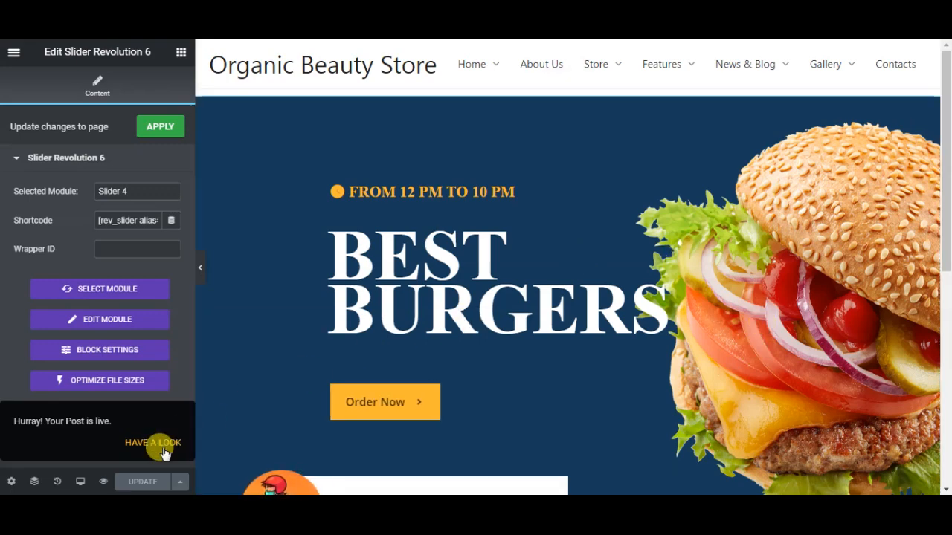
Open the page preview and examine both slides from the headings down to the delivery banner and phone number.
{"action": "left_click", "coordinate": [103, 483]}
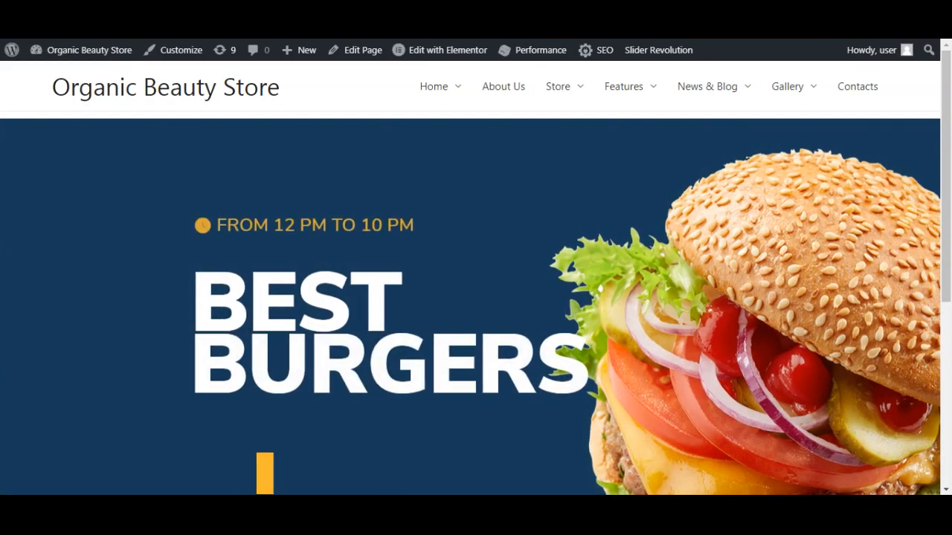
{"action": "scroll", "coordinate": [774, 252], "scroll_direction": "down", "scroll_amount": 3}
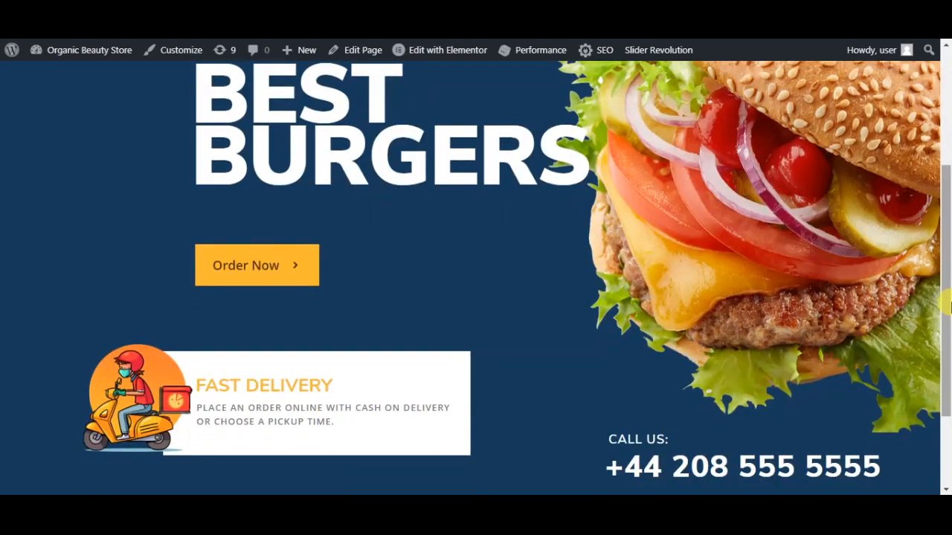
{"action": "scroll", "coordinate": [949, 286], "scroll_direction": "up", "scroll_amount": 2}
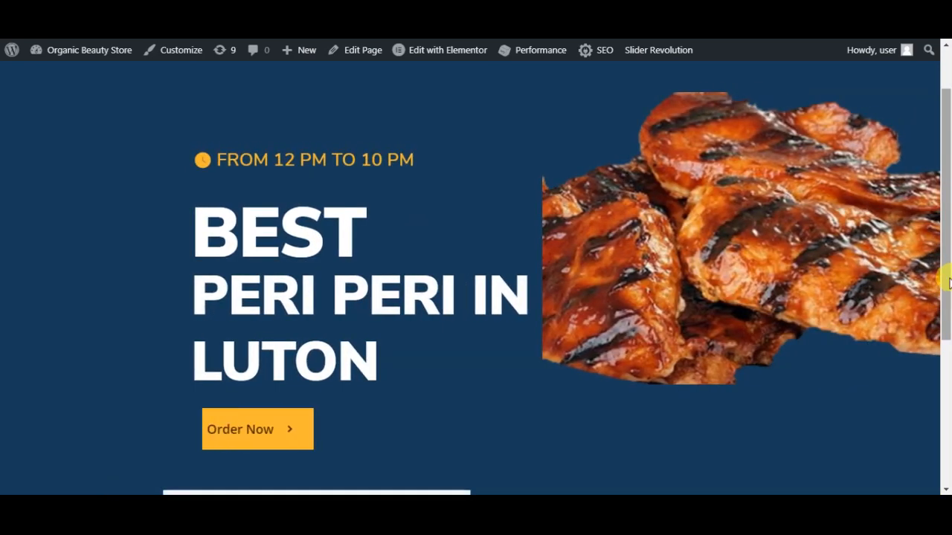
{"action": "scroll", "coordinate": [863, 322], "scroll_direction": "down", "scroll_amount": 3}
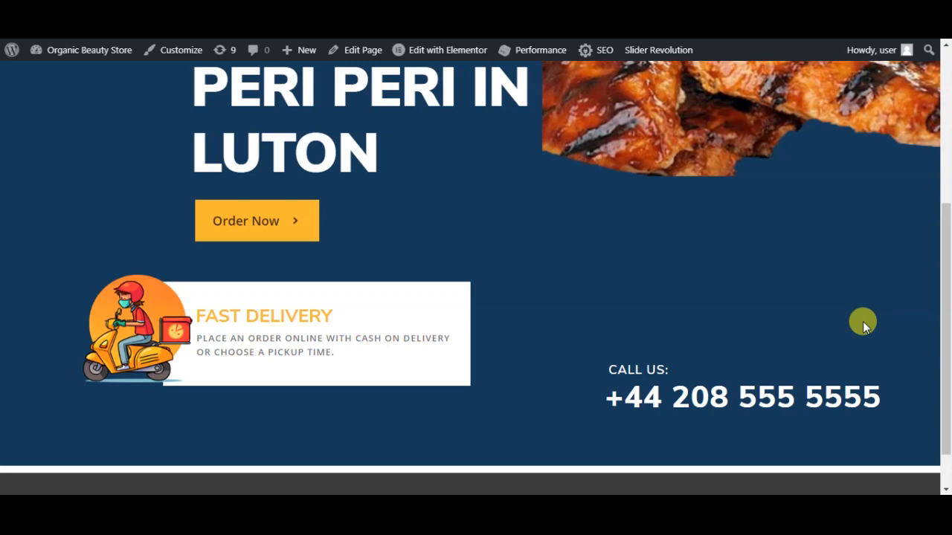
{"action": "scroll", "coordinate": [862, 321], "scroll_direction": "down", "scroll_amount": 1}
{"action": "scroll", "coordinate": [191, 287], "scroll_direction": "up", "scroll_amount": 3}
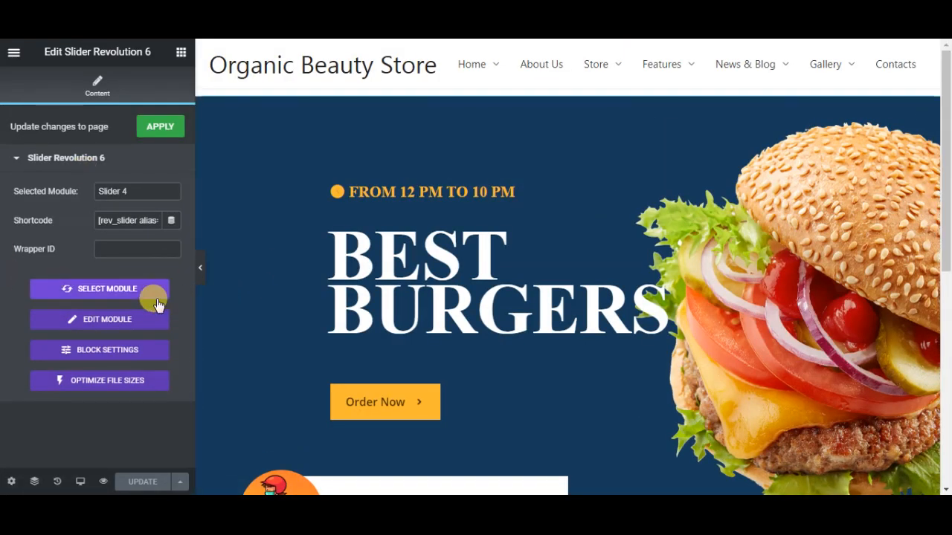
Open the Slider 4 module for editing from its widget and enable the navigation arrows.
{"action": "left_click", "coordinate": [110, 322]}
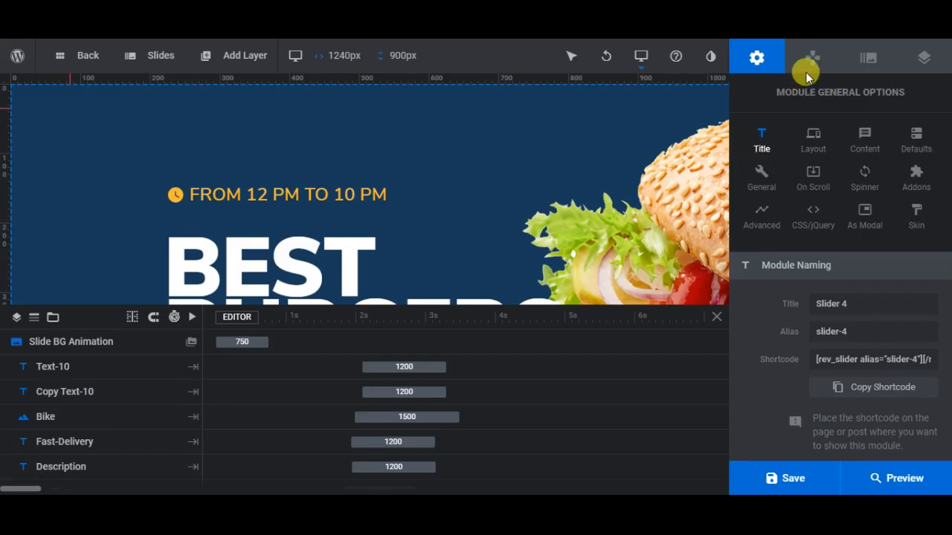
{"action": "left_click", "coordinate": [812, 61]}
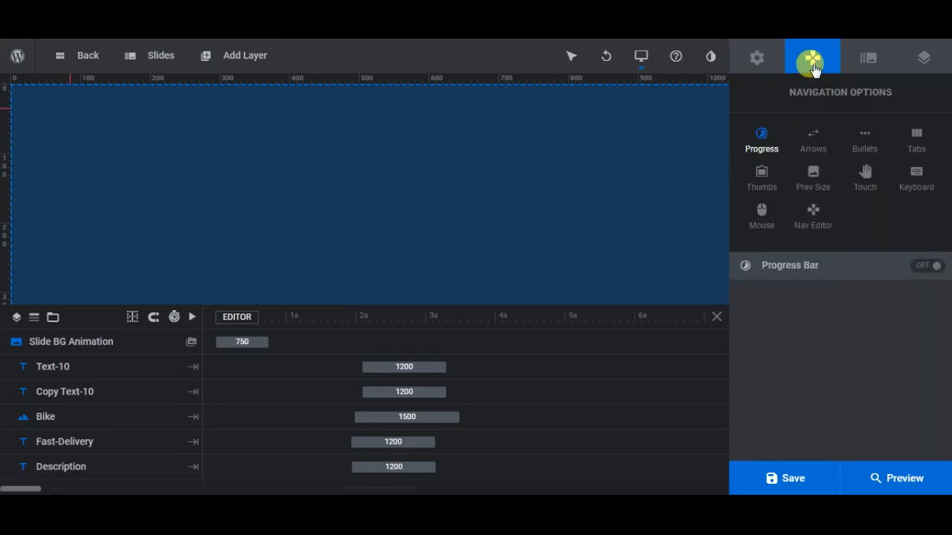
{"action": "left_click", "coordinate": [813, 149]}
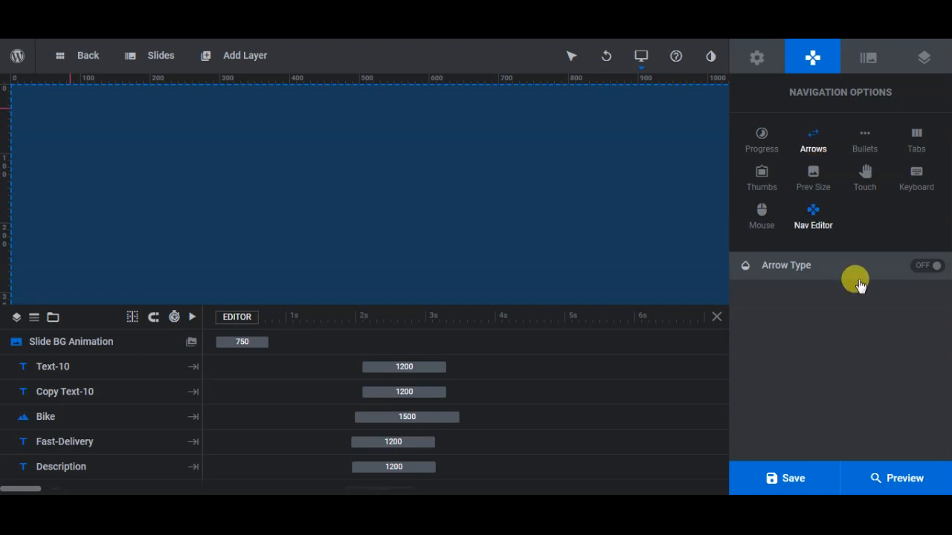
{"action": "left_click", "coordinate": [928, 266]}
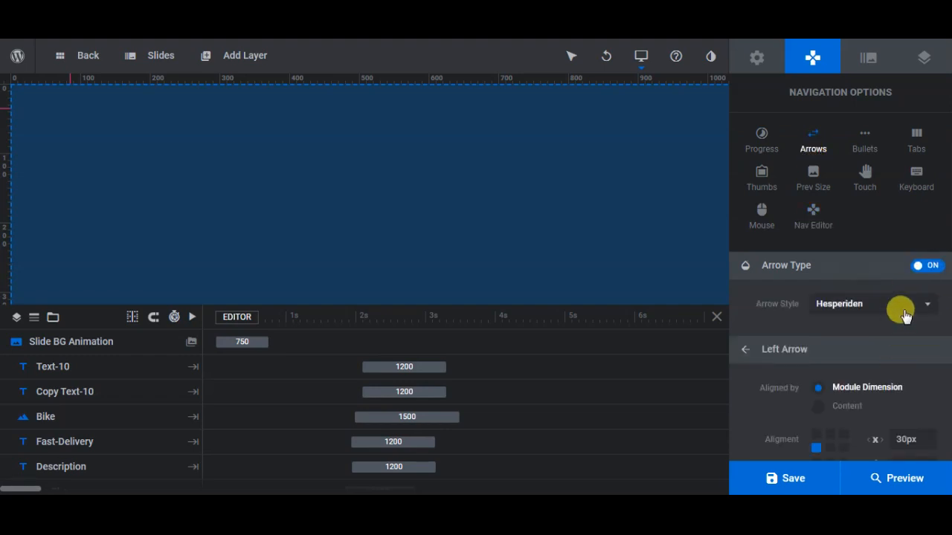
Try the Hebe style for the navigation arrows and set the arrow style to Hermes.
{"action": "left_click", "coordinate": [903, 307]}
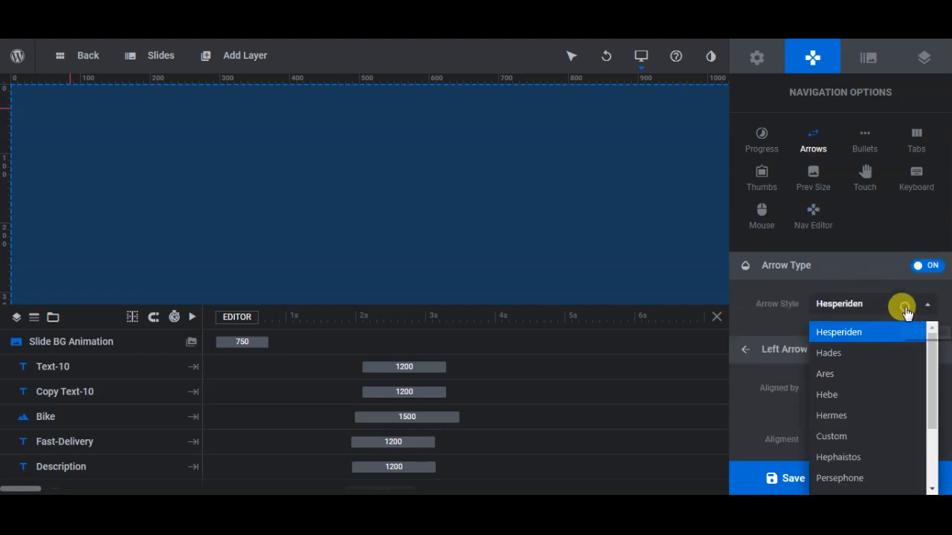
{"action": "left_click", "coordinate": [901, 394]}
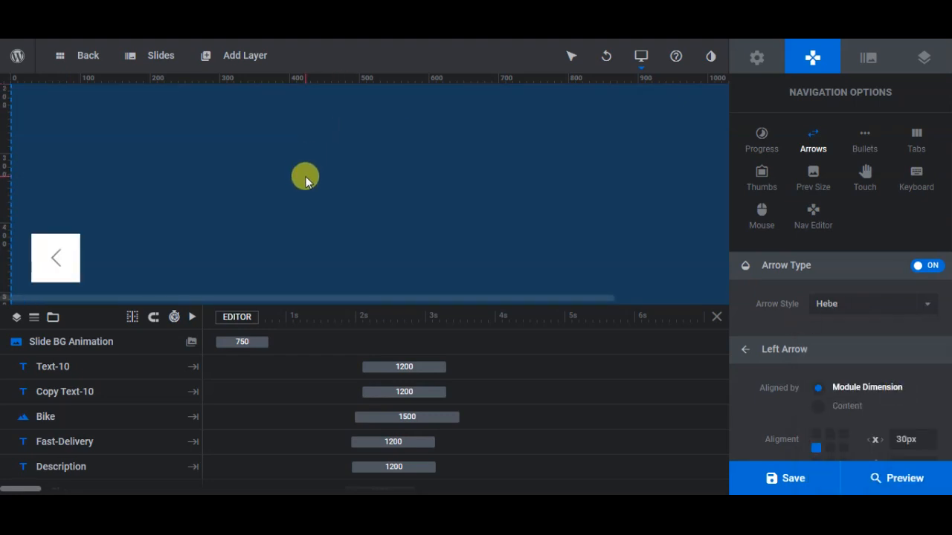
{"action": "left_click", "coordinate": [883, 307]}
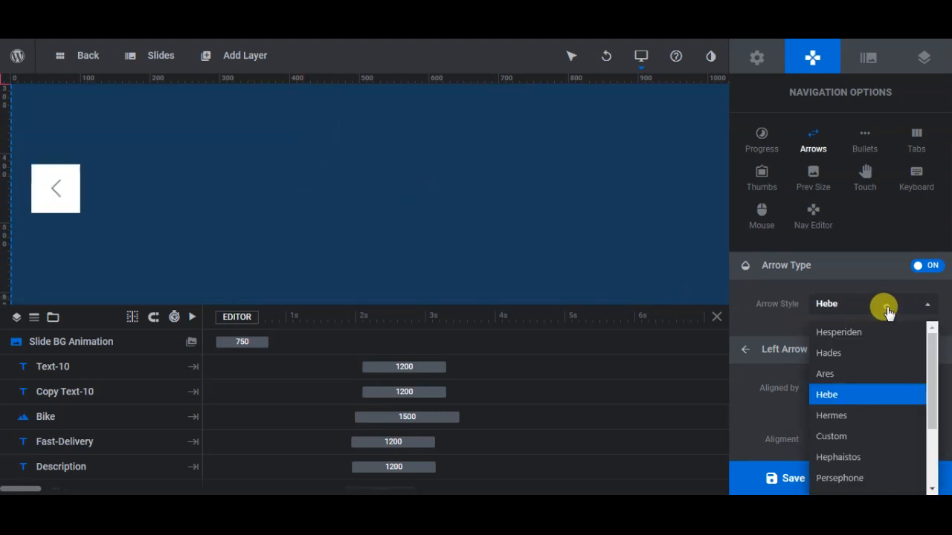
{"action": "left_click", "coordinate": [877, 416]}
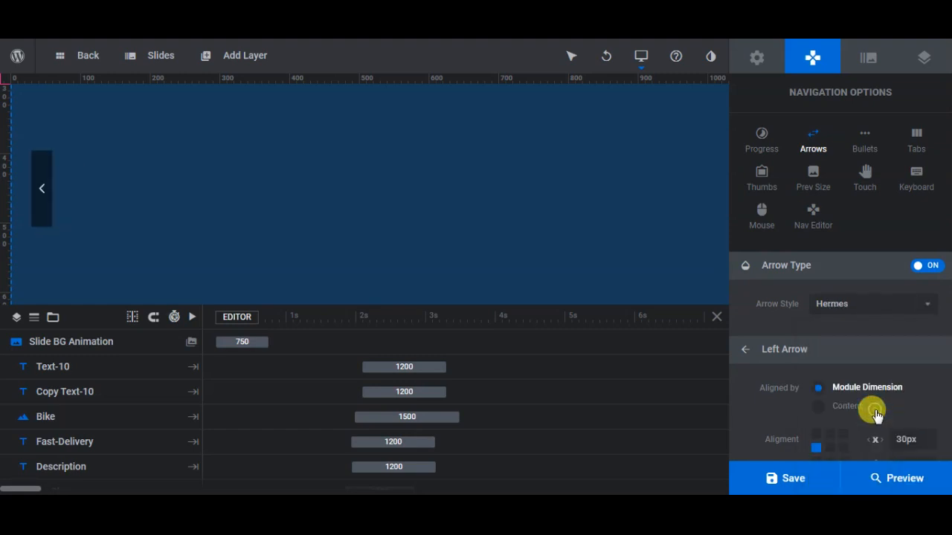
Align the left arrow to the middle of the module's left edge with 0px horizontal and vertical offsets.
{"action": "scroll", "coordinate": [906, 376], "scroll_direction": "down", "scroll_amount": 2}
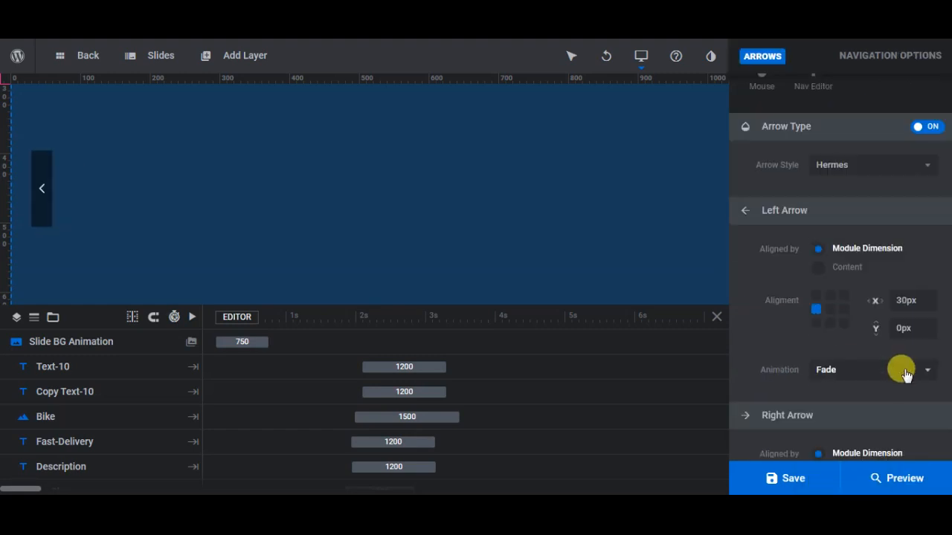
{"action": "left_click", "coordinate": [827, 311]}
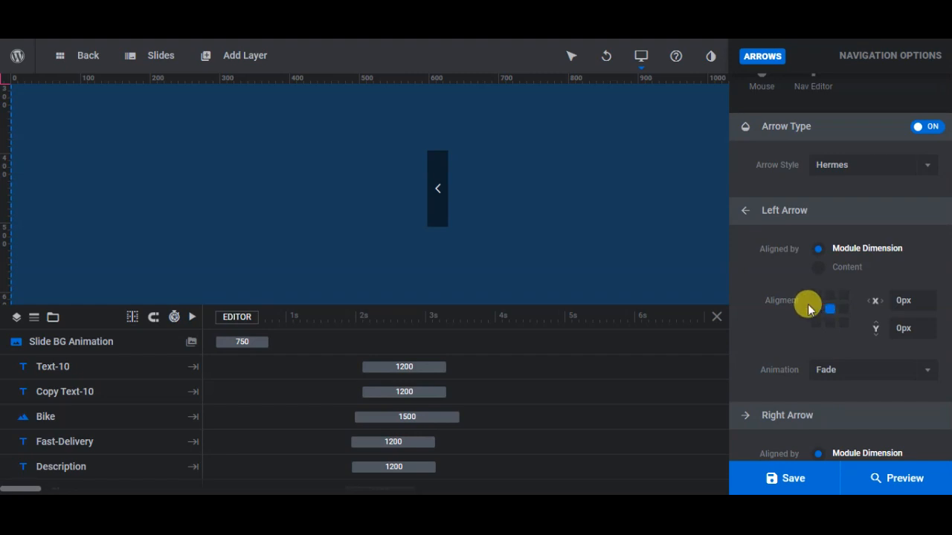
{"action": "left_click", "coordinate": [814, 309]}
{"action": "left_click", "coordinate": [813, 296]}
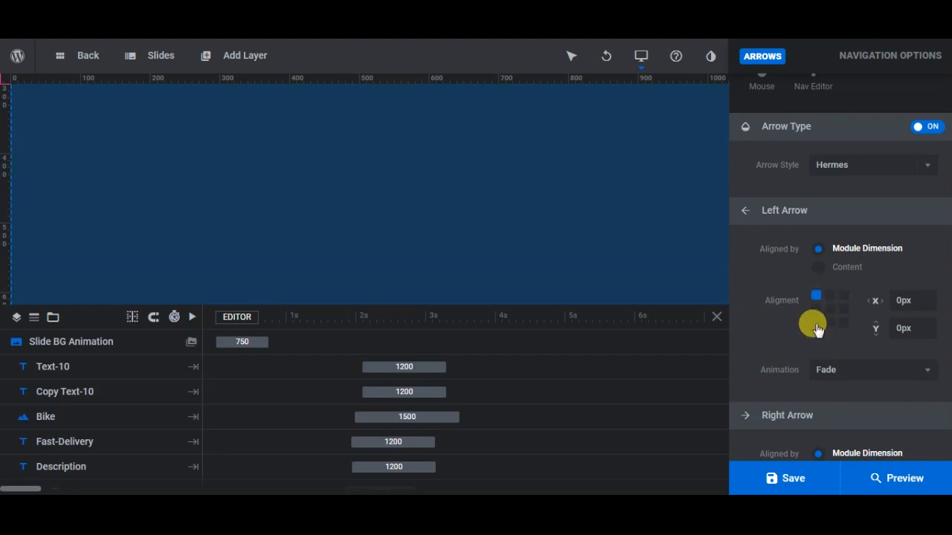
{"action": "left_click", "coordinate": [816, 310]}
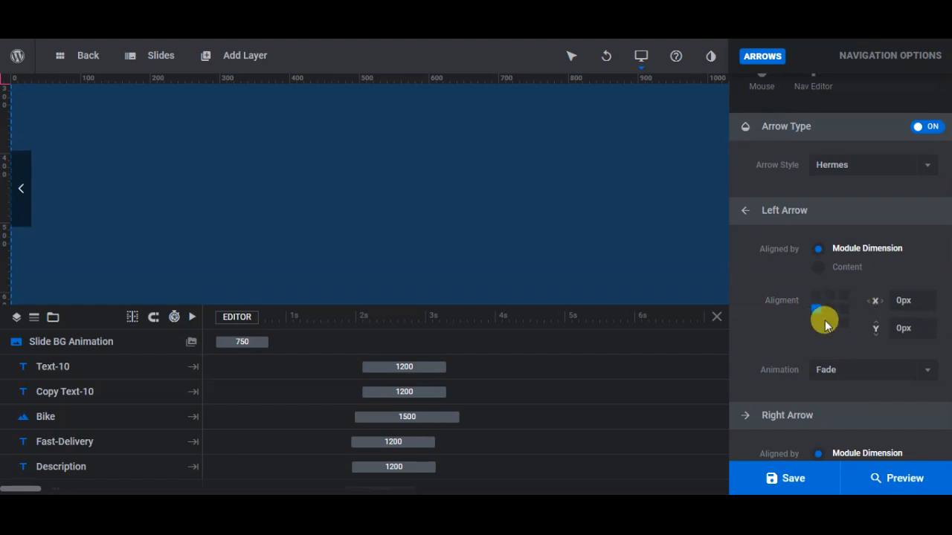
Look through the right arrow and visibility settings and save the slider module.
{"action": "scroll", "coordinate": [856, 334], "scroll_direction": "down", "scroll_amount": 1}
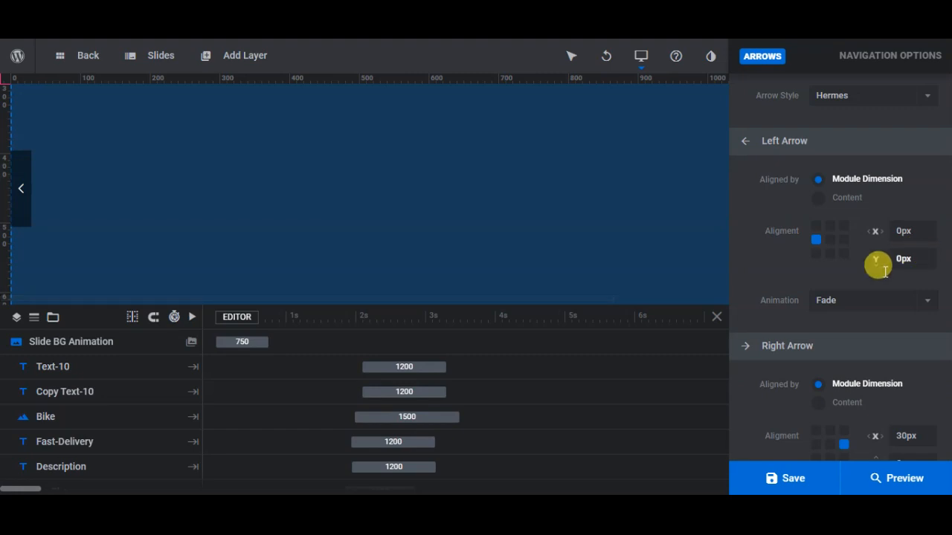
{"action": "scroll", "coordinate": [798, 290], "scroll_direction": "down", "scroll_amount": 2}
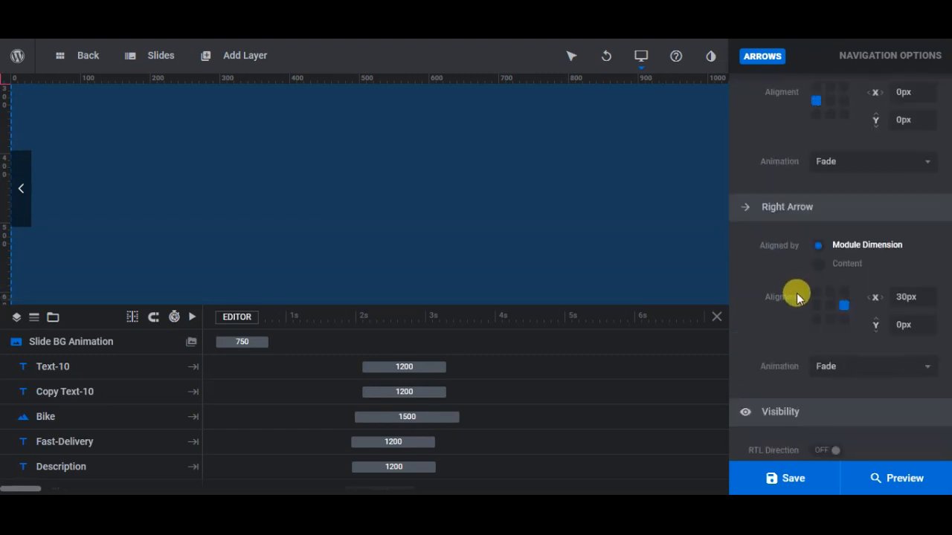
{"action": "scroll", "coordinate": [793, 295], "scroll_direction": "down", "scroll_amount": 2}
{"action": "left_click", "coordinate": [788, 478]}
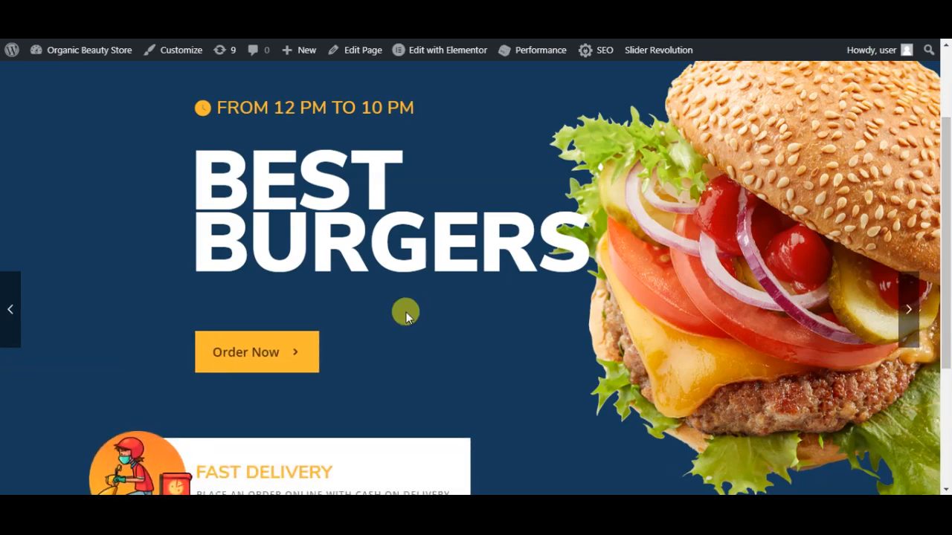
Test the next-slide arrow on the live page and check how the slides change.
{"action": "left_click", "coordinate": [911, 308]}
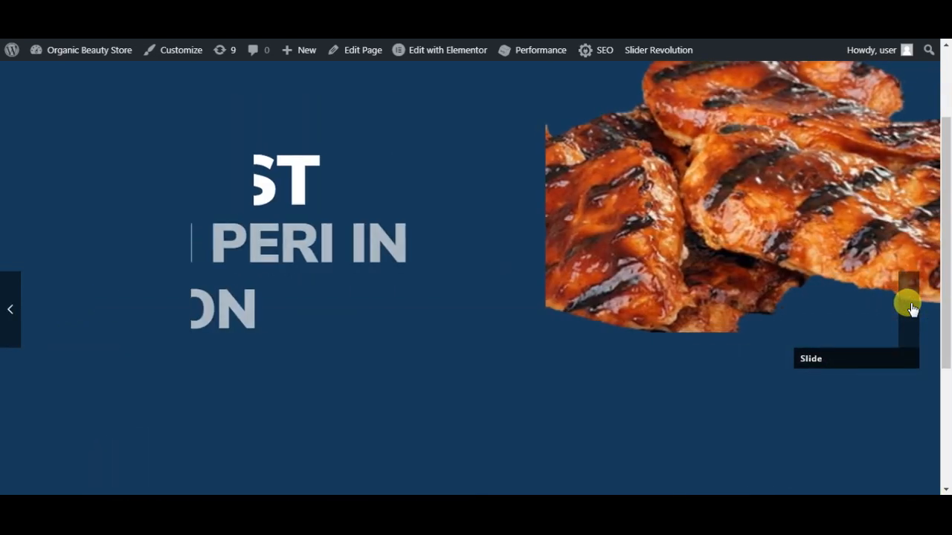
{"action": "scroll", "coordinate": [522, 348], "scroll_direction": "down", "scroll_amount": 3}
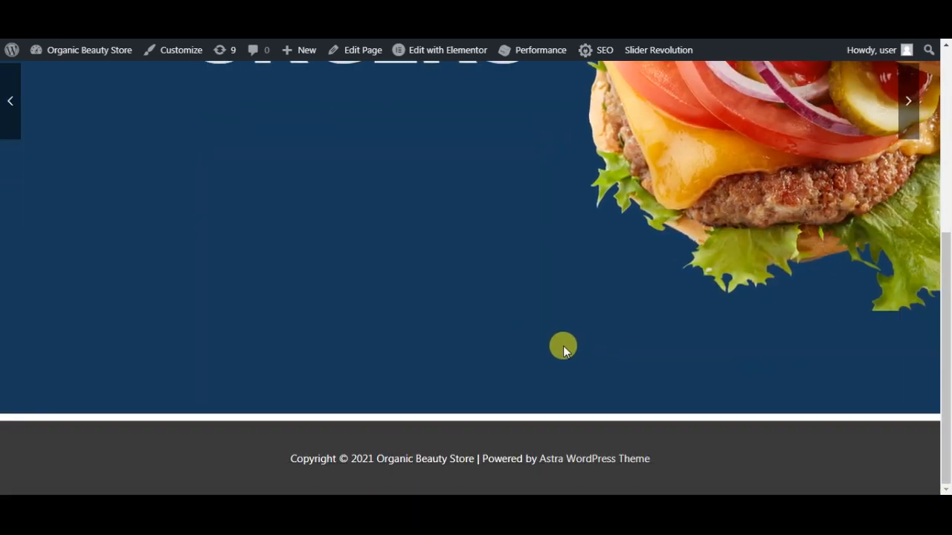
{"action": "scroll", "coordinate": [652, 325], "scroll_direction": "up", "scroll_amount": 4}
{"action": "left_click", "coordinate": [908, 370]}
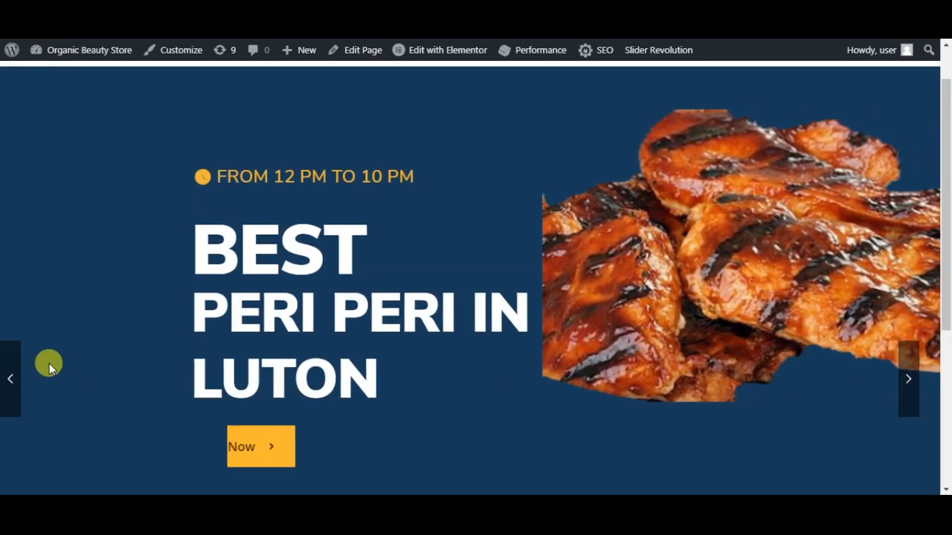
Test the previous-slide and next-slide arrows on the live page by going back one slide and forward again.
{"action": "left_click", "coordinate": [16, 370]}
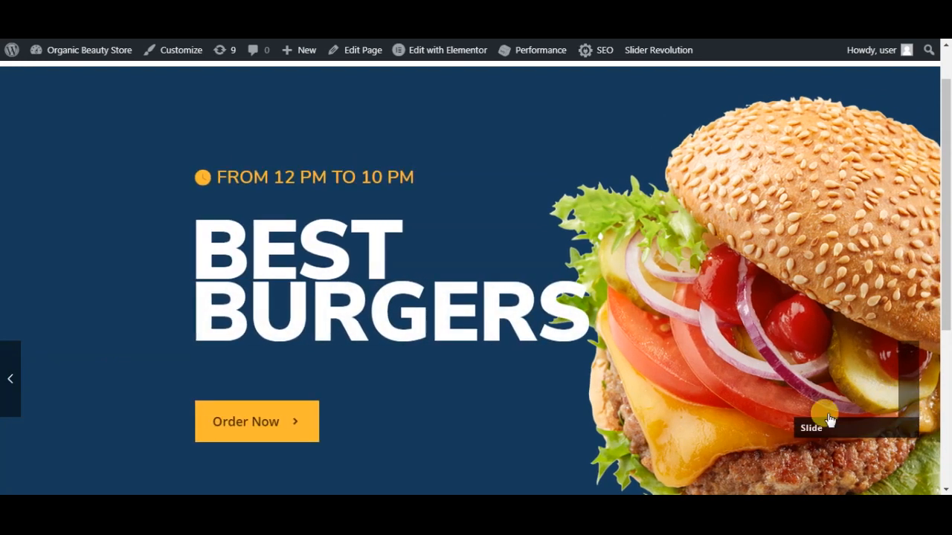
{"action": "left_click", "coordinate": [911, 381]}
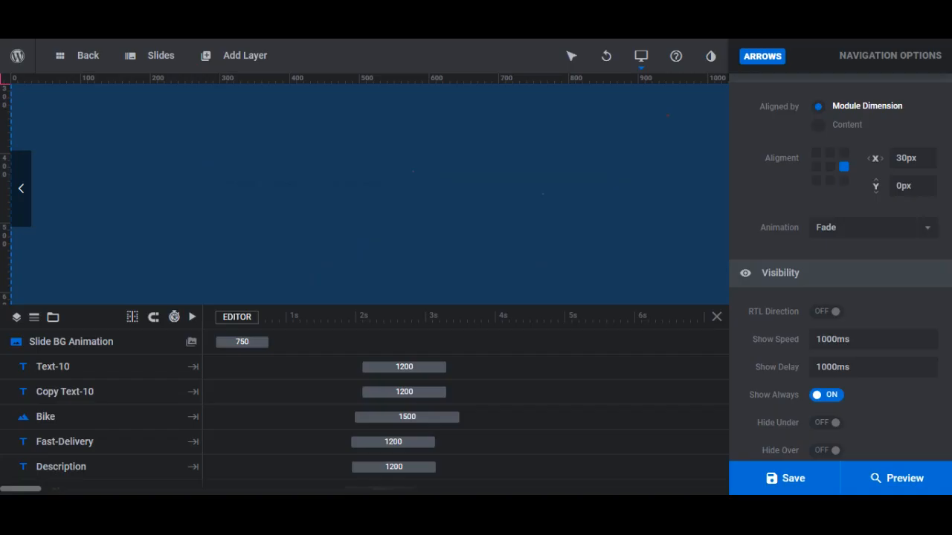
Reset the burger slide's navigation thumbnail in the slide options, save the module and recheck the next-slide arrow on the live page.
{"action": "scroll", "coordinate": [818, 194], "scroll_direction": "up", "scroll_amount": 5}
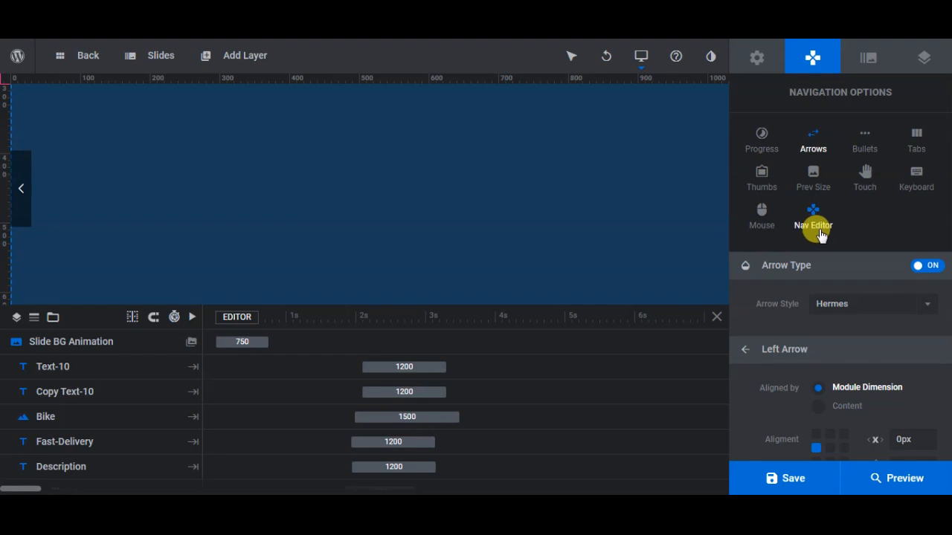
{"action": "left_click", "coordinate": [770, 73]}
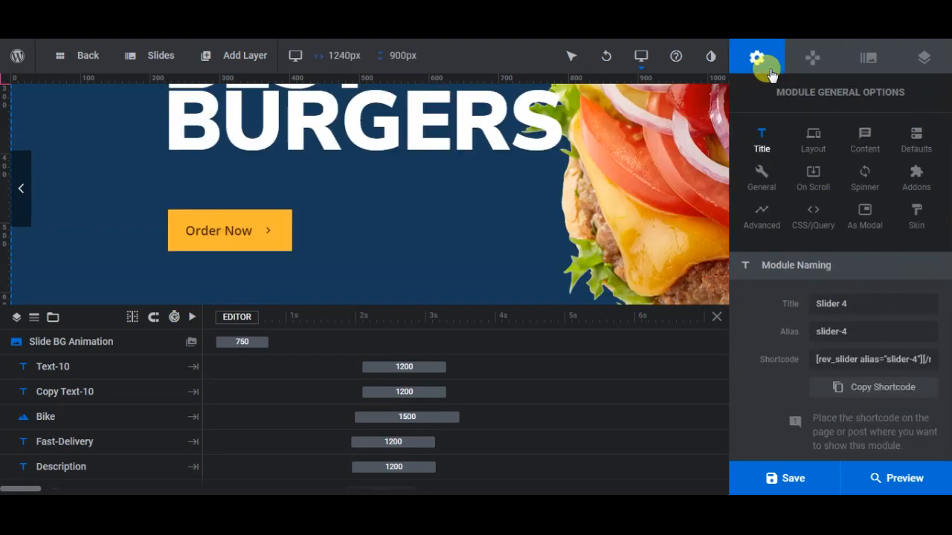
{"action": "left_click", "coordinate": [867, 57]}
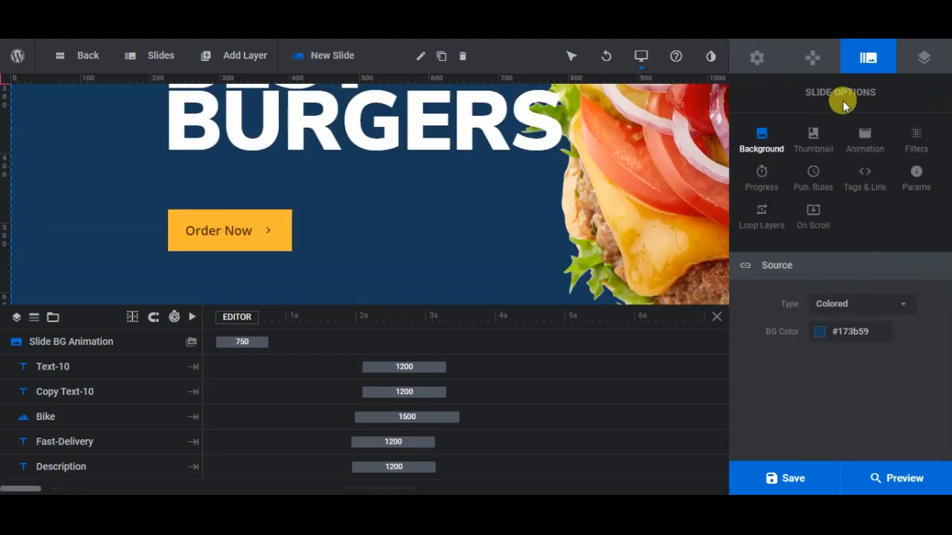
{"action": "left_click", "coordinate": [816, 141]}
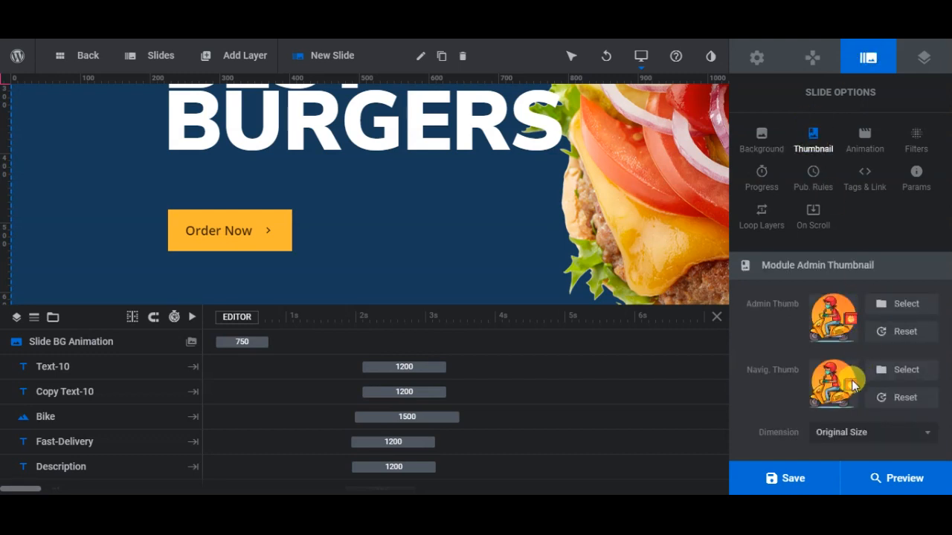
{"action": "left_click", "coordinate": [898, 402]}
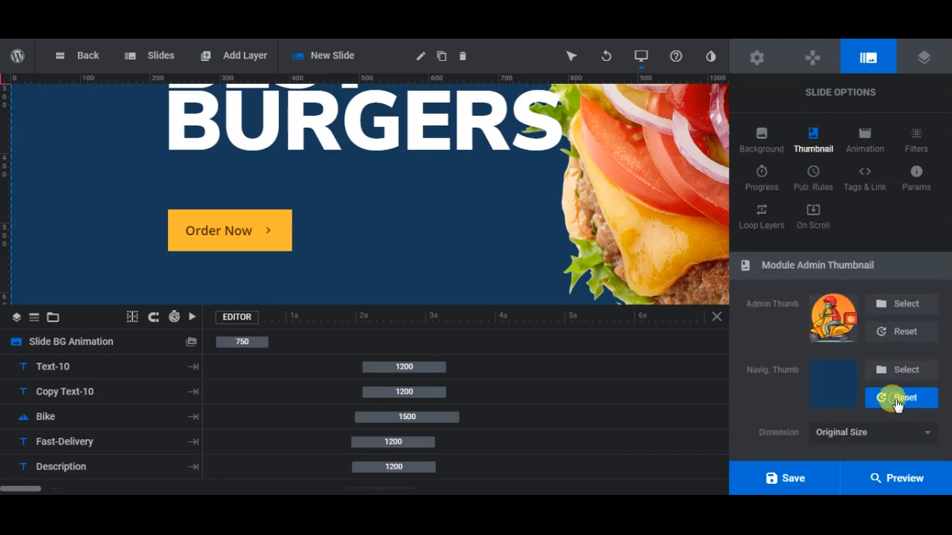
{"action": "left_click", "coordinate": [805, 479]}
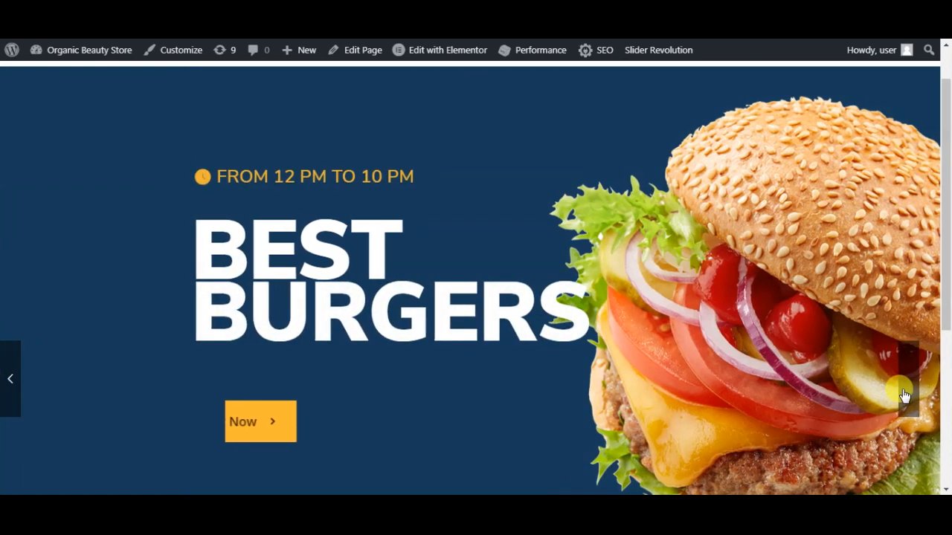
{"action": "left_click", "coordinate": [902, 392]}
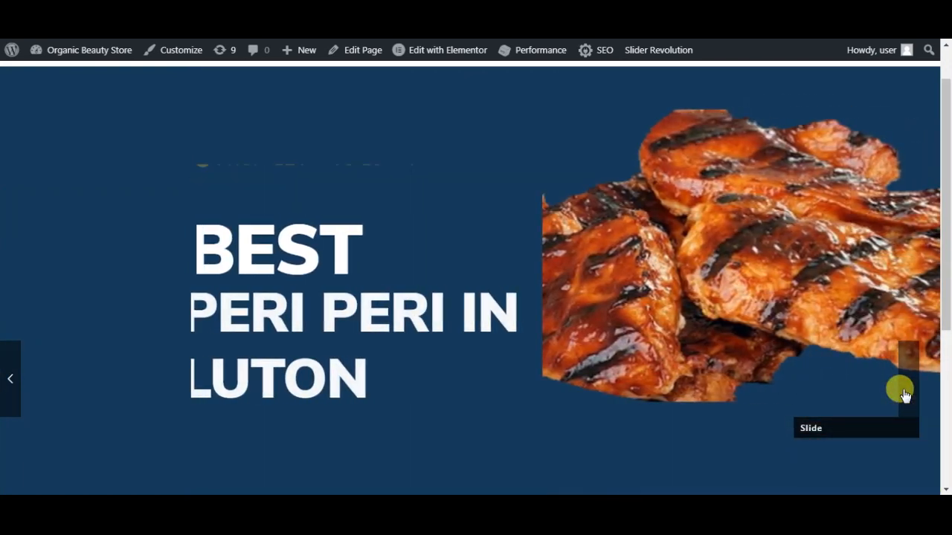